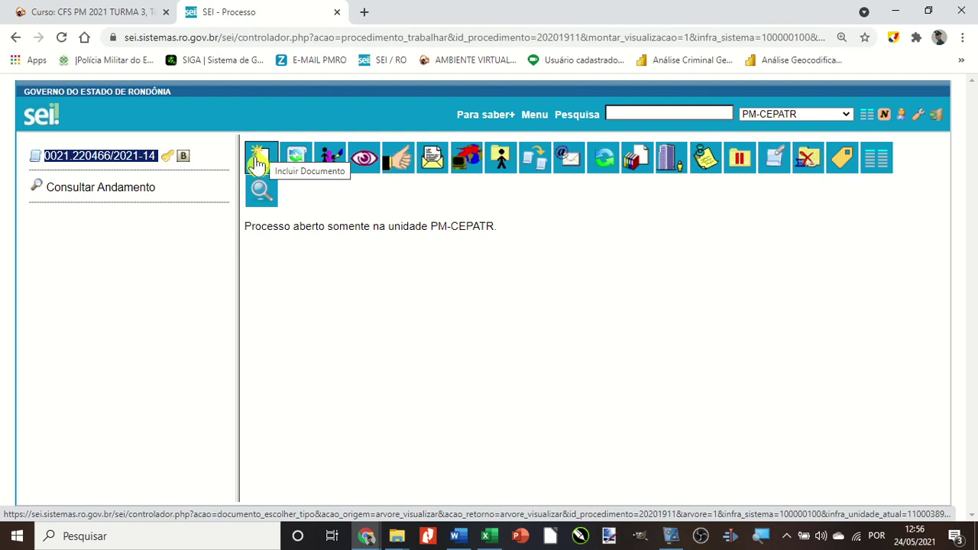
Begin a new external document and choose BO - Boletim de Ocorrência as its type.
click(261, 162)
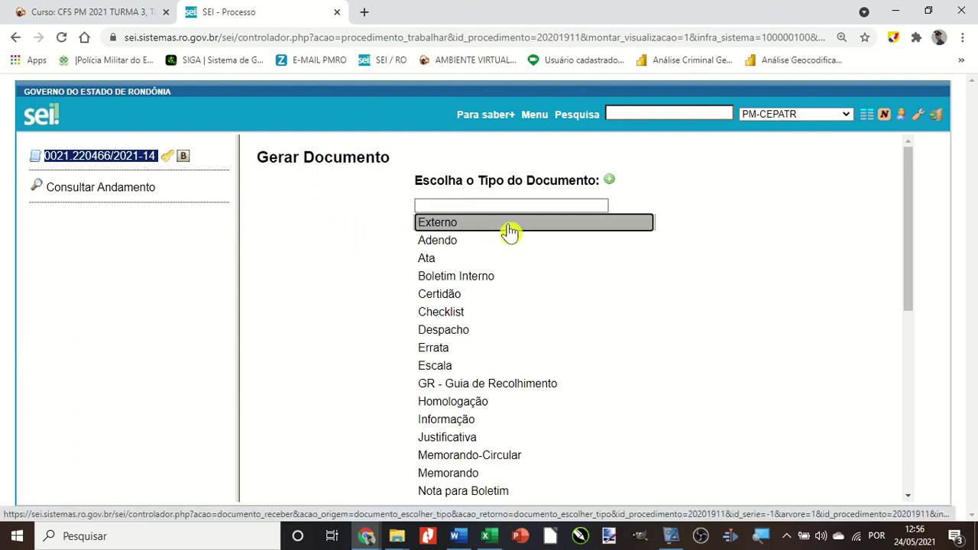
click(509, 232)
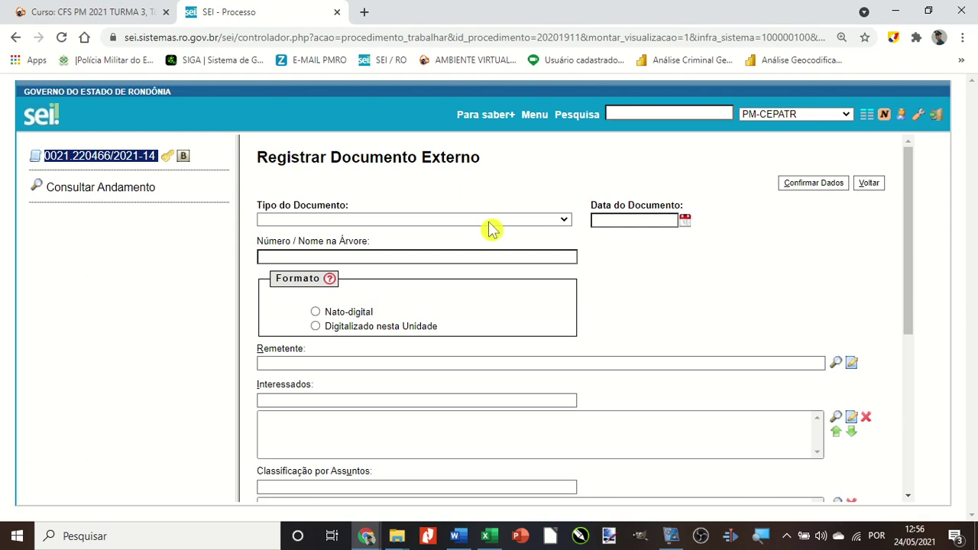
click(563, 221)
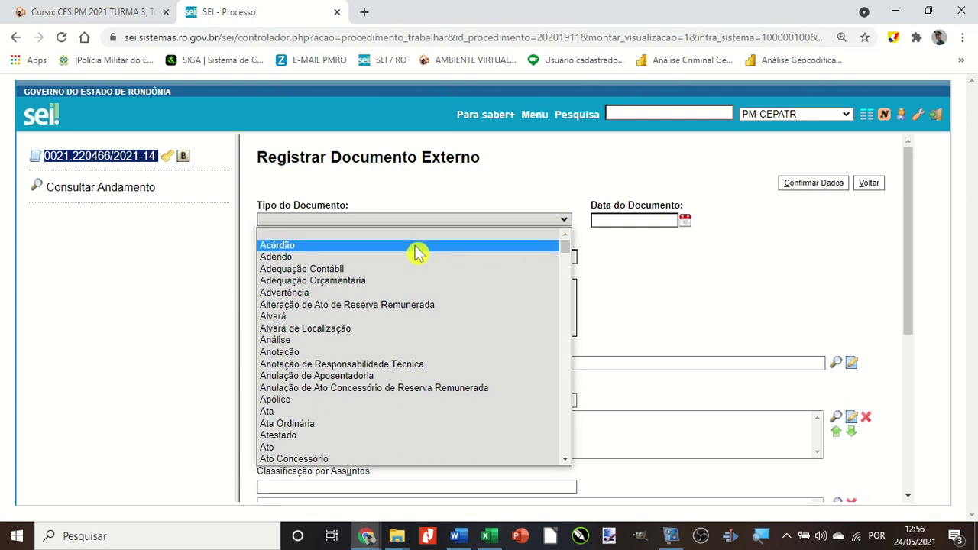
scroll(366, 282, down, 4)
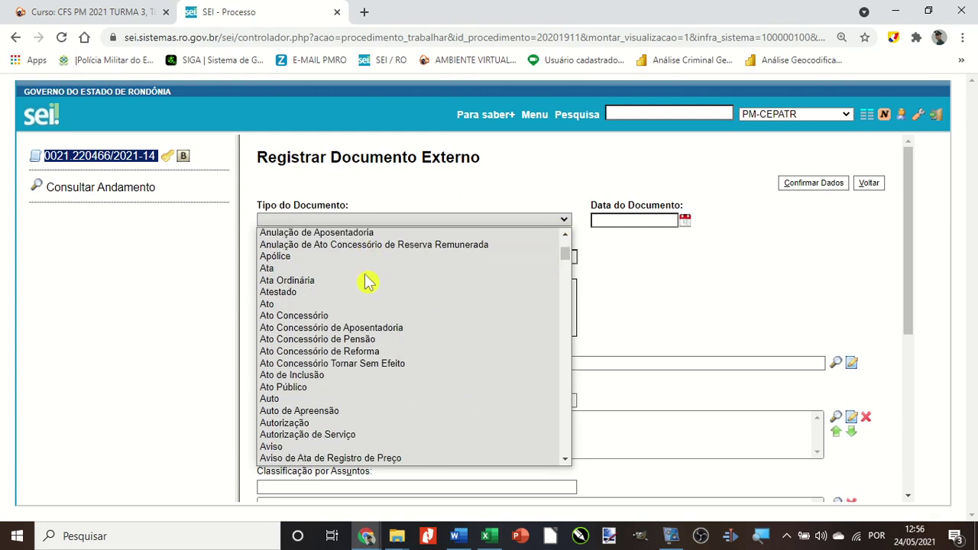
scroll(365, 282, down, 4)
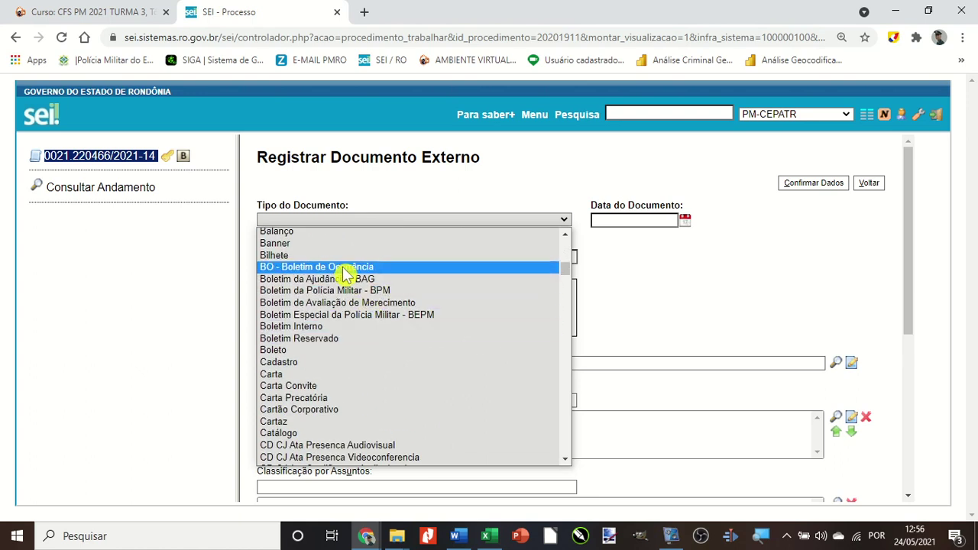
click(341, 268)
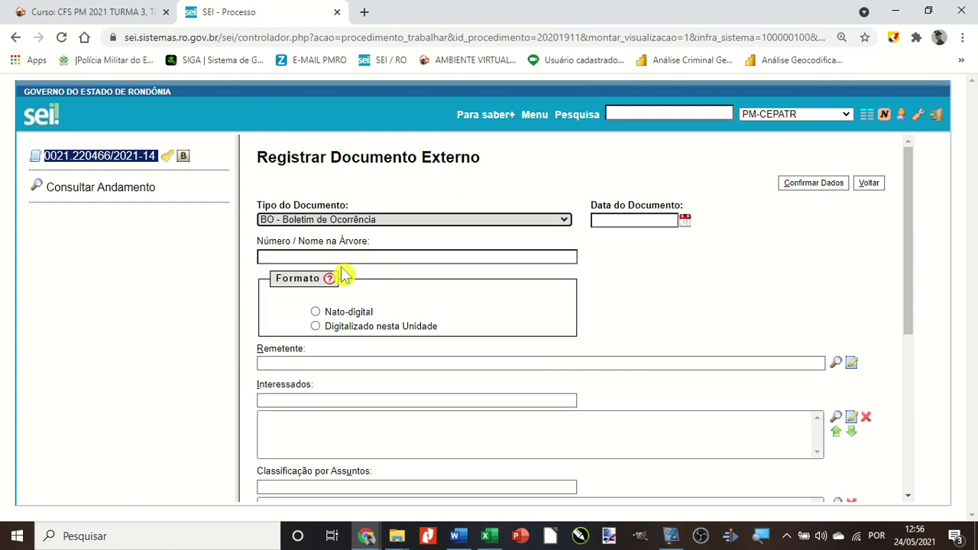
click(685, 221)
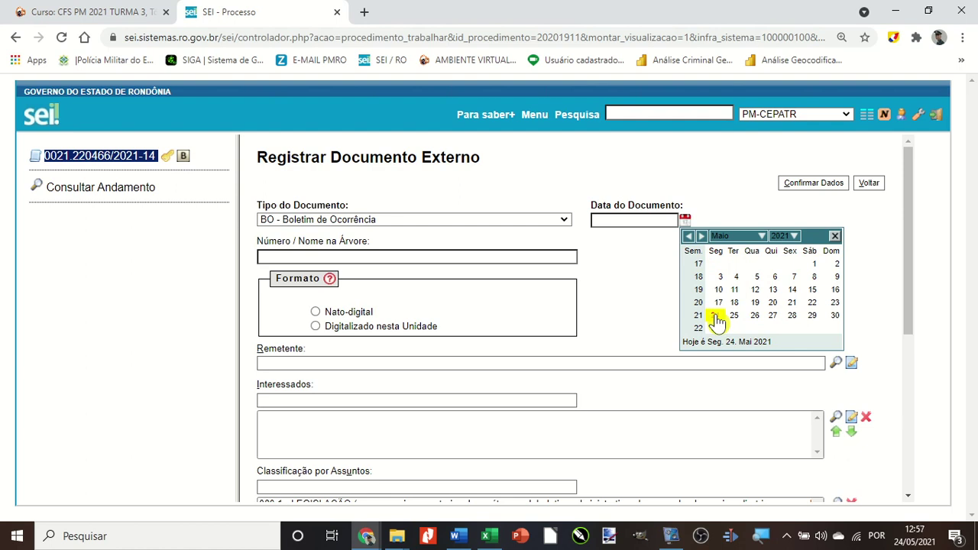
click(716, 317)
click(300, 255)
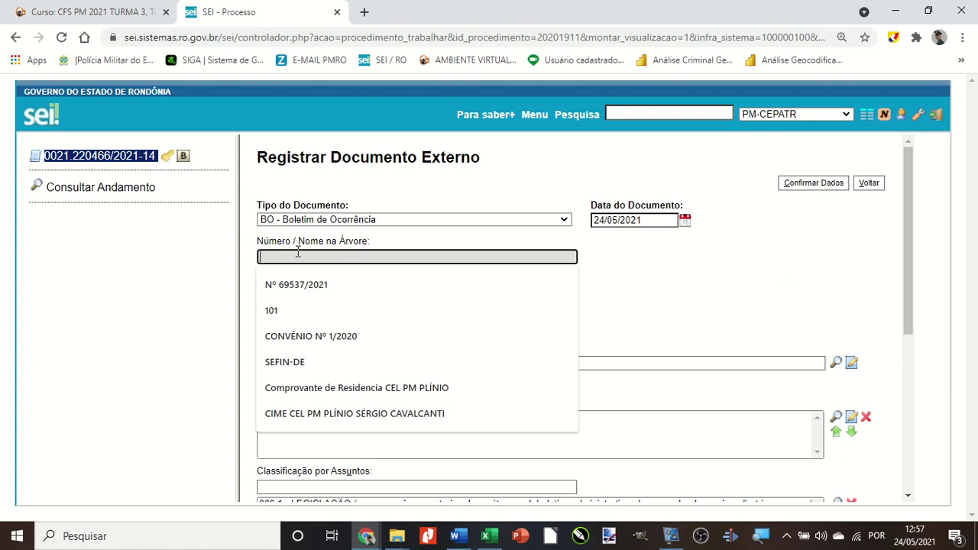
click(299, 283)
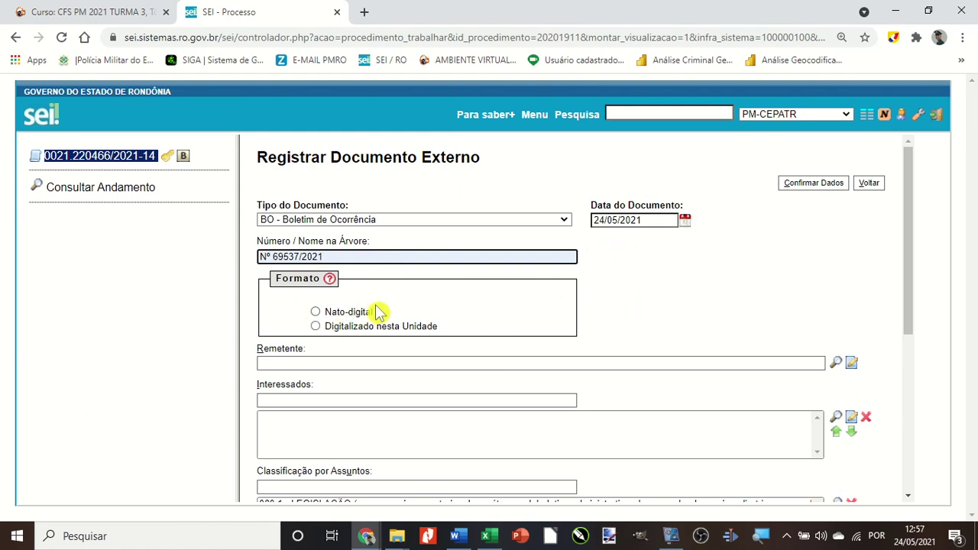
Settle the document format on Nato-digital after briefly trying Digitalizado nesta Unidade.
scroll(283, 318, down, 1)
click(341, 243)
scroll(281, 251, up, 1)
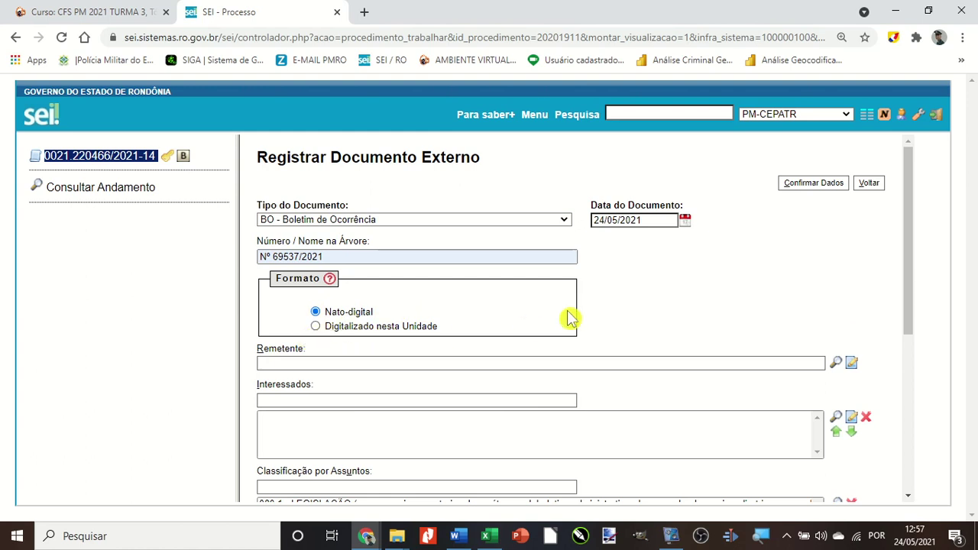
click(350, 333)
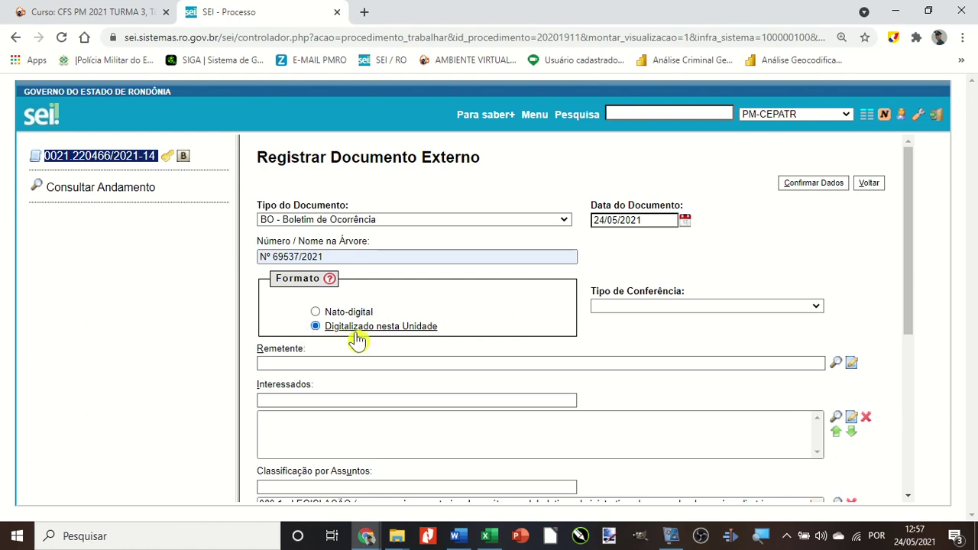
click(629, 309)
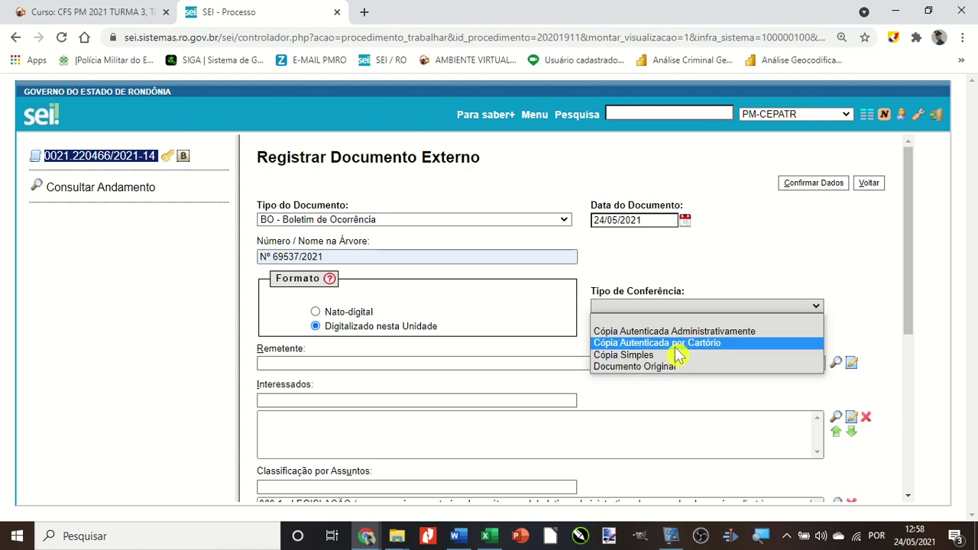
click(329, 314)
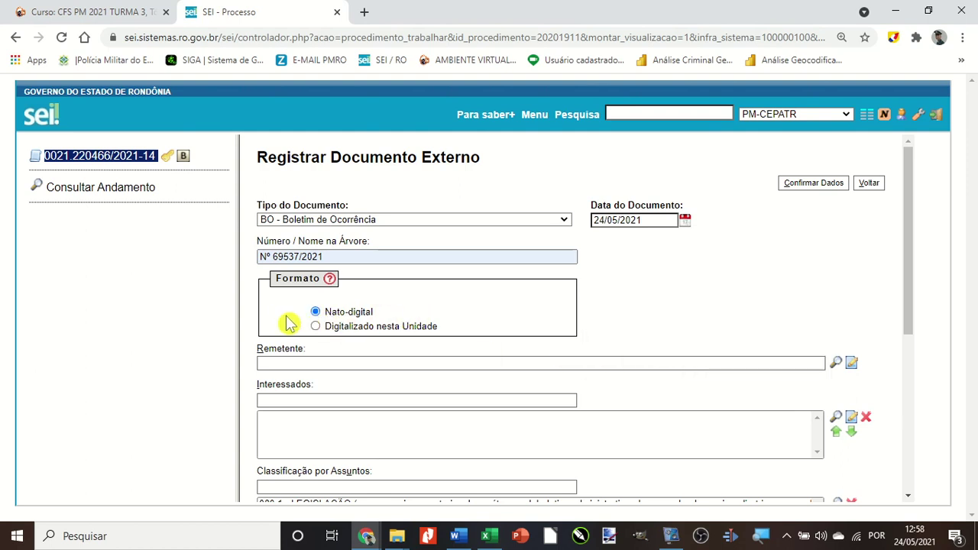
scroll(280, 324, down, 1)
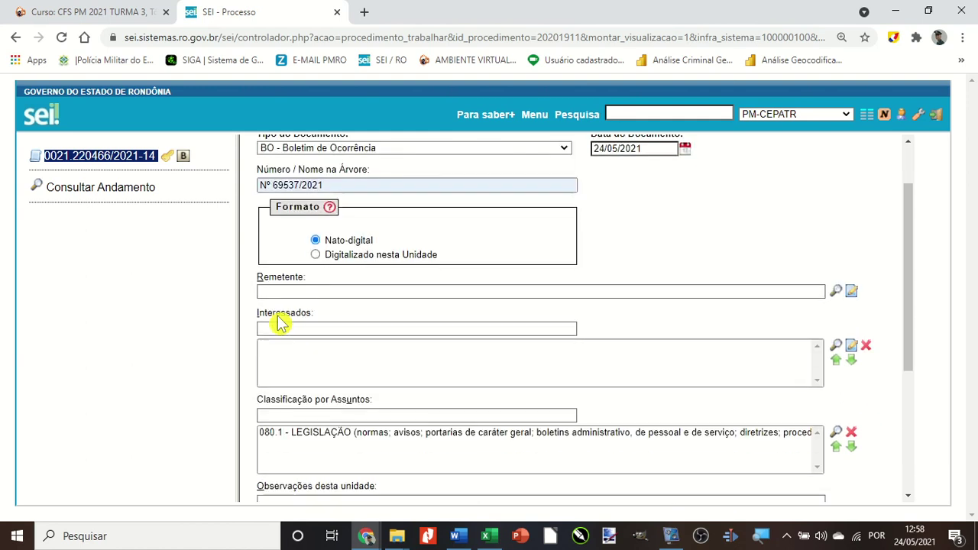
Move through the Remetente, Interessados and Observações fields down the form.
click(346, 288)
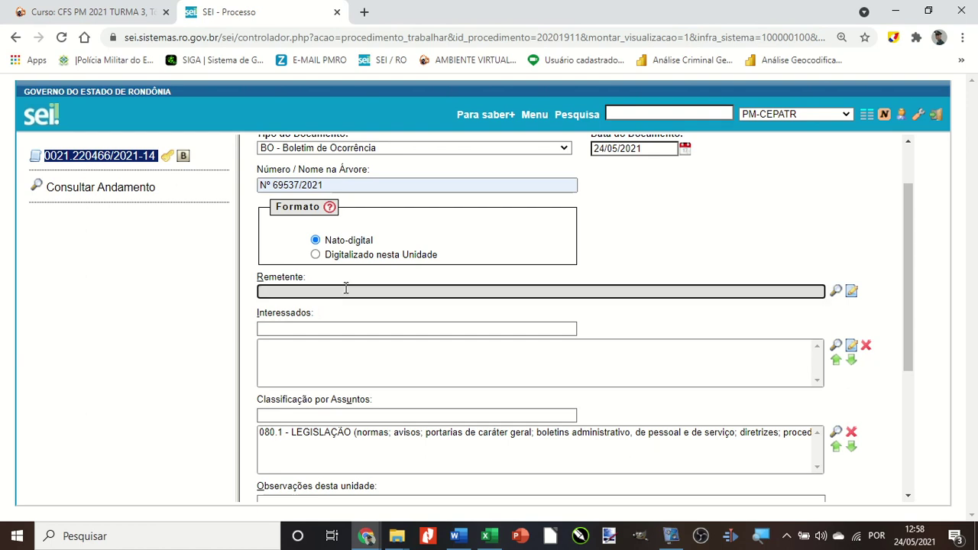
scroll(331, 295, down, 1)
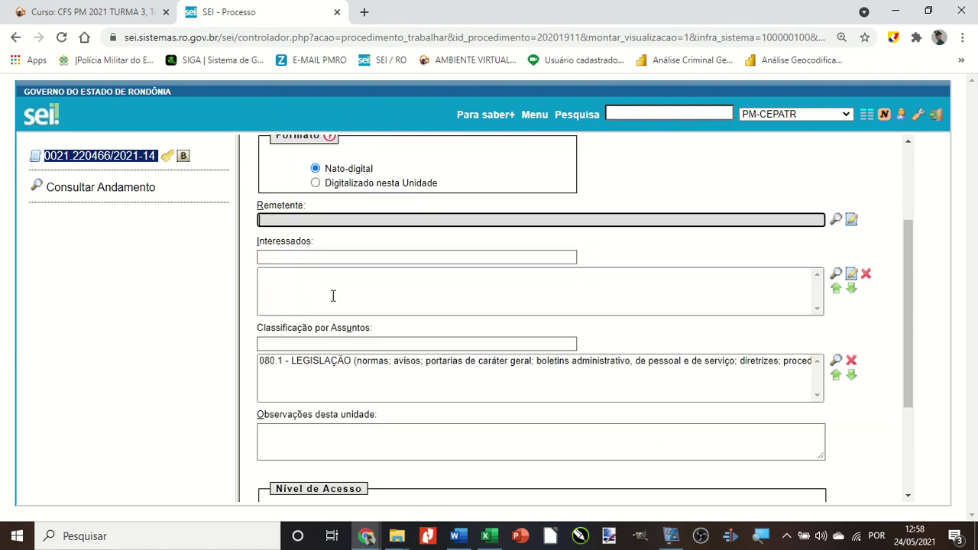
click(272, 259)
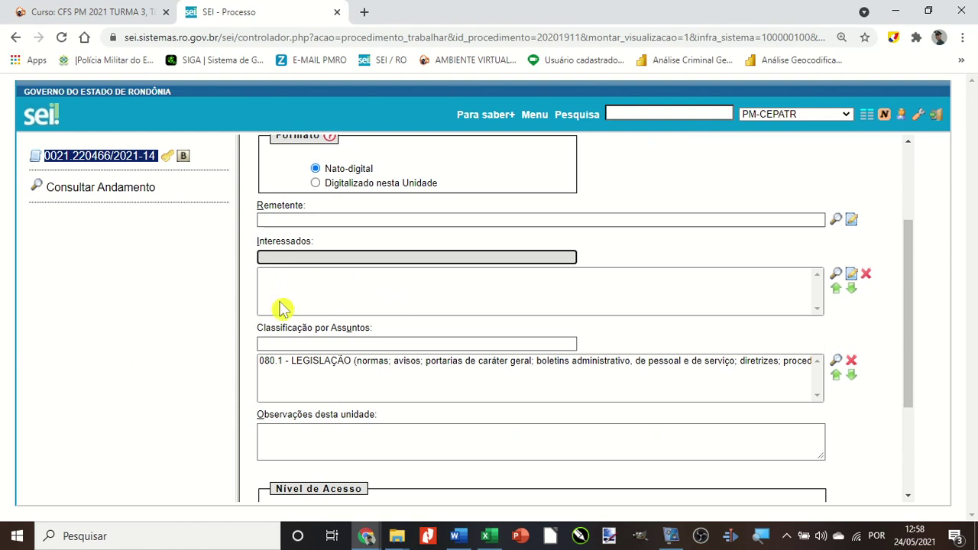
scroll(319, 319, down, 1)
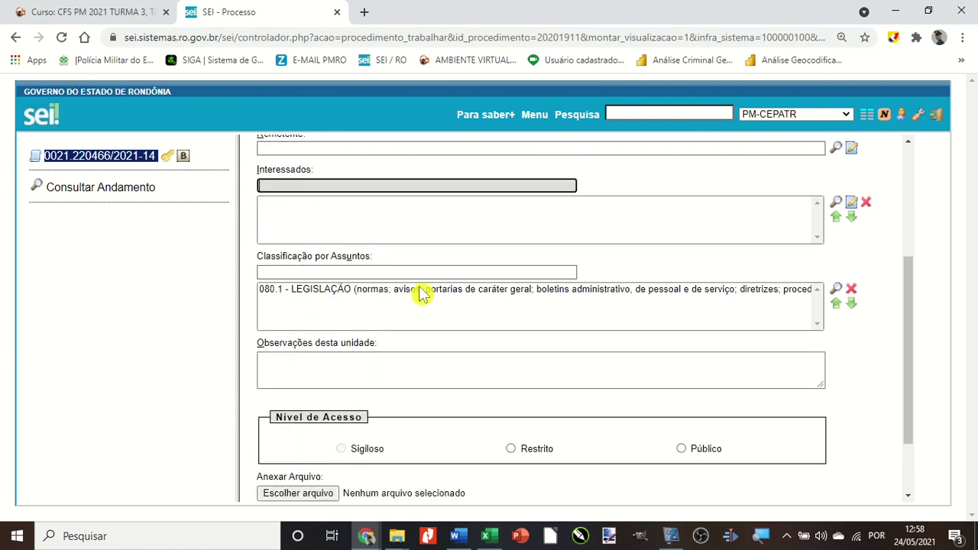
click(364, 359)
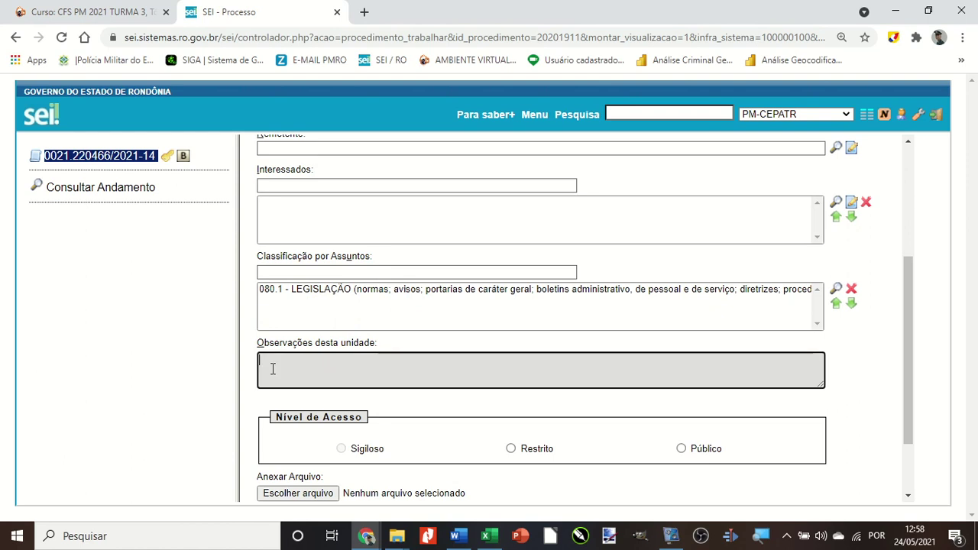
scroll(382, 378, down, 1)
Set access to Restrito under the Controle Interno legal hypothesis and bring up the file chooser.
click(530, 382)
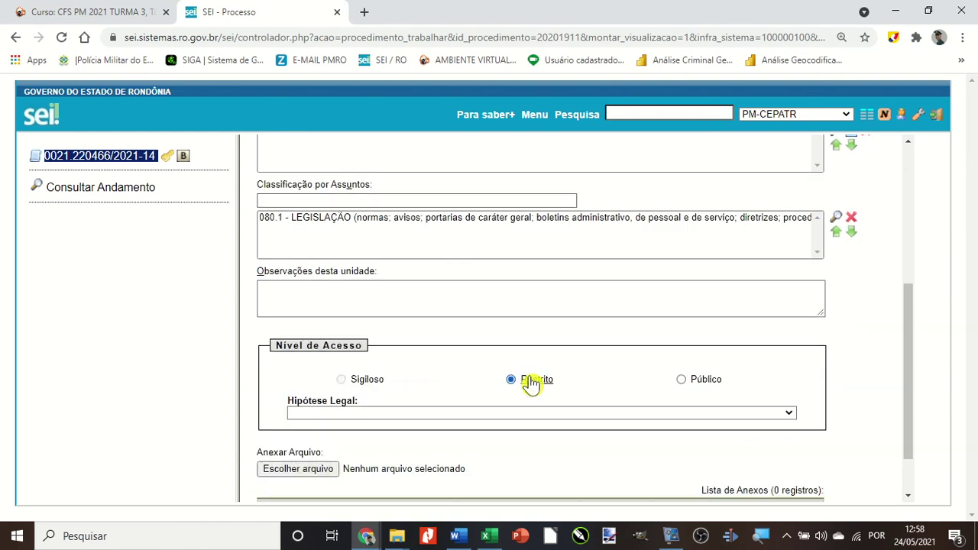
click(392, 414)
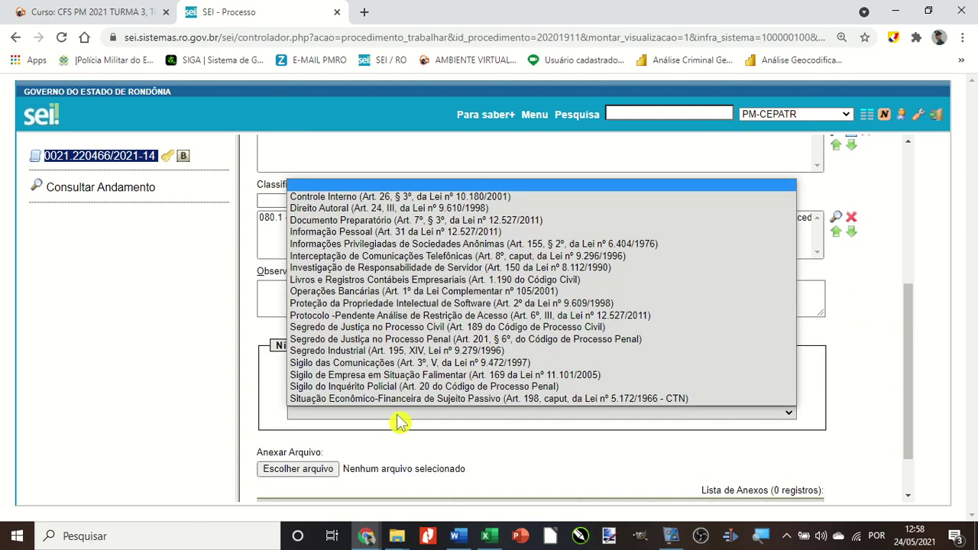
click(359, 205)
scroll(531, 404, down, 1)
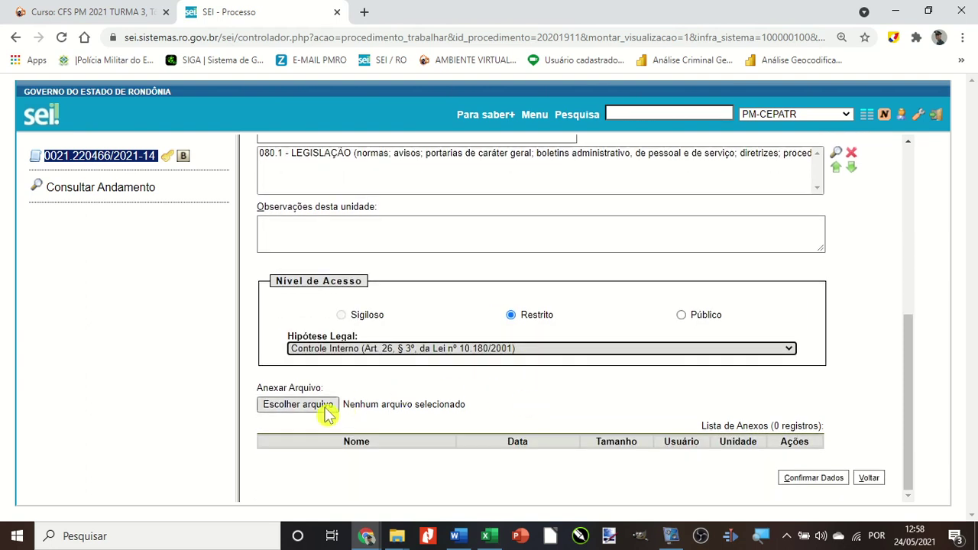
click(304, 411)
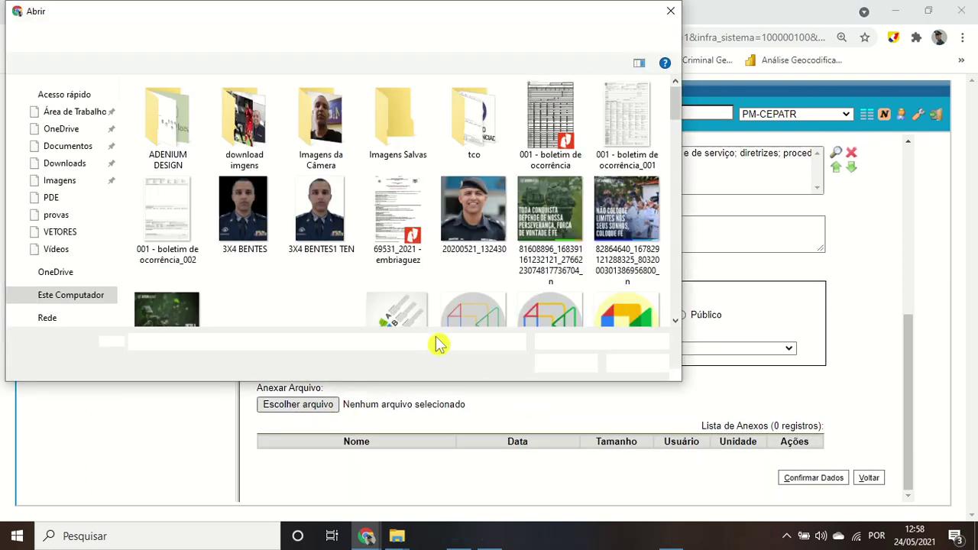
Attach 69531_2021 - embriaguez from the Imagens folder.
click(52, 189)
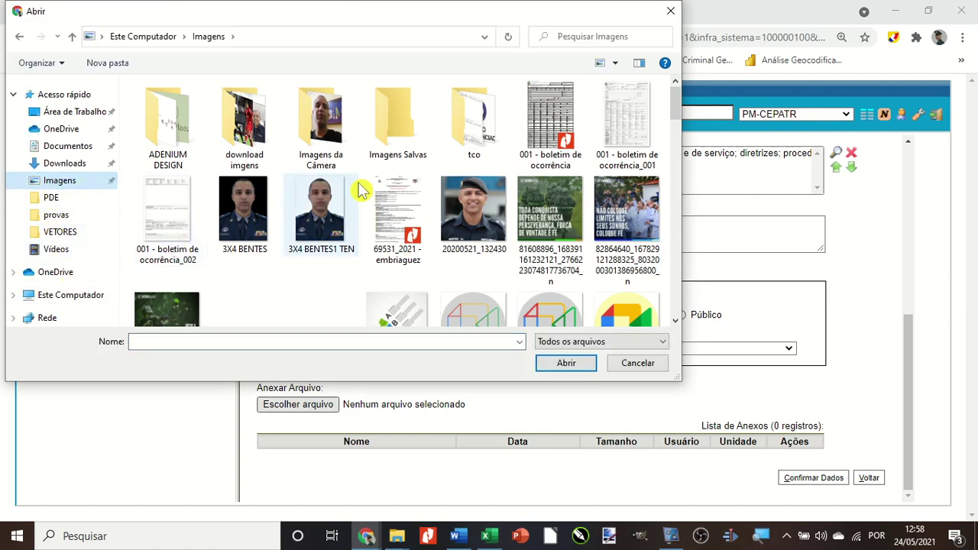
click(396, 222)
click(566, 362)
scroll(393, 388, down, 1)
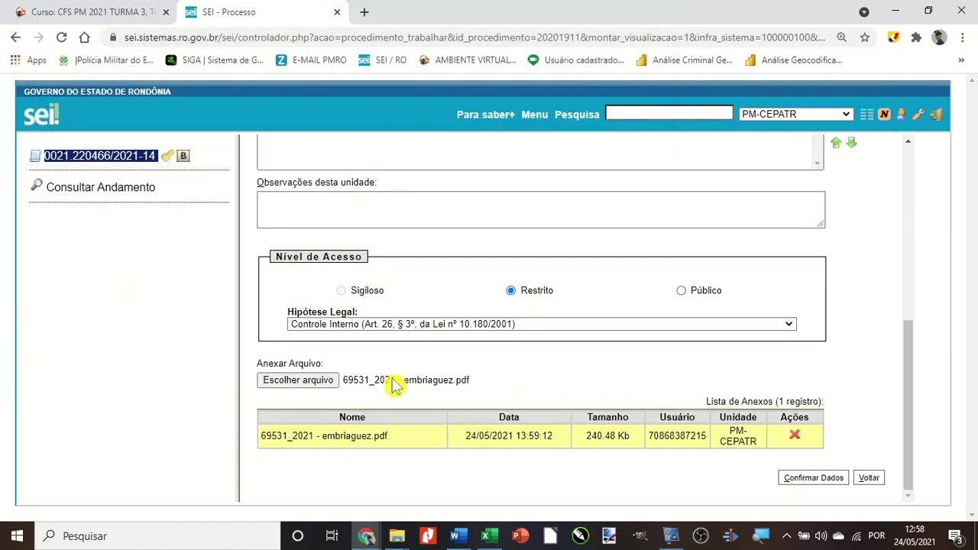
Re-select the 69531_2021 - embriaguez PDF from Imagens and save the BO document.
click(282, 386)
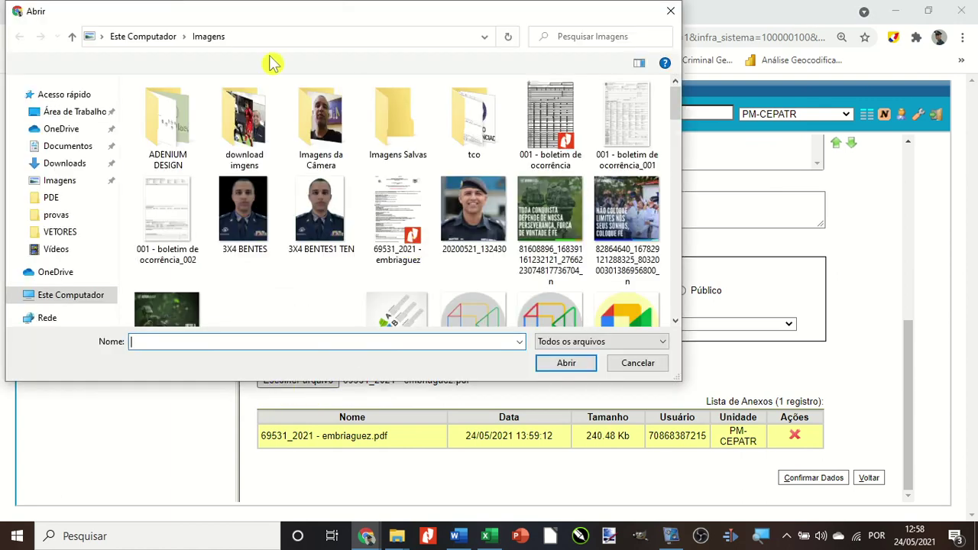
drag(303, 19, 407, 47)
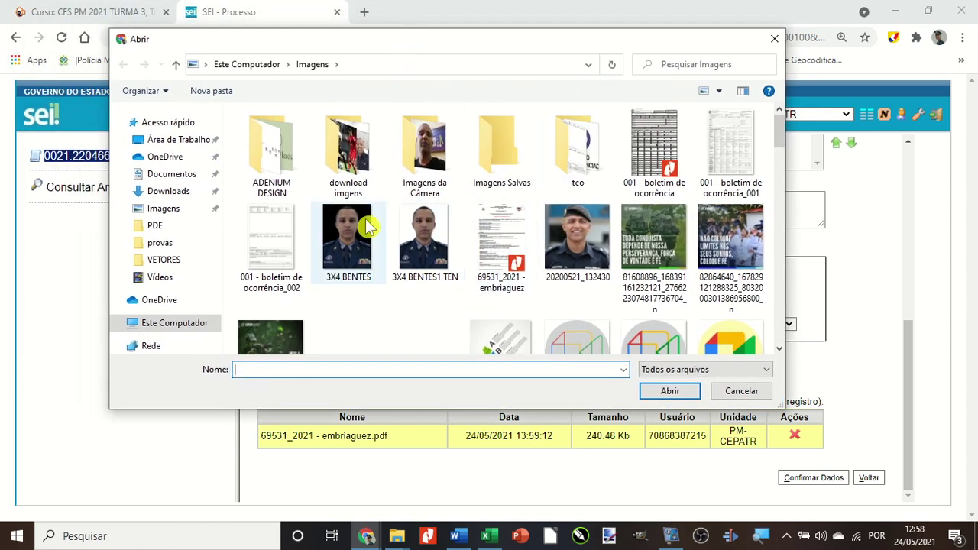
click(175, 140)
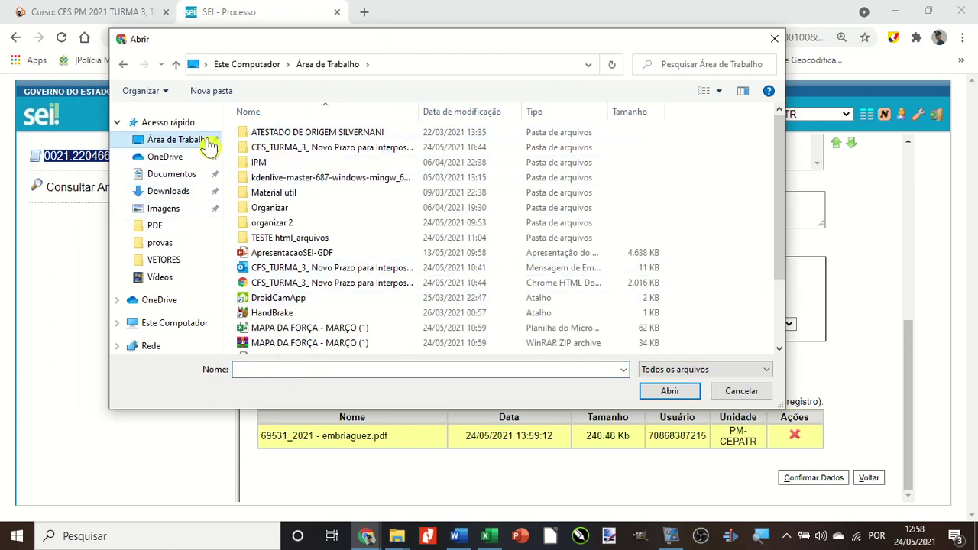
click(175, 176)
click(138, 209)
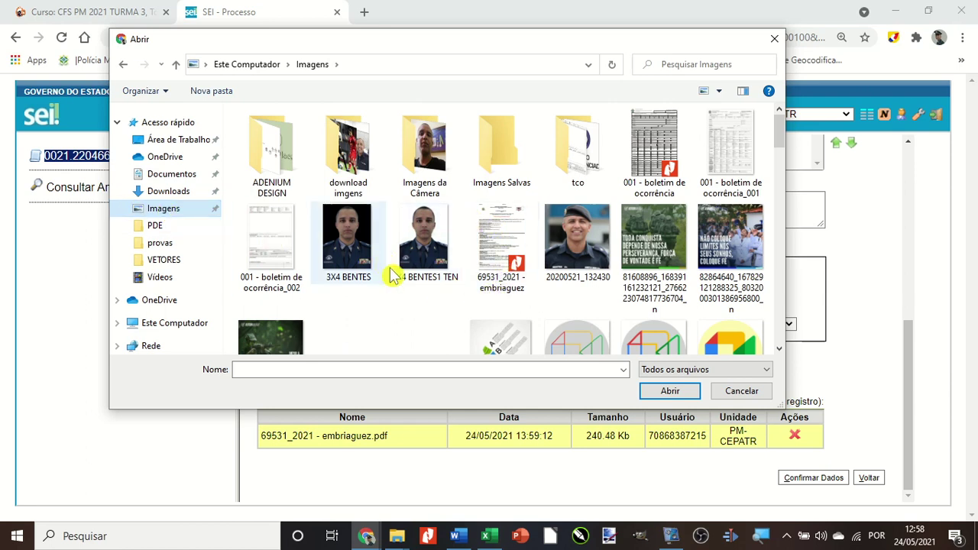
click(505, 252)
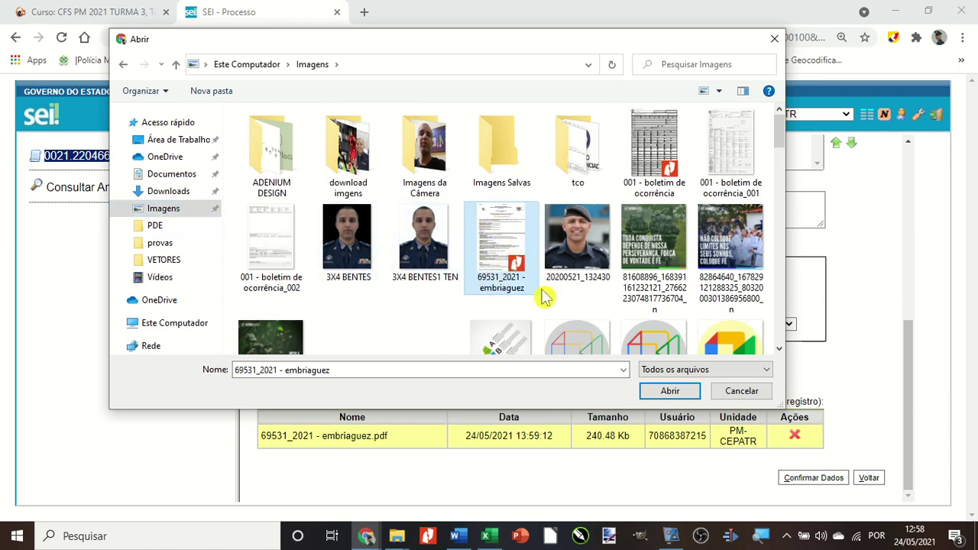
click(664, 393)
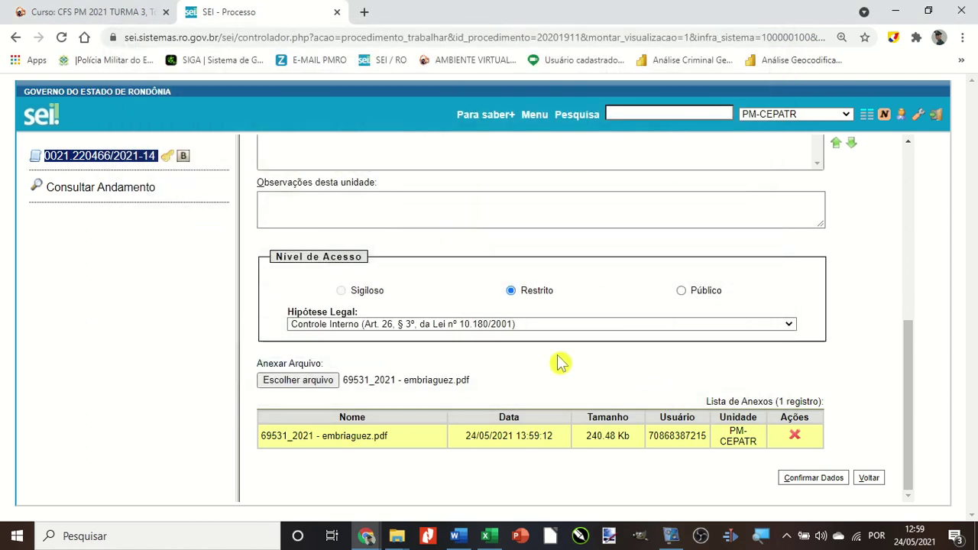
click(804, 479)
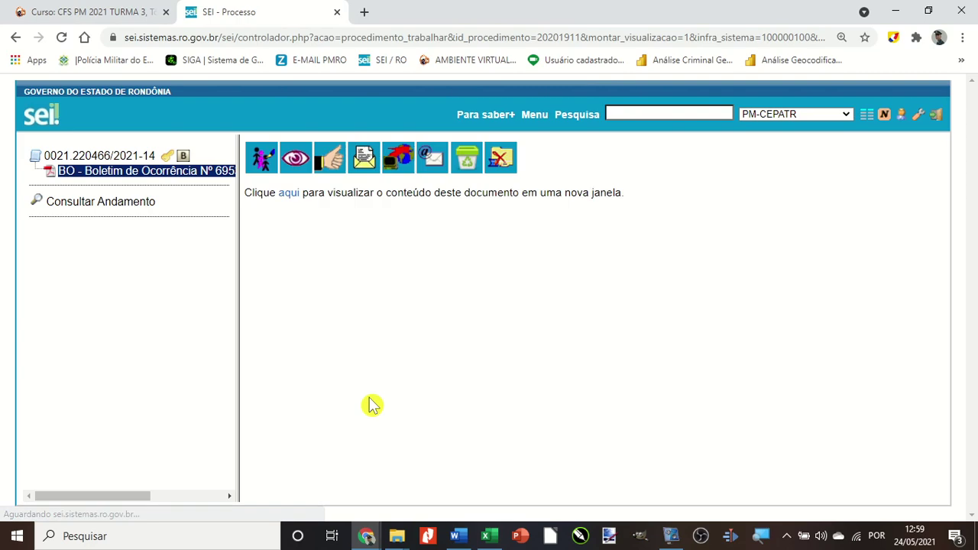
Scroll through the saved BO PDF, then return to the process and start a new document.
scroll(448, 356, down, 3)
scroll(447, 357, down, 20)
scroll(448, 354, down, 5)
scroll(448, 353, up, 15)
scroll(448, 353, up, 15)
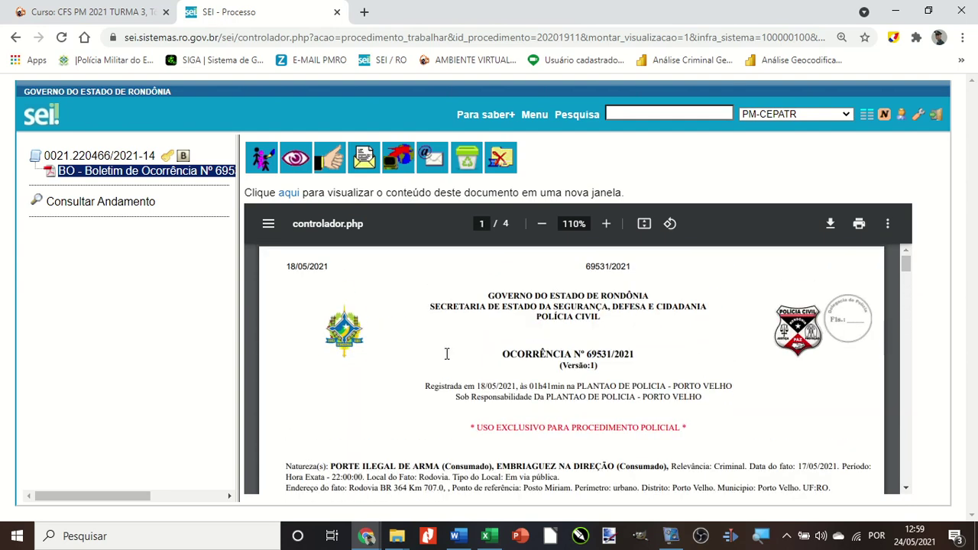
click(123, 157)
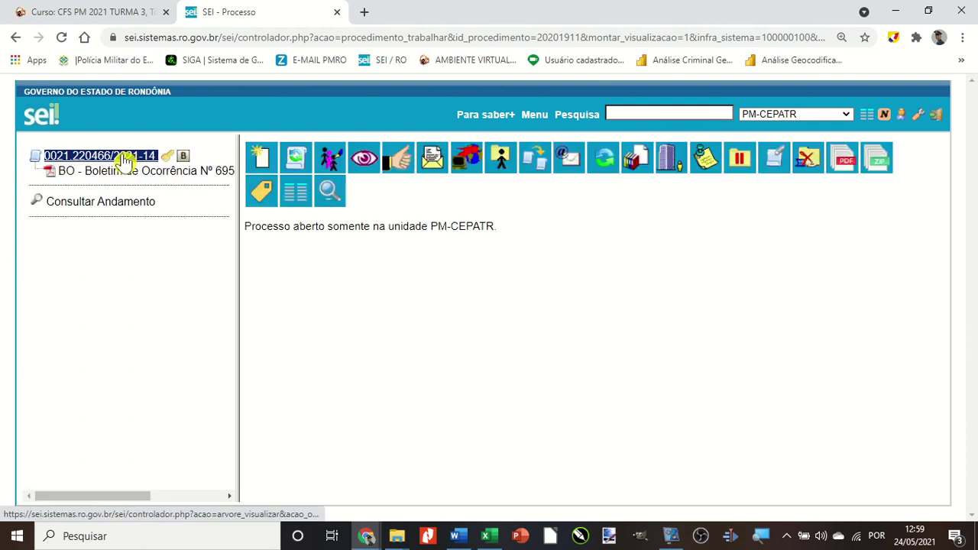
click(259, 160)
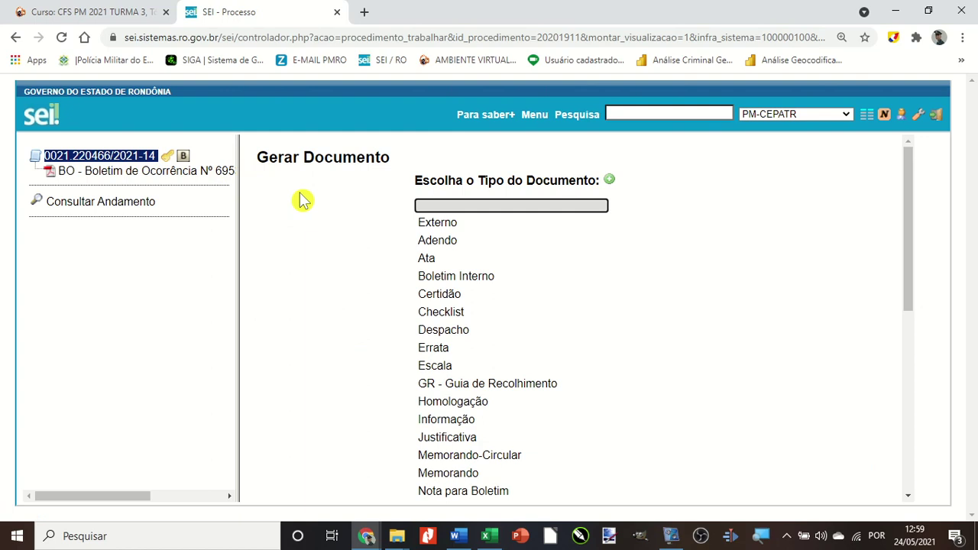
Create an external Banner document named SEI dated 24/05/2021.
click(441, 225)
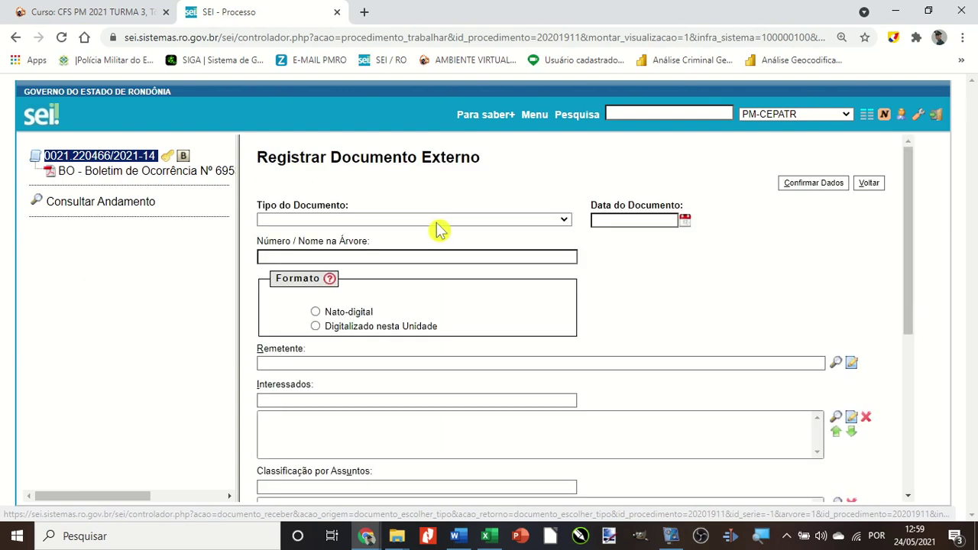
click(437, 221)
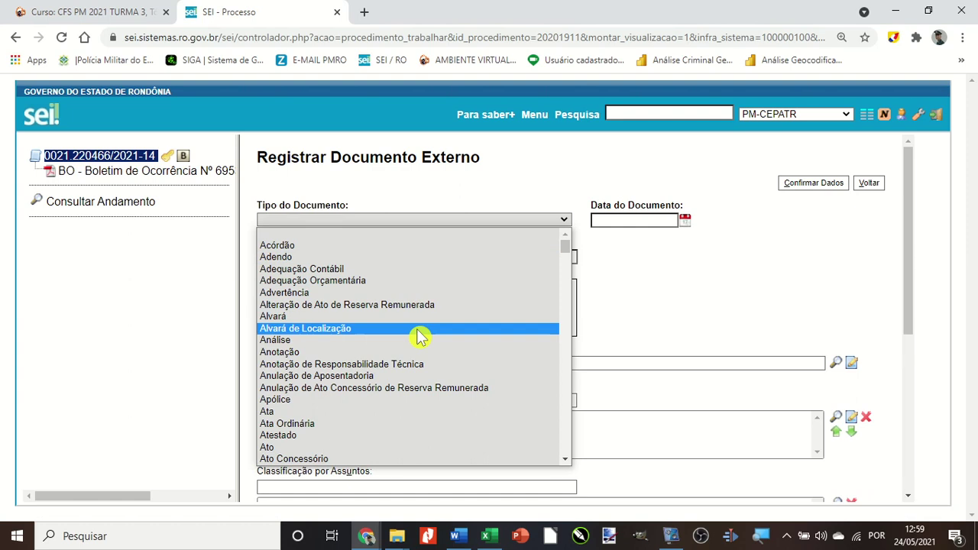
scroll(419, 337, down, 6)
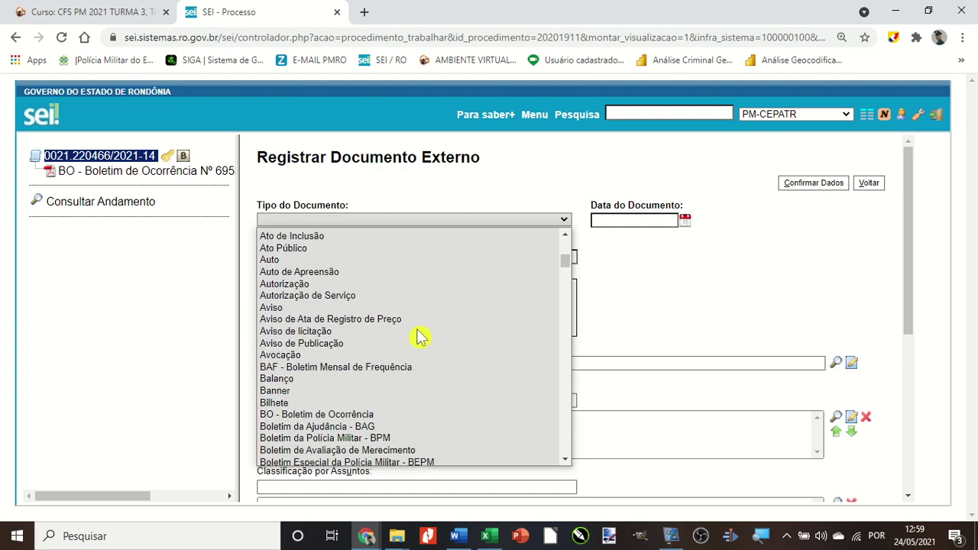
click(288, 389)
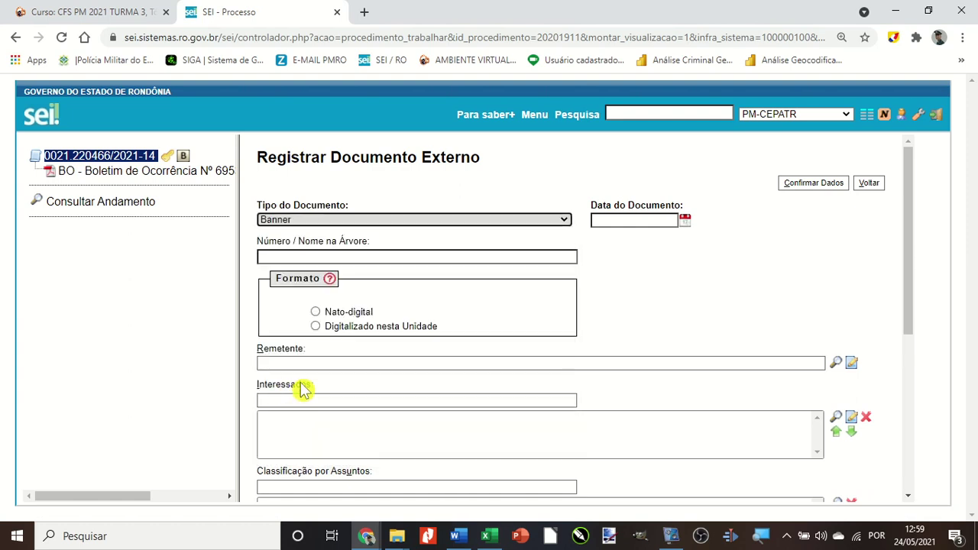
click(309, 258)
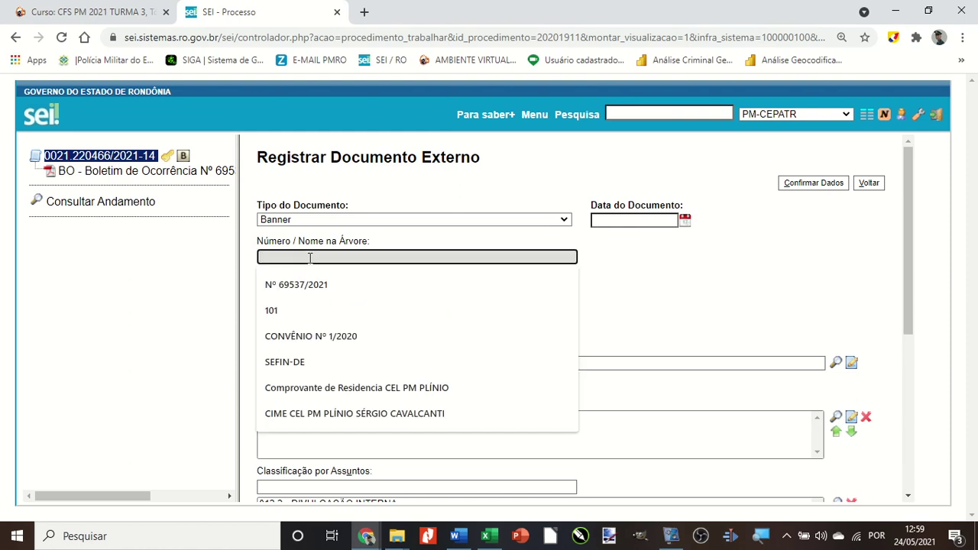
text(SEI)
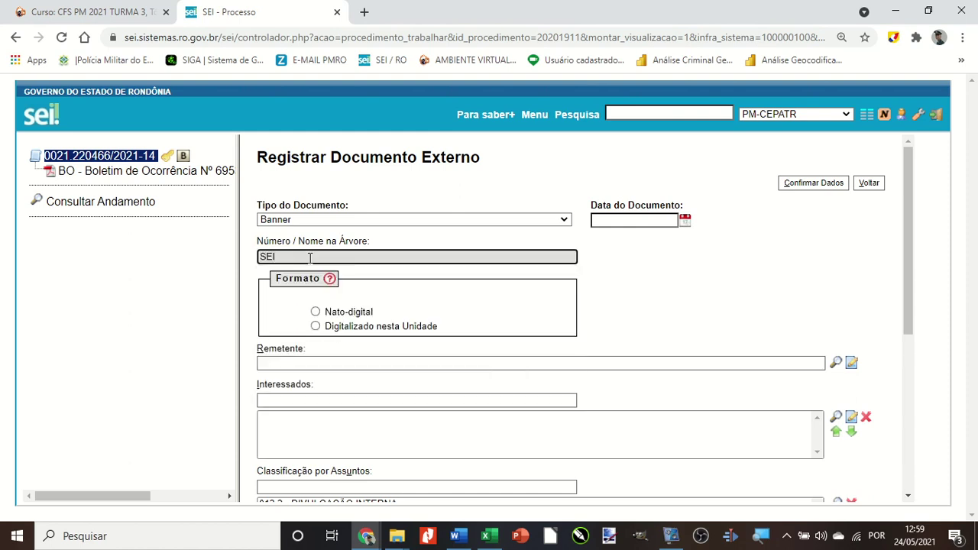
click(685, 222)
click(718, 317)
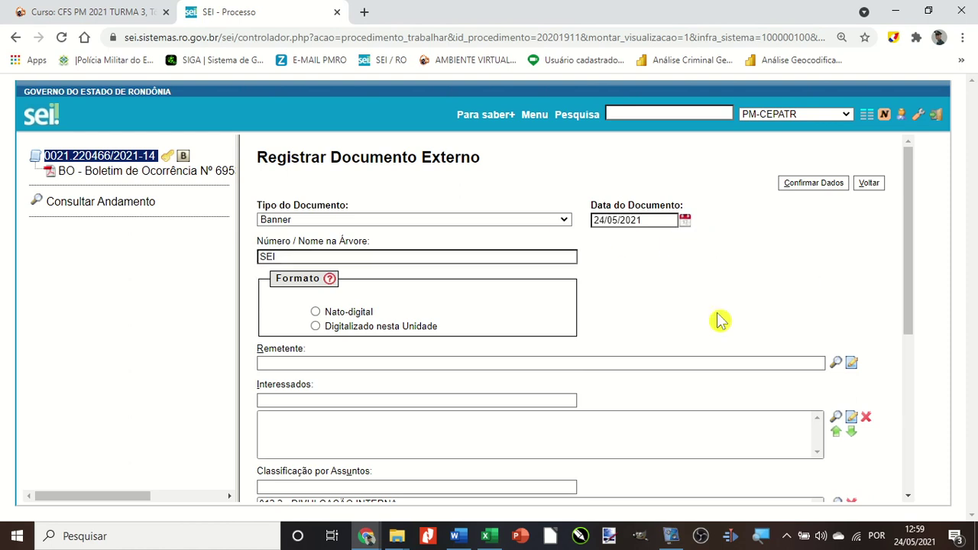
Mark it Nato-digital with access Restrito under Controle Interno.
click(352, 316)
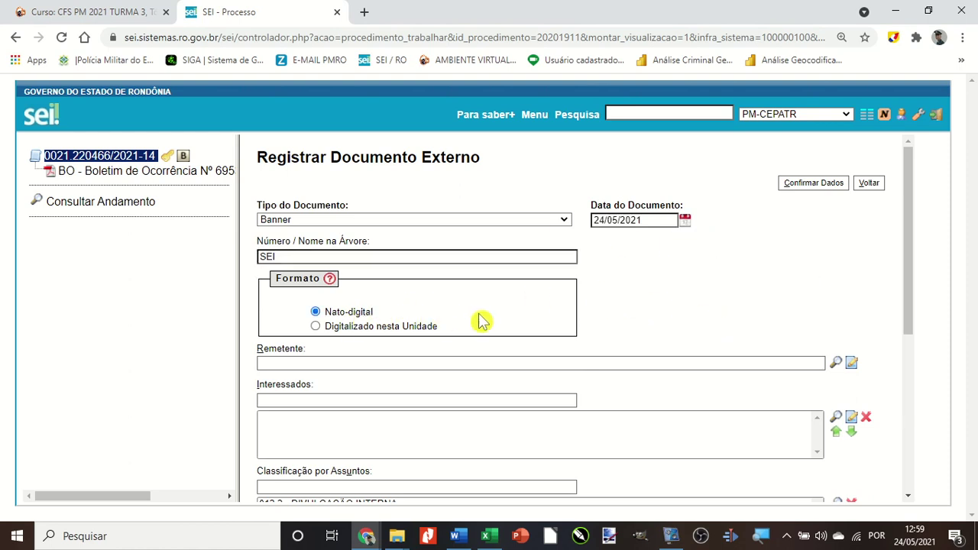
scroll(524, 321, down, 2)
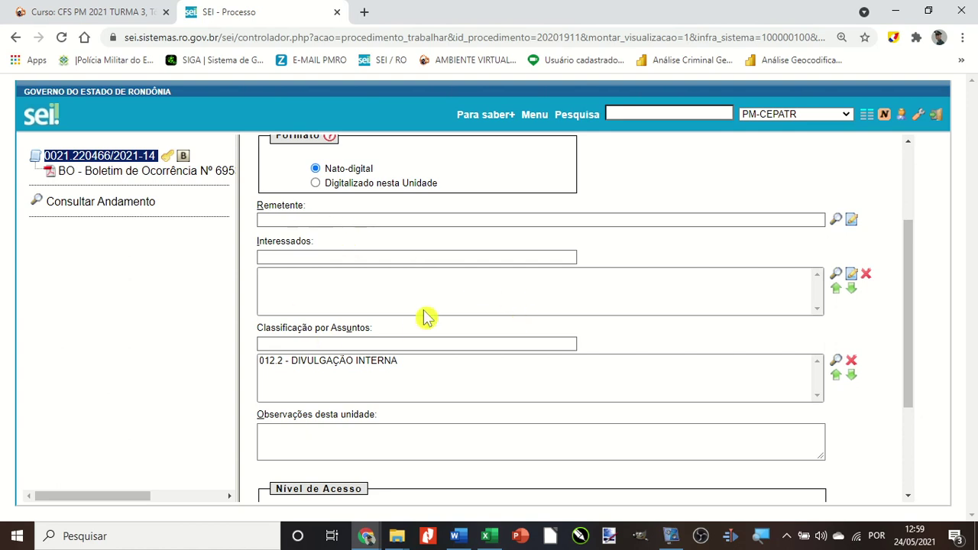
scroll(425, 329, down, 1)
click(514, 453)
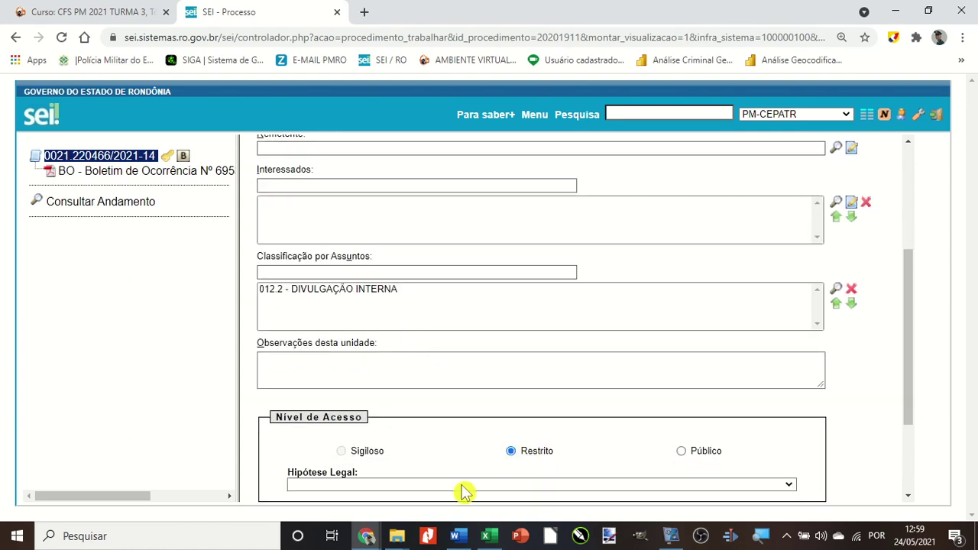
click(463, 491)
click(337, 267)
scroll(447, 308, down, 1)
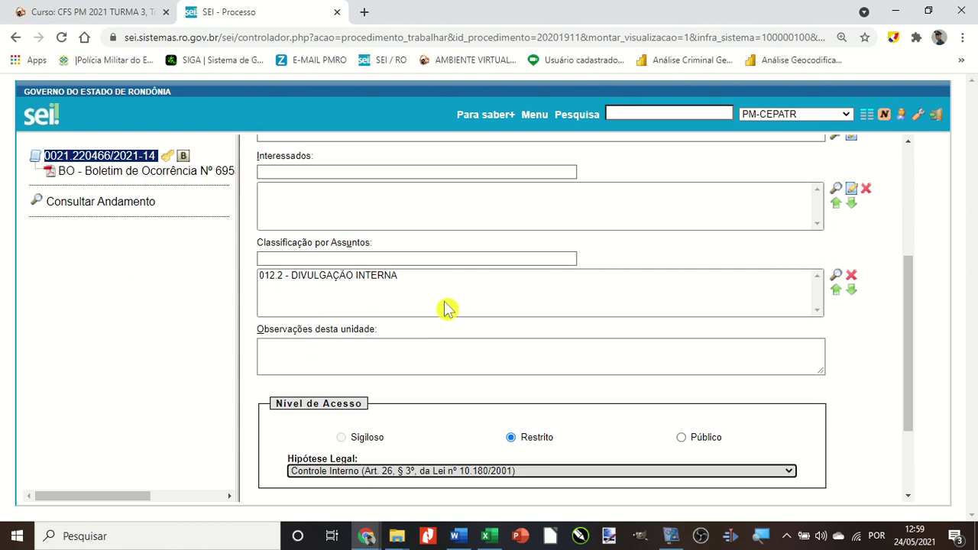
scroll(447, 308, down, 2)
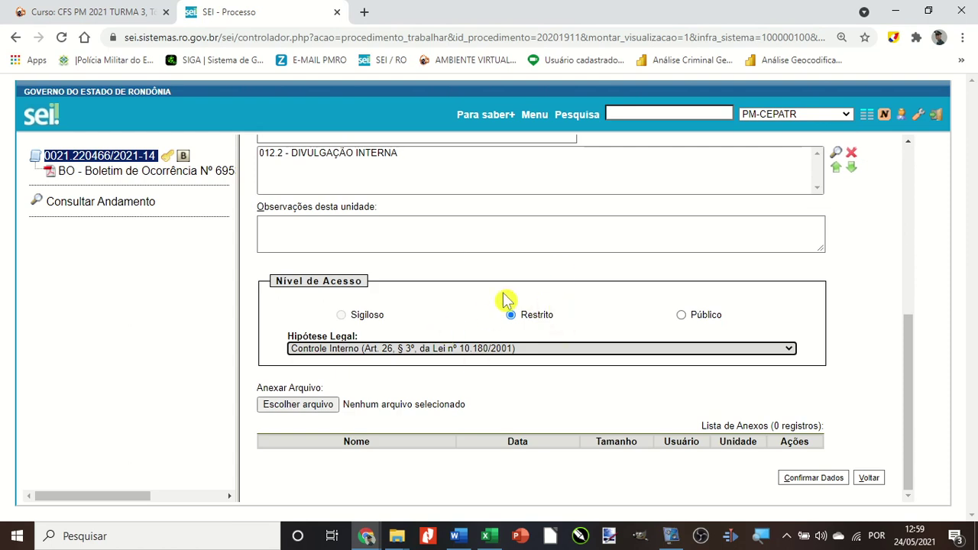
Attach the logoSEI.png image to the Banner document.
click(323, 409)
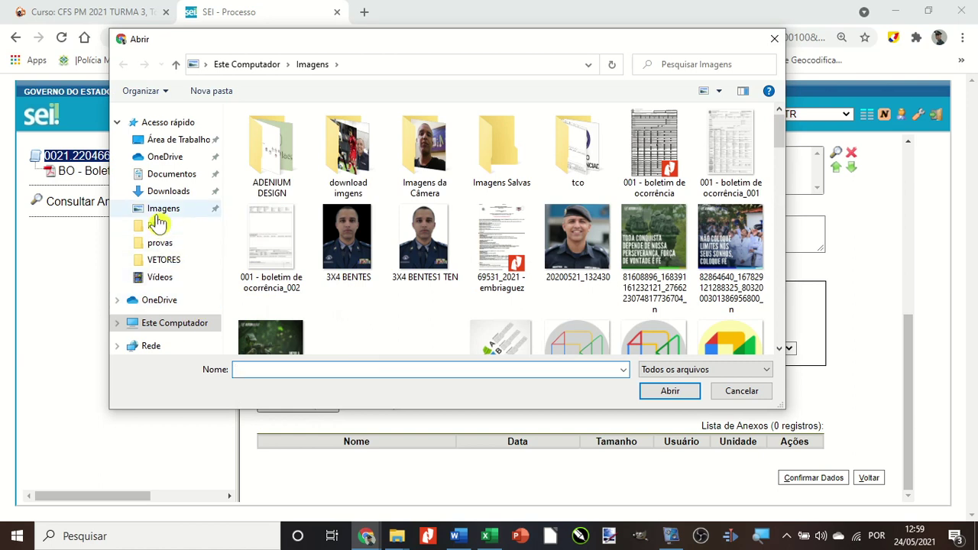
scroll(514, 280, down, 6)
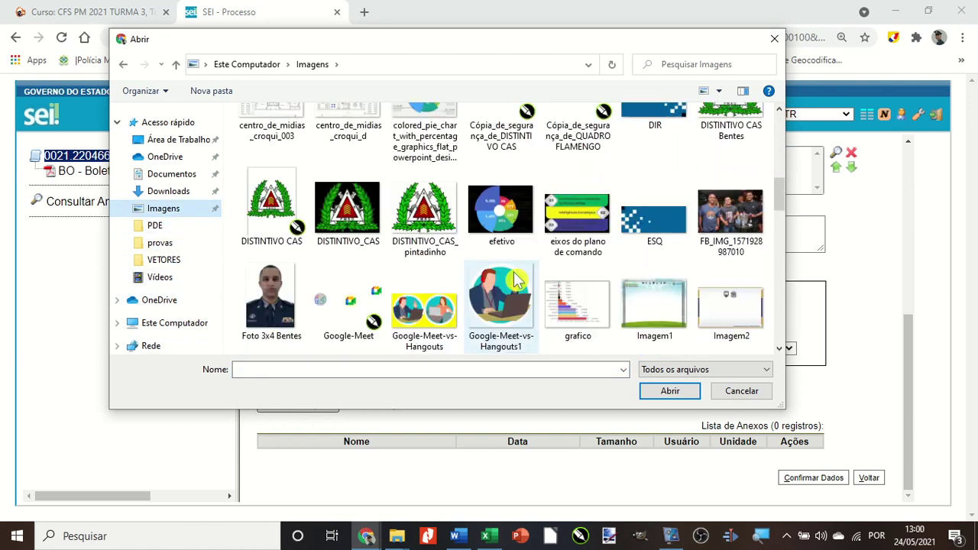
scroll(513, 273, down, 10)
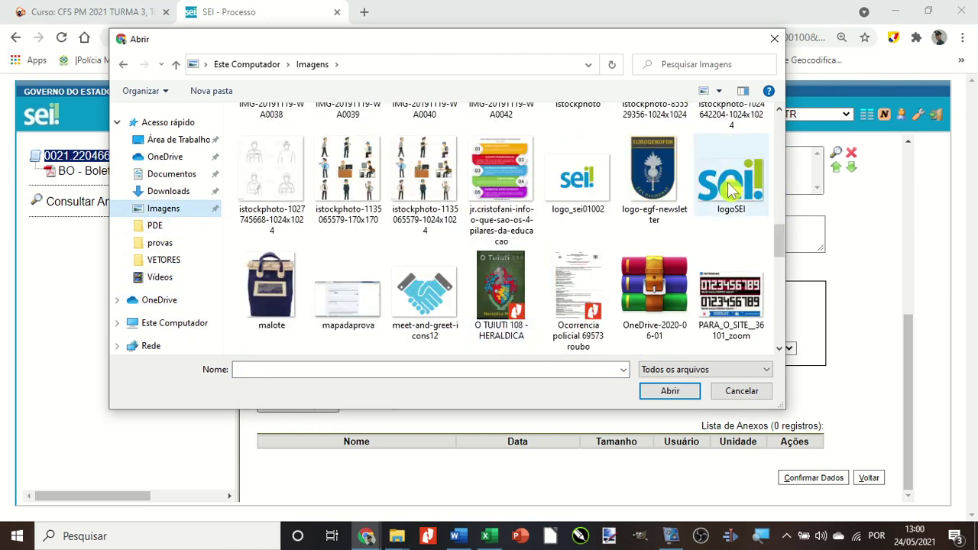
click(727, 186)
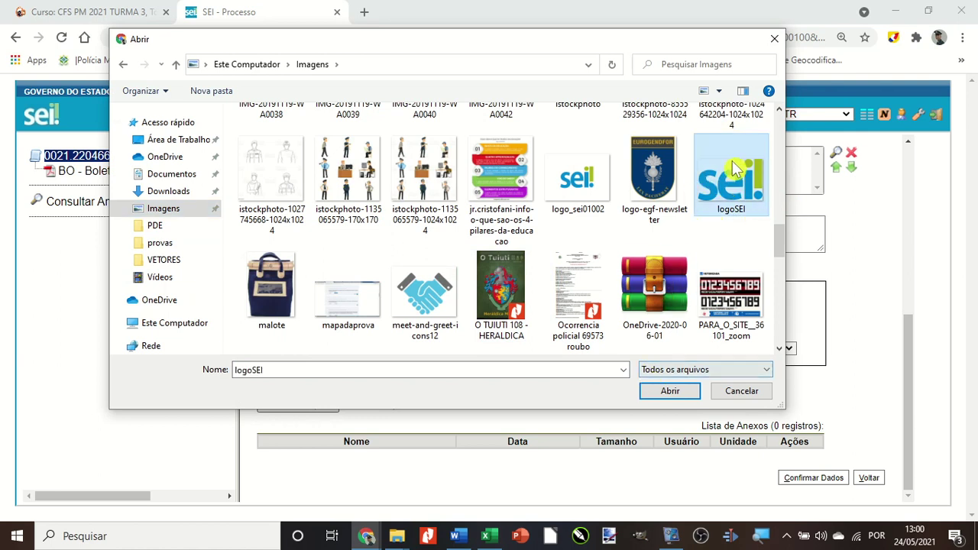
click(665, 391)
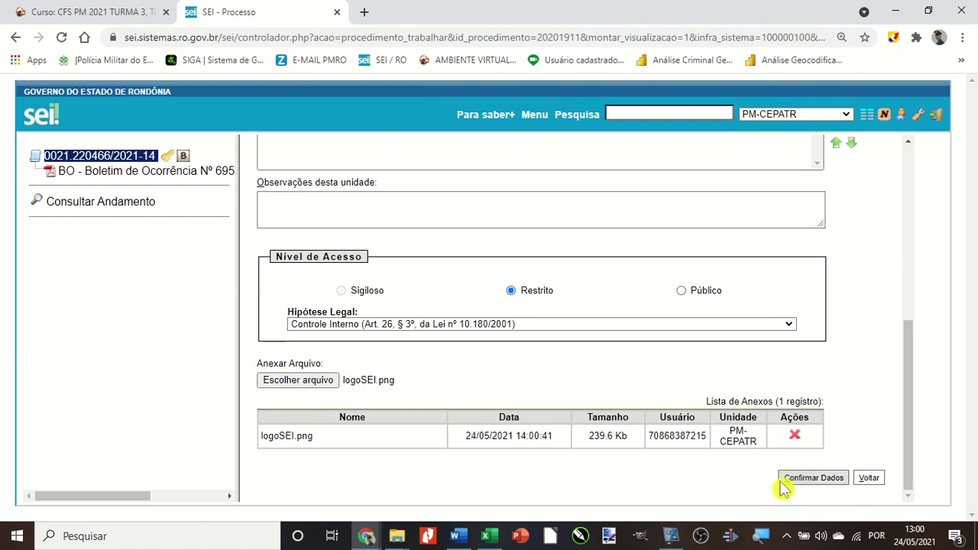
Save the Banner document and view the BO and Banner SEI documents in the tree.
click(795, 484)
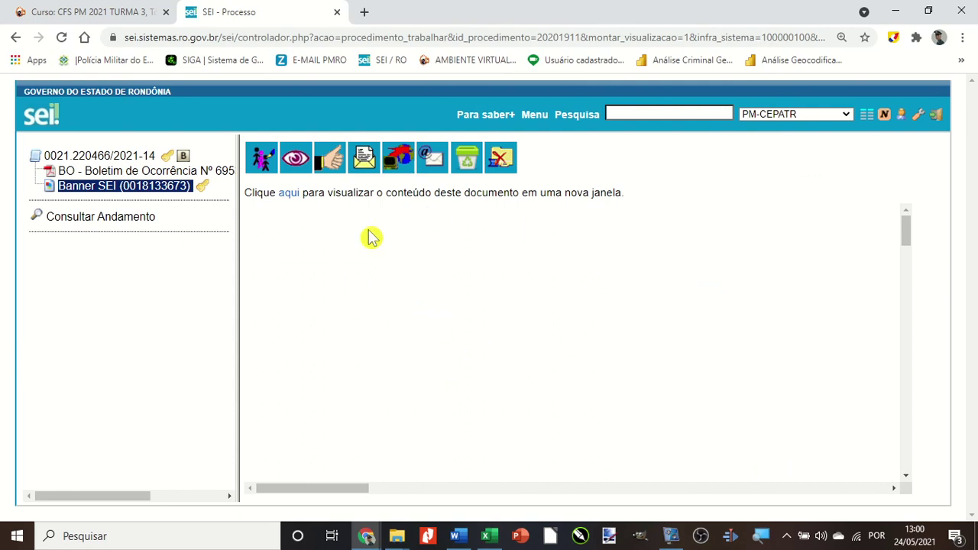
click(77, 175)
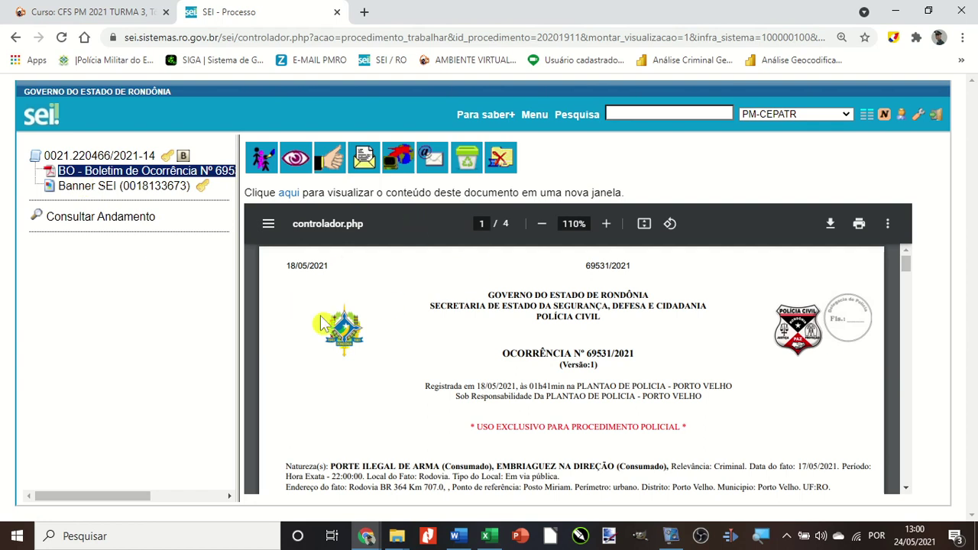
click(109, 191)
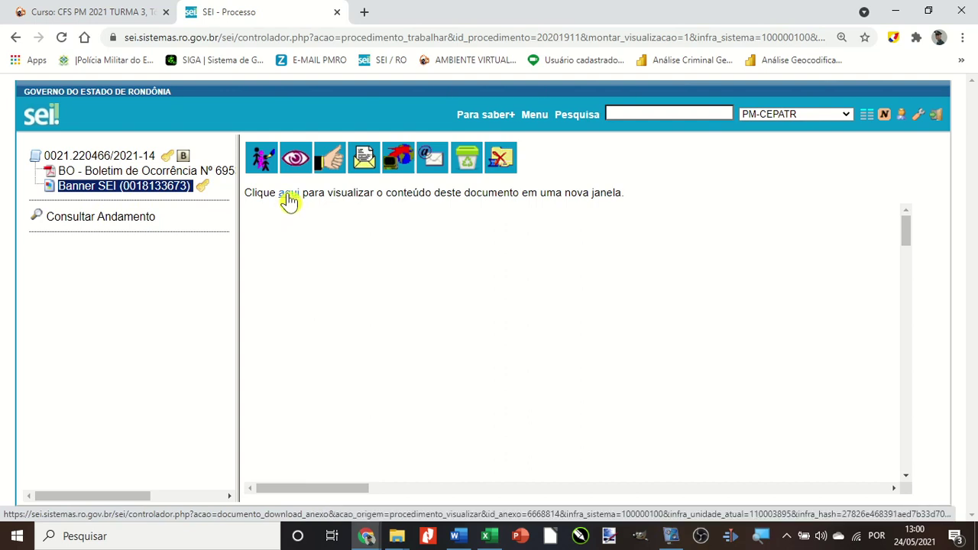
View the Banner image in a new tab, then return to process 0021.220466/2021-14.
click(286, 200)
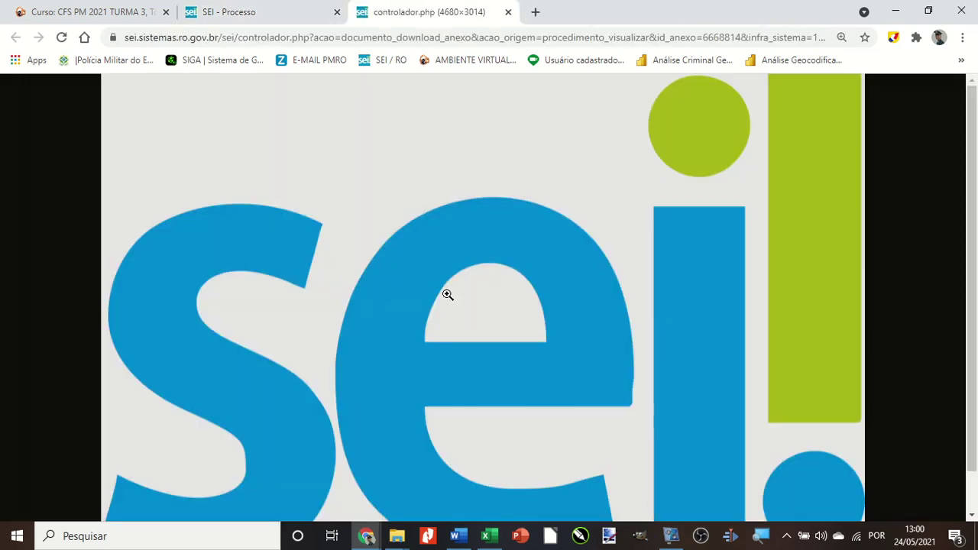
scroll(447, 293, down, 1)
scroll(447, 293, up, 1)
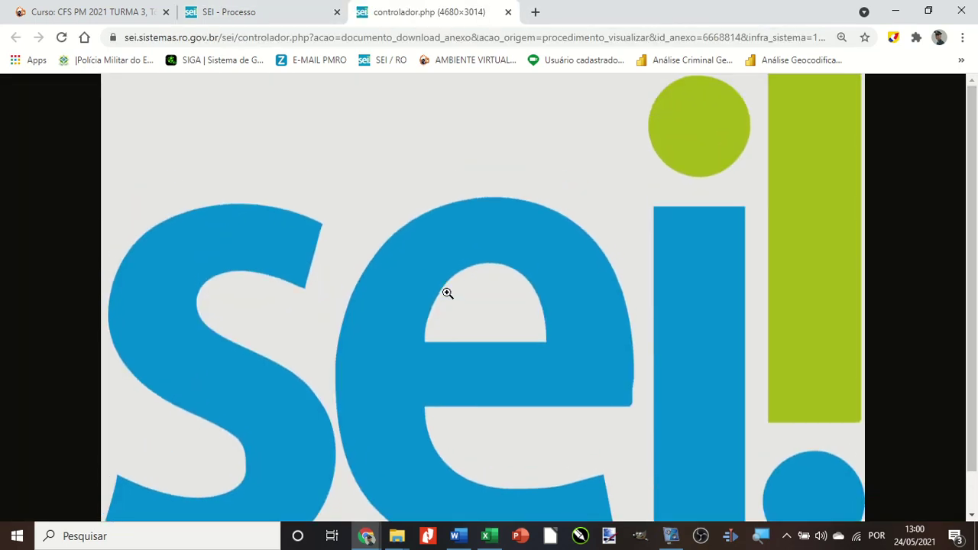
click(508, 13)
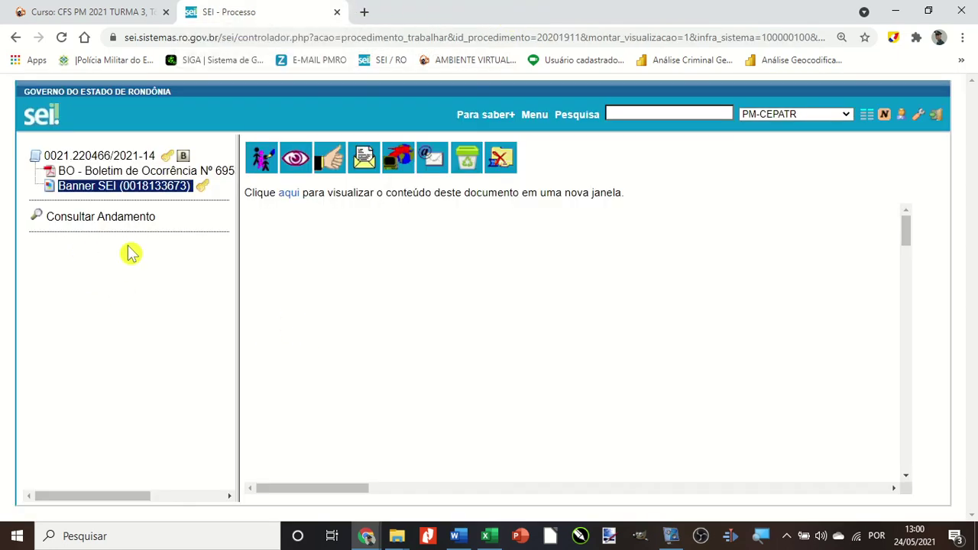
click(87, 156)
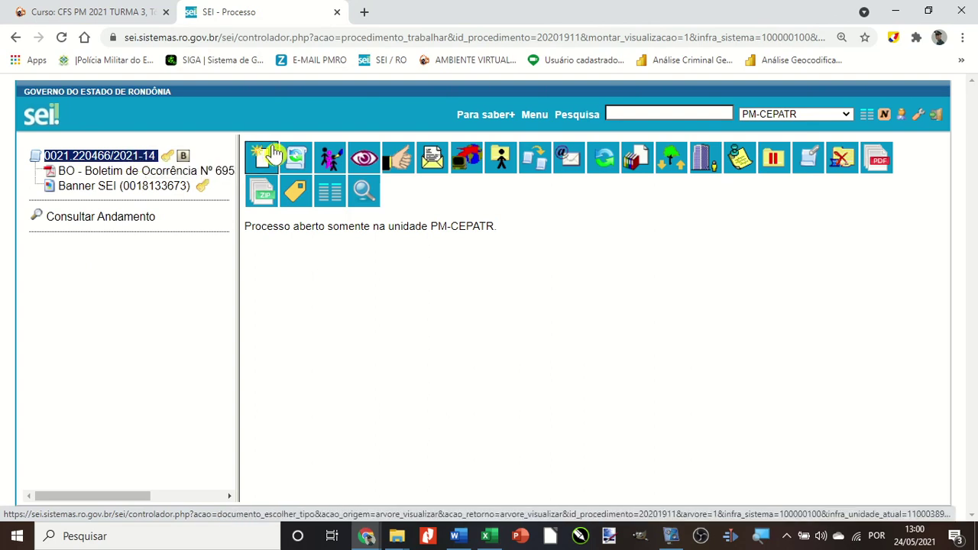
Start a new external document with type Planilha.
click(260, 161)
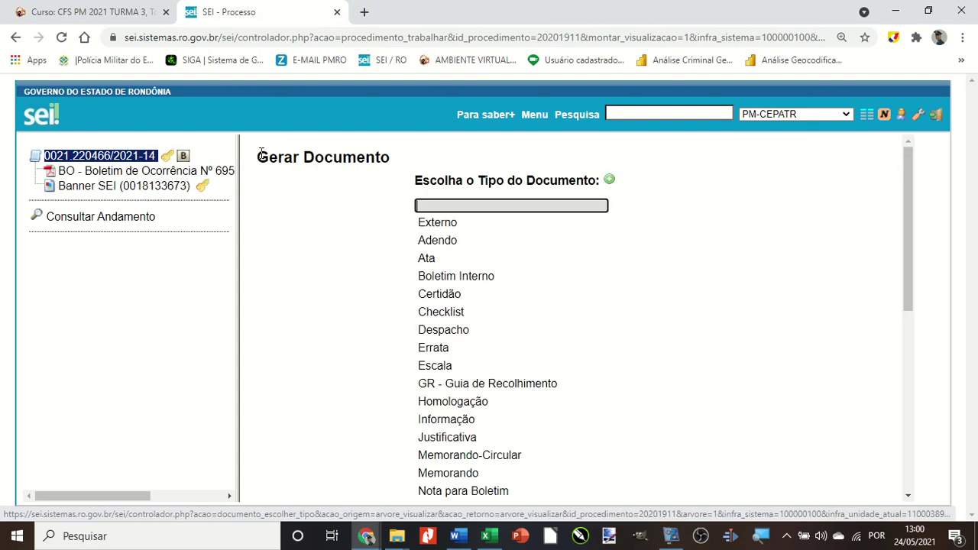
click(124, 159)
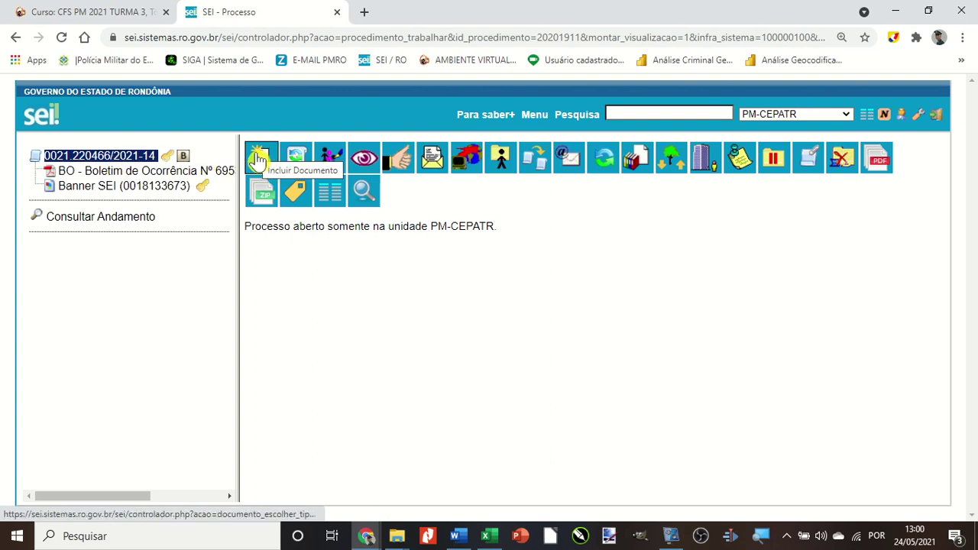
click(258, 160)
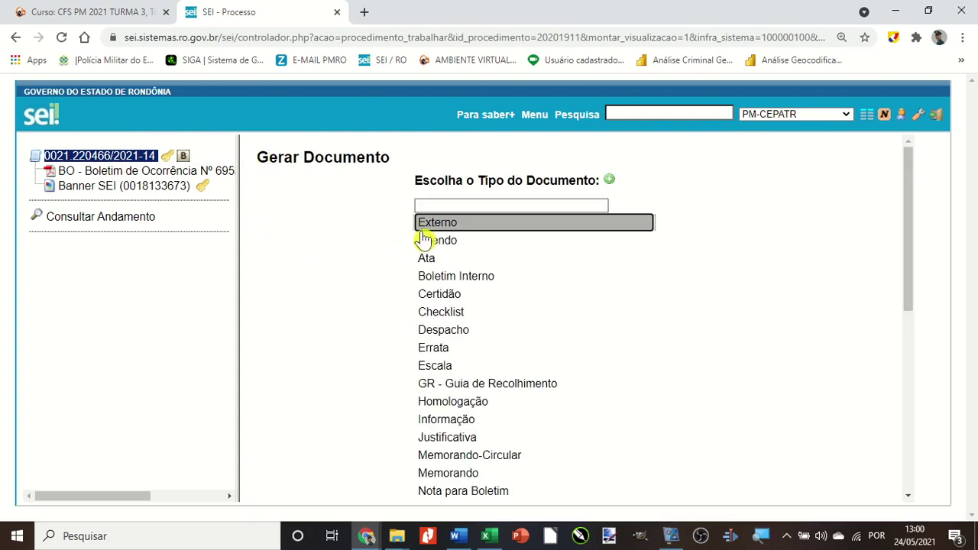
click(421, 222)
click(346, 227)
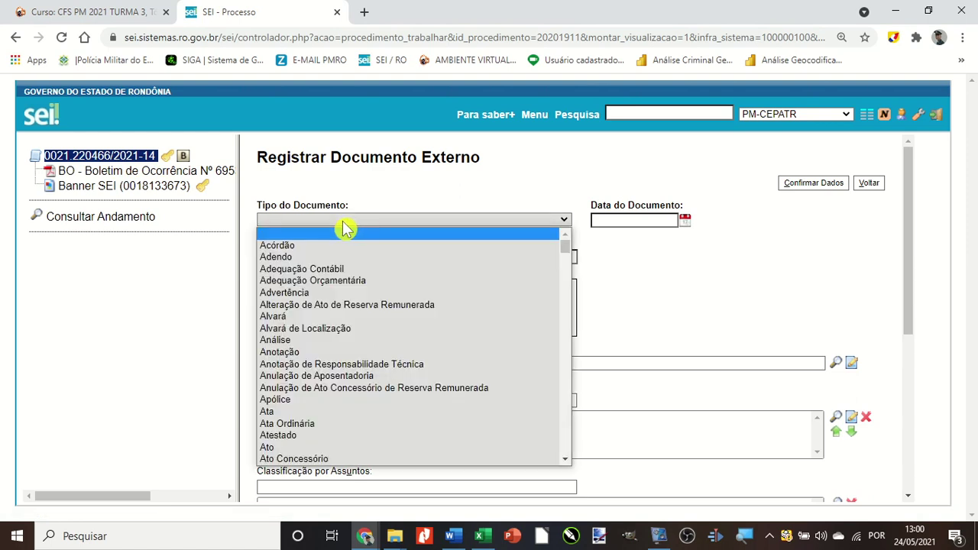
key(p)
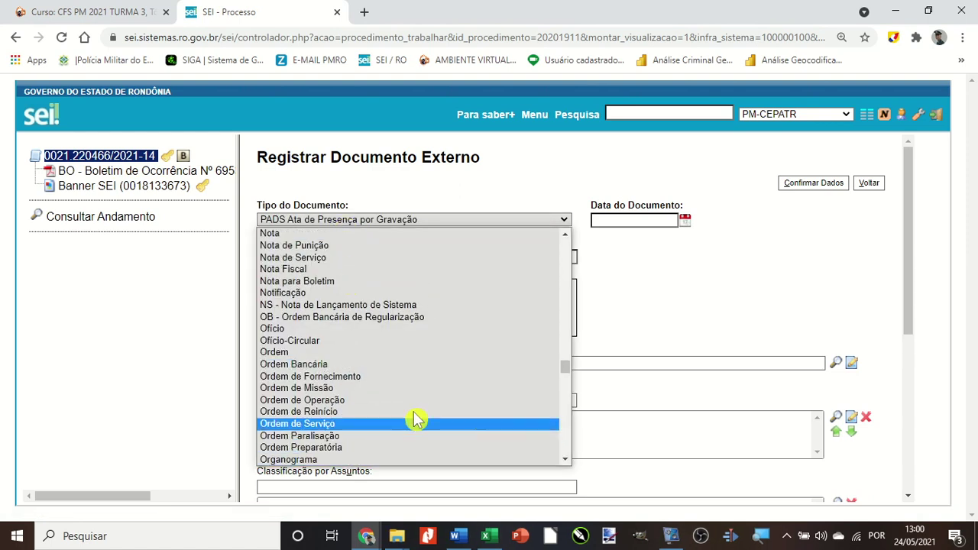
scroll(373, 396, down, 6)
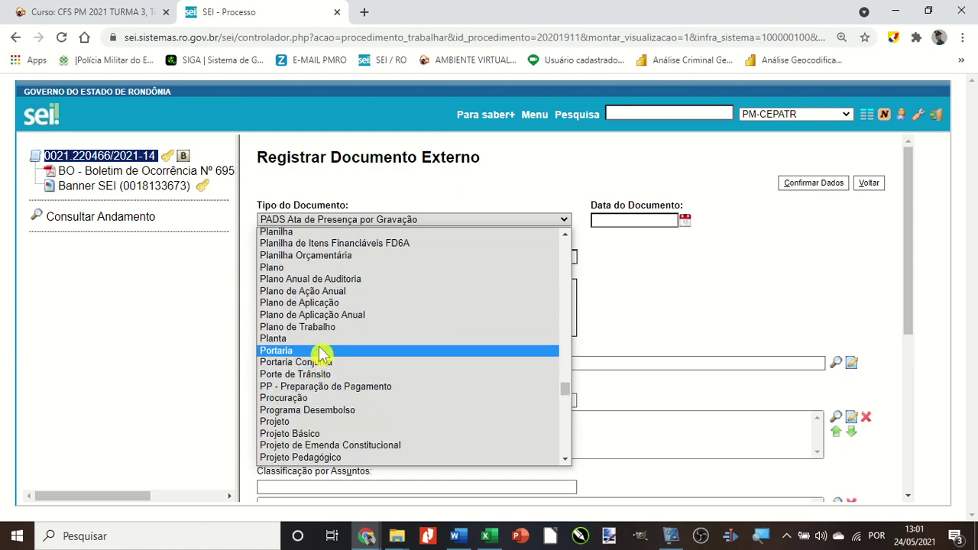
click(327, 232)
Name it Mapa da Força, mark it Nato-digital and pick the document date.
click(298, 256)
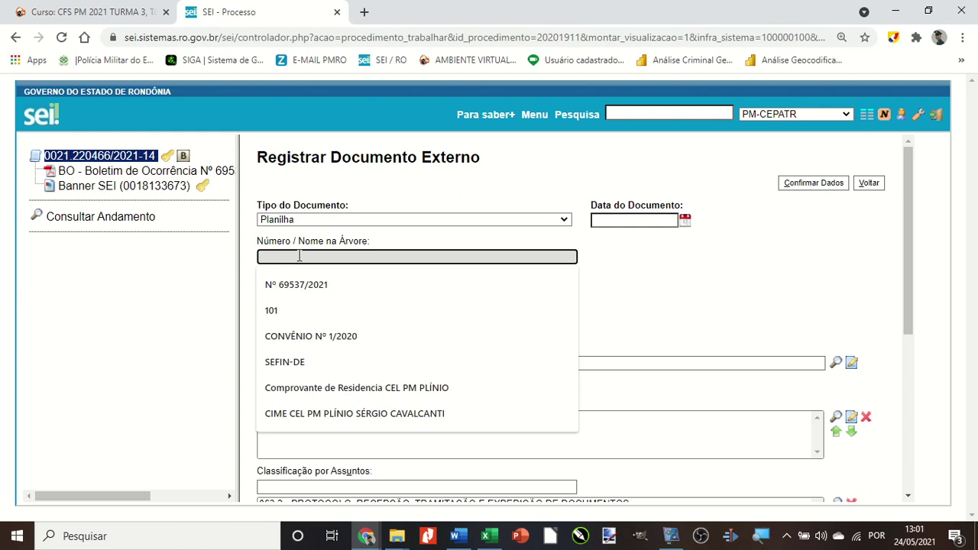
text(mAPARA)
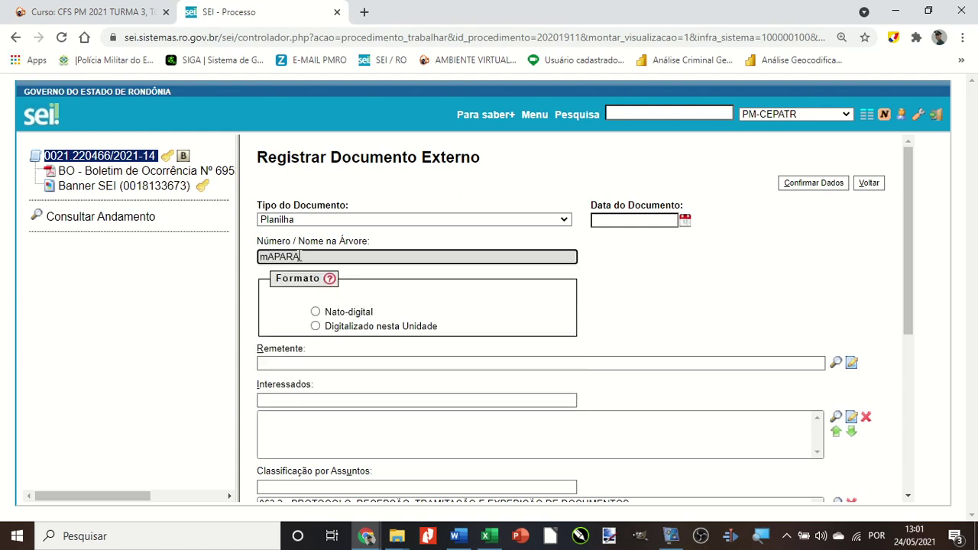
text(Mapa)
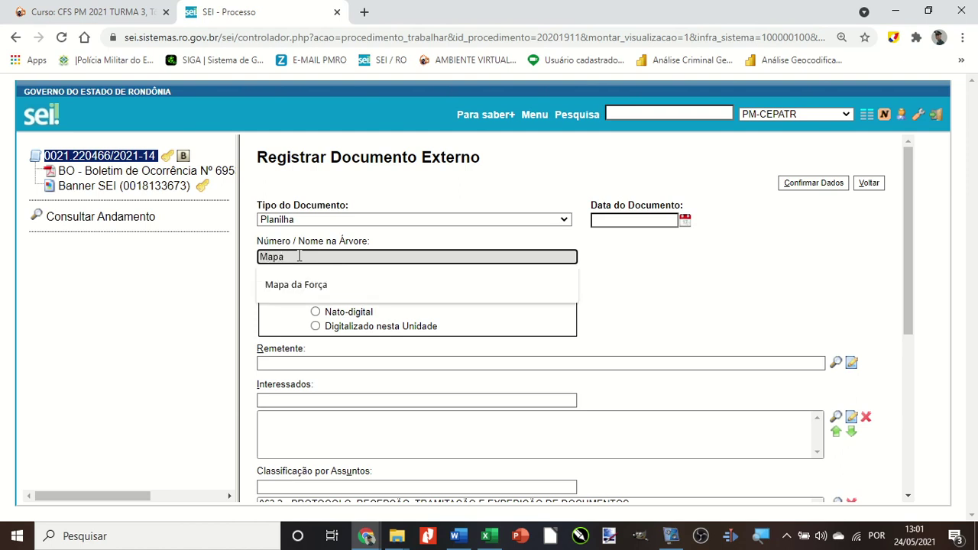
text( da Força)
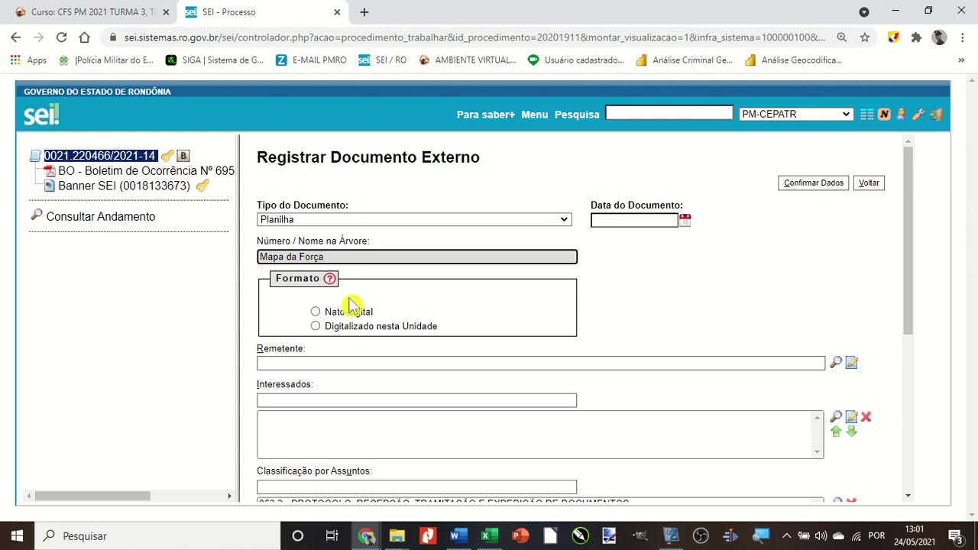
click(350, 309)
click(685, 221)
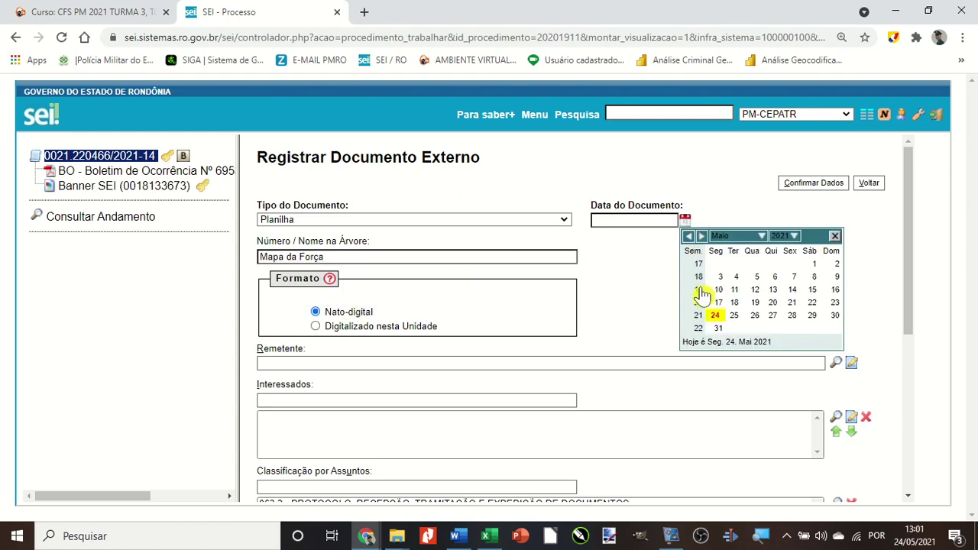
click(717, 313)
Set access to Restrito under Controle Interno and bring up the file chooser.
scroll(604, 295, down, 2)
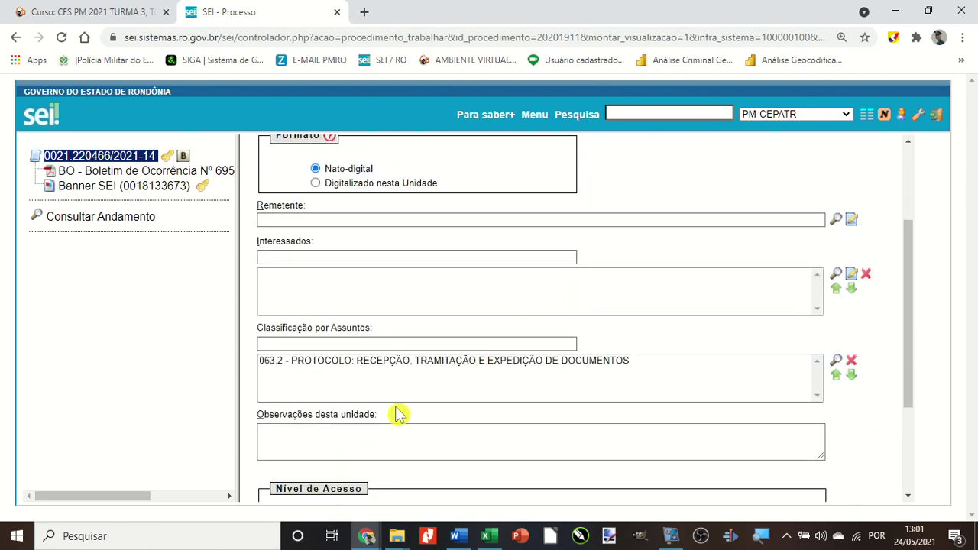
scroll(399, 415, down, 2)
click(510, 377)
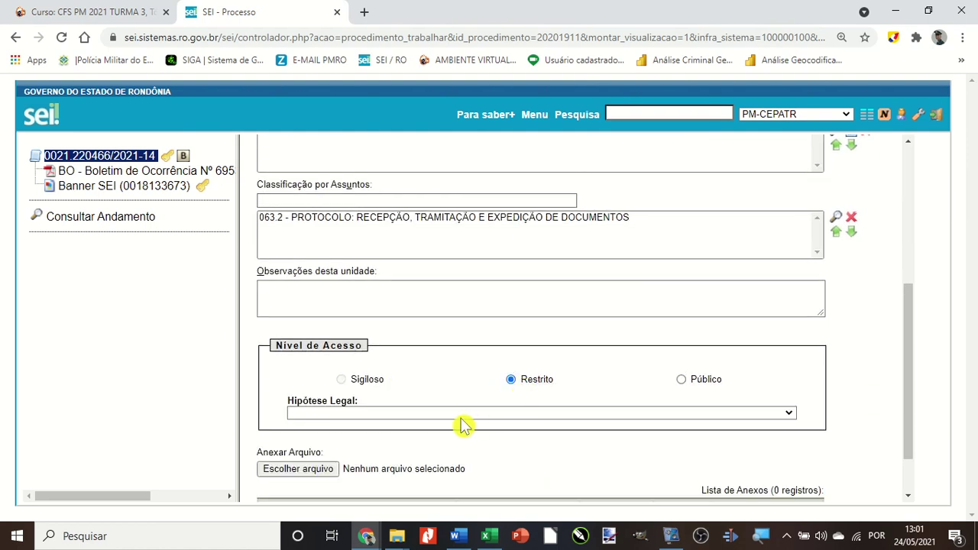
click(456, 414)
click(405, 197)
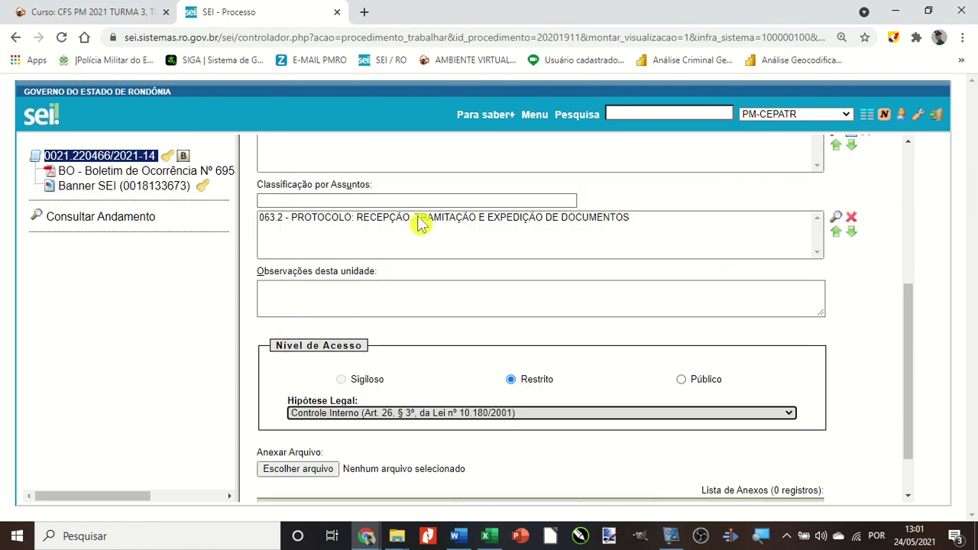
scroll(451, 329, down, 1)
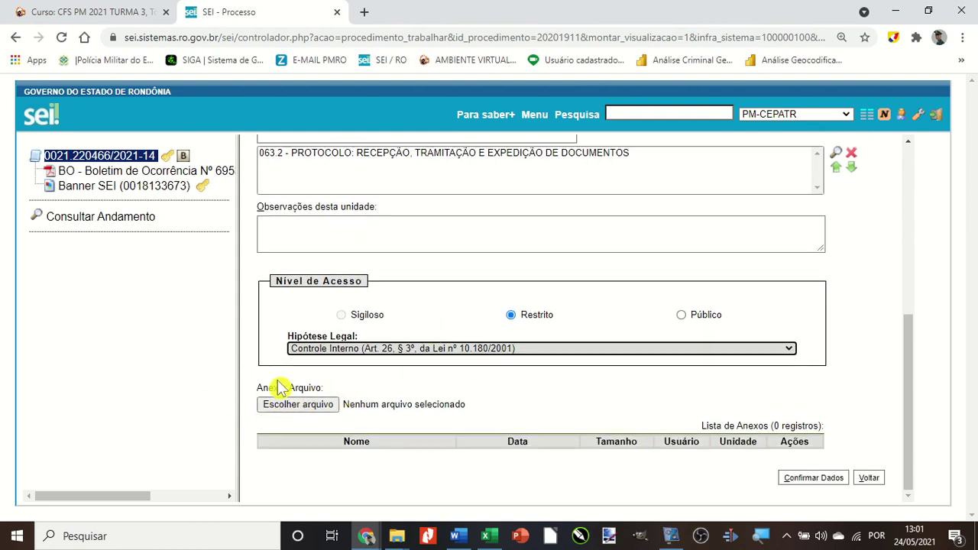
click(299, 413)
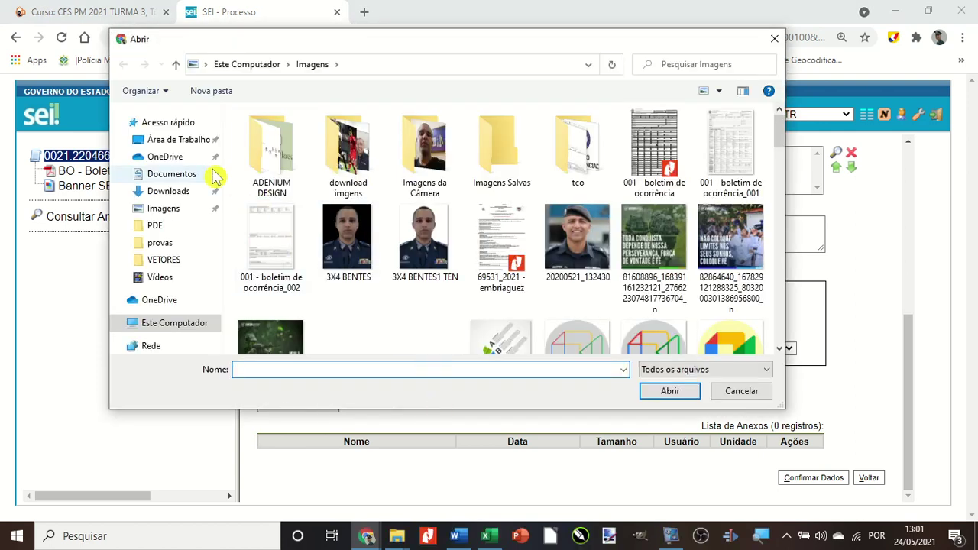
Attach MAPA DA FORÇA - MARÇO (1).zip from the Área de Trabalho folder.
click(155, 144)
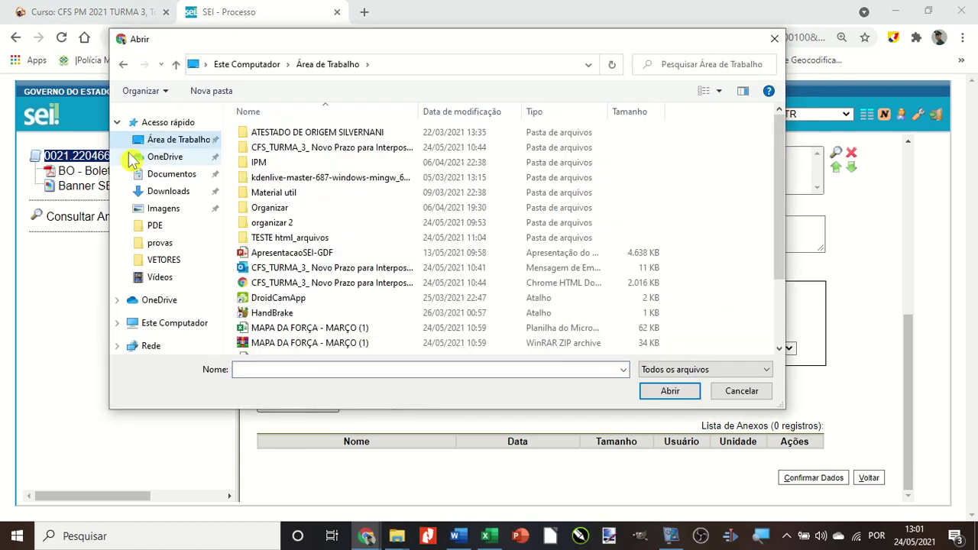
scroll(325, 246, down, 1)
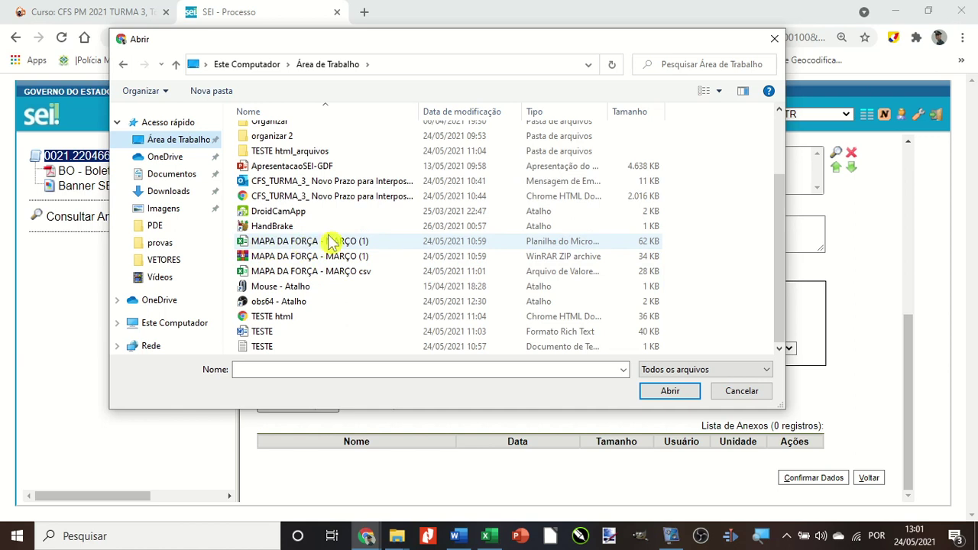
click(264, 262)
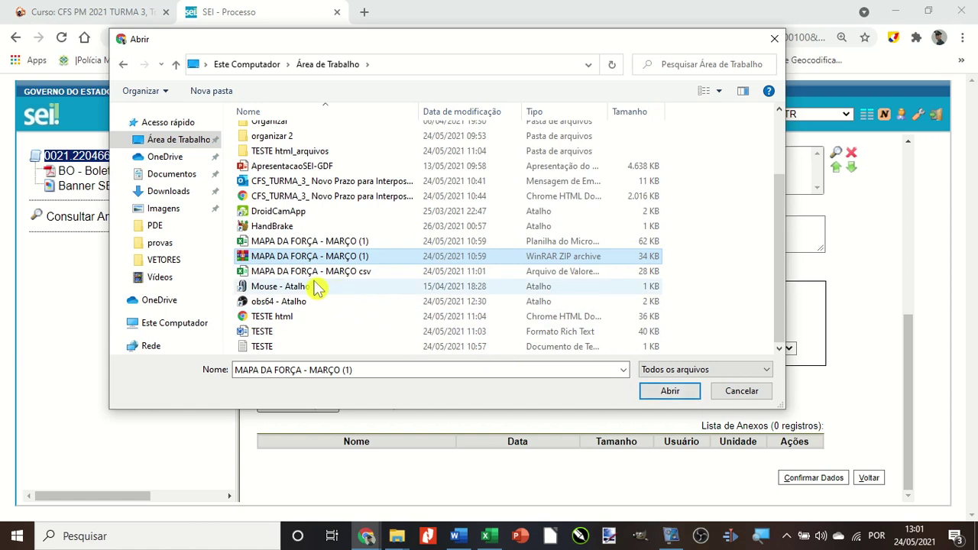
click(662, 396)
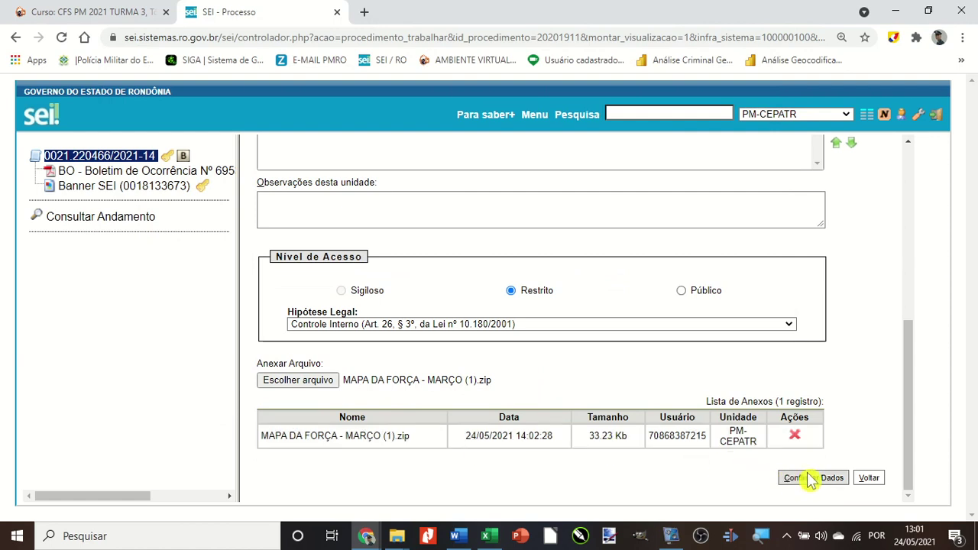
click(795, 479)
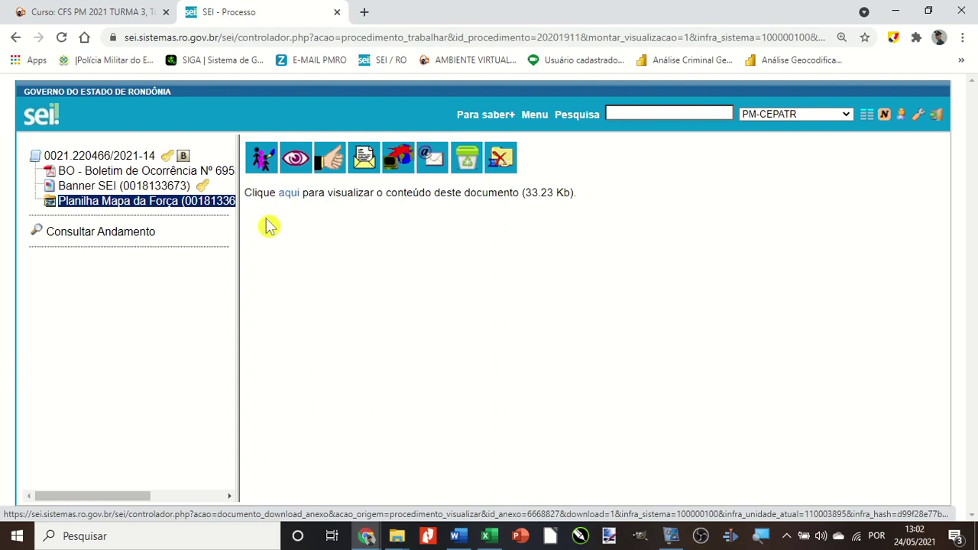
drag(237, 243, 299, 268)
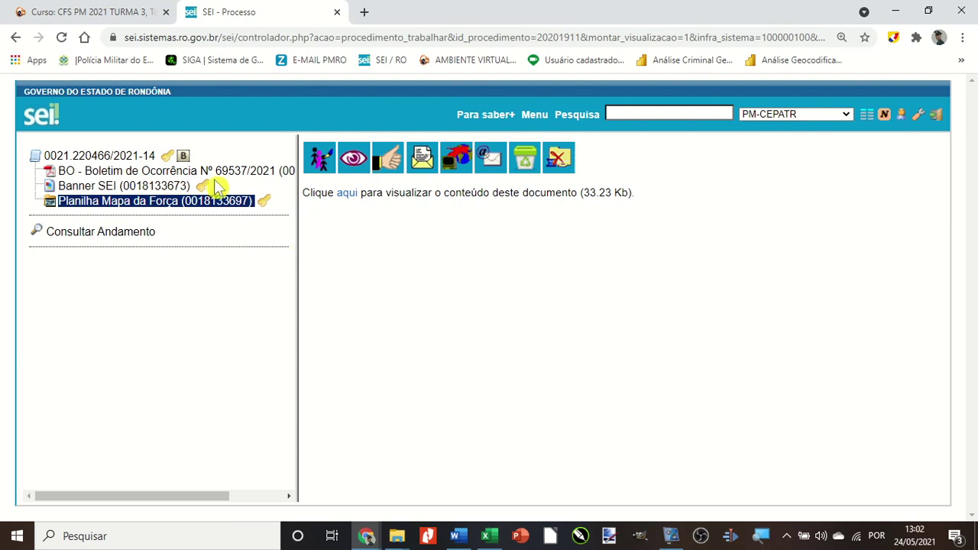
Delete the Planilha Mapa da Força document, leaving only the BO and Banner SEI documents.
click(524, 167)
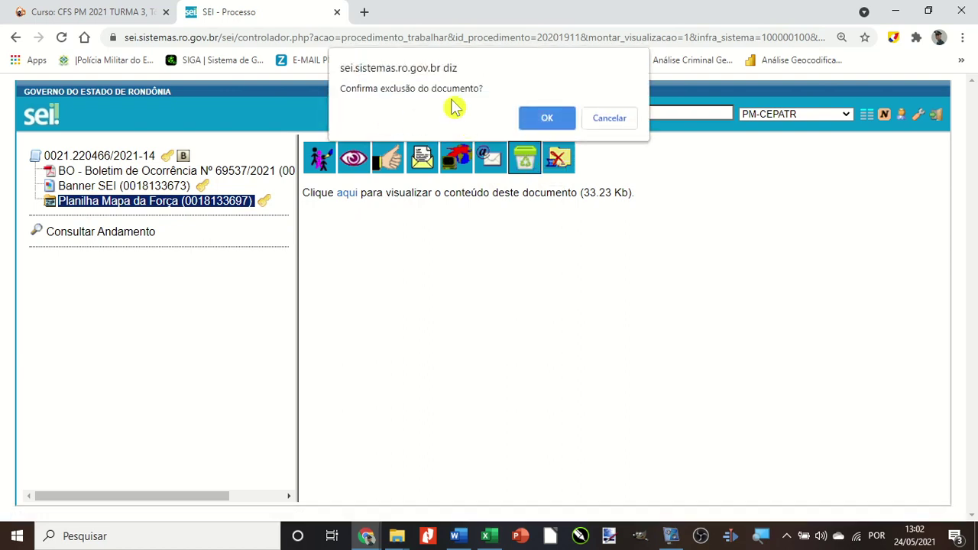
click(535, 121)
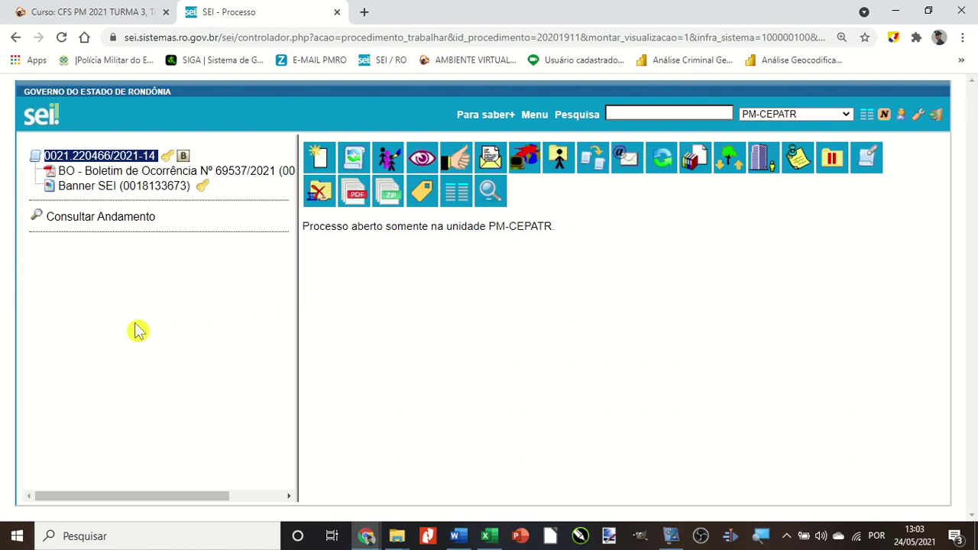
Register a new external document of type Acórdão with Número 'TXT'.
click(321, 159)
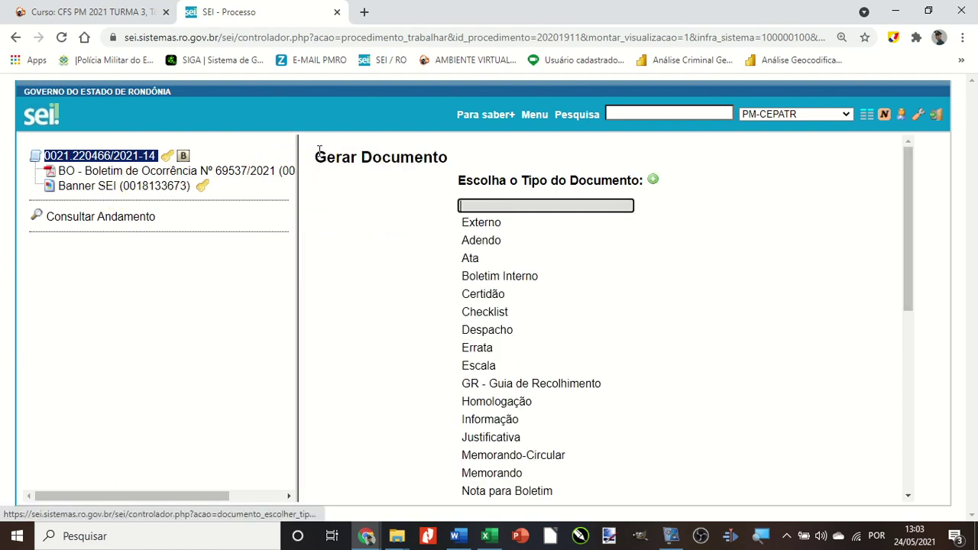
click(487, 229)
click(498, 222)
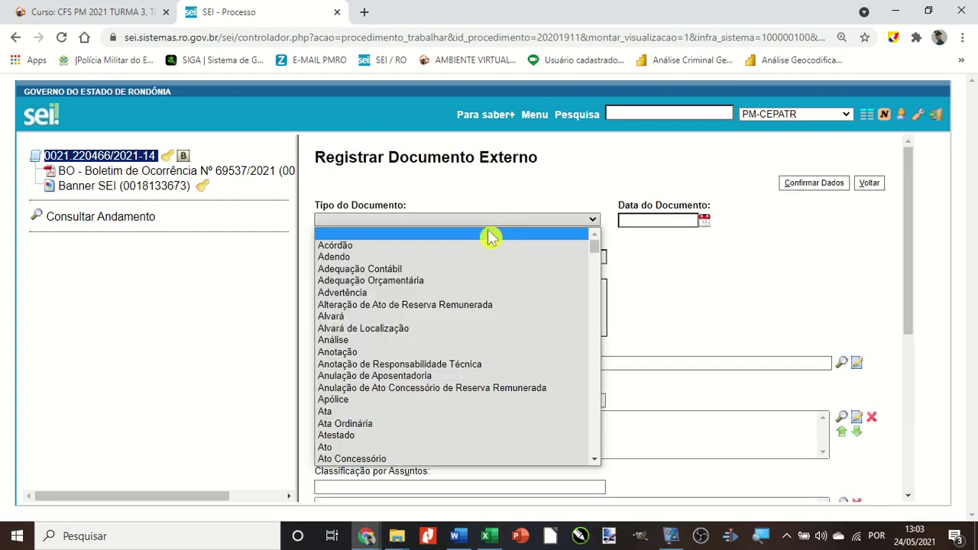
click(444, 254)
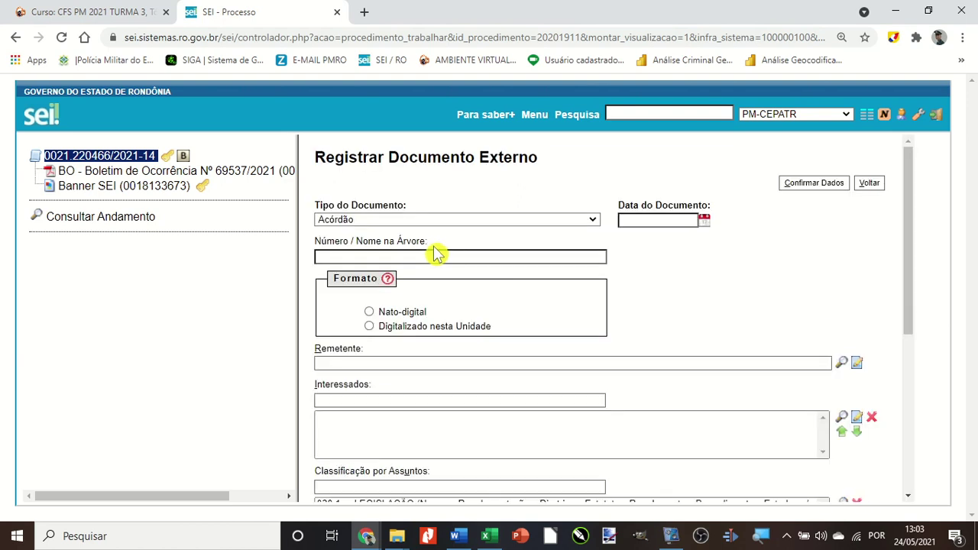
click(379, 260)
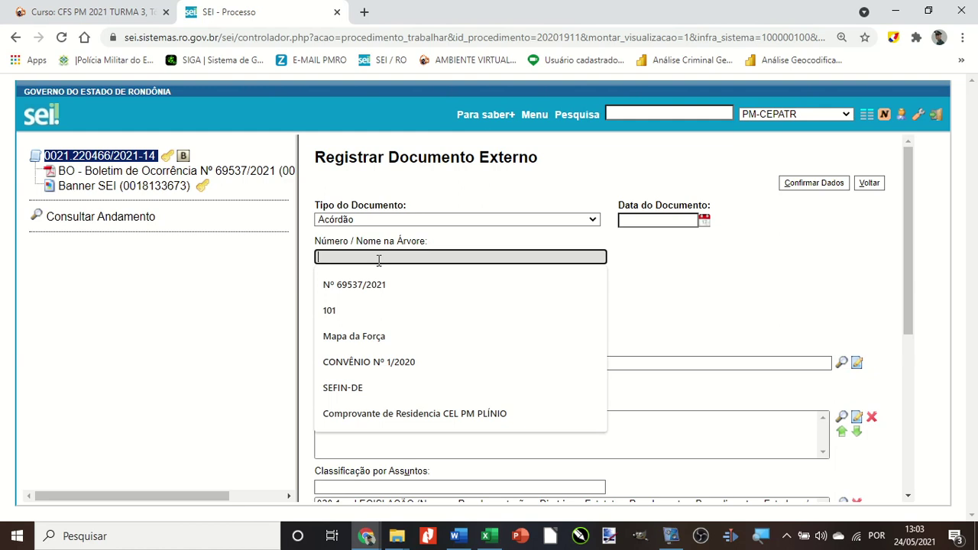
text(TXT)
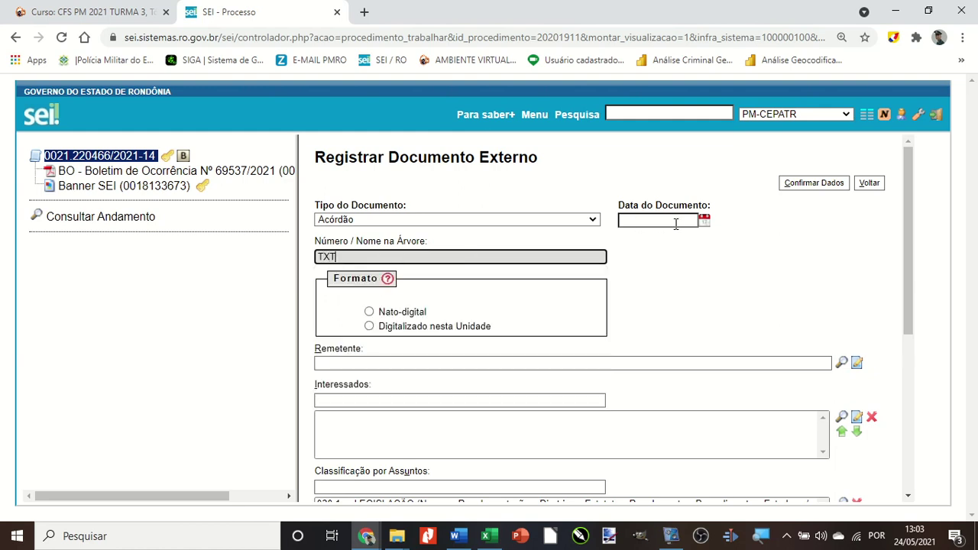
Date it 24/05/2021, mark it Nato-digital, and restrict access under Controle Interno.
click(704, 221)
click(734, 322)
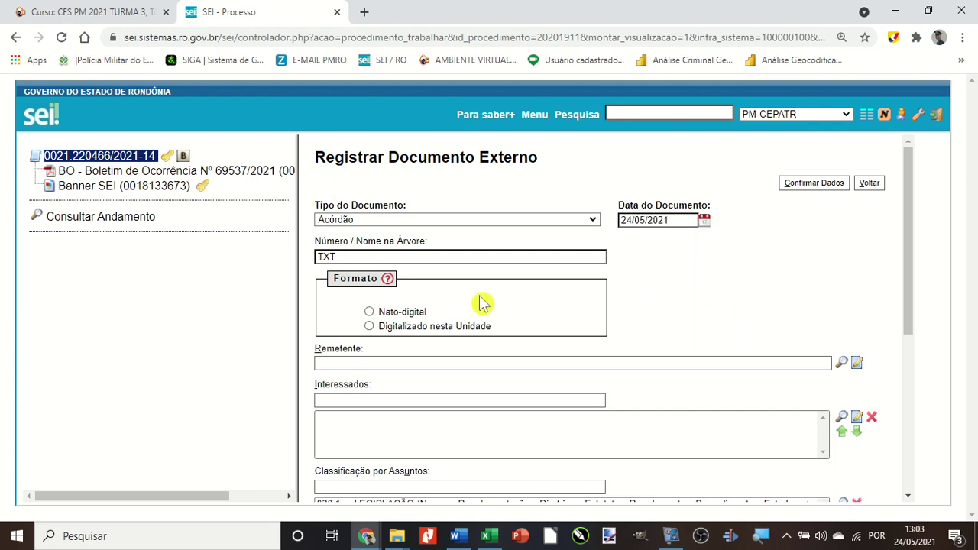
click(405, 314)
scroll(467, 321, down, 4)
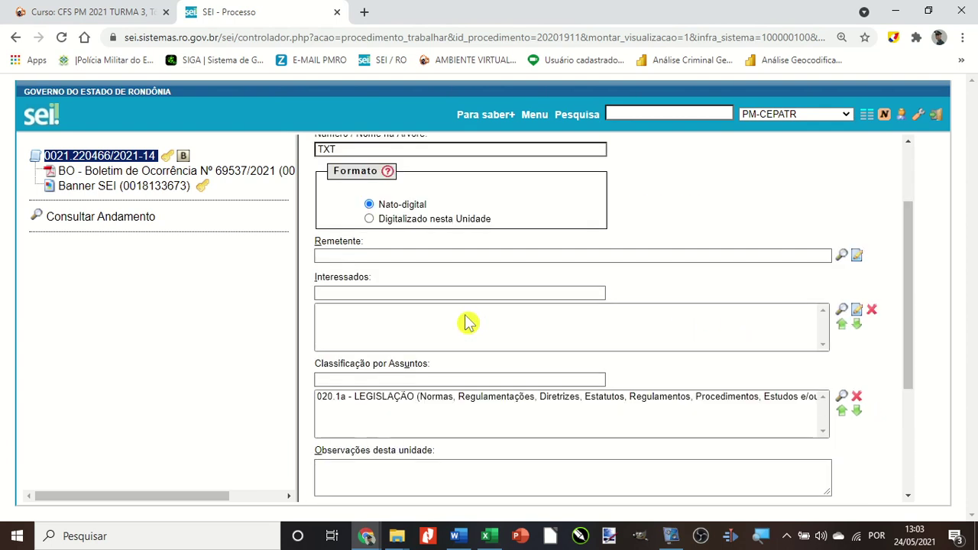
click(562, 386)
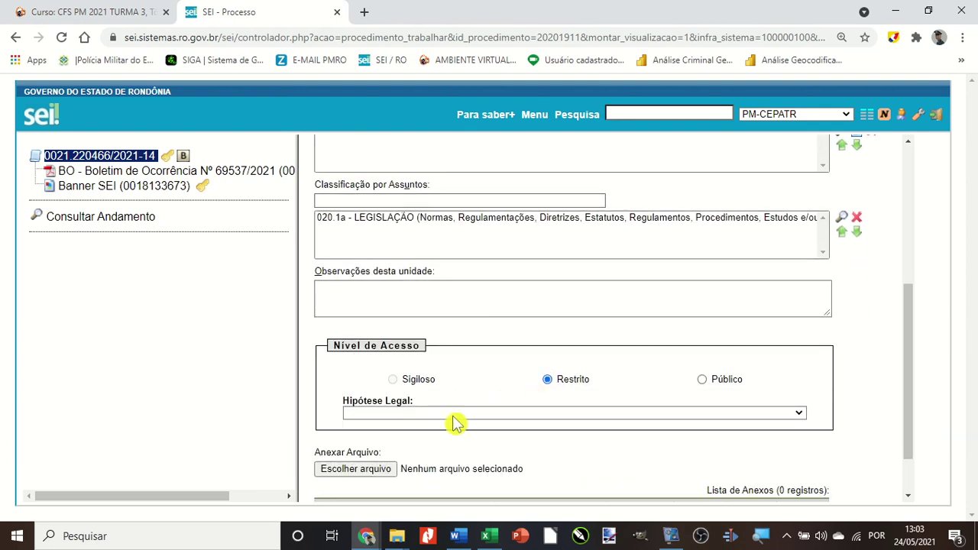
click(457, 414)
click(352, 195)
scroll(485, 428, down, 1)
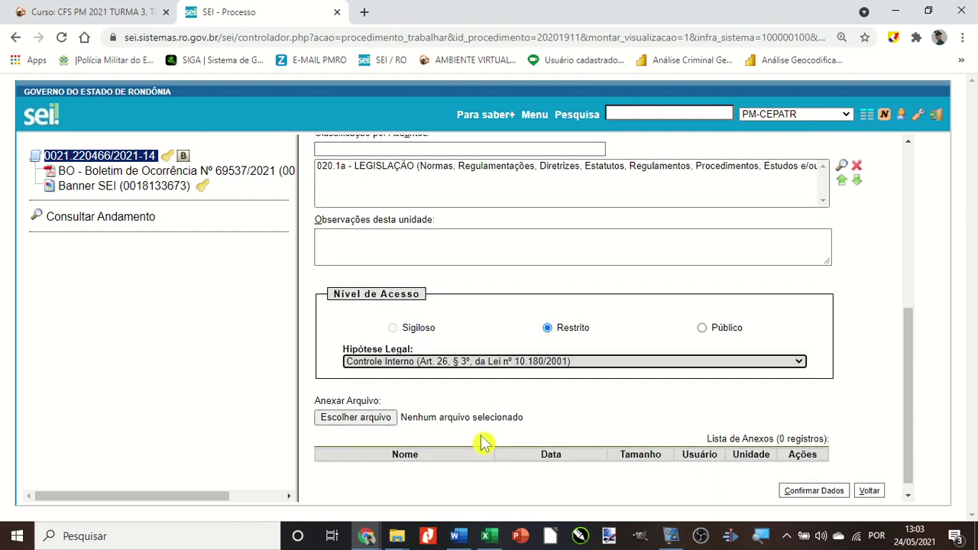
Attach the TESTE.txt file to the Acórdão document.
click(348, 406)
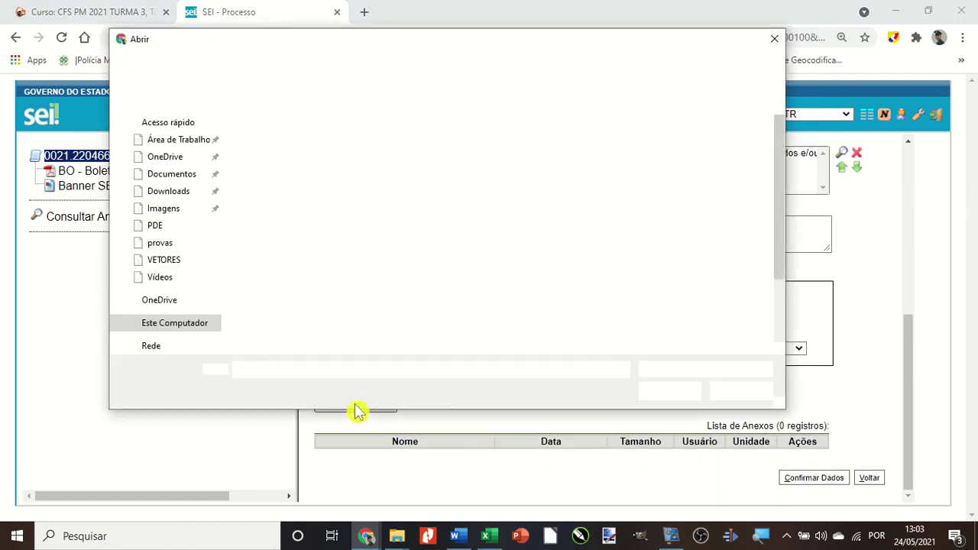
scroll(421, 239, down, 2)
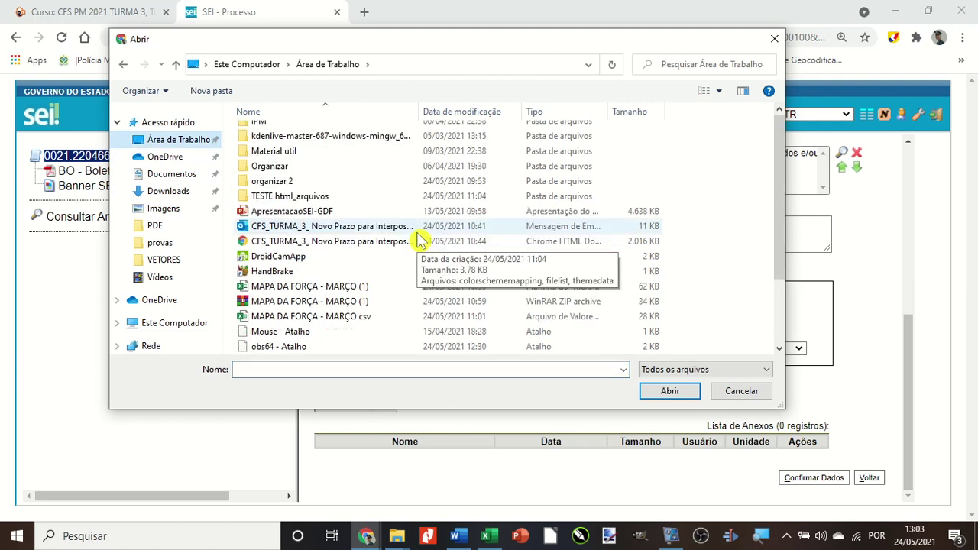
click(264, 348)
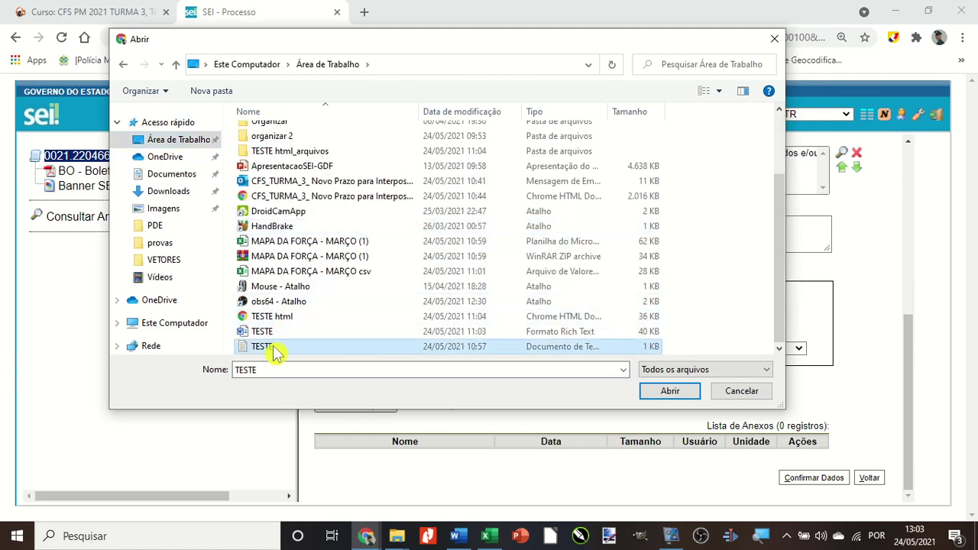
click(670, 392)
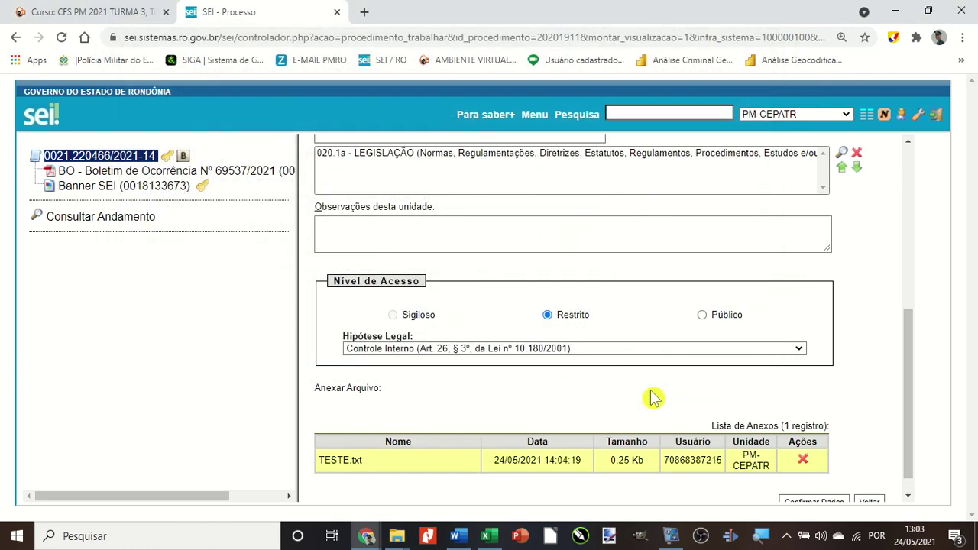
scroll(688, 428, down, 1)
Save the Acórdão TXT registration and select the first lines of its TESTE text.
click(807, 482)
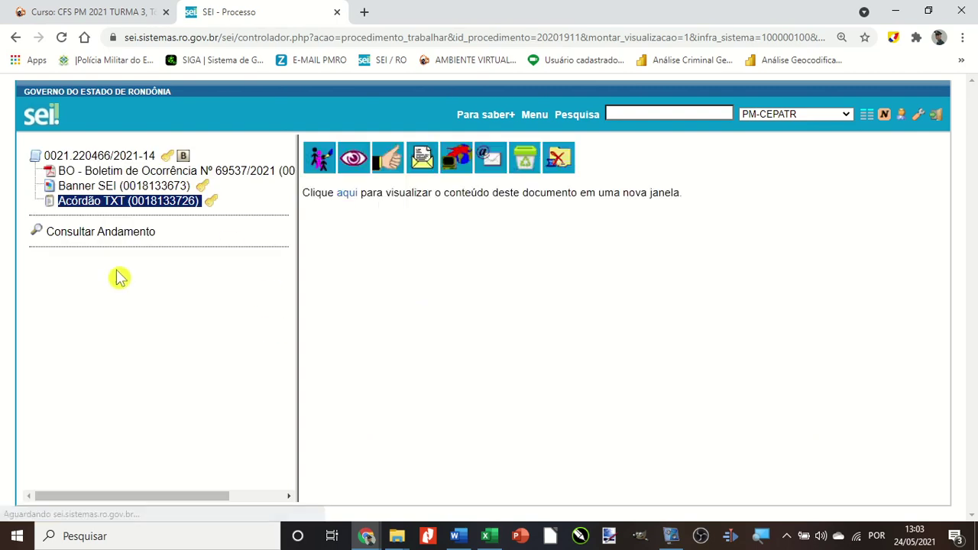
scroll(387, 264, down, 5)
scroll(387, 264, up, 5)
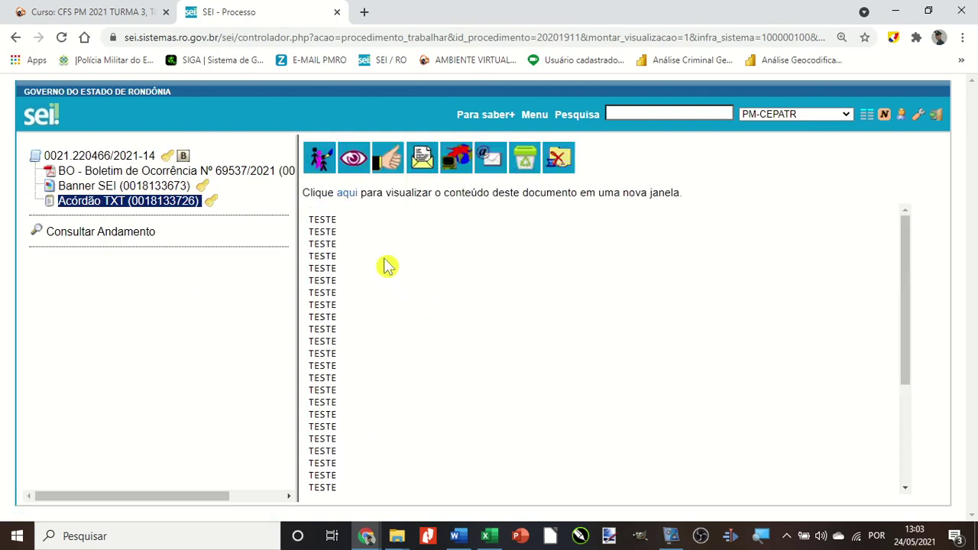
drag(309, 220, 363, 474)
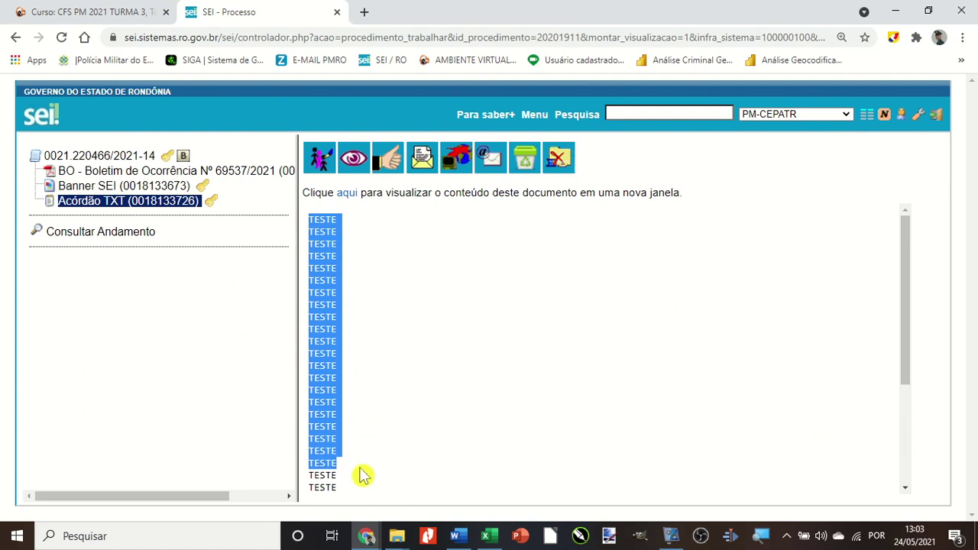
scroll(362, 388, down, 3)
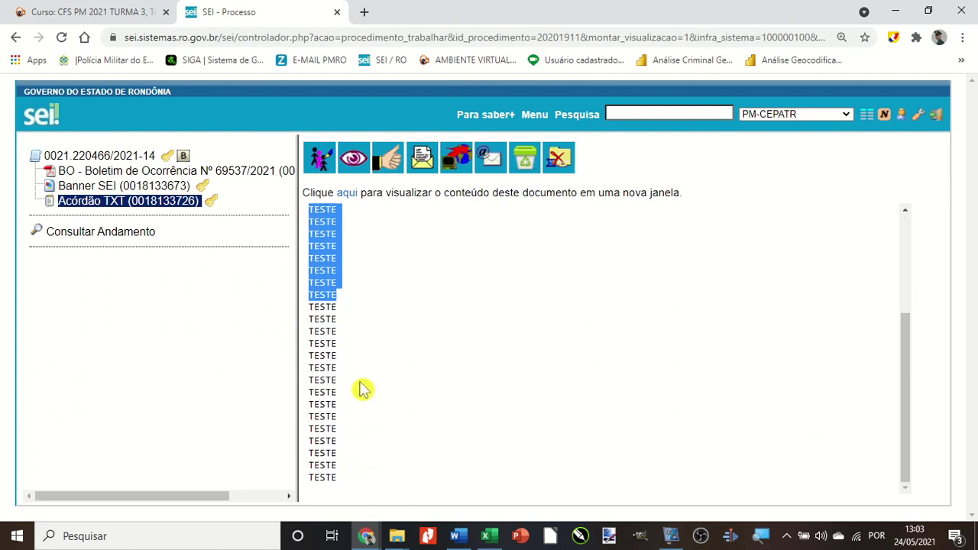
scroll(362, 390, up, 3)
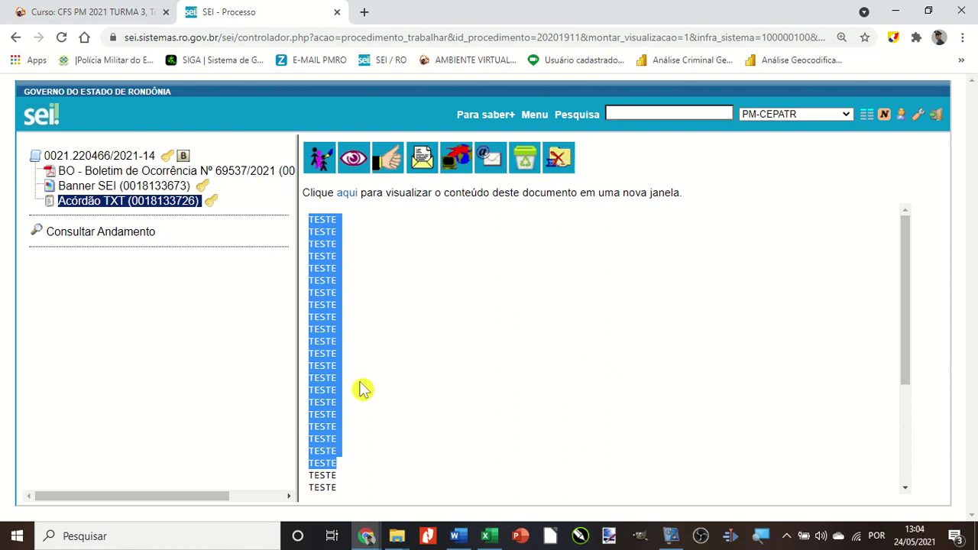
Reselect and clear several runs of TESTE lines to inspect the attached content.
click(362, 389)
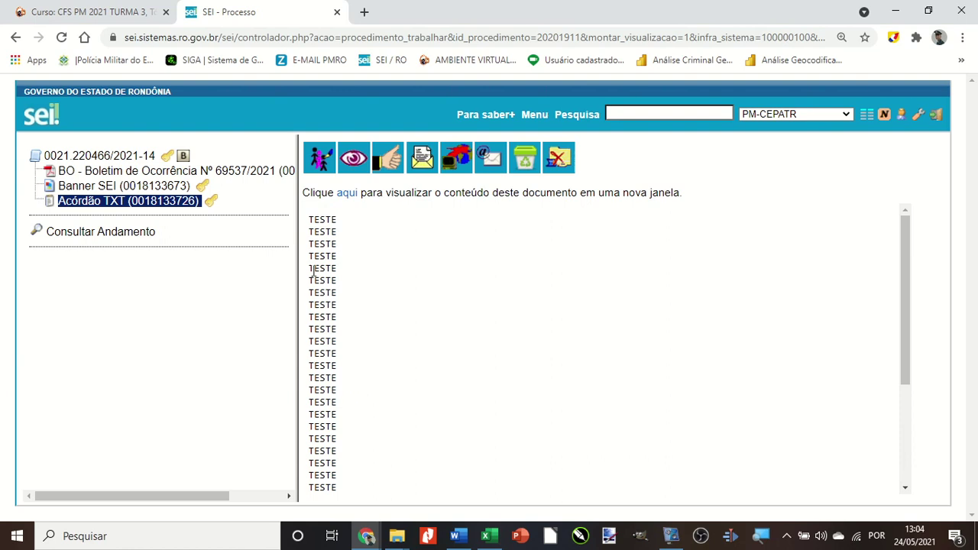
drag(307, 214, 356, 445)
scroll(350, 436, down, 2)
scroll(350, 436, up, 3)
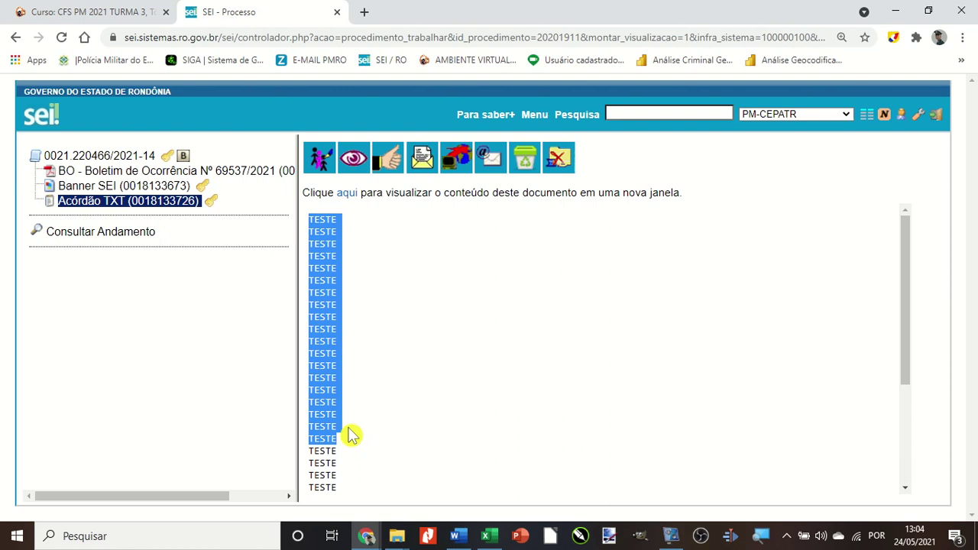
click(335, 266)
drag(311, 219, 344, 315)
click(333, 256)
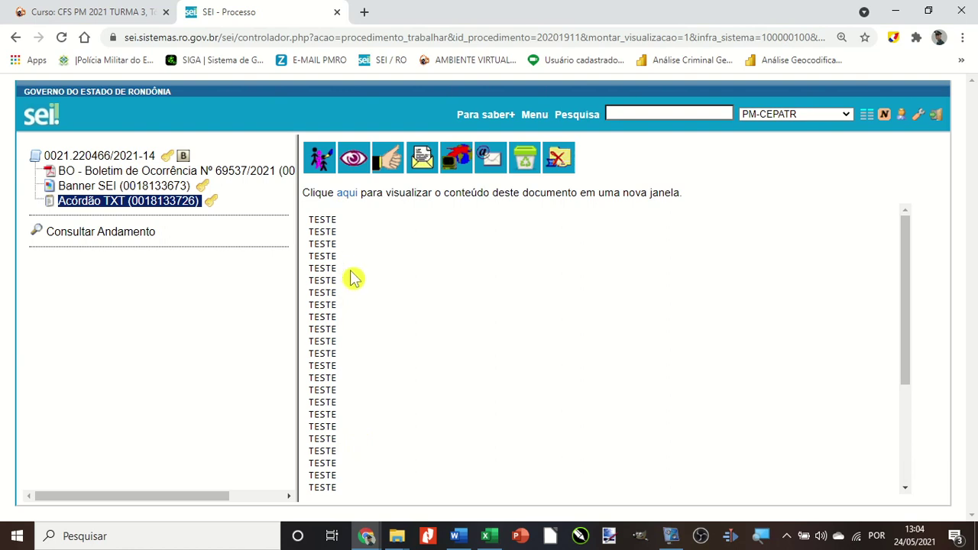
scroll(351, 278, down, 3)
scroll(351, 278, up, 3)
scroll(351, 278, down, 1)
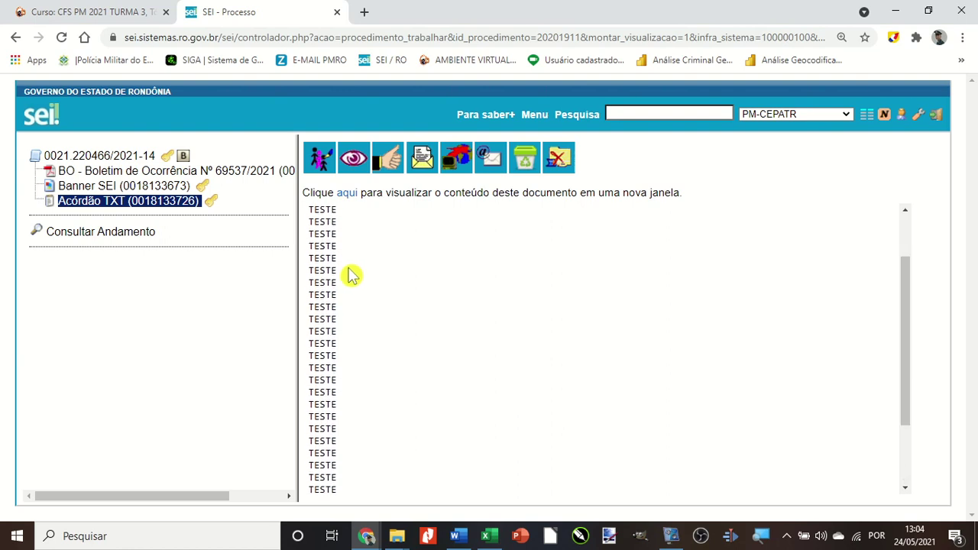
Browse the process, BO and Acórdão TXT entries, then open Acórdão TXT's registration edit form.
click(88, 159)
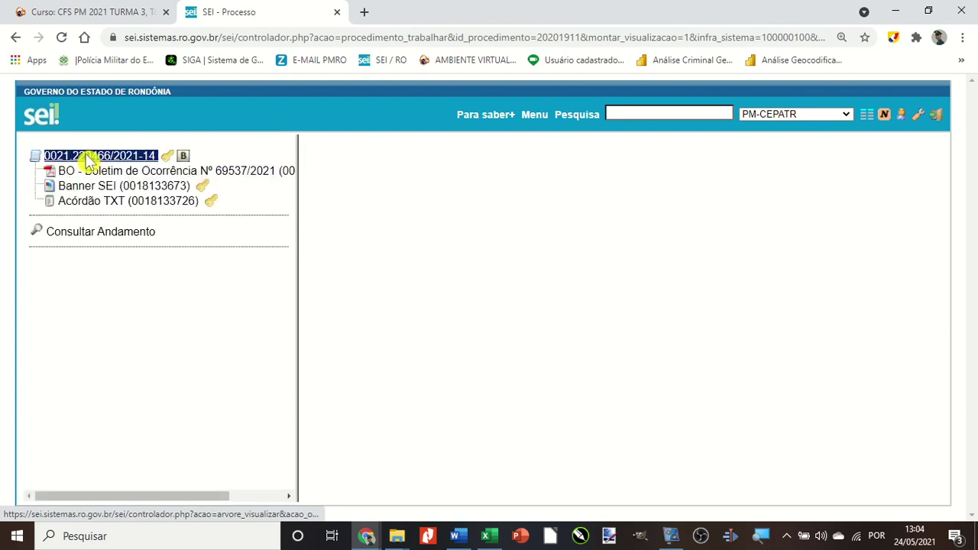
click(77, 172)
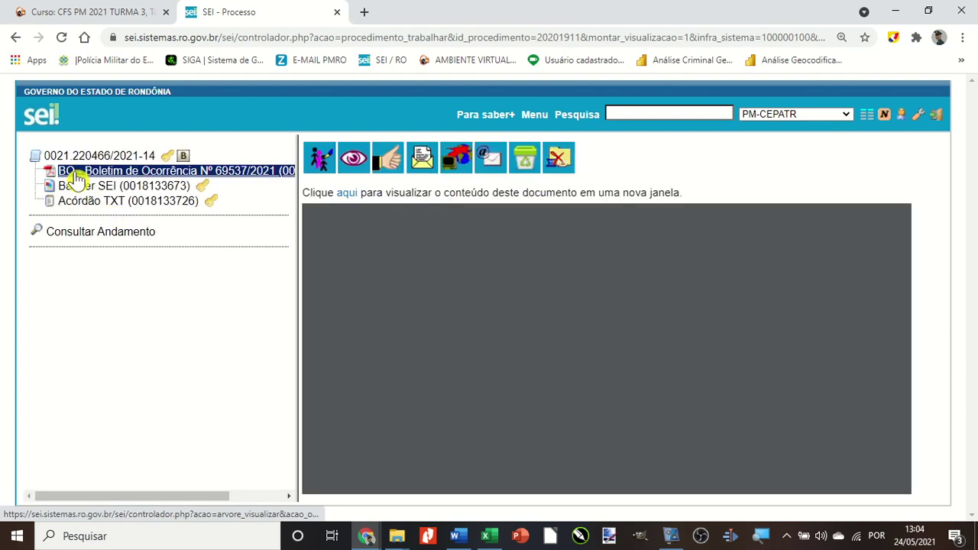
click(81, 203)
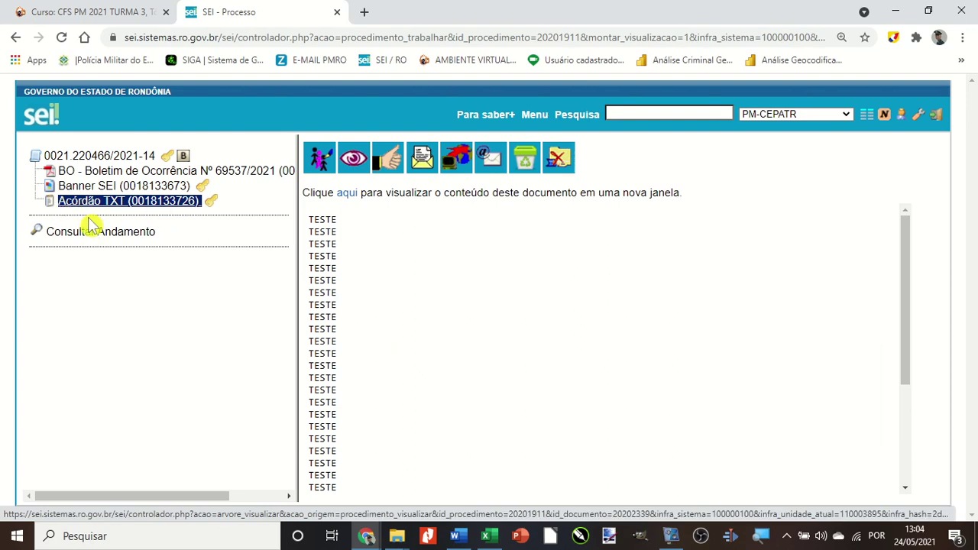
scroll(403, 311, down, 5)
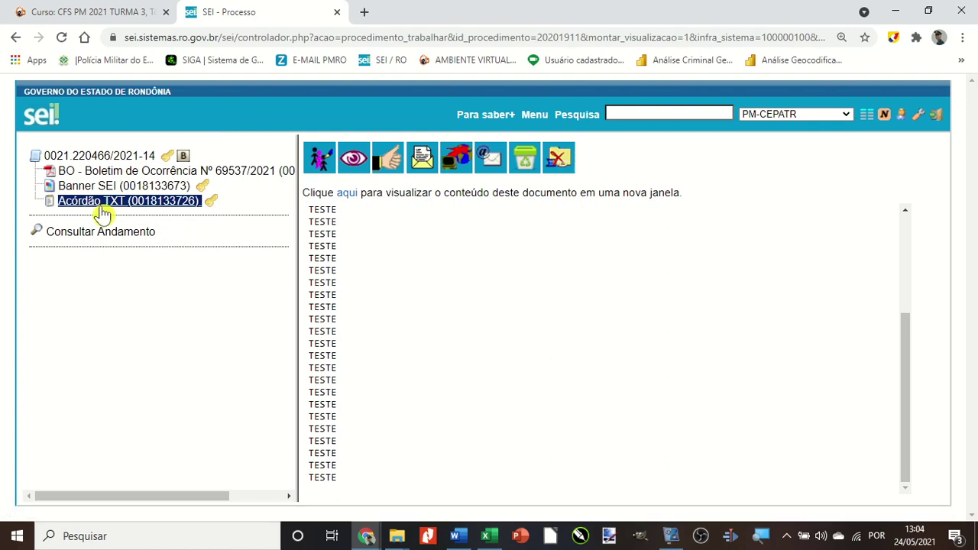
click(319, 162)
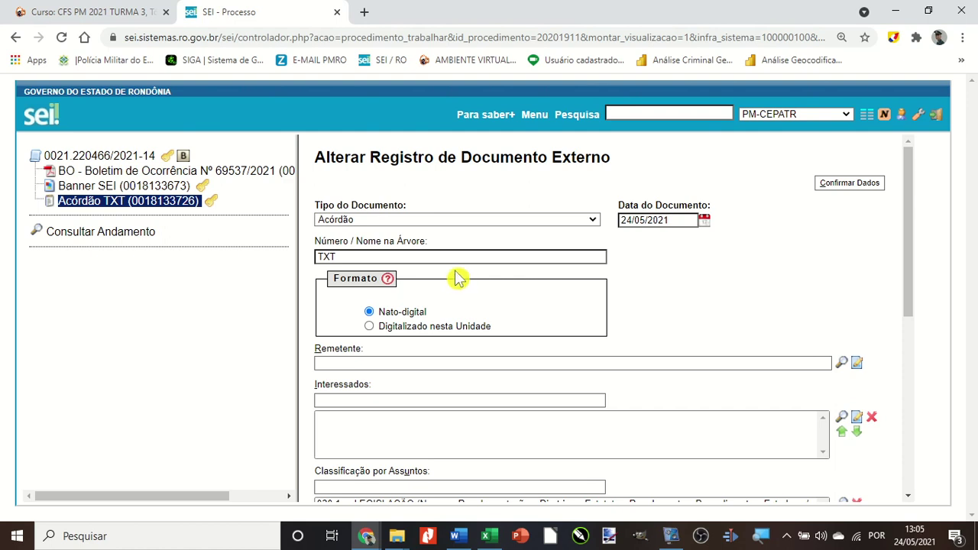
Return to the Acórdão TXT document and reopen its registration form.
click(145, 211)
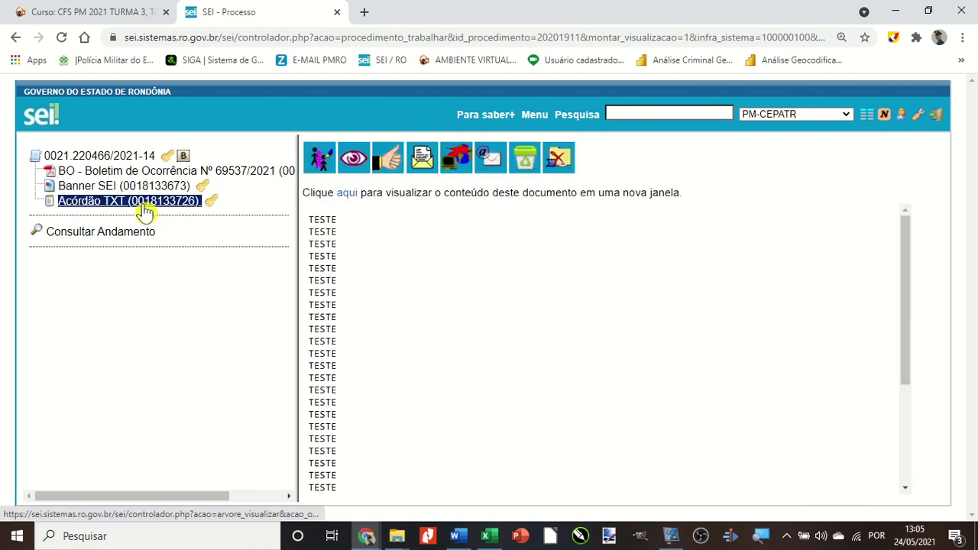
click(319, 160)
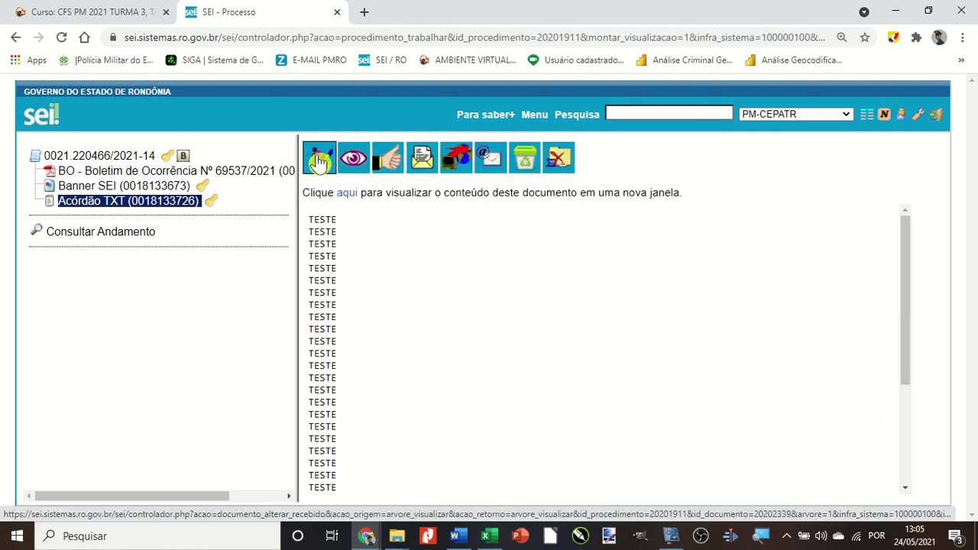
scroll(447, 299, down, 4)
scroll(447, 299, down, 1)
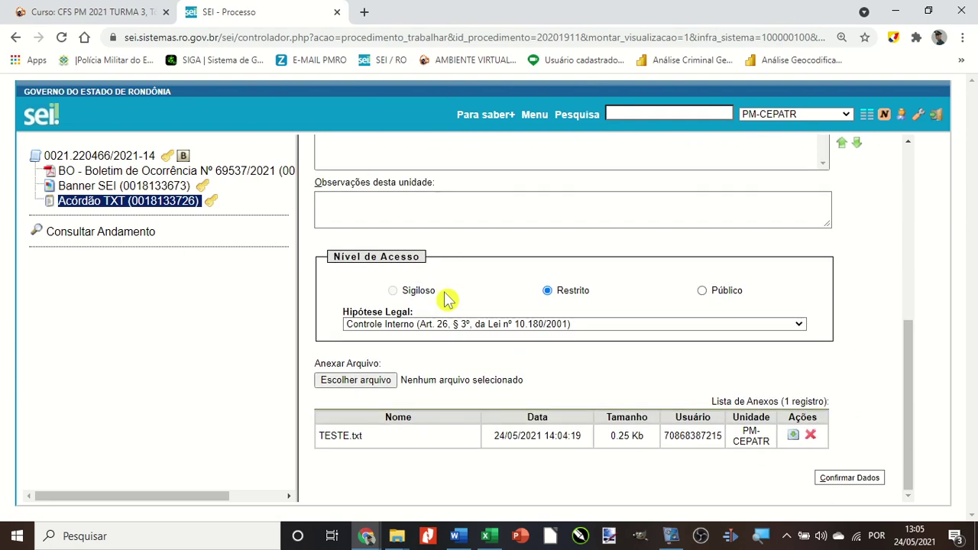
Replace the attachment with TESTE.txt and save the Acórdão TXT registration.
click(811, 435)
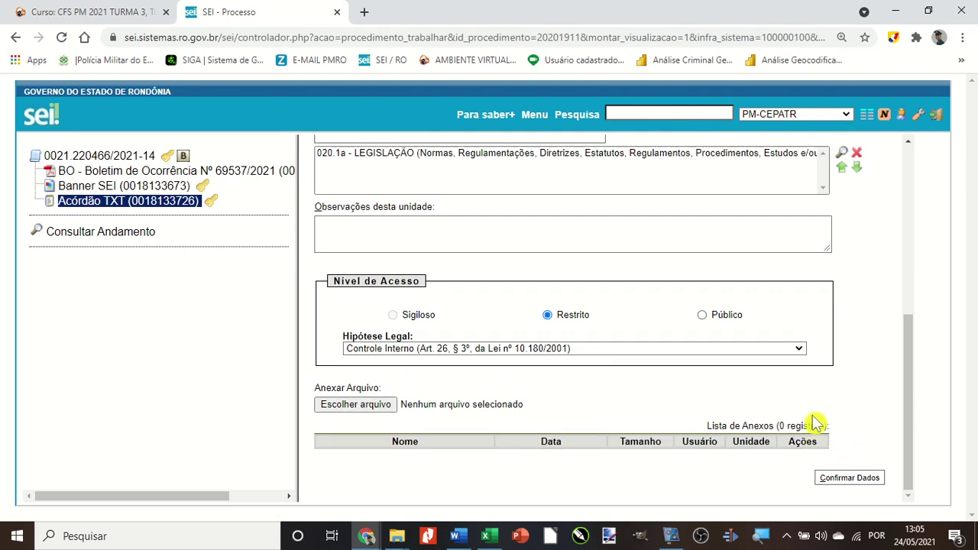
click(349, 406)
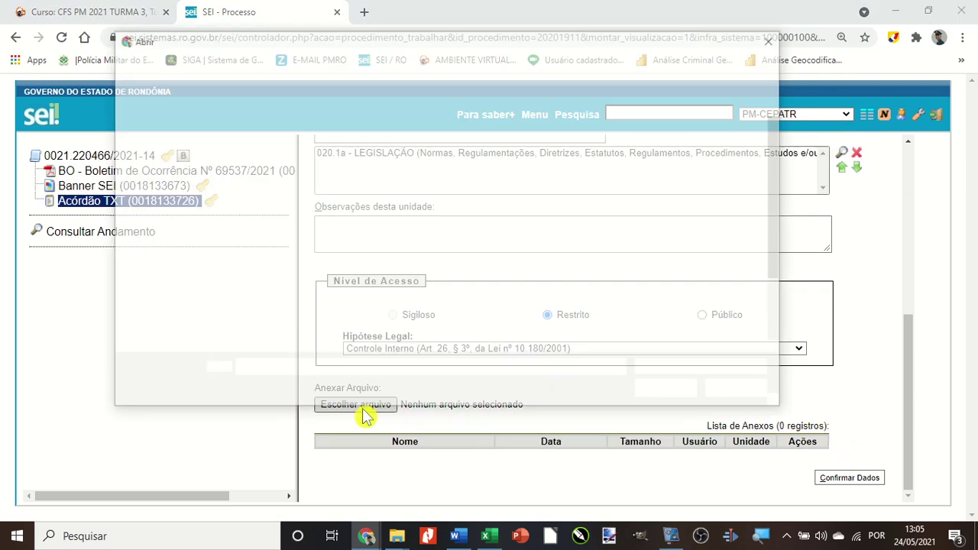
scroll(372, 296, down, 2)
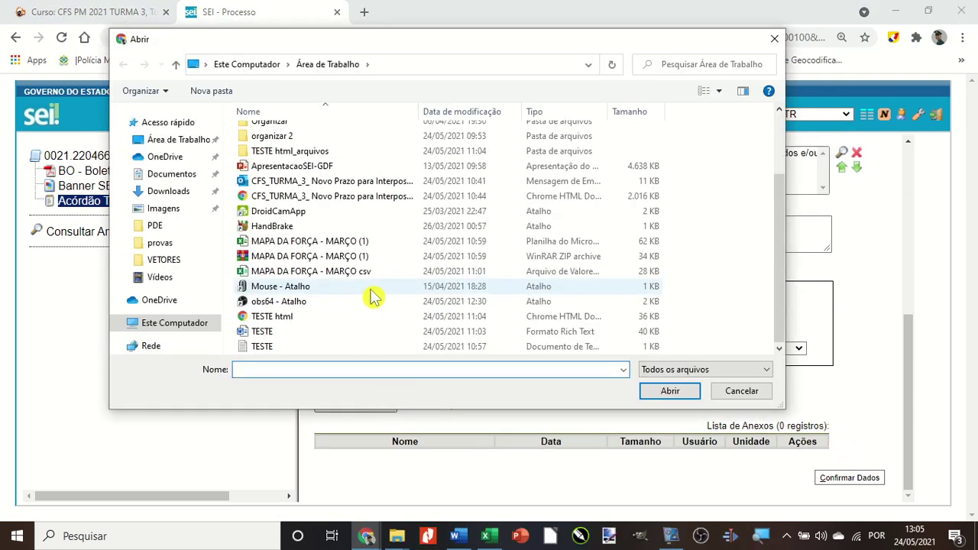
click(258, 348)
click(668, 393)
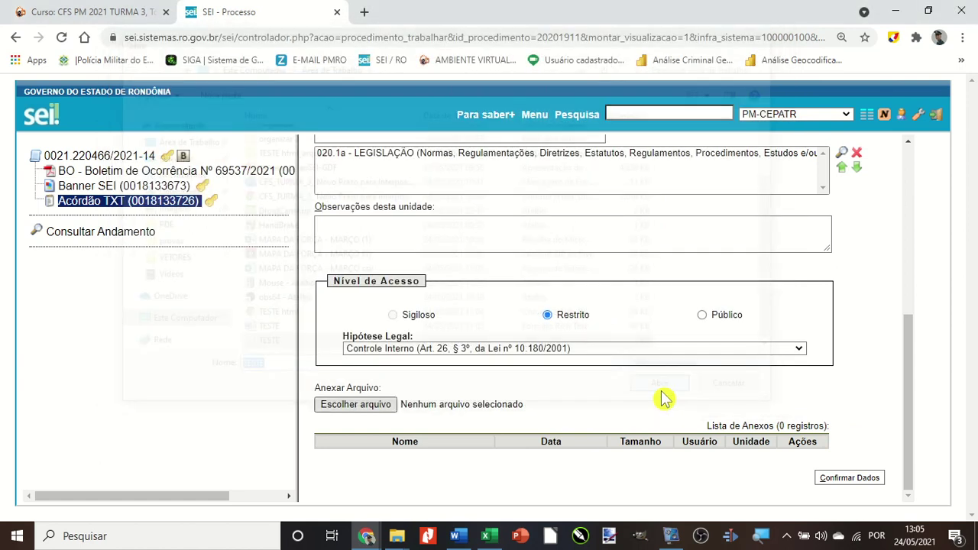
click(856, 479)
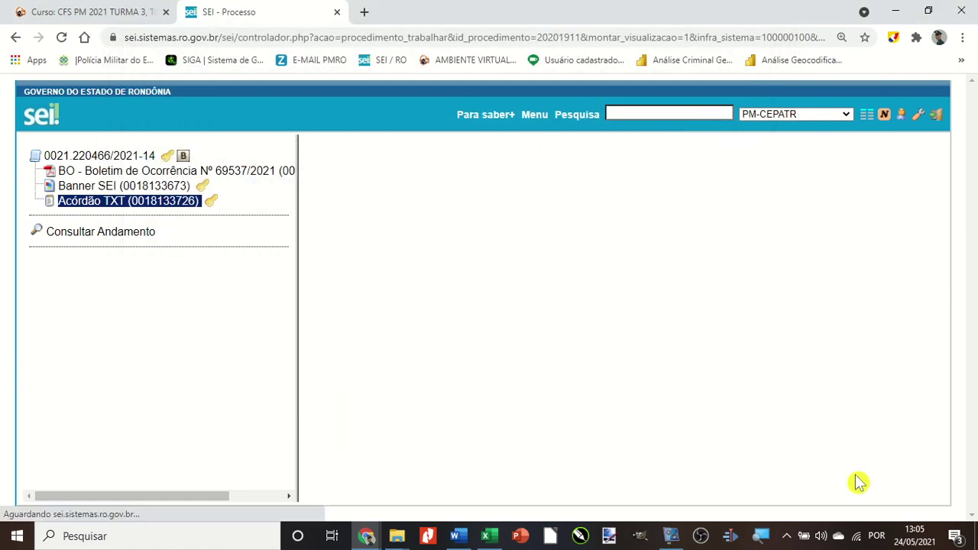
scroll(390, 278, down, 3)
scroll(391, 280, up, 3)
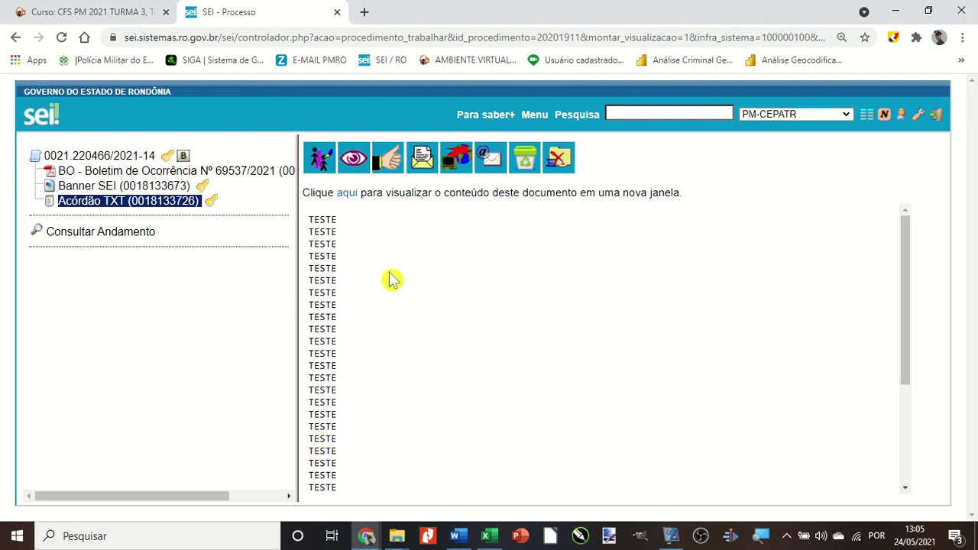
Go to process 0021.220466/2021-14 and bring up its list of document types for a new document.
click(76, 157)
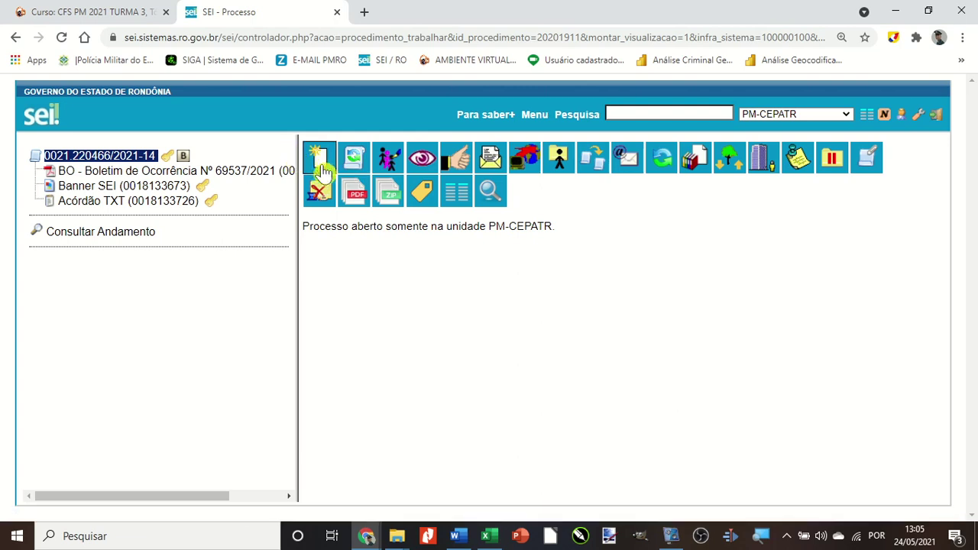
click(320, 160)
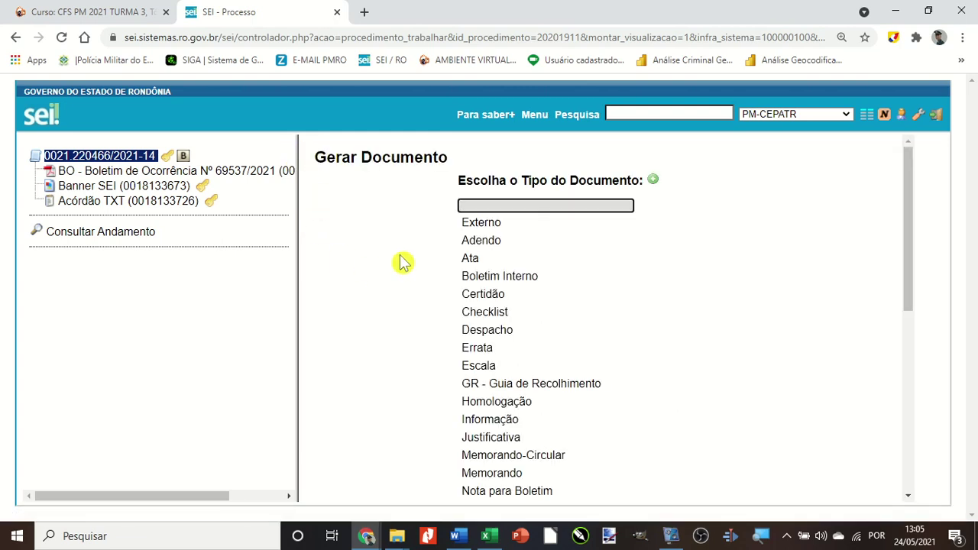
scroll(403, 262, down, 3)
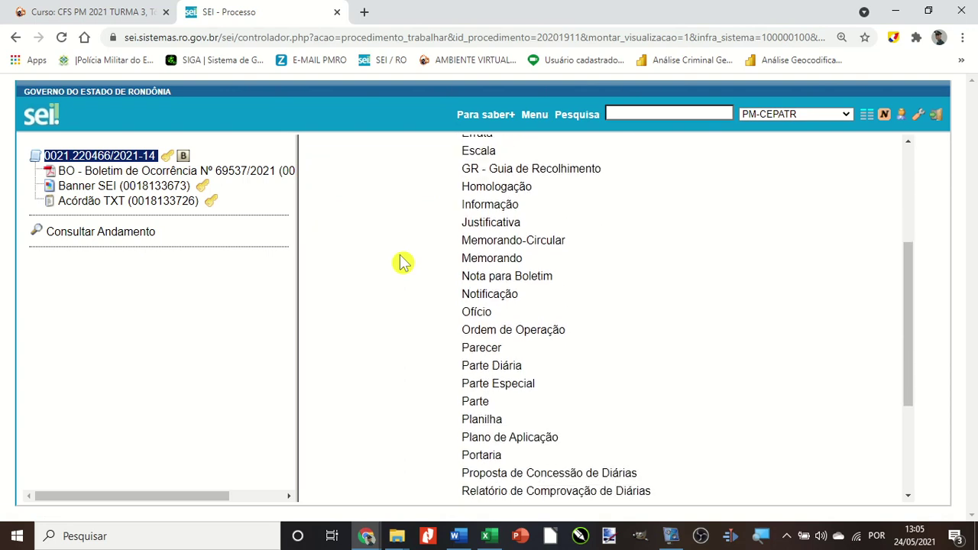
scroll(403, 263, down, 3)
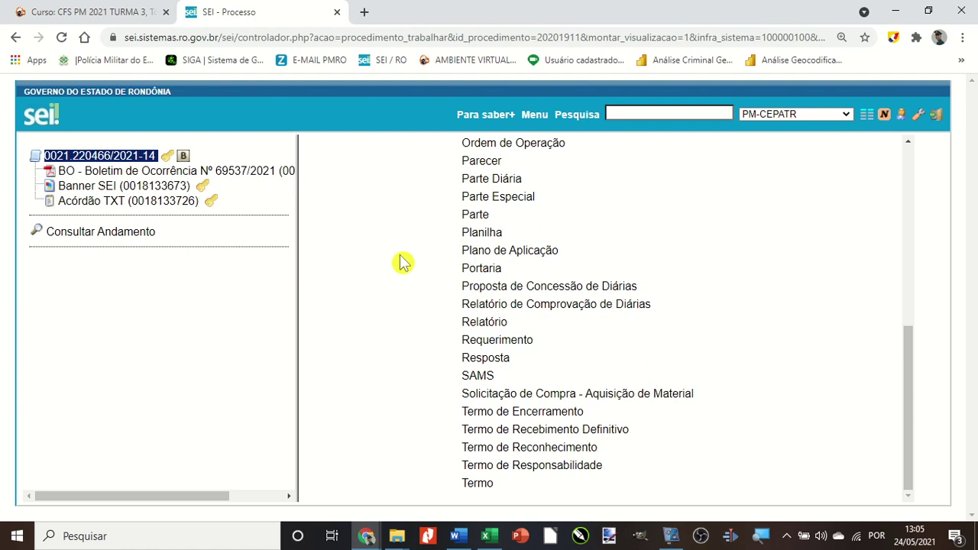
Choose Portaria as the type and start the description 'Designação de fun'.
click(478, 271)
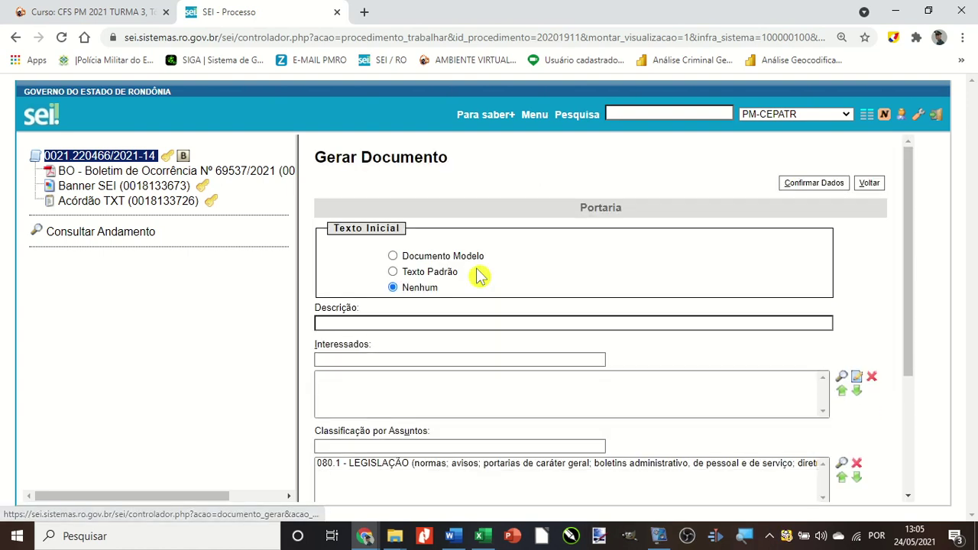
scroll(509, 299, down, 1)
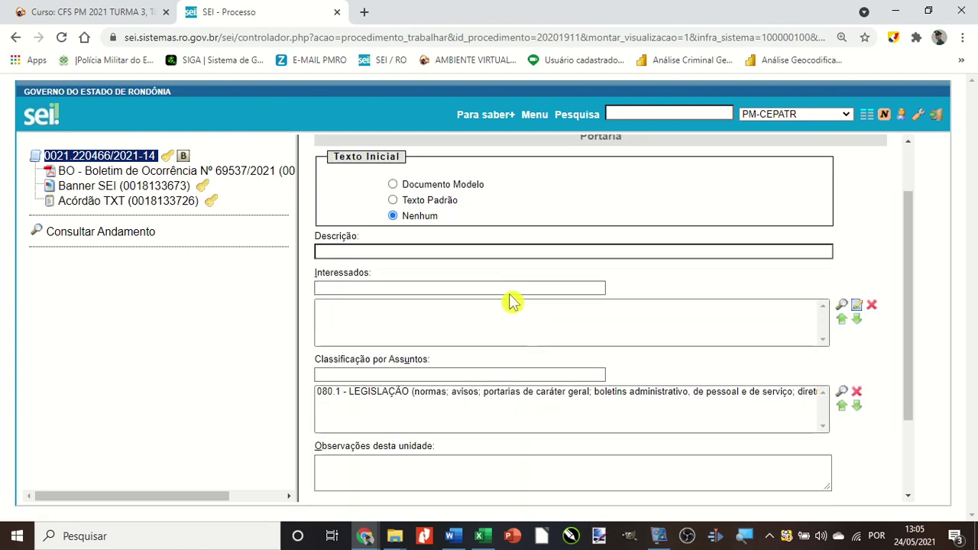
click(362, 253)
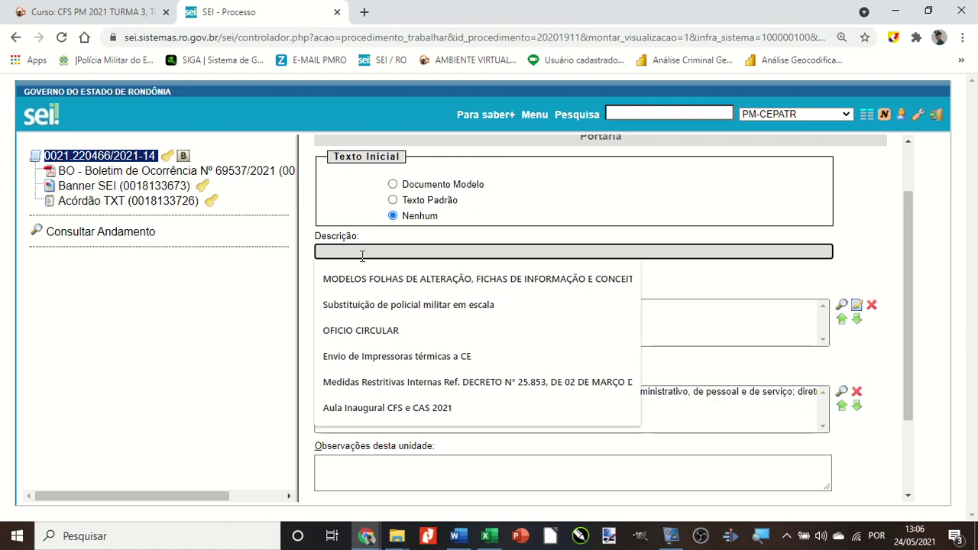
text(De)
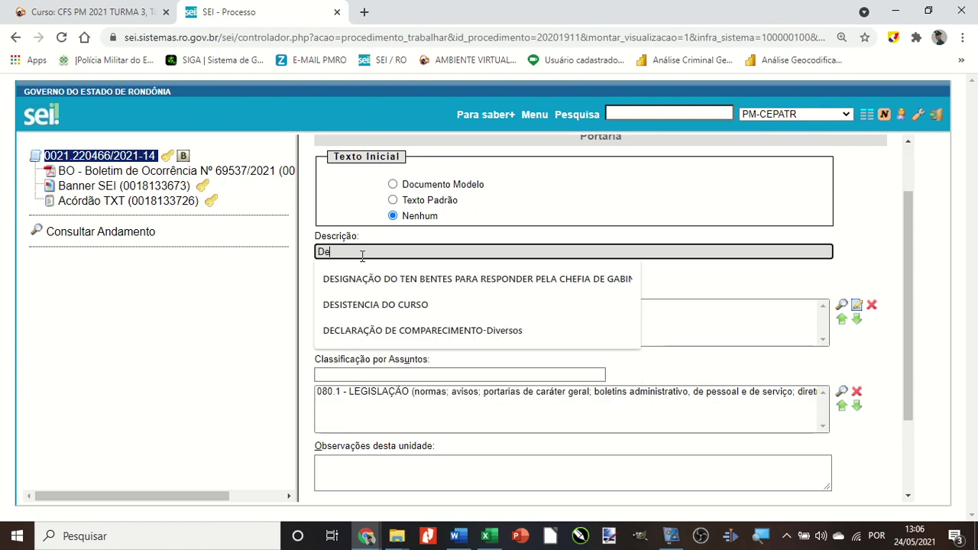
text(signação de função)
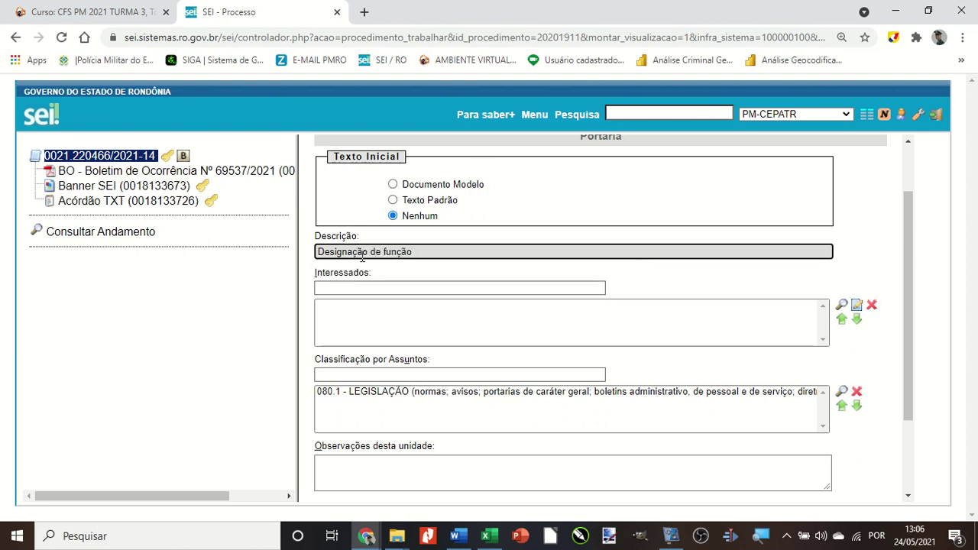
scroll(362, 258, down, 3)
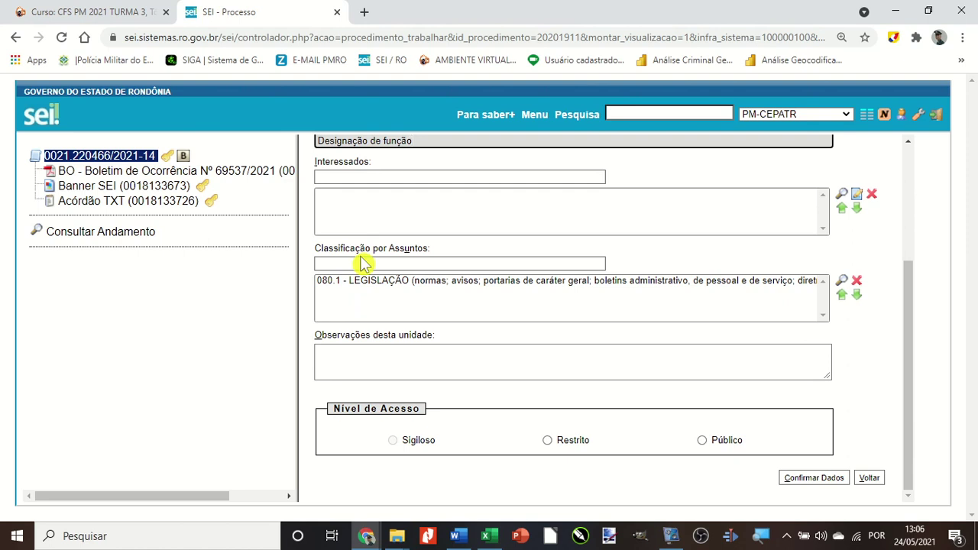
scroll(362, 262, up, 4)
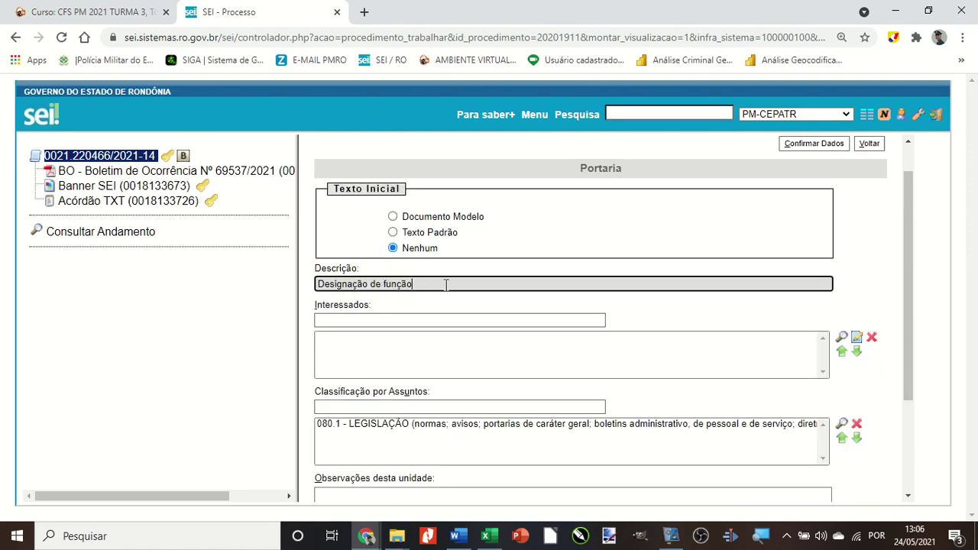
scroll(445, 284, down, 4)
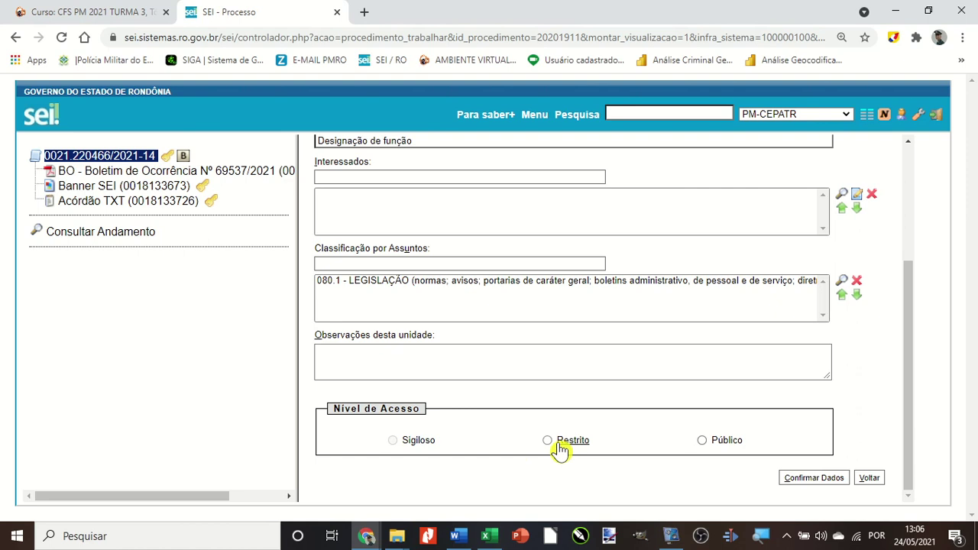
Set access level to Restrito with Controle Interno as the legal ground.
click(559, 447)
click(447, 478)
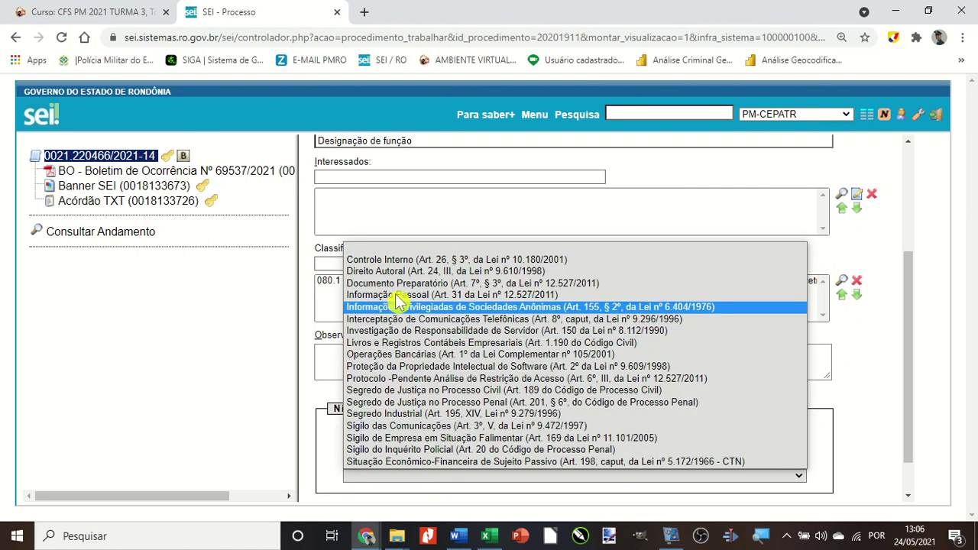
click(397, 260)
scroll(394, 272, up, 4)
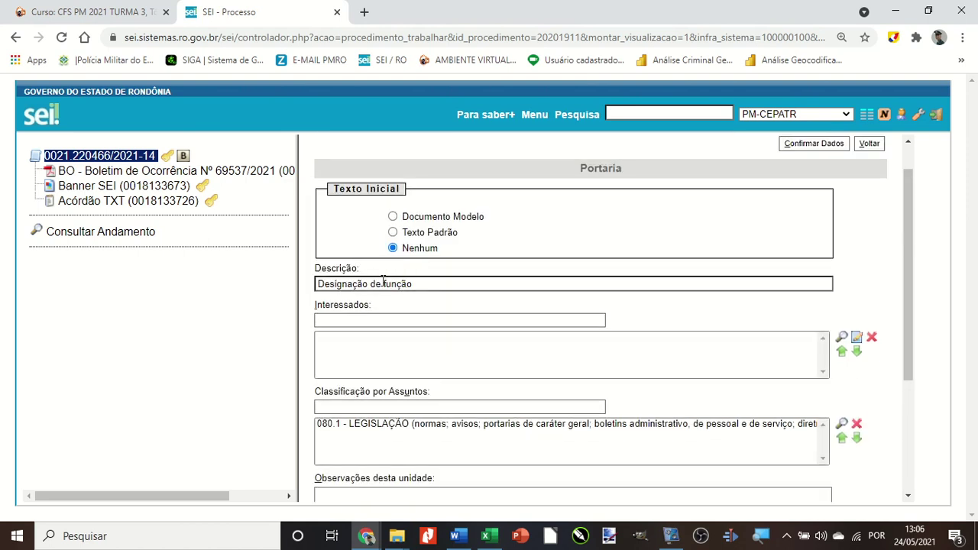
Change the description to 'Nomeia Comissão', create the Portaria, and maximize its editor.
drag(369, 284, 444, 288)
key(Home)
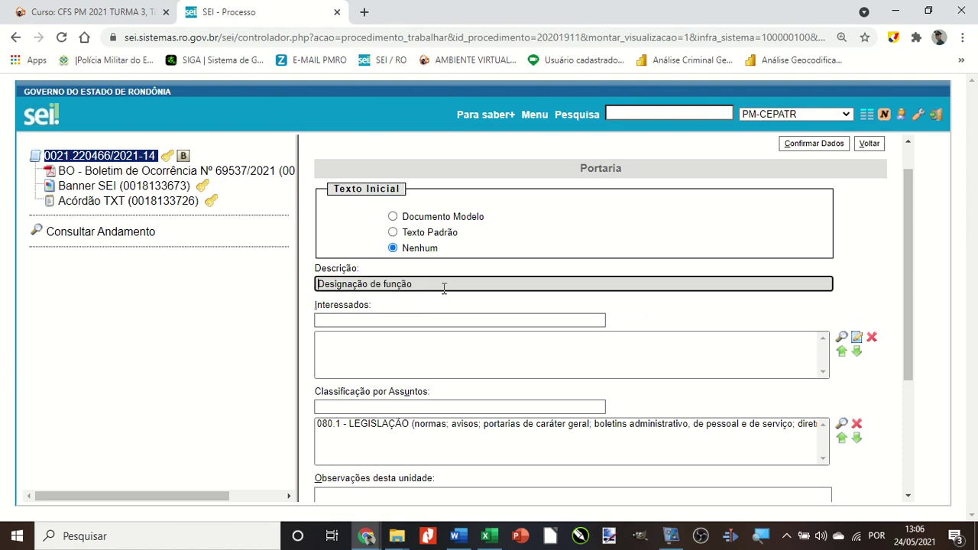
key(ctrl+a)
text(Nome)
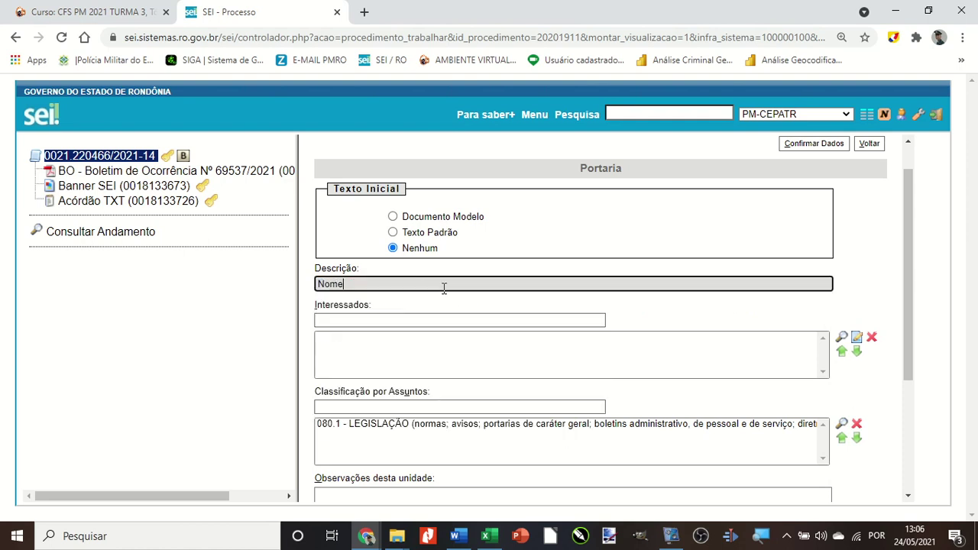
text(ia Comissão)
scroll(444, 288, down, 3)
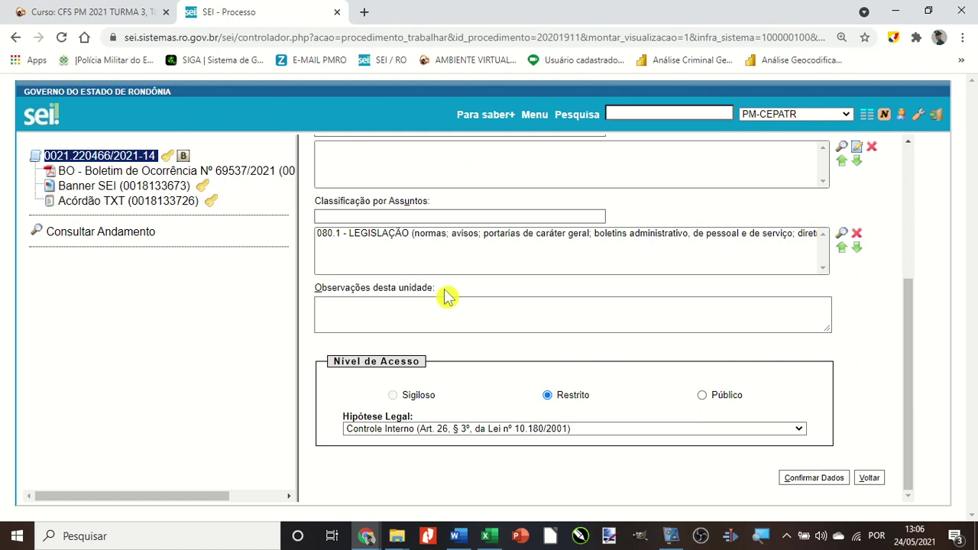
click(803, 480)
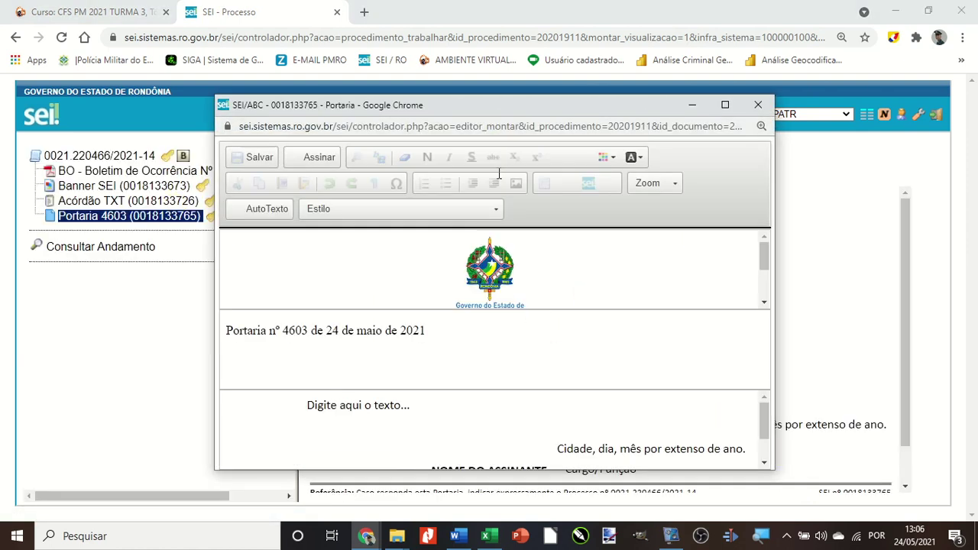
click(726, 105)
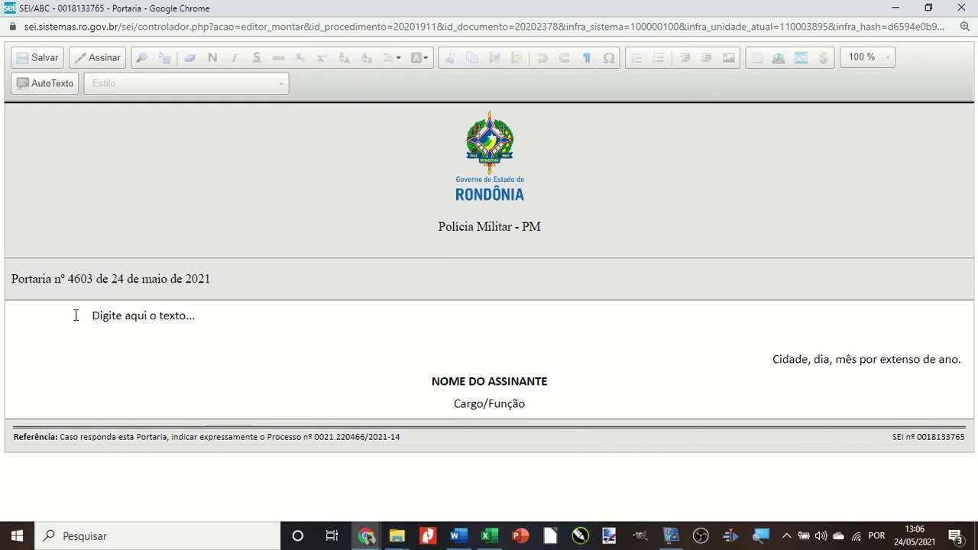
Paste the Word Portaria text, from the commission summary through Art. 1º, over the template placeholders.
drag(76, 315, 563, 395)
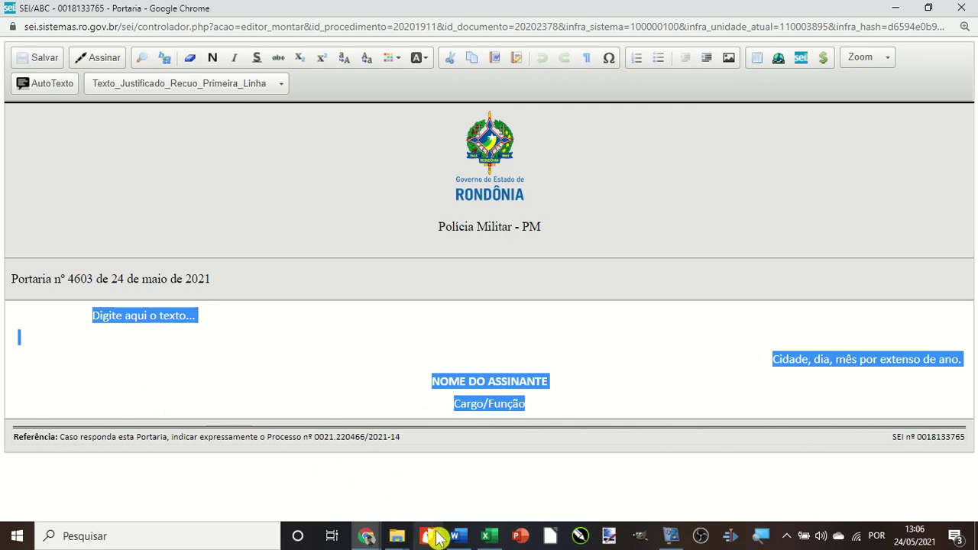
click(458, 538)
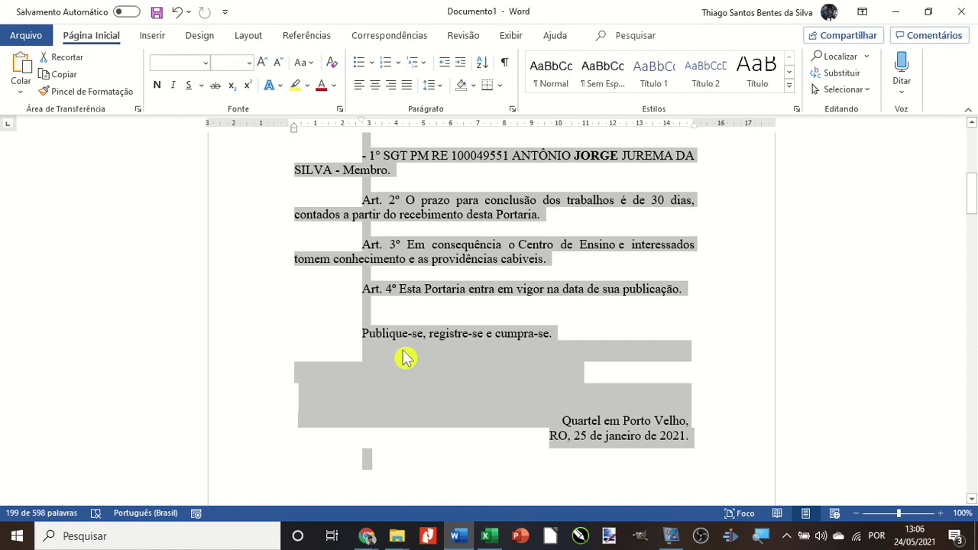
key(alt+Tab)
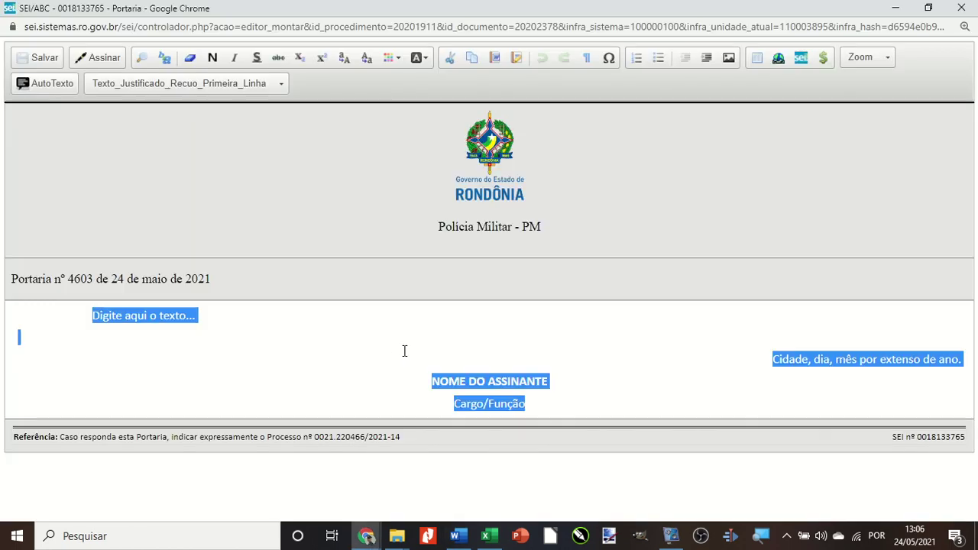
key(ctrl+v)
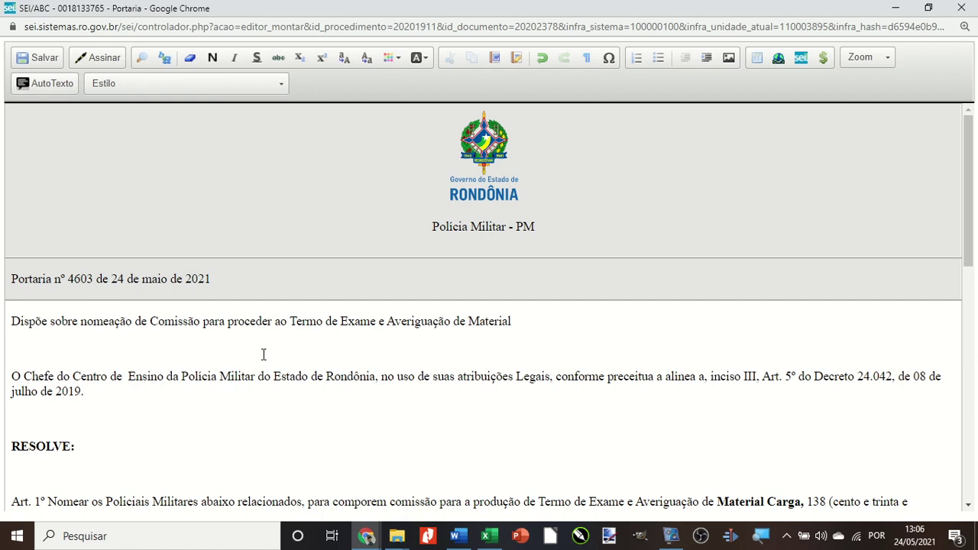
scroll(92, 385, down, 8)
scroll(92, 386, up, 5)
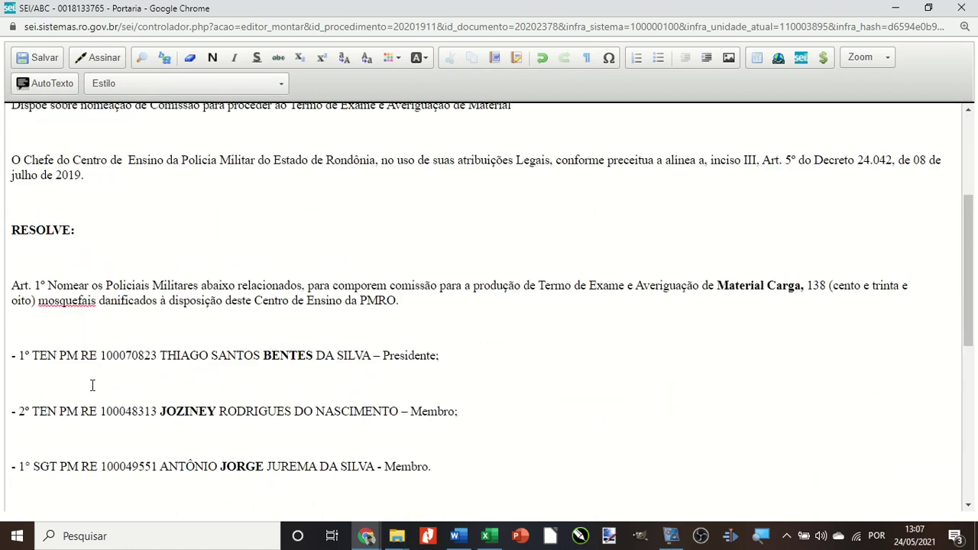
scroll(92, 386, up, 3)
scroll(92, 385, down, 4)
scroll(92, 385, up, 4)
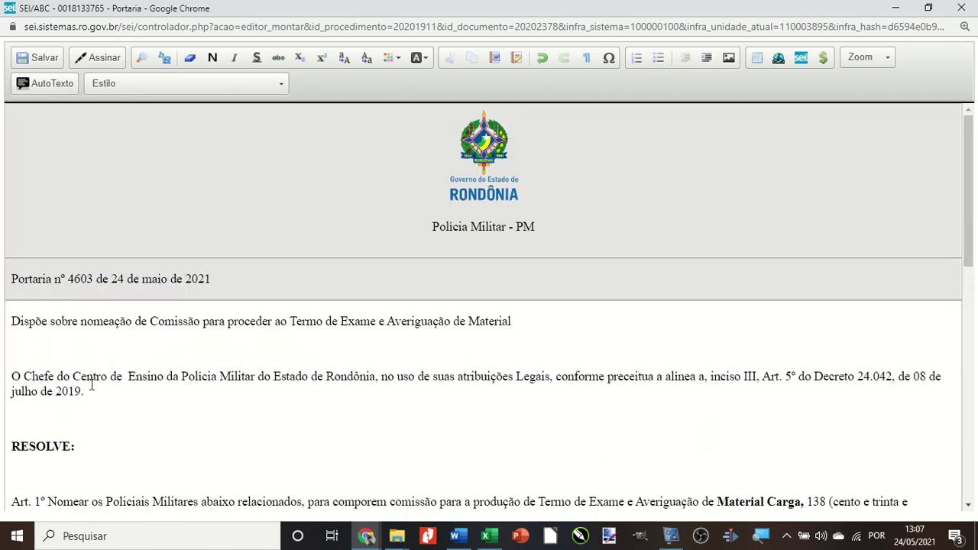
Apply the New_Ementa style to the 'Dispõe sobre nomeação de Comissão…' summary line.
drag(10, 321, 538, 324)
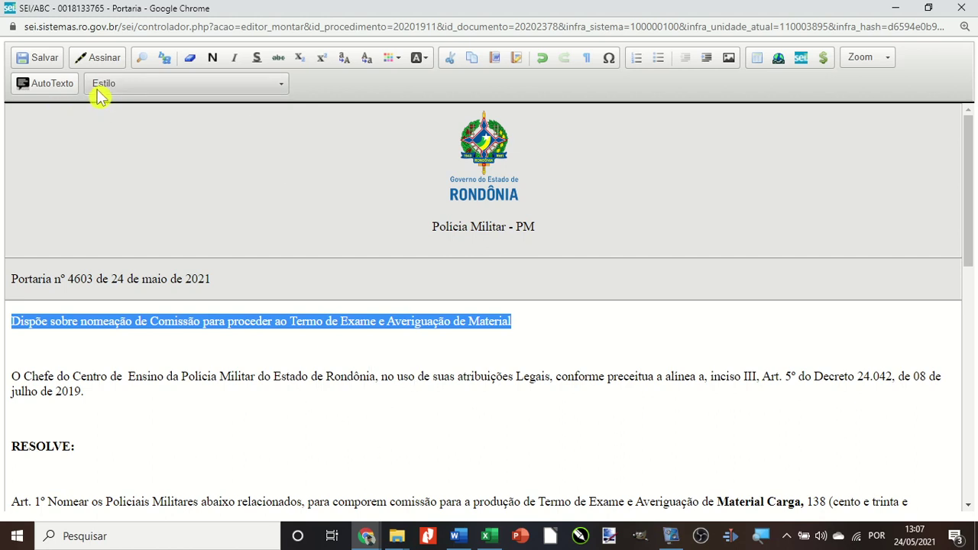
click(179, 89)
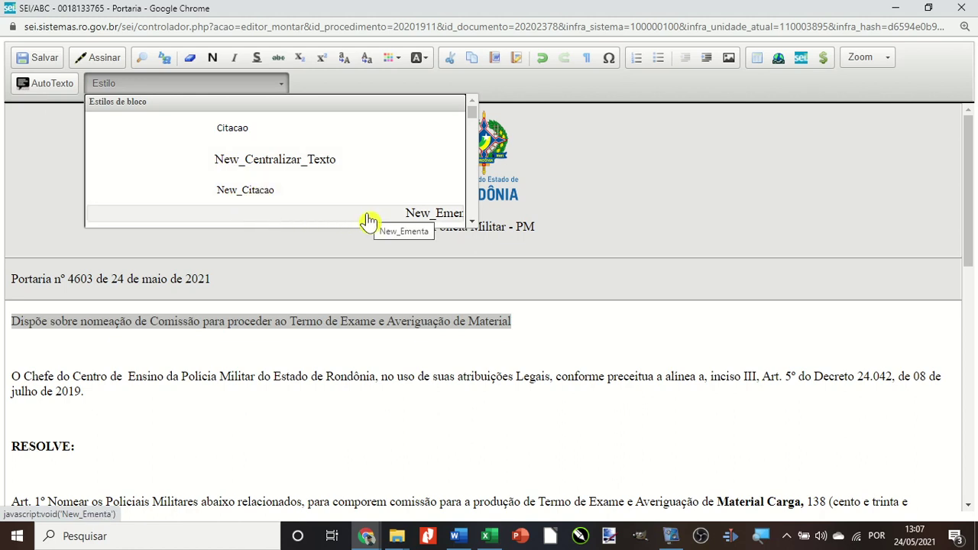
click(369, 220)
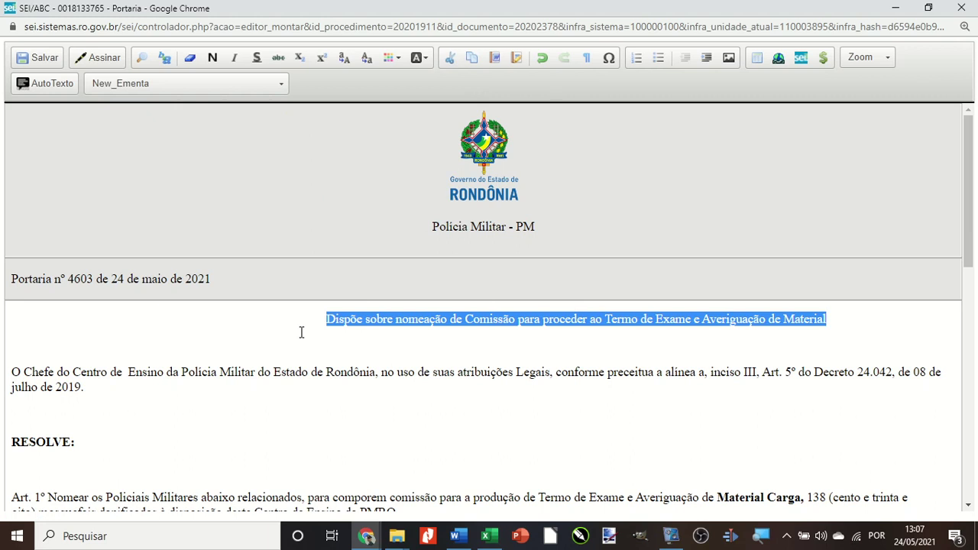
click(306, 327)
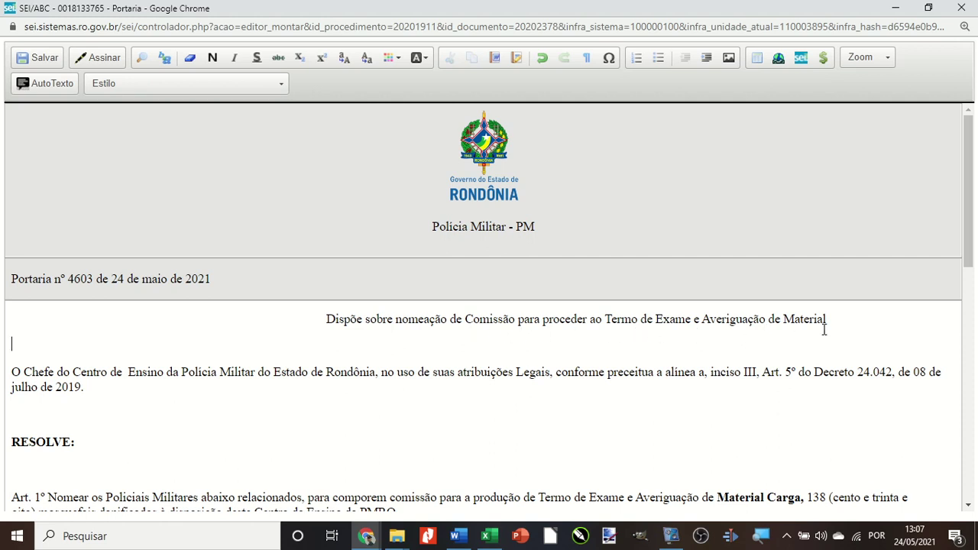
Apply New_Texto_Justificado_Rec_Primeir_Linha_Esp_Simp to the body from O Chefe do Centro through Art. 4º.
scroll(238, 346, down, 2)
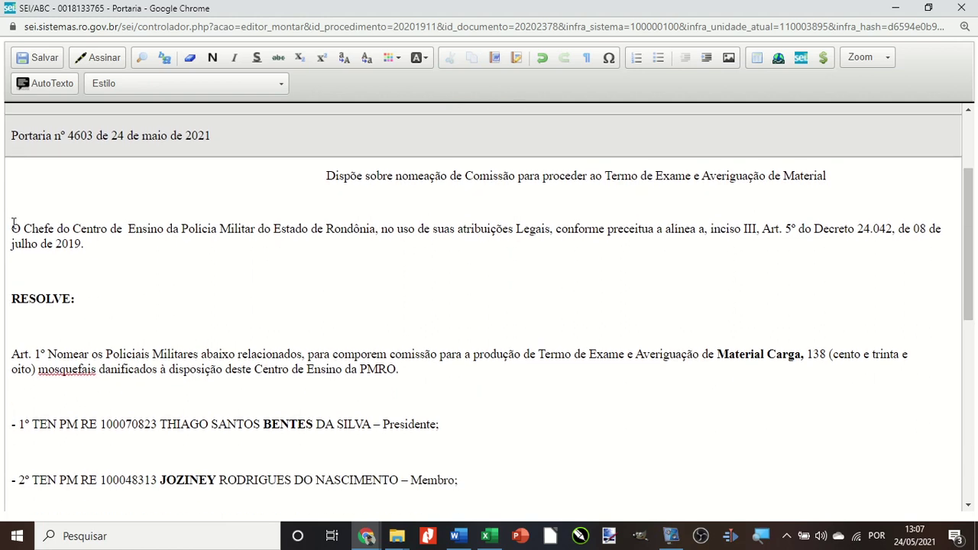
drag(12, 228, 230, 414)
scroll(251, 441, up, 7)
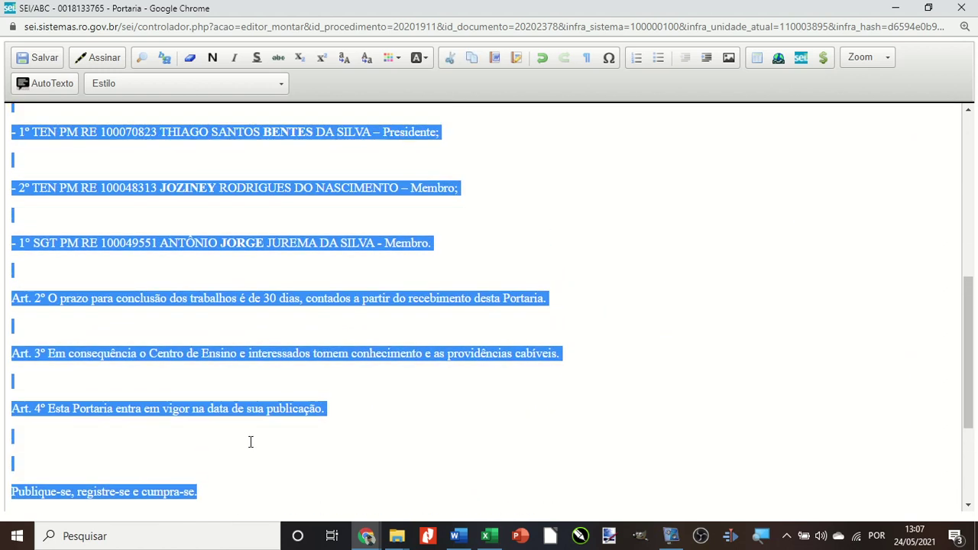
scroll(250, 442, down, 2)
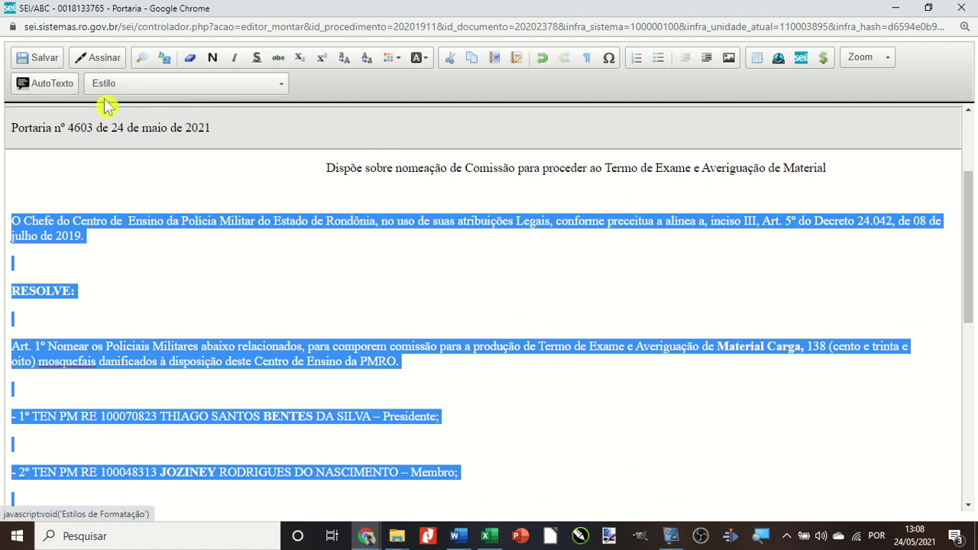
click(147, 89)
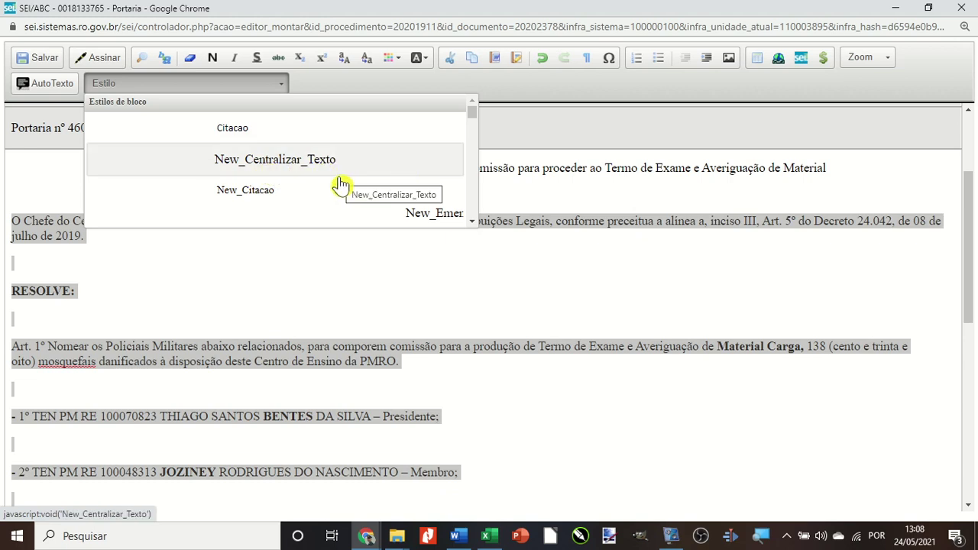
scroll(341, 184, down, 1)
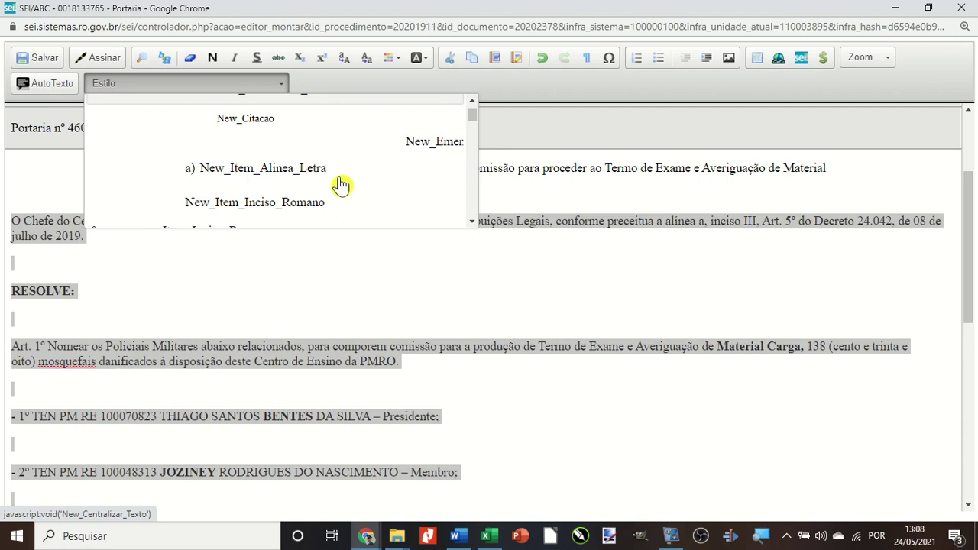
scroll(341, 185, down, 4)
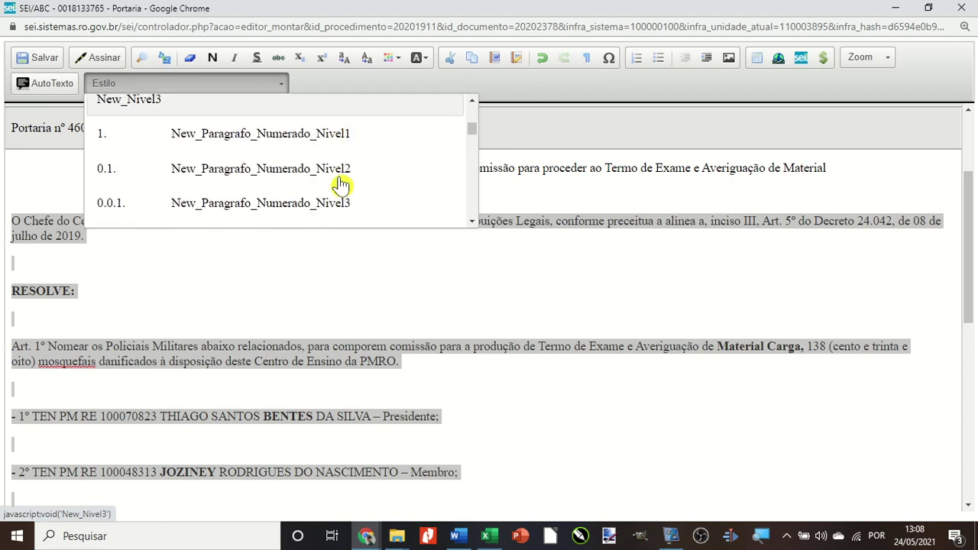
scroll(341, 184, down, 1)
scroll(341, 185, down, 2)
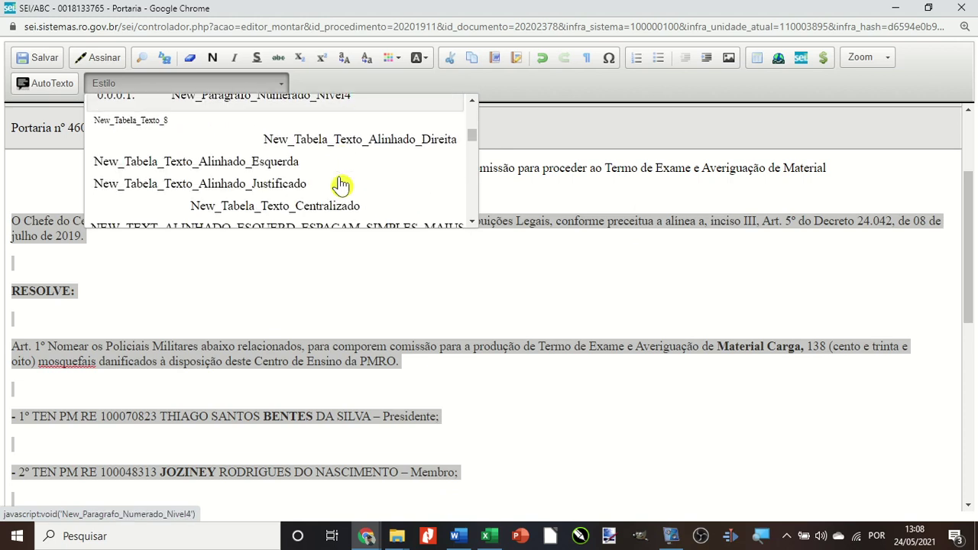
scroll(341, 185, down, 8)
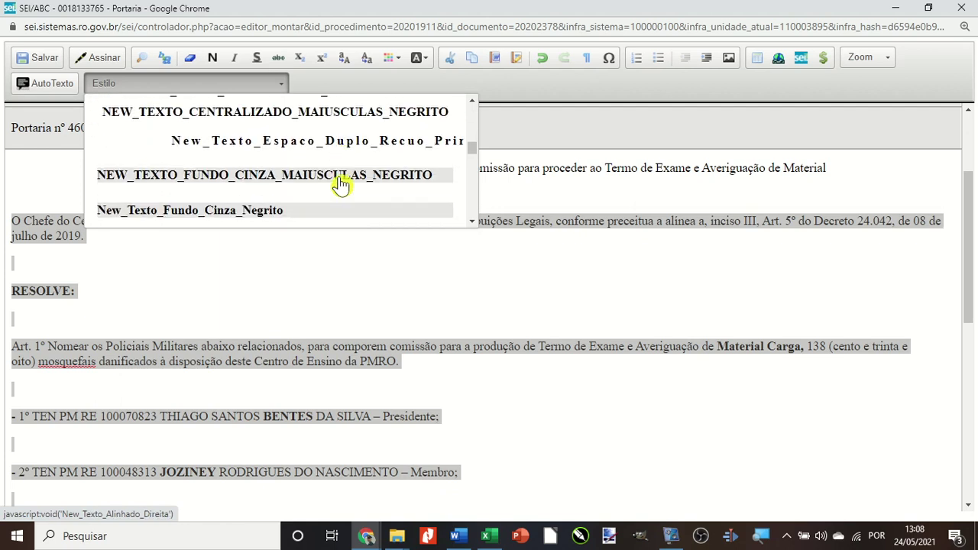
scroll(342, 185, up, 2)
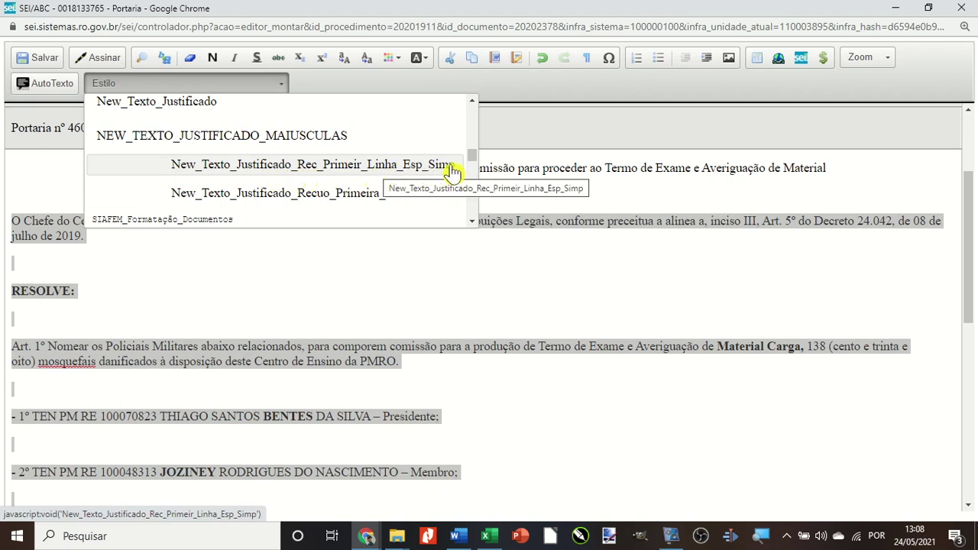
click(289, 172)
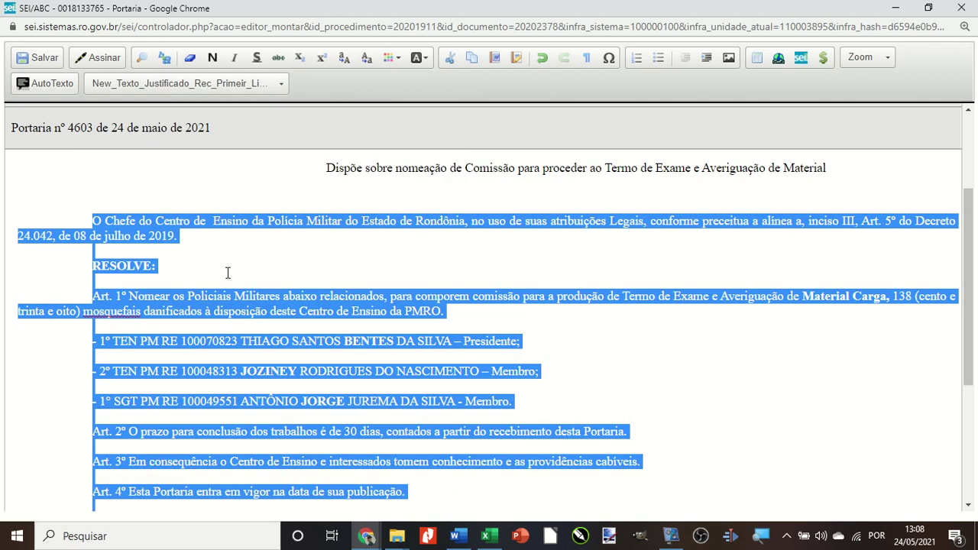
click(190, 255)
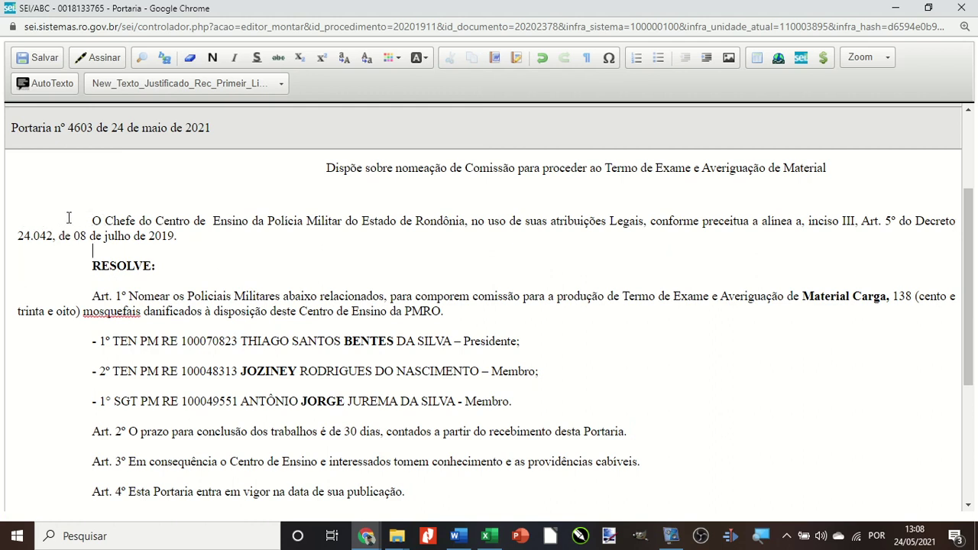
Apply the New_Texto_Centralizado style to the signer's name and Chefe do Centro de Ensino lines.
scroll(89, 253, down, 3)
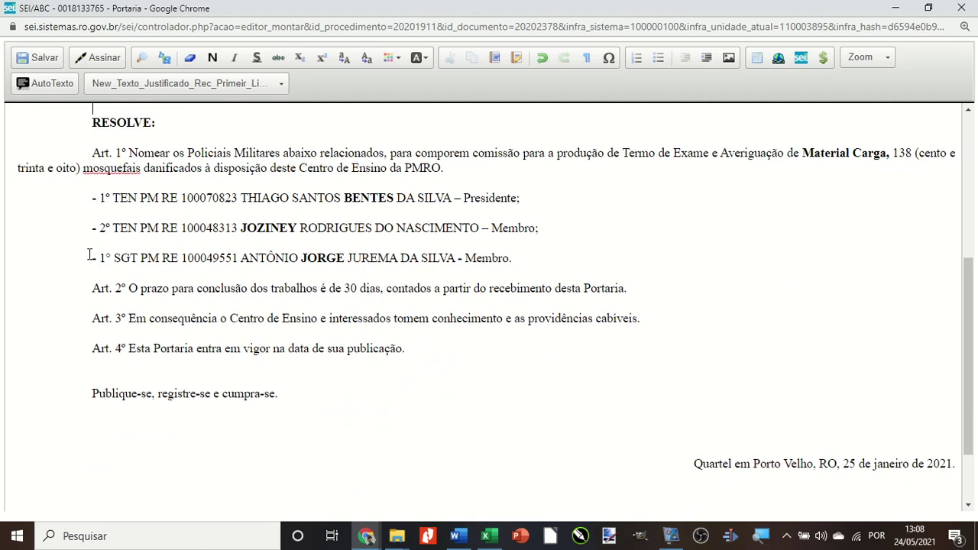
scroll(90, 253, up, 3)
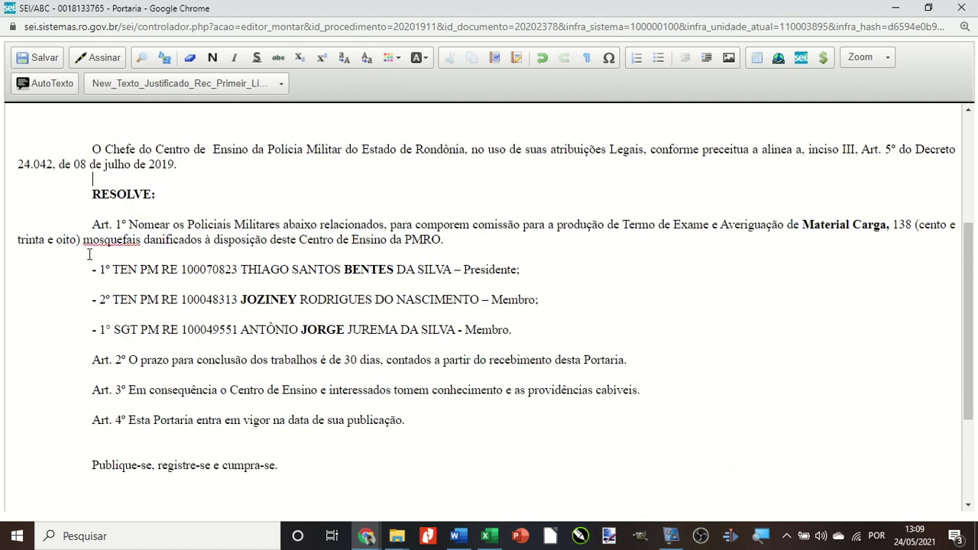
scroll(89, 255, down, 2)
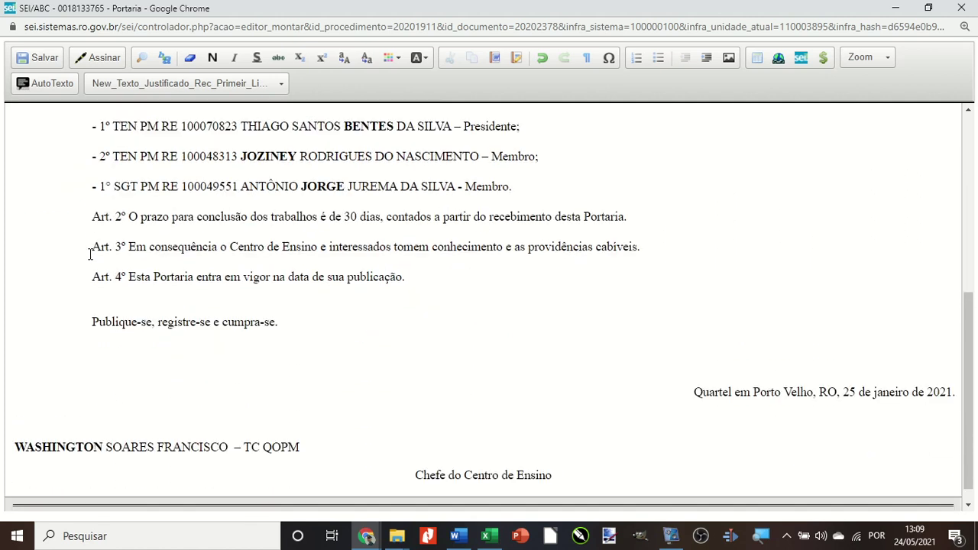
scroll(494, 334, down, 1)
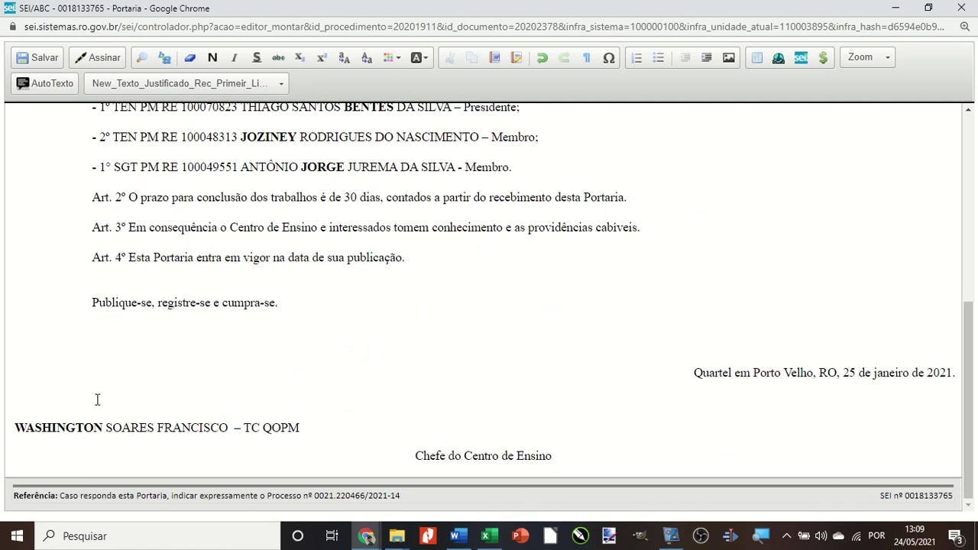
mouse_move(12, 427)
mouse_down()
mouse_move(328, 420)
mouse_move(558, 450)
mouse_up()
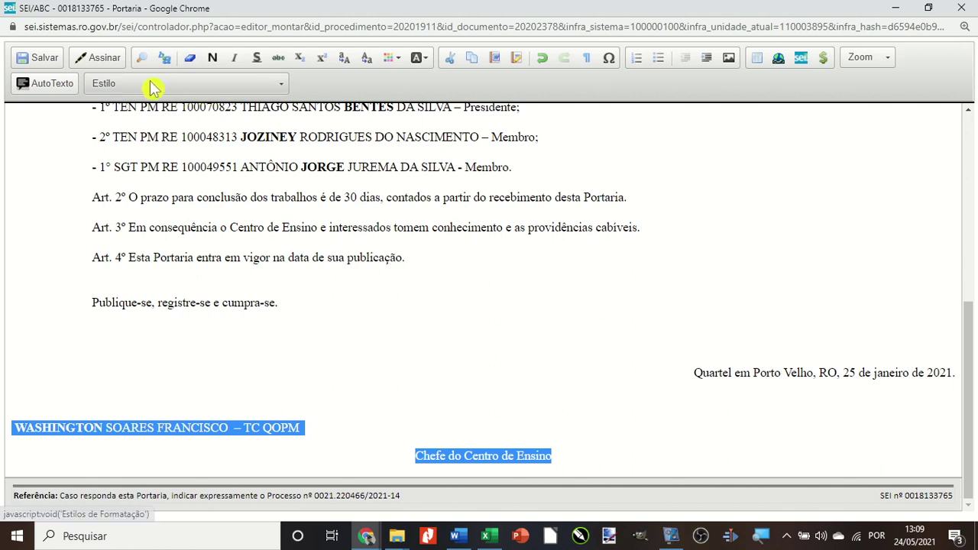
click(104, 85)
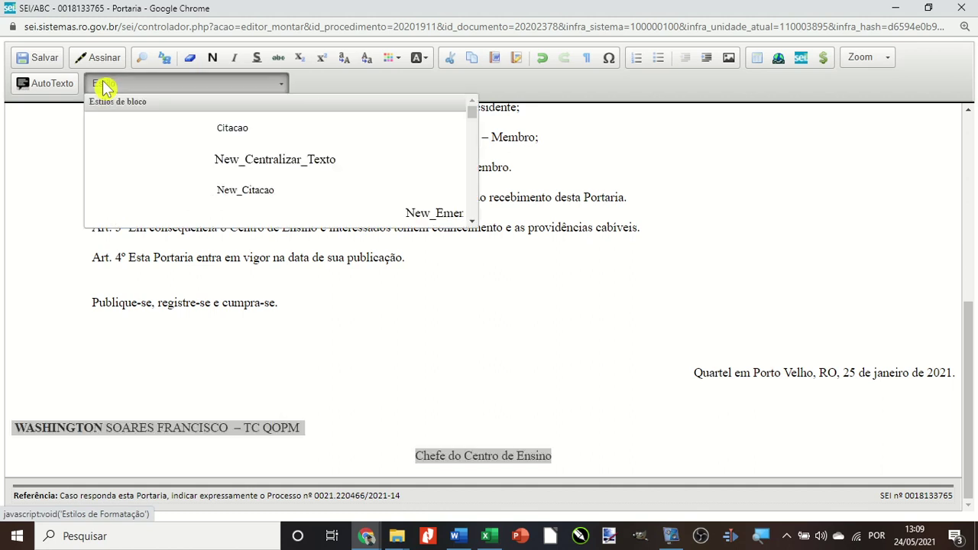
scroll(304, 169, down, 10)
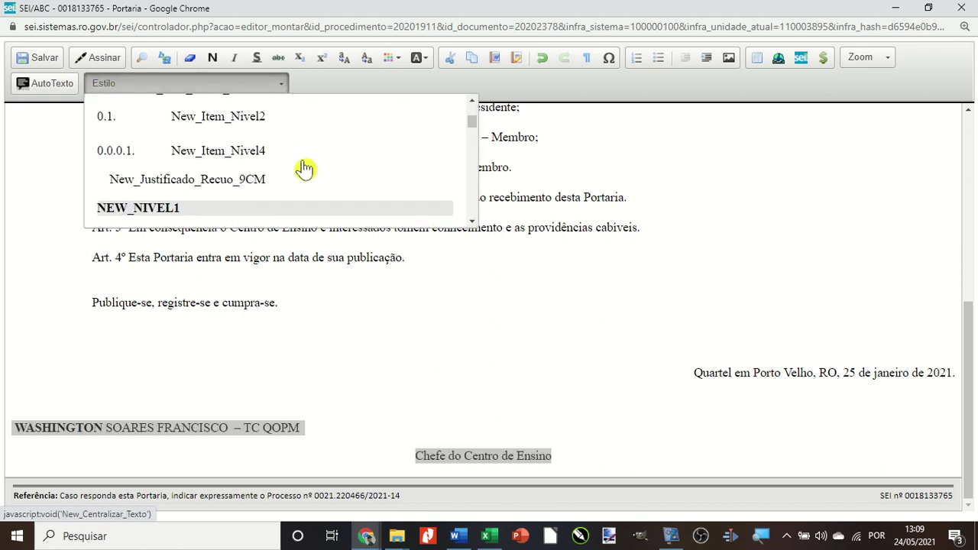
scroll(304, 169, down, 4)
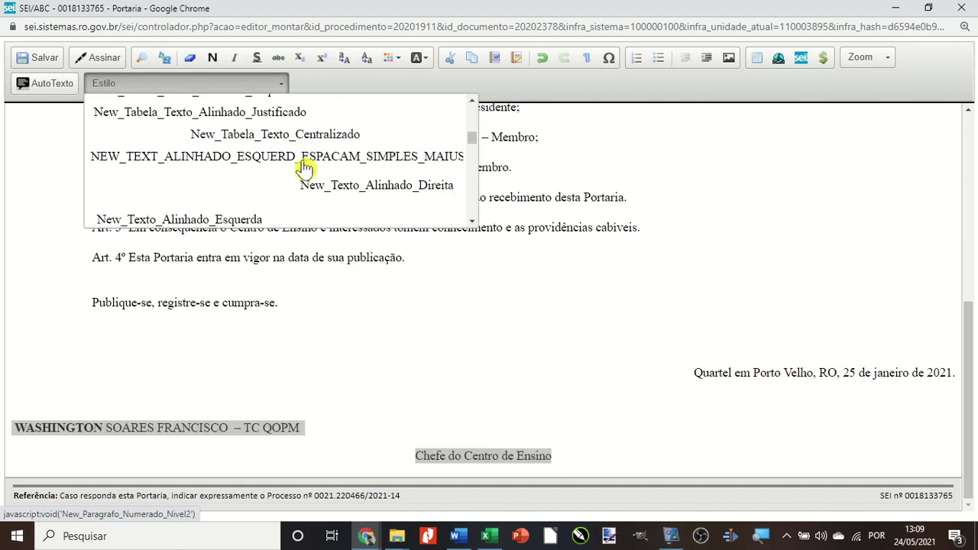
scroll(304, 168, up, 3)
scroll(304, 167, down, 5)
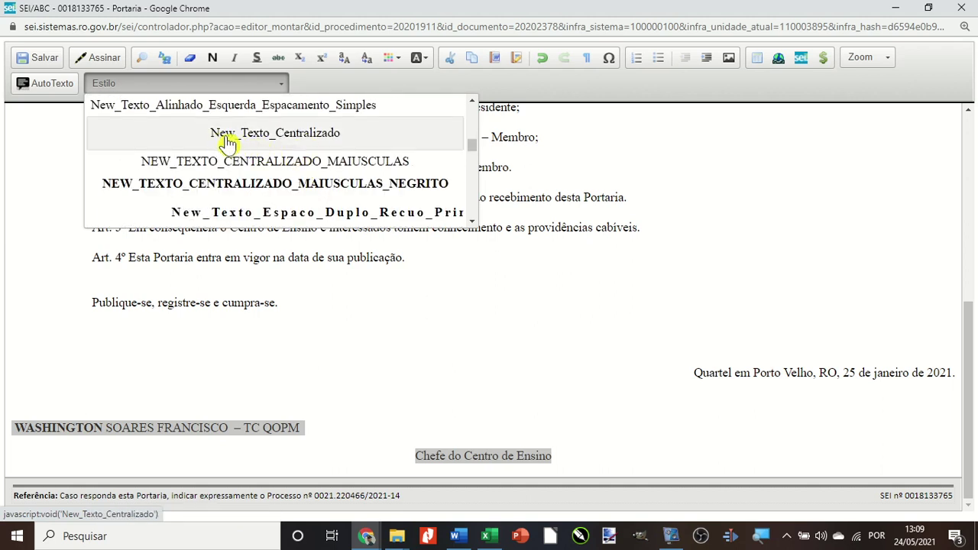
click(274, 142)
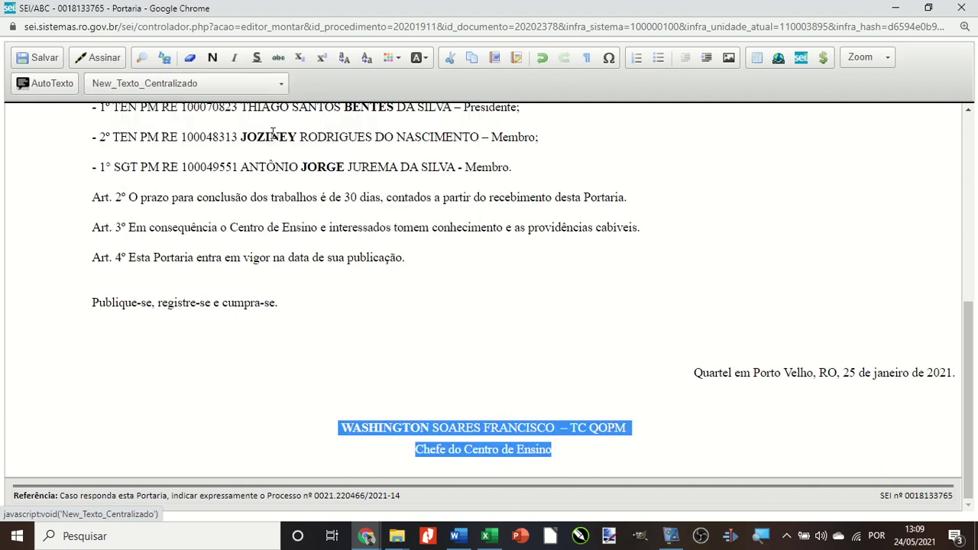
click(415, 388)
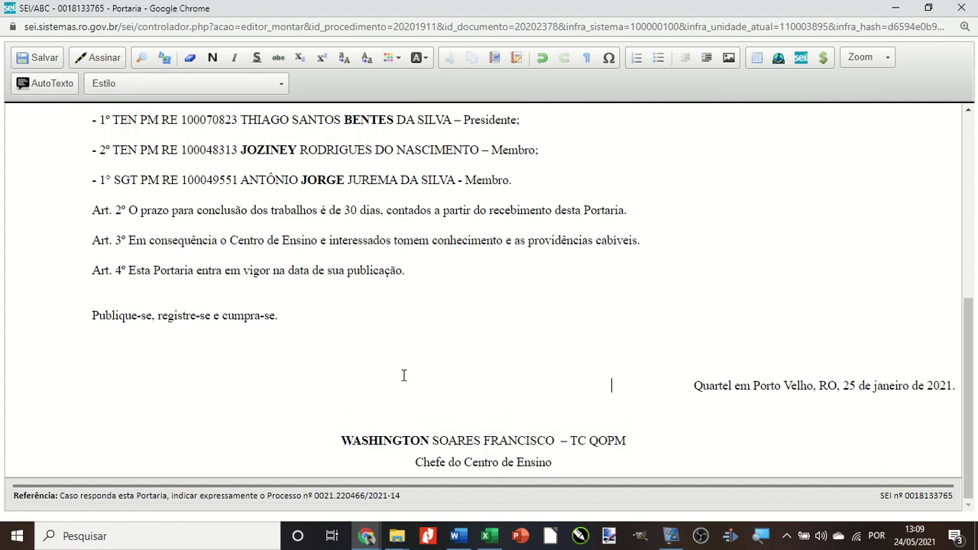
Make the first word of the signer's name bold with Negrito (N).
double_click(364, 437)
click(213, 57)
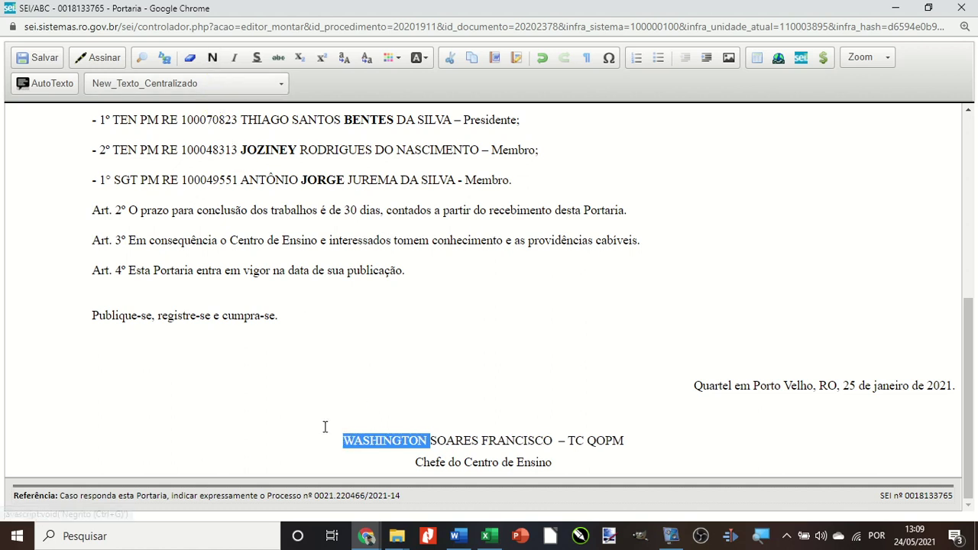
click(305, 435)
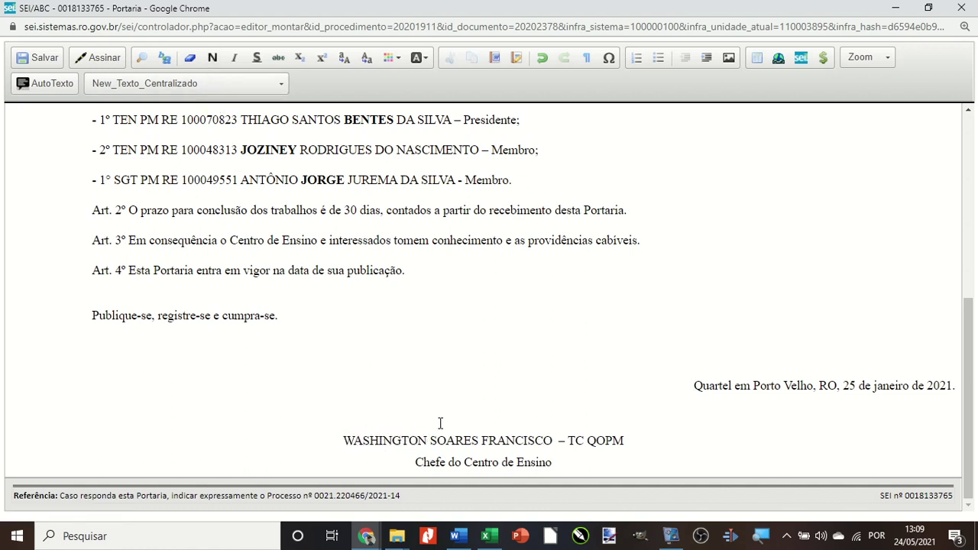
drag(341, 441, 427, 441)
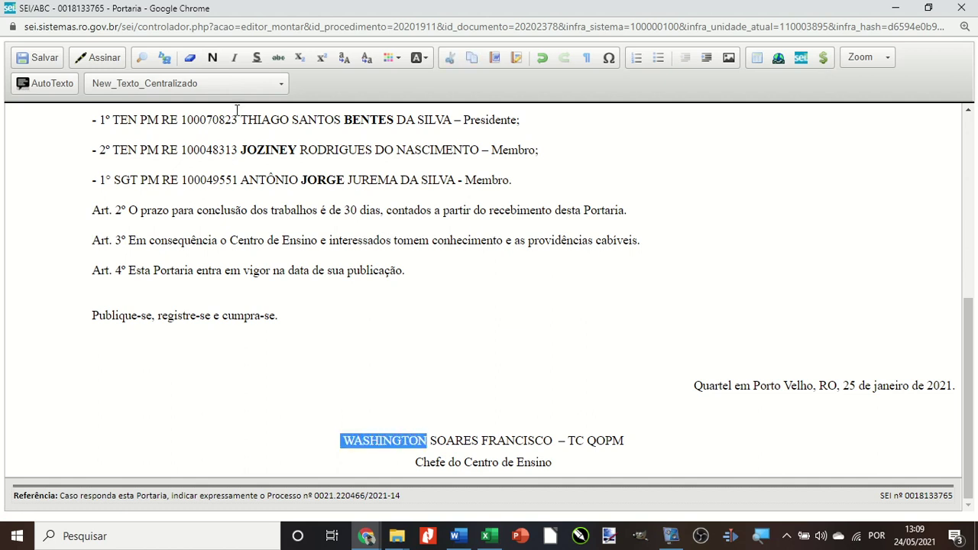
click(213, 57)
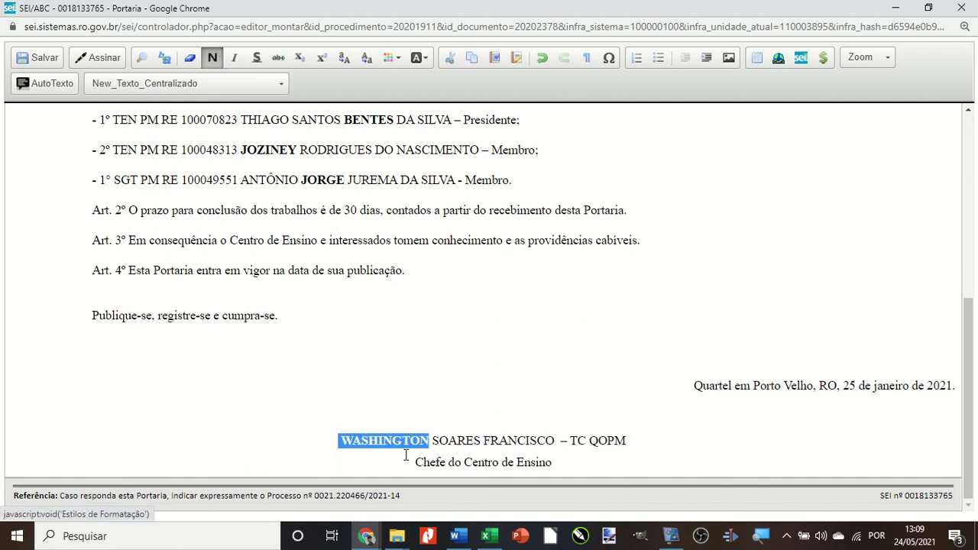
click(320, 434)
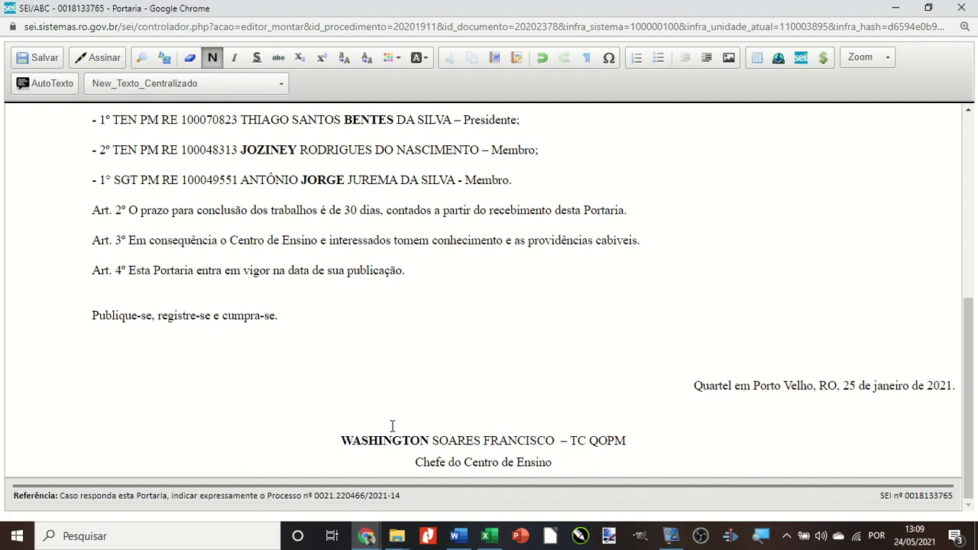
scroll(379, 425, up, 5)
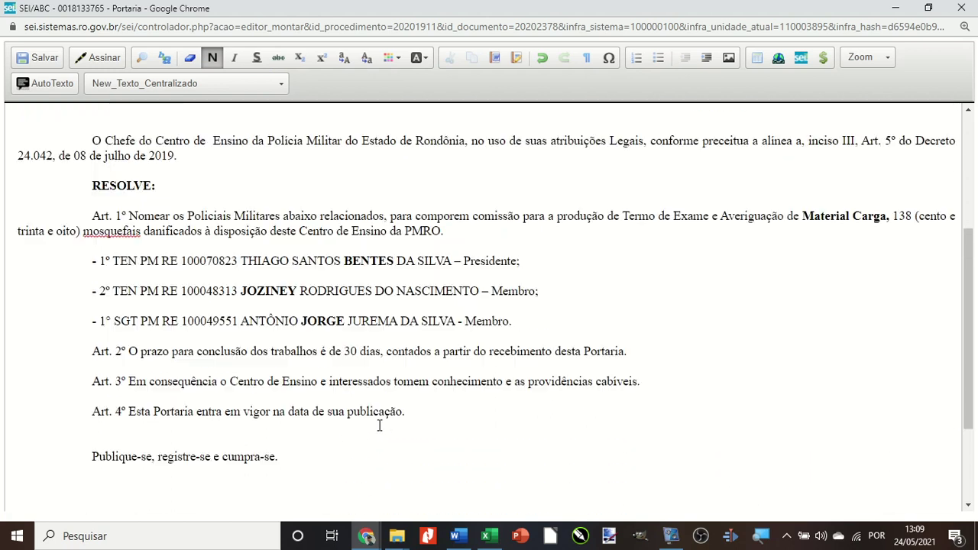
scroll(229, 349, down, 2)
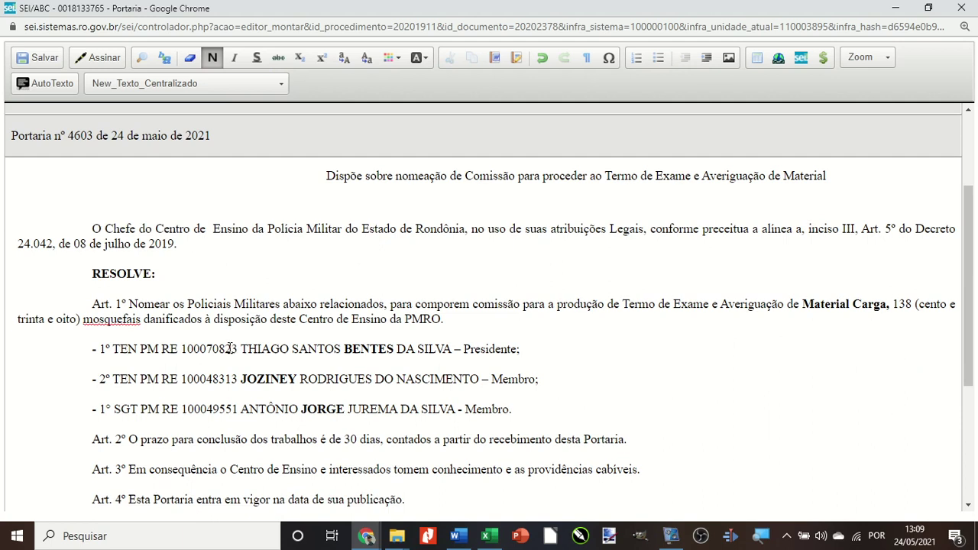
Colour the word RESOLVE: red (Vermelho), then select the whole Art. 1º paragraph.
drag(82, 273, 168, 274)
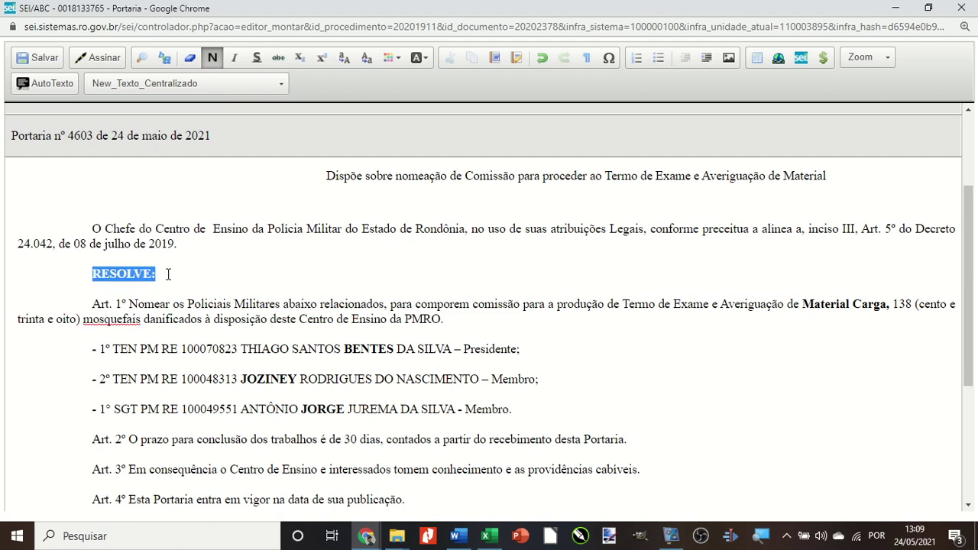
click(390, 61)
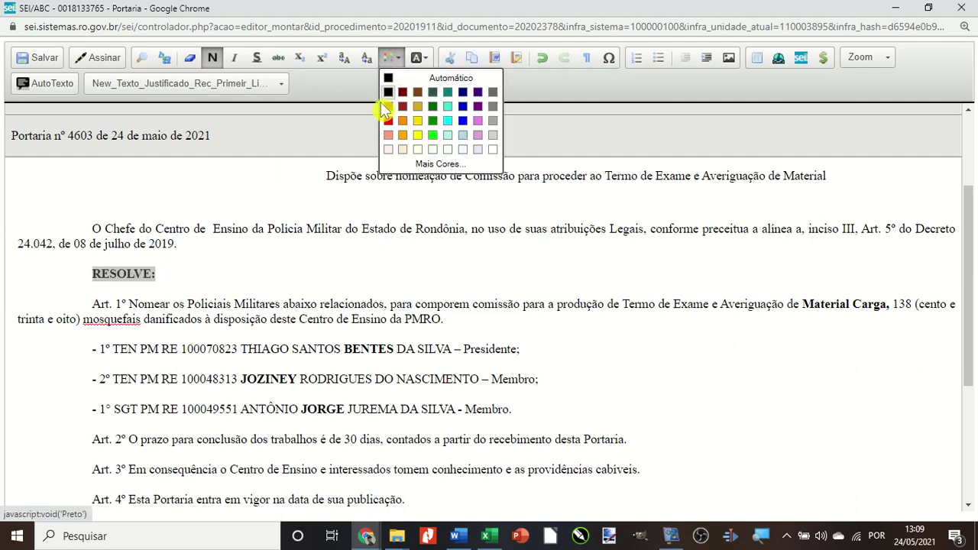
click(389, 60)
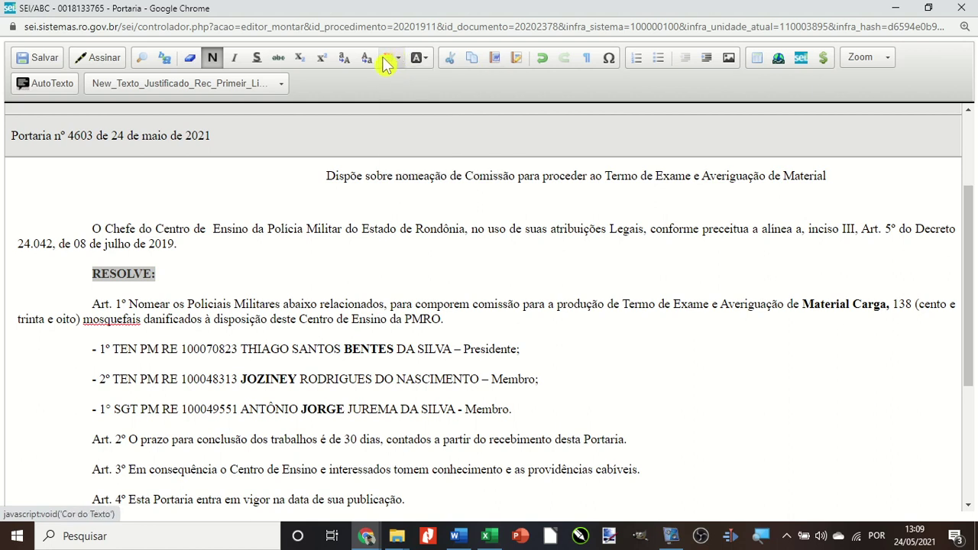
click(386, 60)
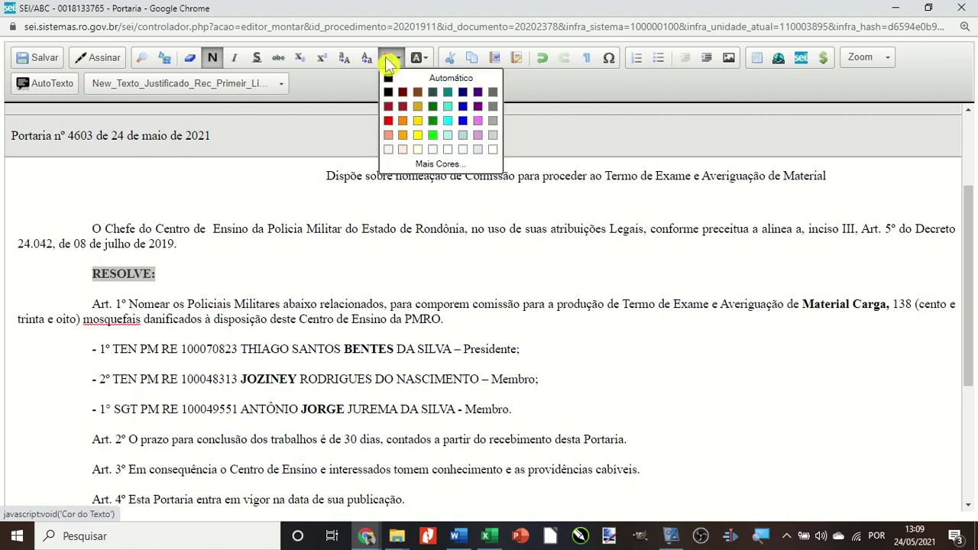
click(388, 121)
click(185, 284)
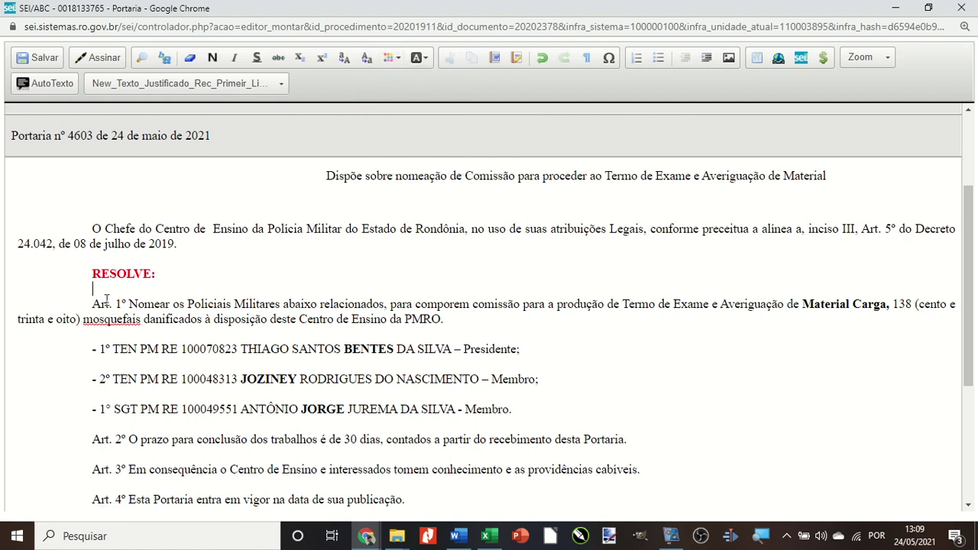
drag(90, 305, 459, 318)
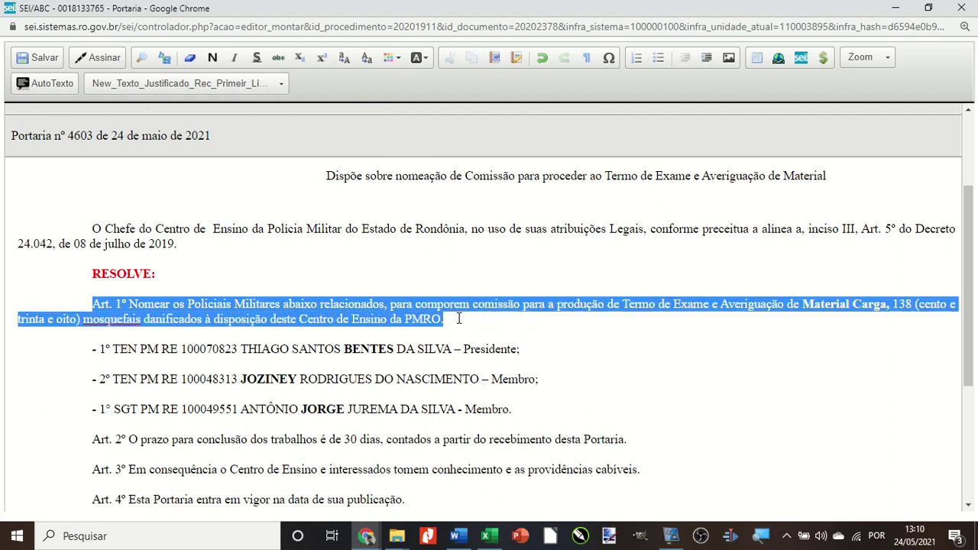
click(417, 63)
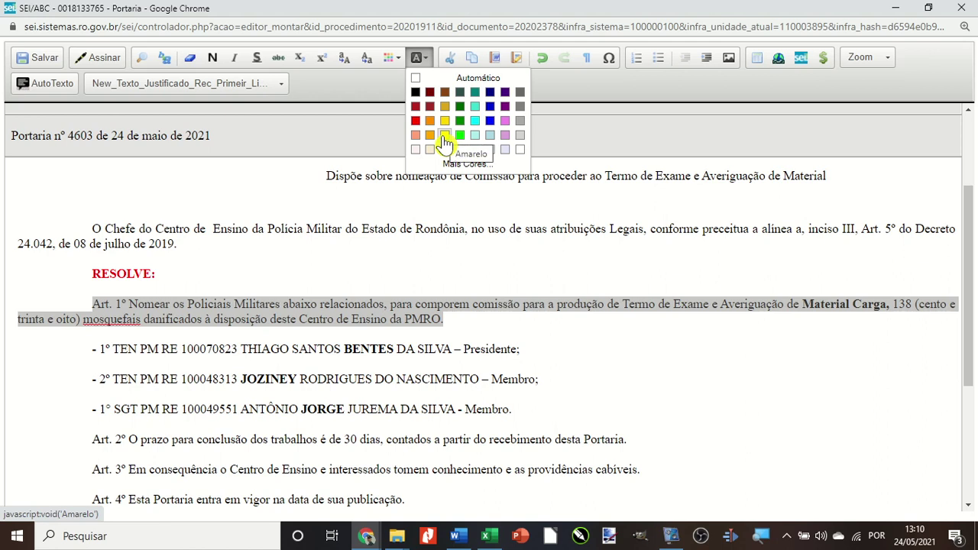
Give the selected Art. 1º paragraph an Amarelo (yellow) background highlight.
click(416, 62)
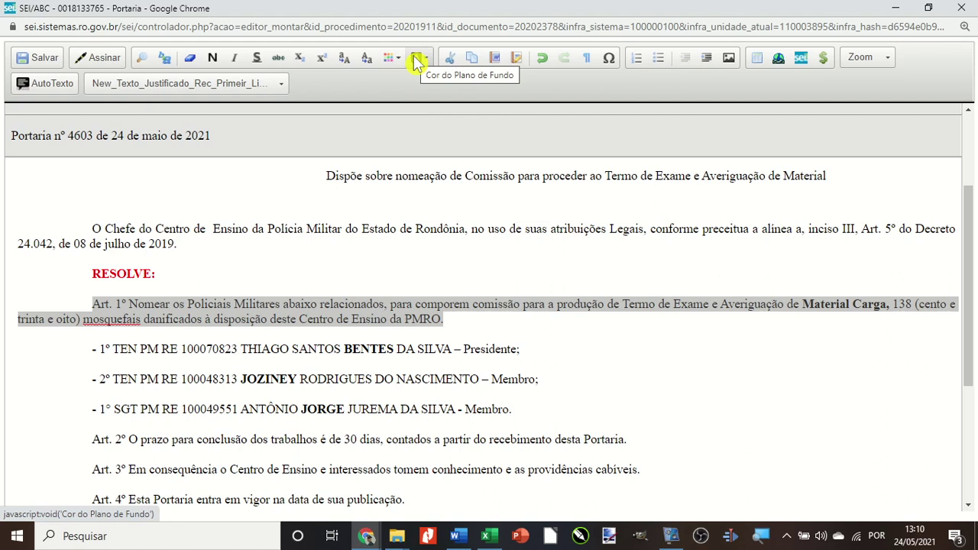
click(416, 61)
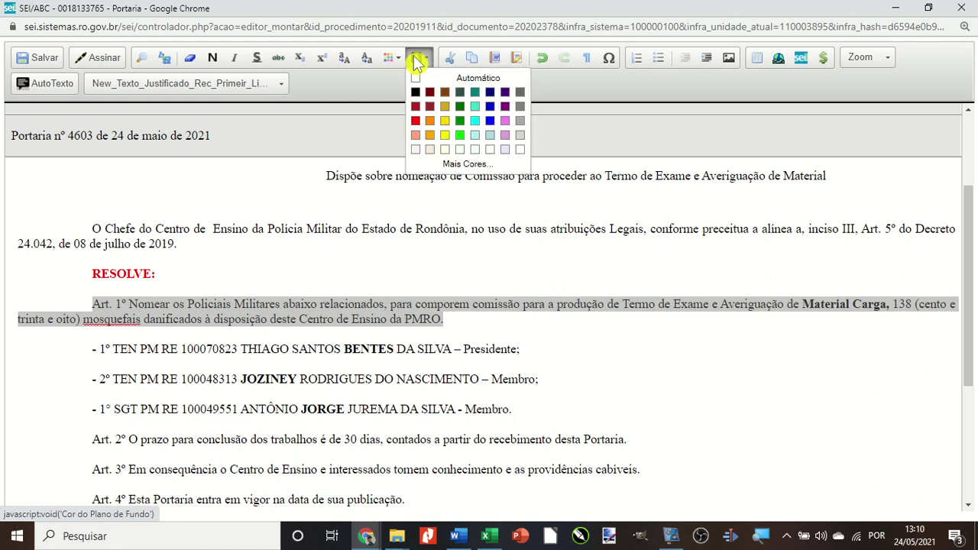
click(445, 138)
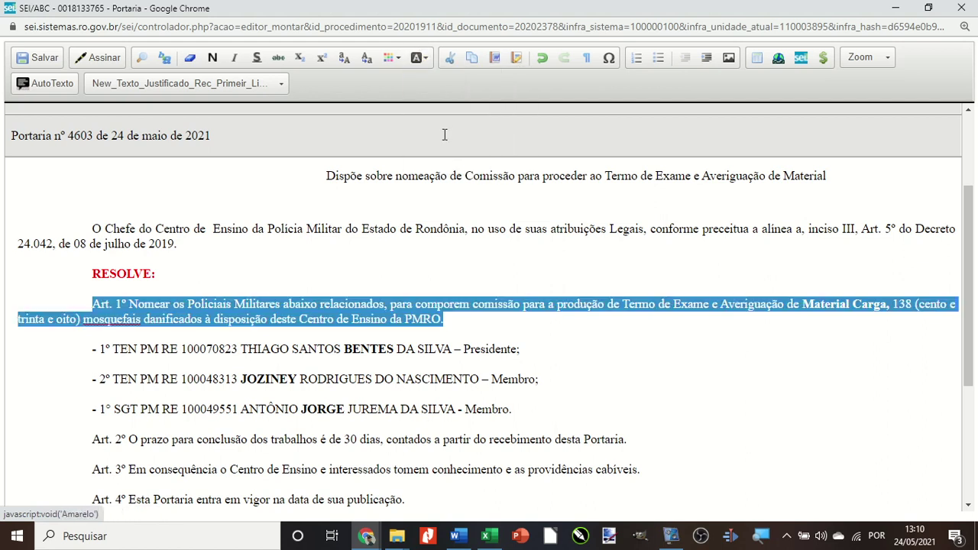
click(342, 273)
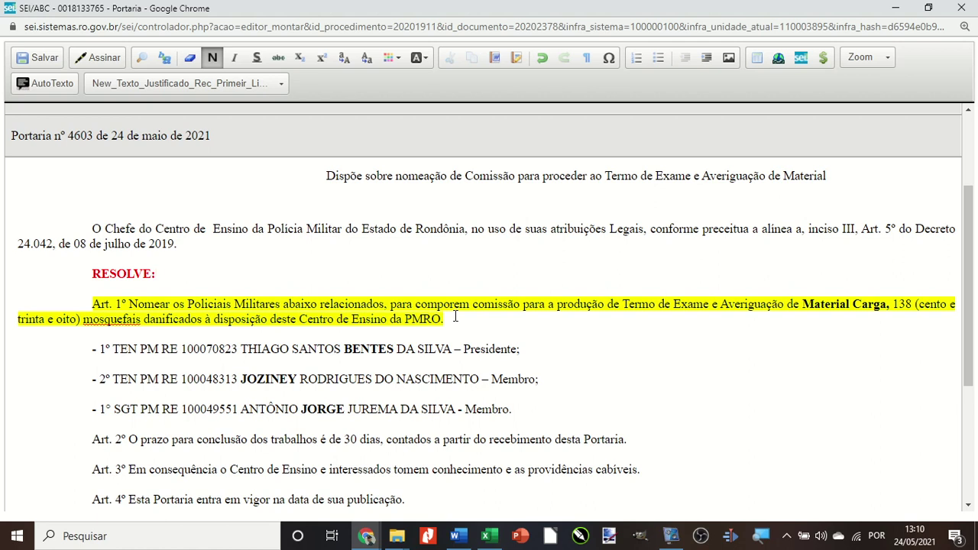
scroll(455, 316, down, 1)
Underline the first committee member line with Sublinhado.
scroll(305, 336, up, 1)
scroll(81, 351, up, 2)
scroll(82, 351, down, 2)
scroll(81, 351, up, 2)
drag(87, 423, 509, 433)
click(257, 60)
Italicize the second committee member line and strike through the third with Tachado.
scroll(248, 388, down, 2)
drag(89, 308, 540, 308)
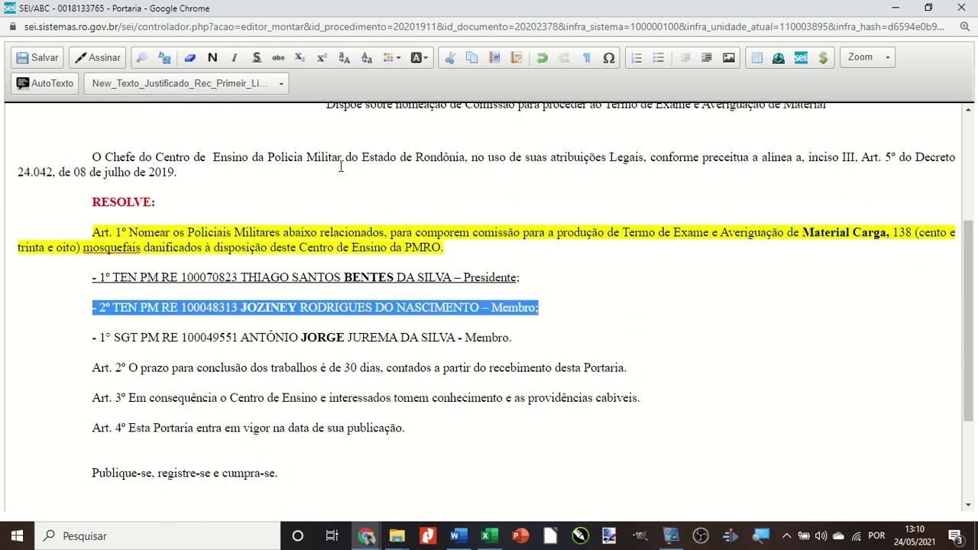
click(234, 58)
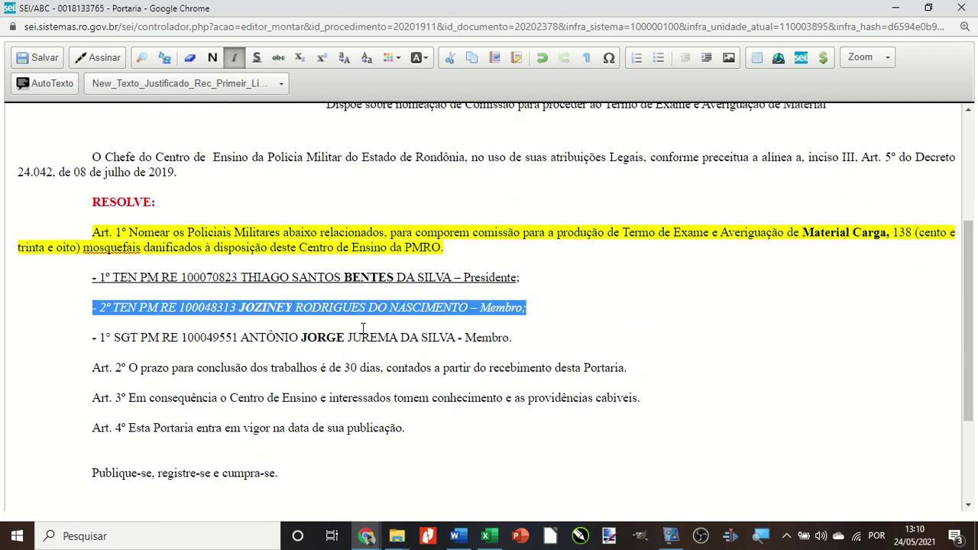
drag(93, 338, 264, 350)
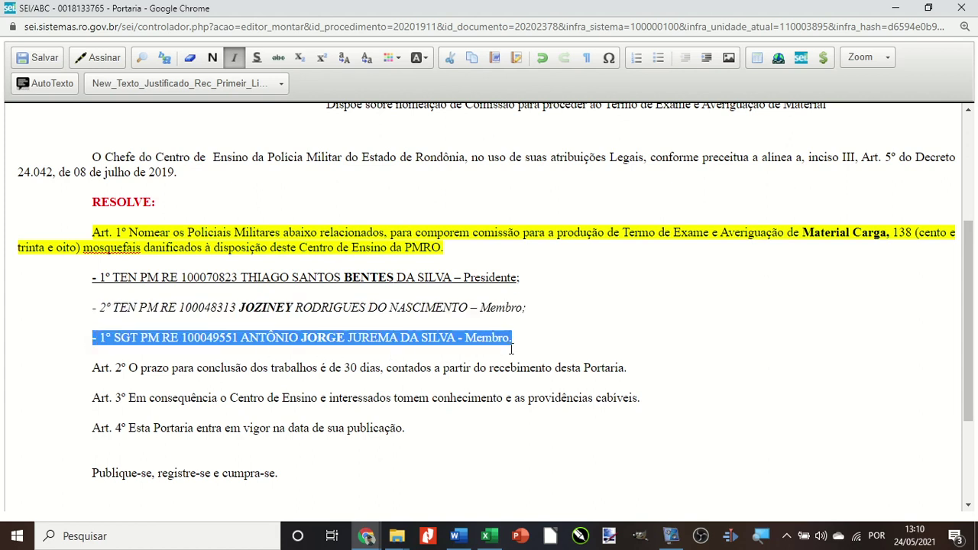
click(278, 59)
click(110, 348)
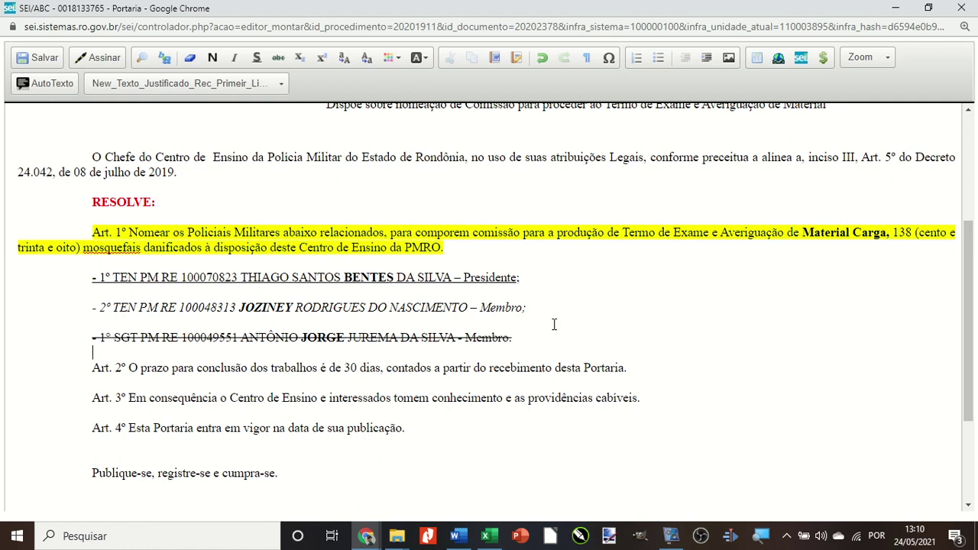
drag(84, 372, 631, 376)
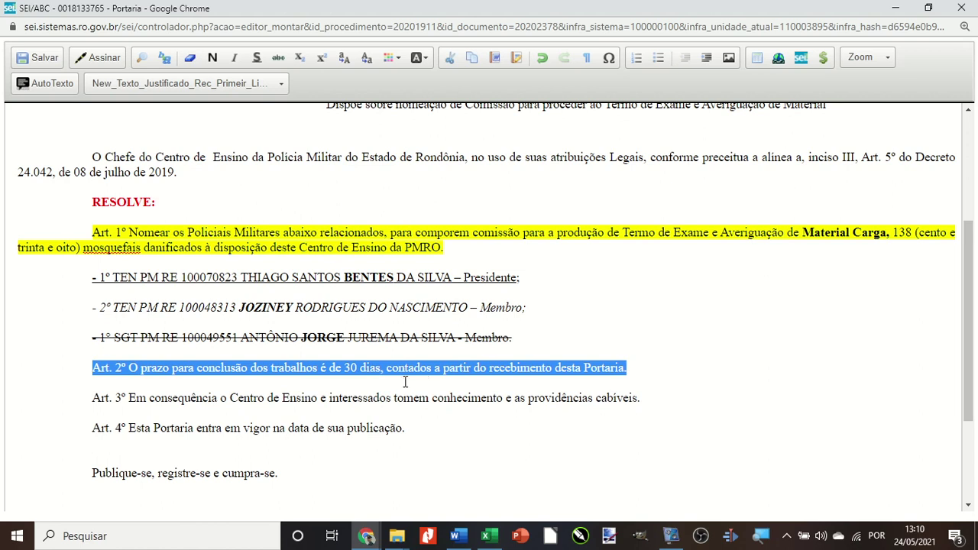
scroll(405, 380, down, 2)
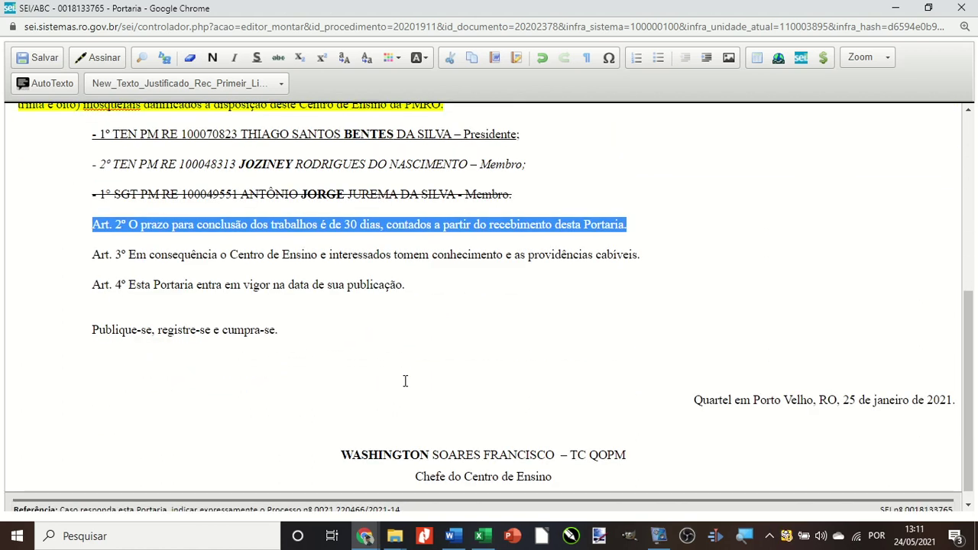
drag(341, 449, 552, 451)
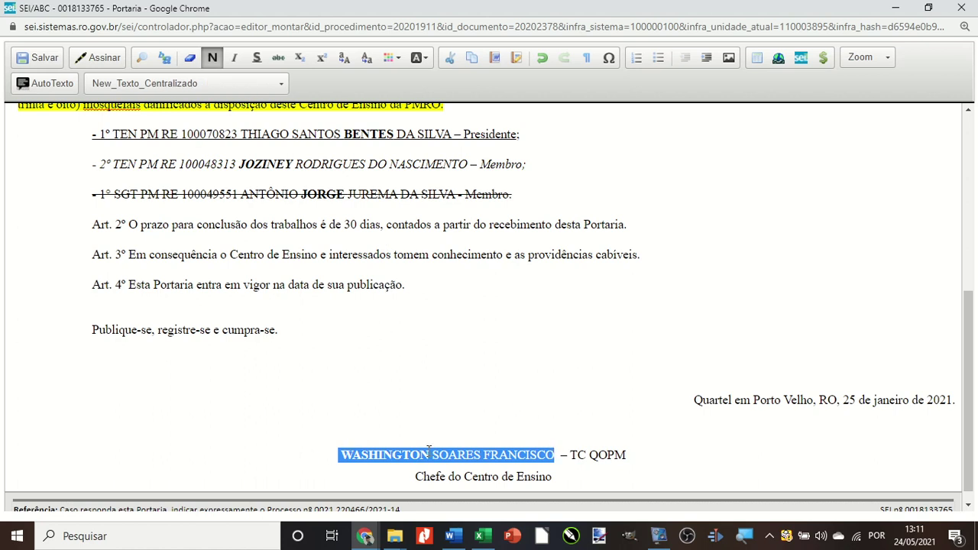
Turn the signatory's name lowercase, restore it to capitals, and bold the first name.
click(367, 59)
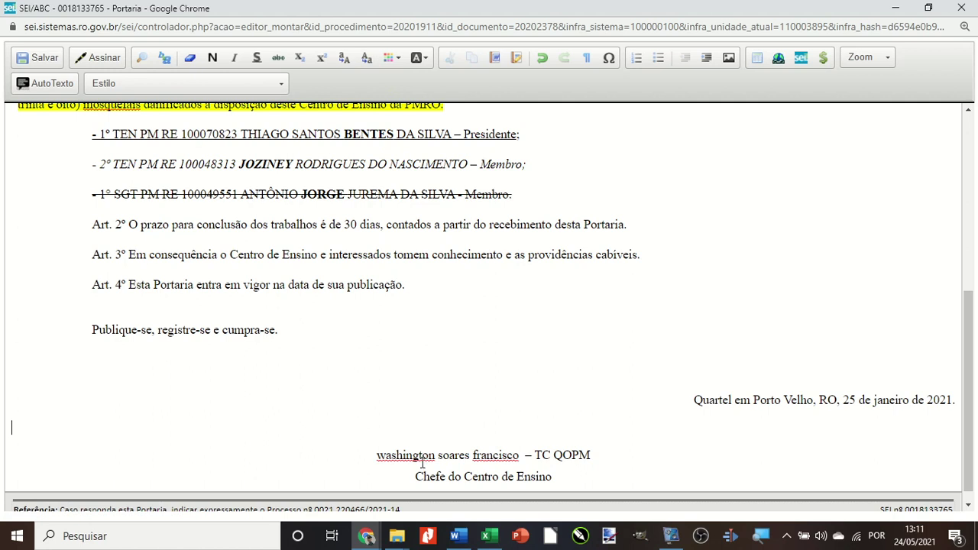
drag(373, 458, 520, 457)
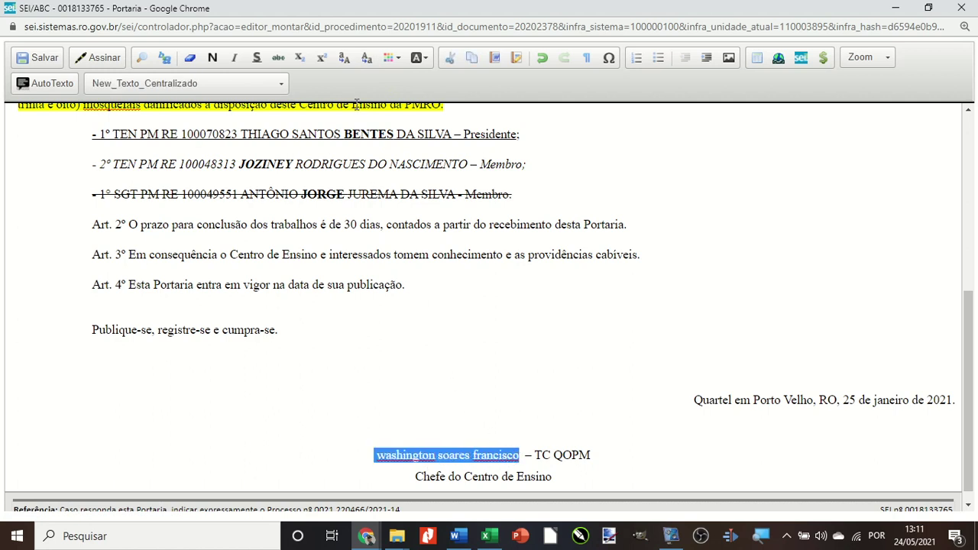
click(343, 60)
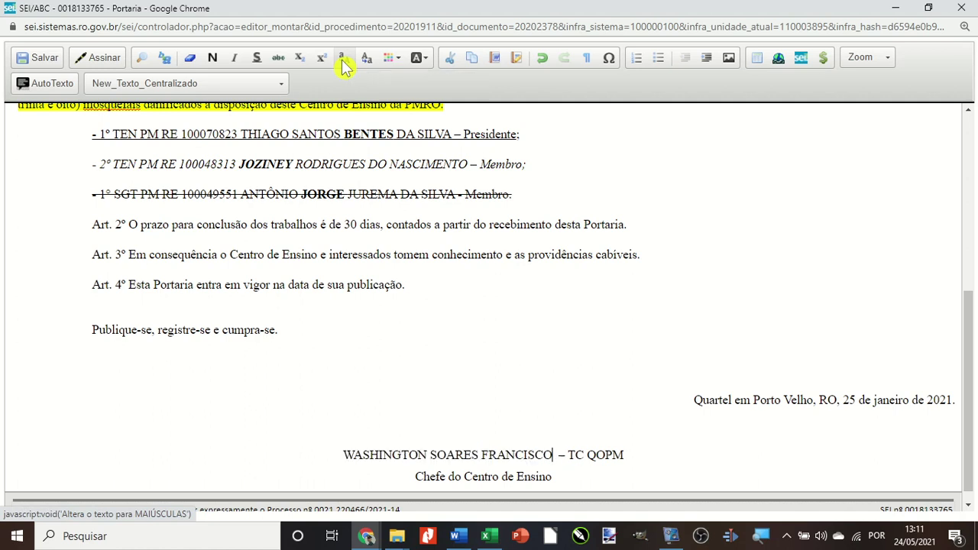
double_click(361, 455)
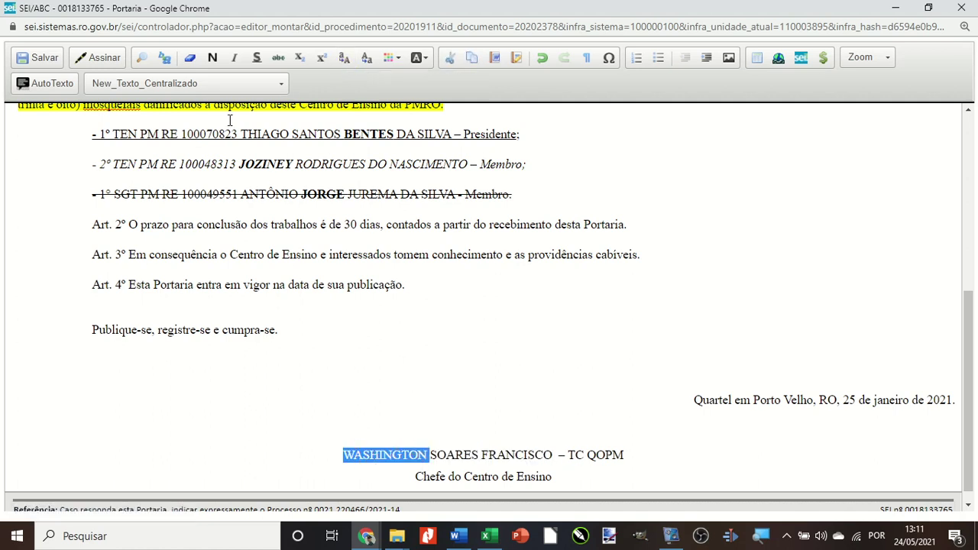
click(212, 58)
click(349, 389)
scroll(352, 390, up, 2)
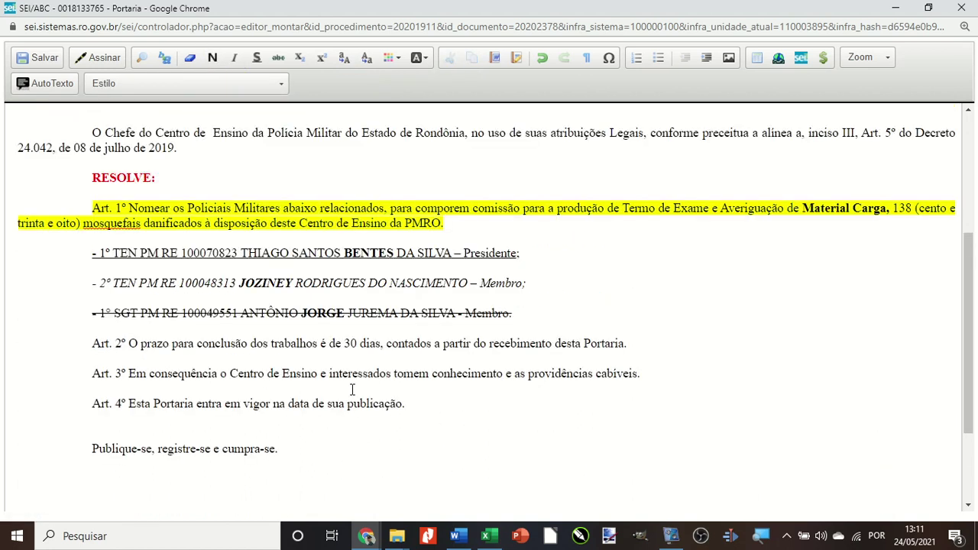
scroll(352, 390, up, 4)
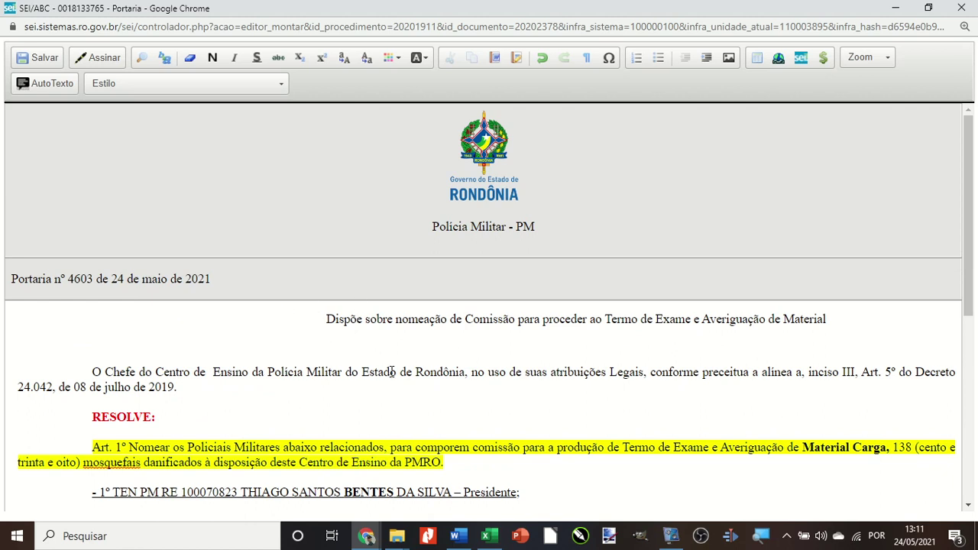
Number, then bullet, the member lines through Art. 4º, and undo back to plain paragraphs.
scroll(392, 372, down, 4)
drag(99, 285, 421, 436)
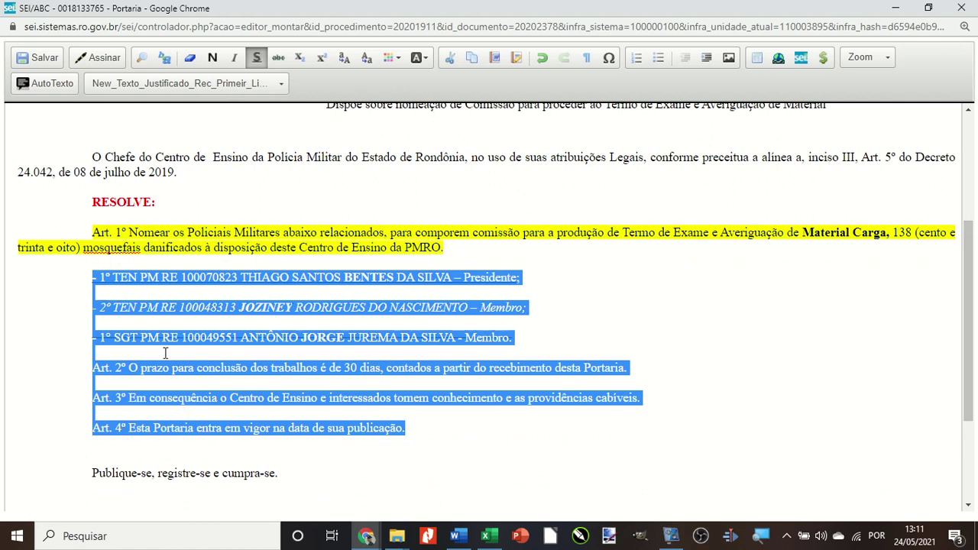
click(638, 66)
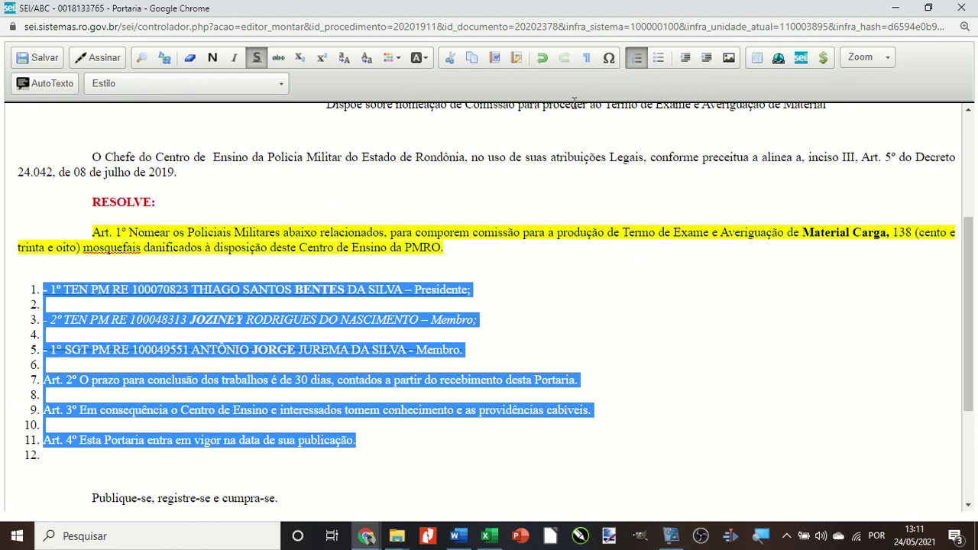
click(659, 59)
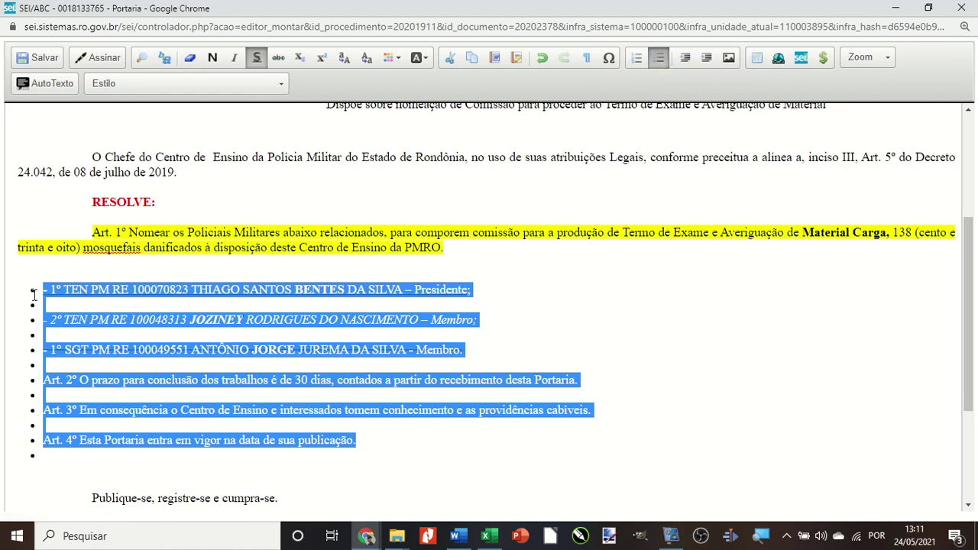
click(28, 293)
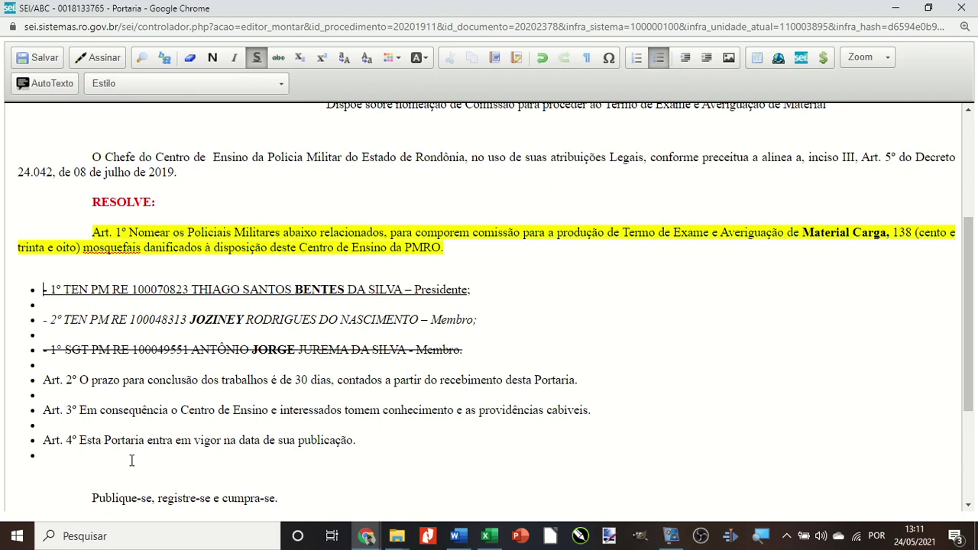
click(544, 64)
click(545, 64)
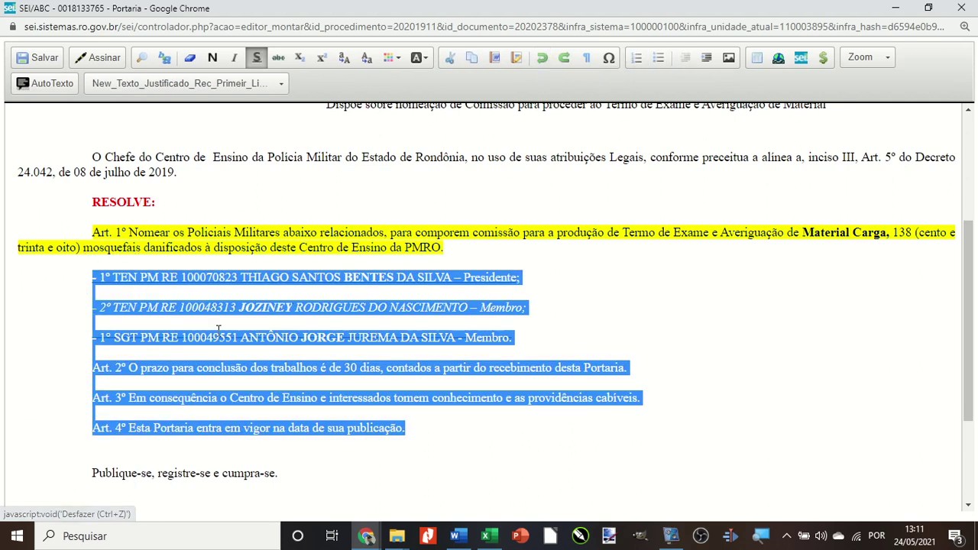
click(100, 286)
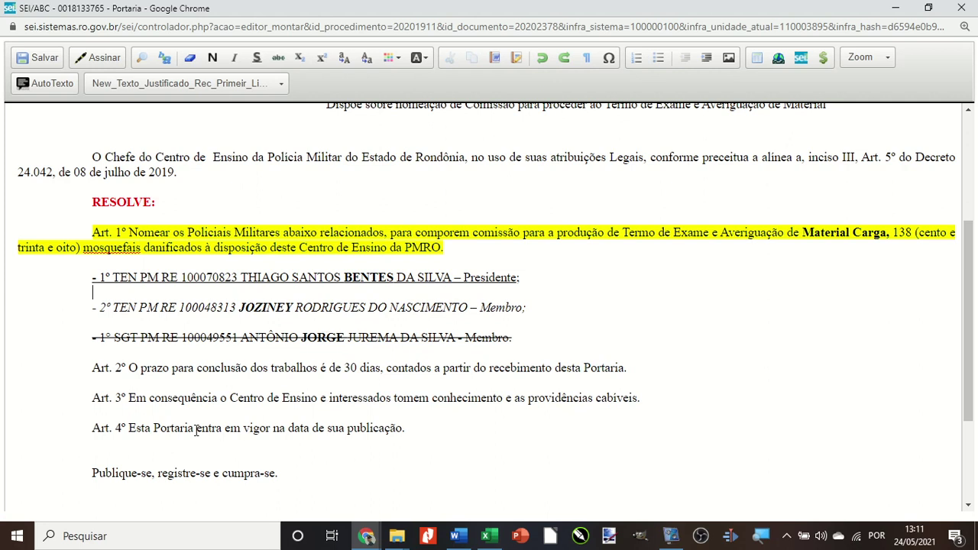
scroll(196, 430, down, 2)
Append 'conforme Despacho' after PMRO at the end of the Art. 1º paragraph.
scroll(255, 341, up, 3)
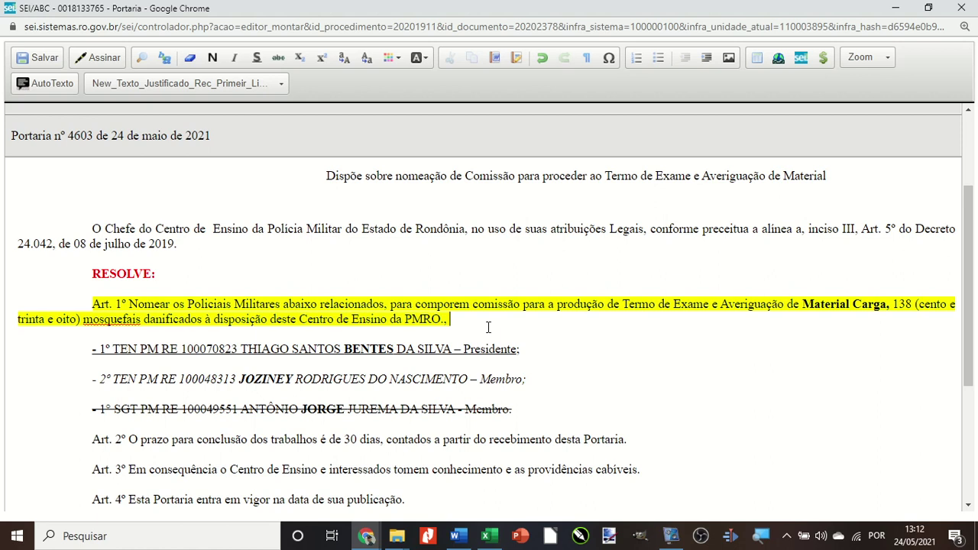
text(forme Despacho)
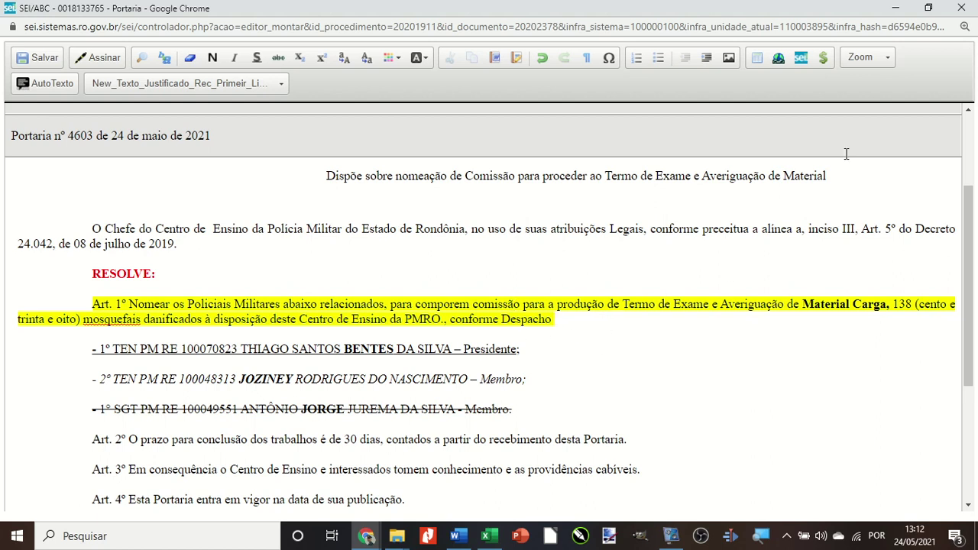
Cancel the link dialog, bring up the SEI process window, and widen the document tree.
click(802, 61)
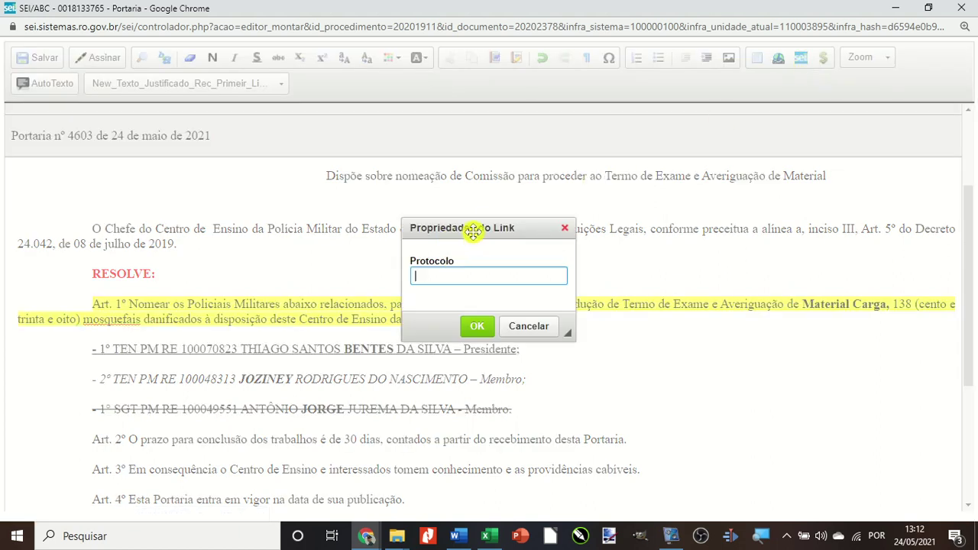
drag(474, 231, 539, 162)
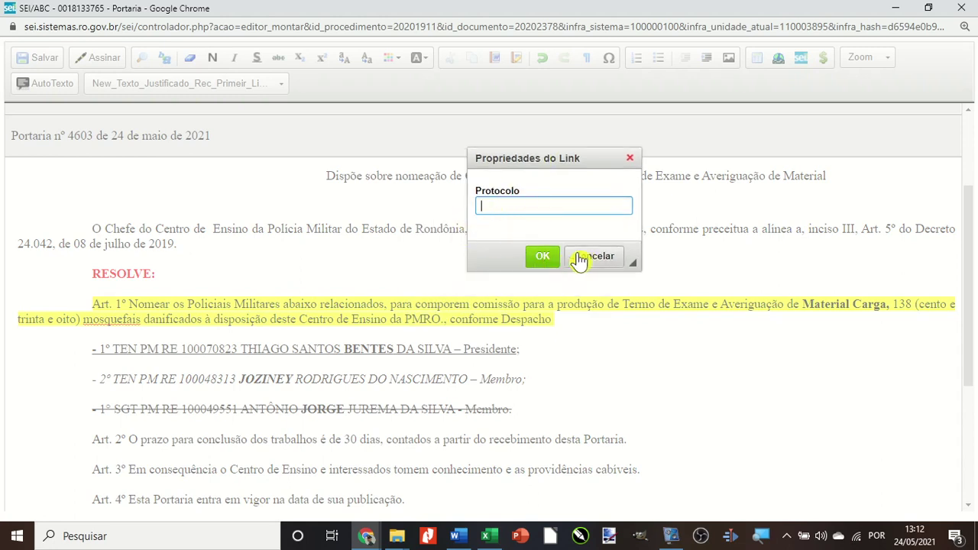
click(581, 258)
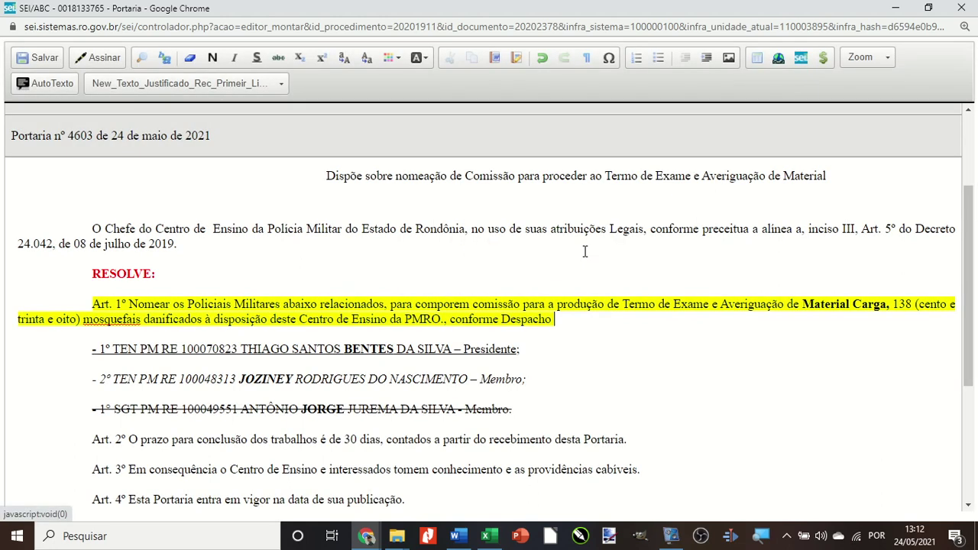
click(895, 9)
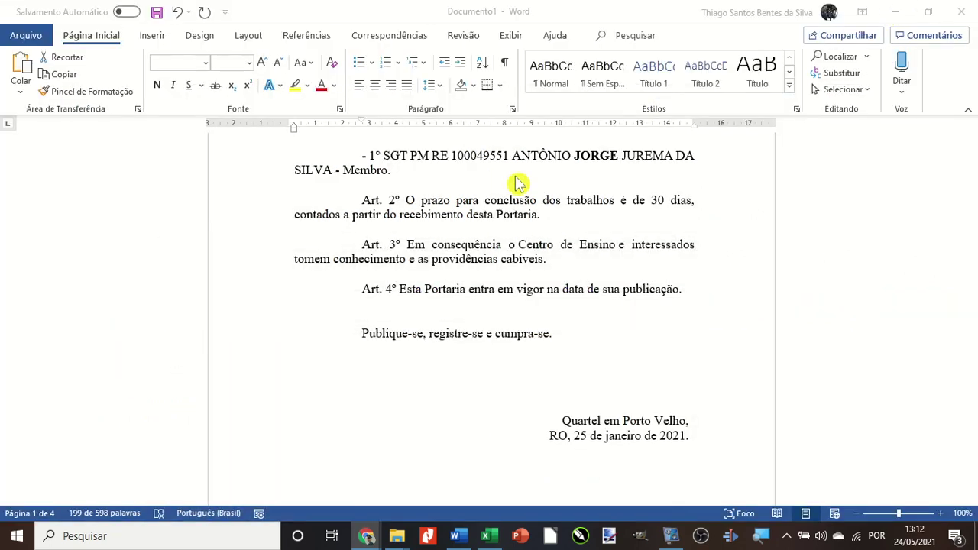
mouse_move(364, 537)
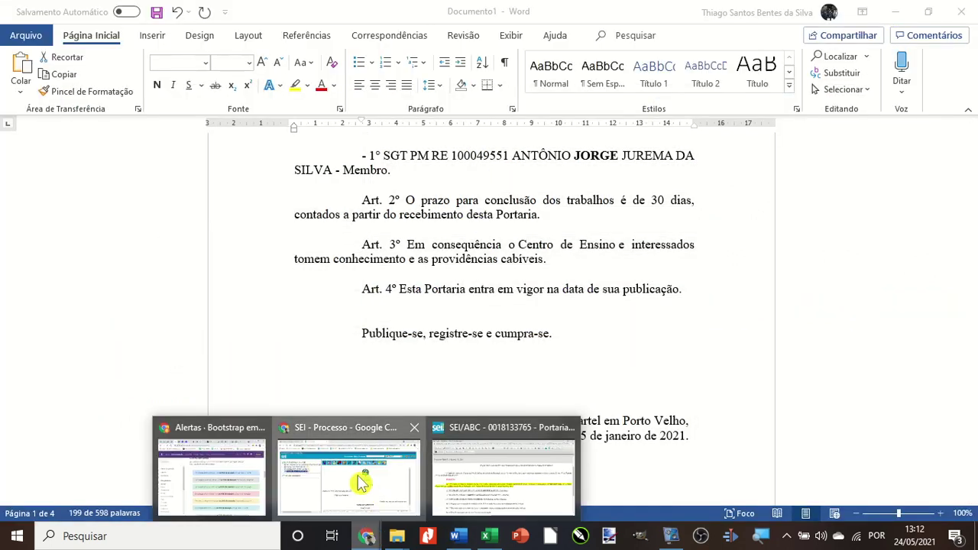
click(356, 479)
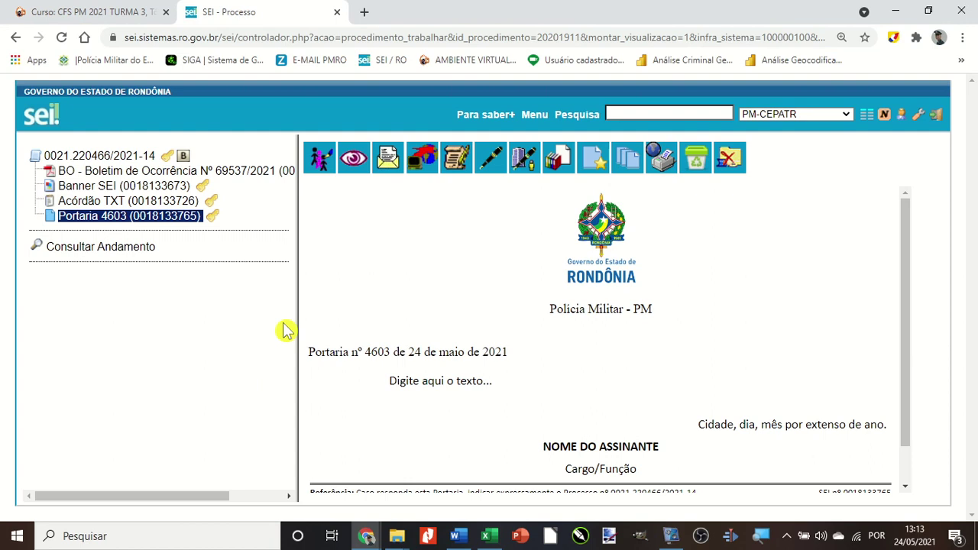
drag(299, 234, 394, 222)
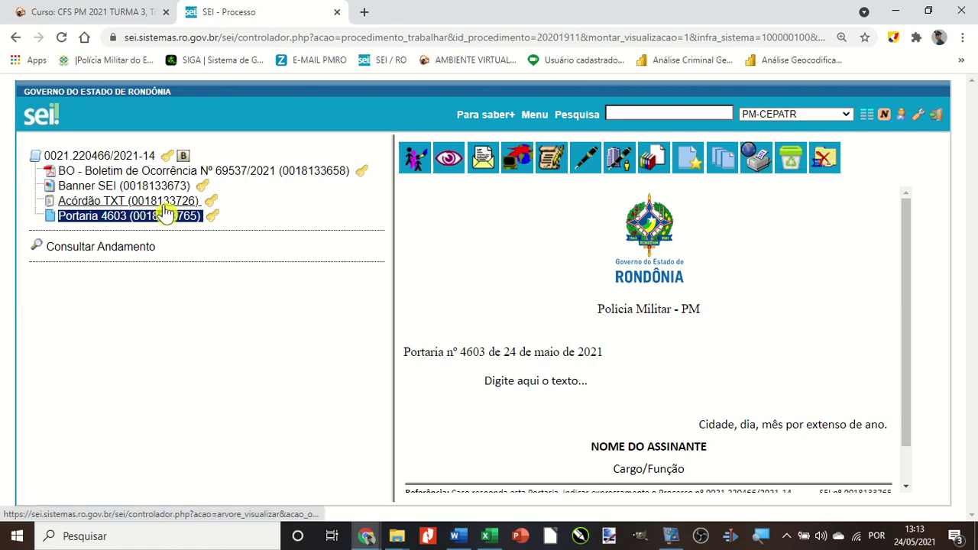
click(50, 204)
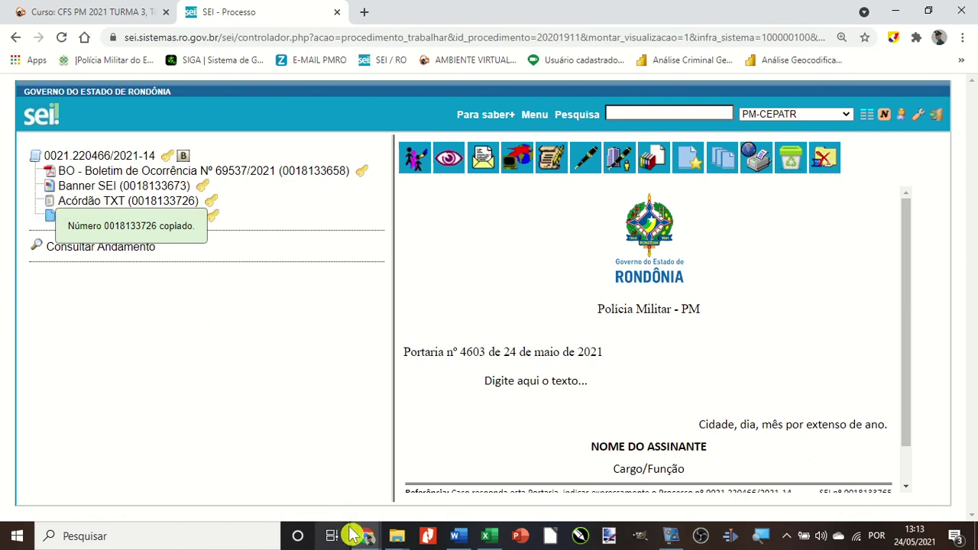
mouse_move(368, 539)
click(481, 474)
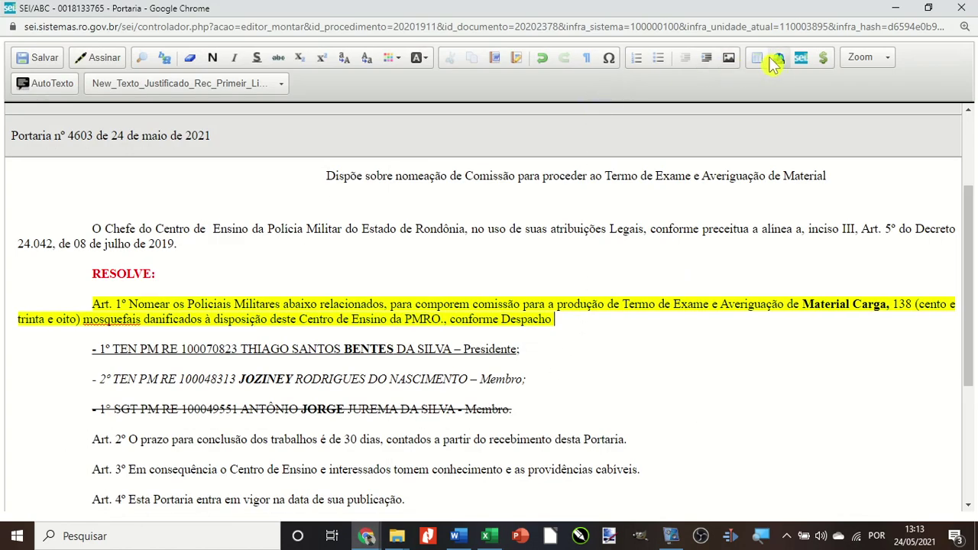
click(799, 61)
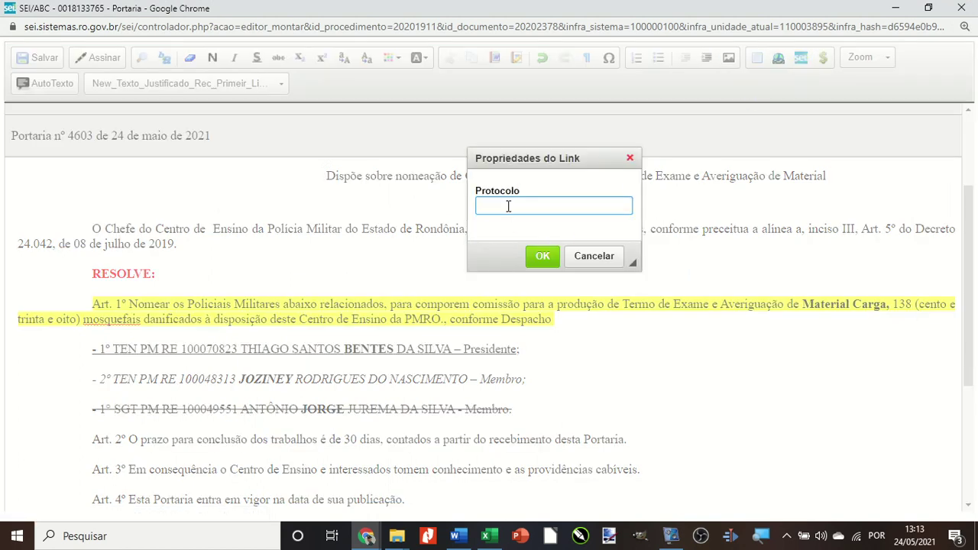
key(ctrl+v)
click(541, 257)
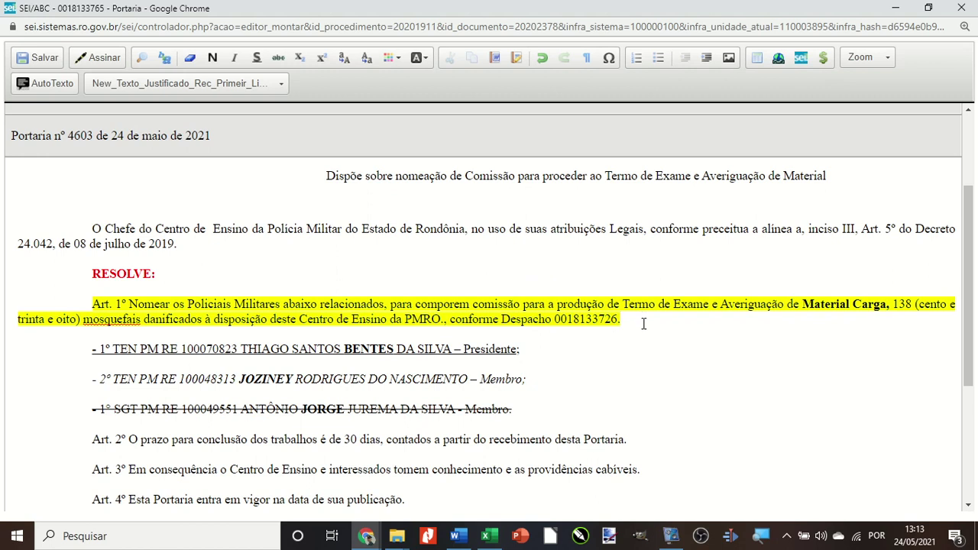
Save the Portaria and close the editor.
click(27, 59)
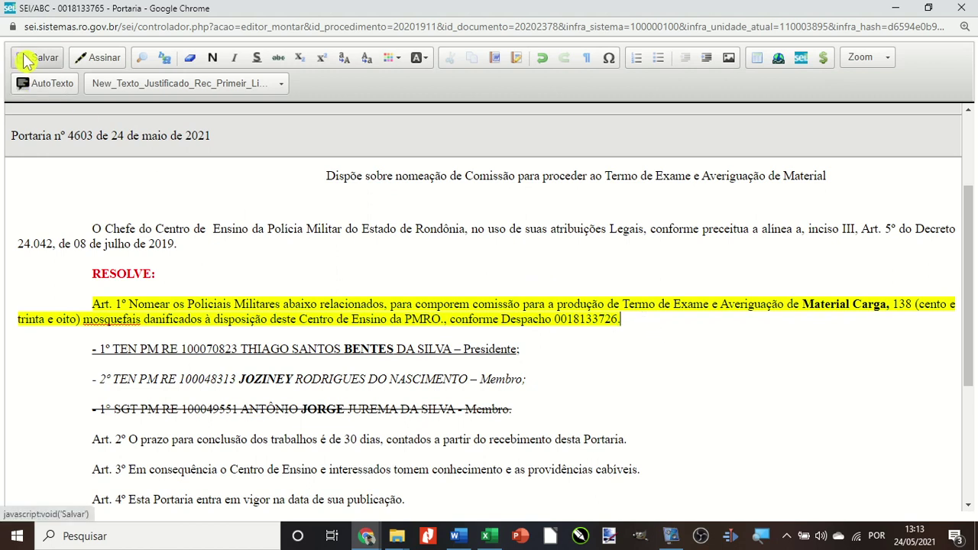
click(27, 61)
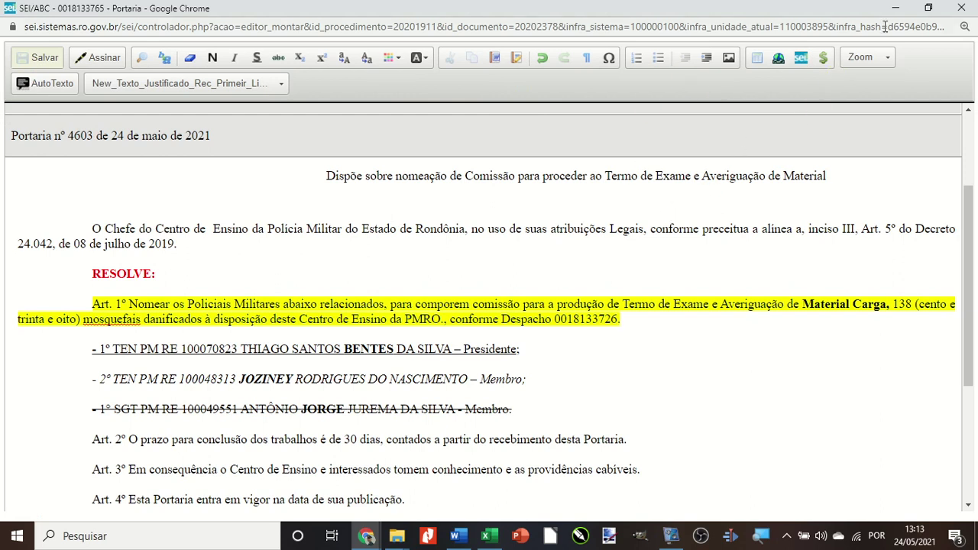
click(962, 7)
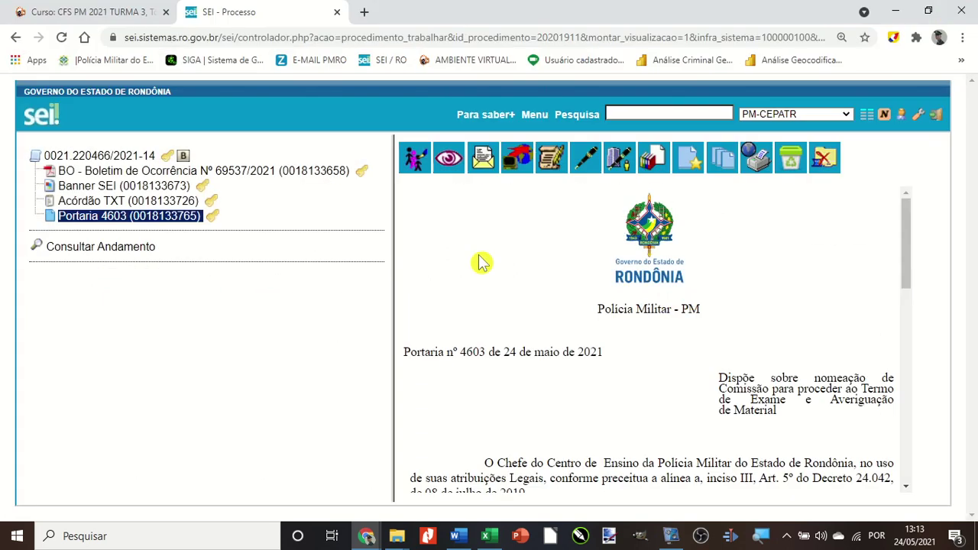
click(84, 222)
scroll(495, 333, down, 3)
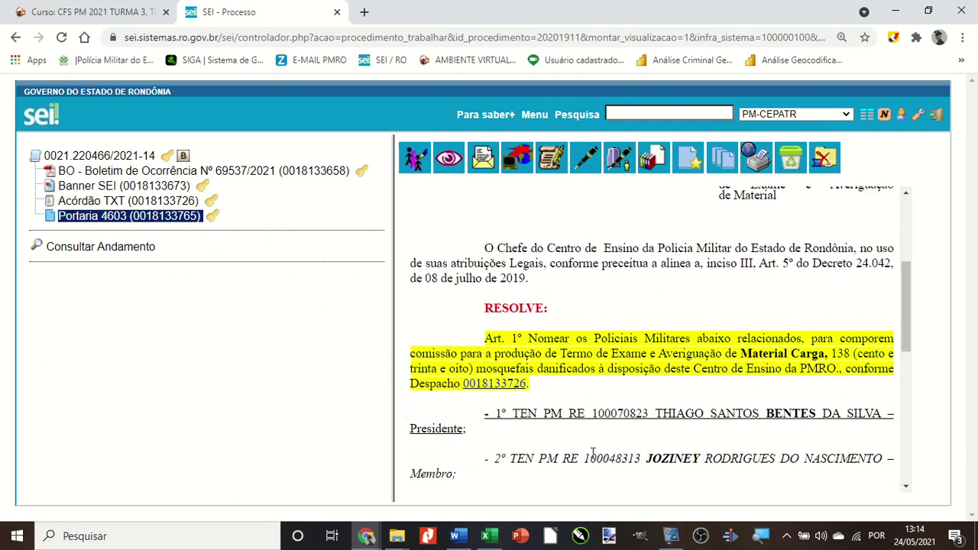
drag(393, 415, 271, 406)
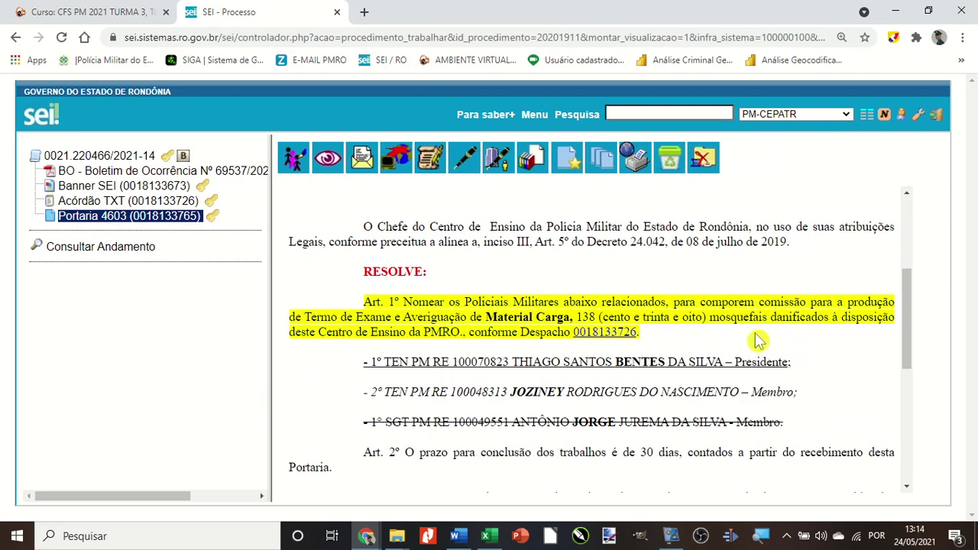
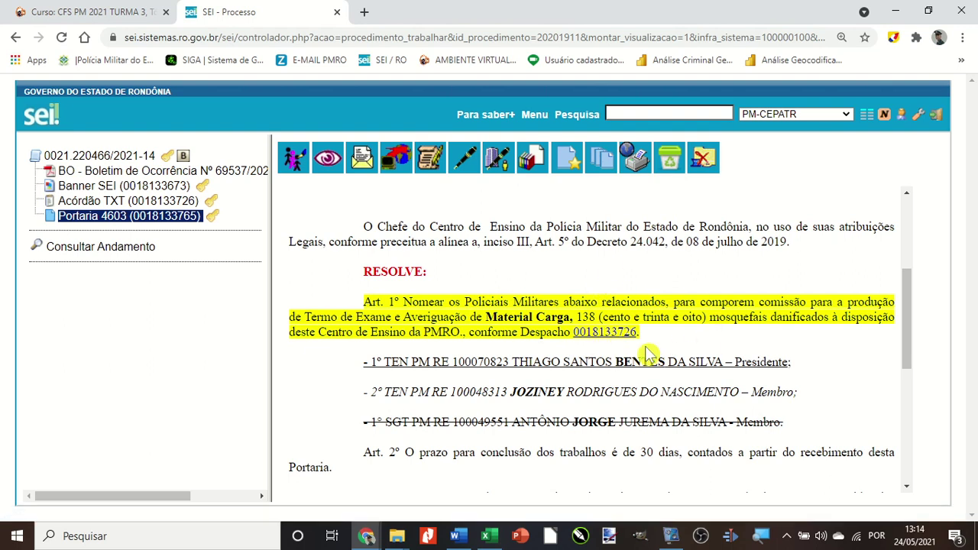
click(590, 339)
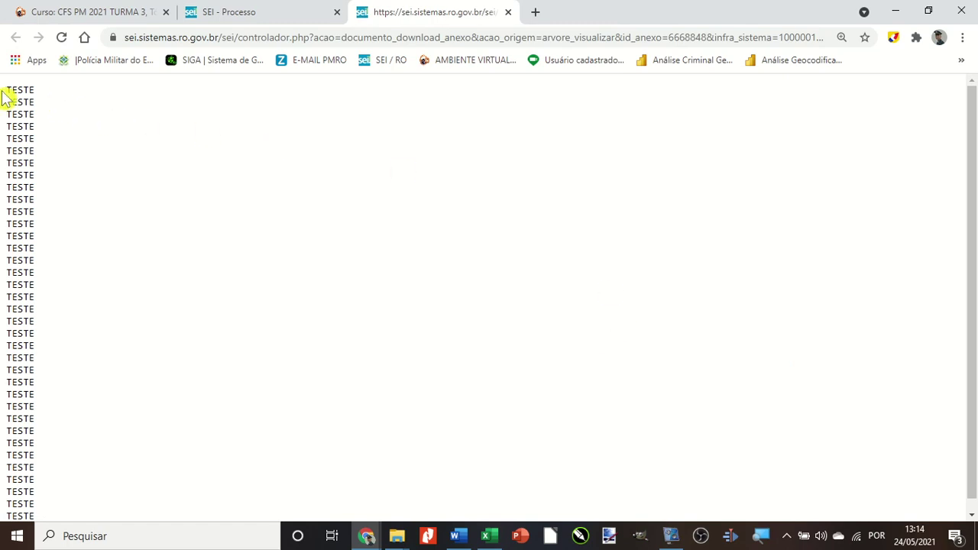
drag(11, 95, 55, 300)
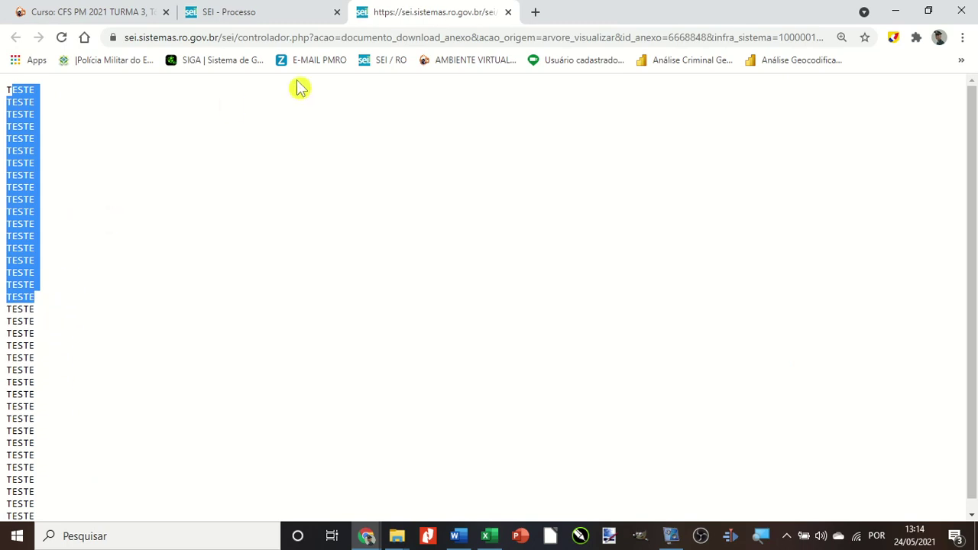
click(507, 12)
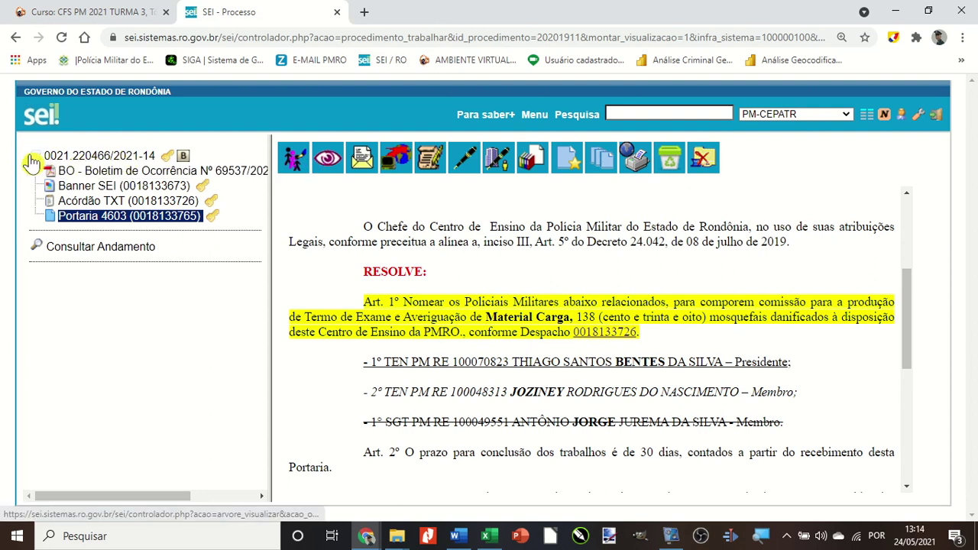
click(36, 159)
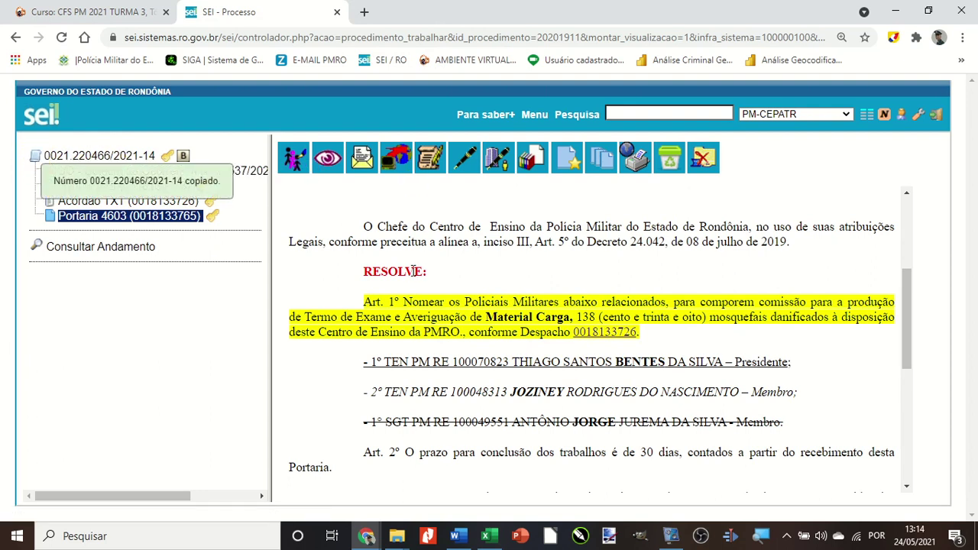
click(429, 158)
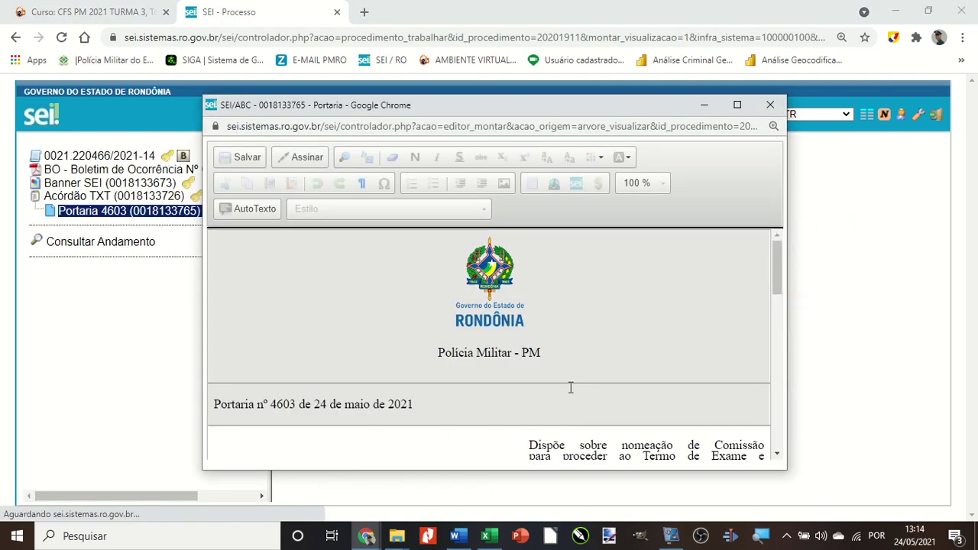
scroll(571, 386, down, 3)
scroll(570, 386, down, 1)
click(738, 354)
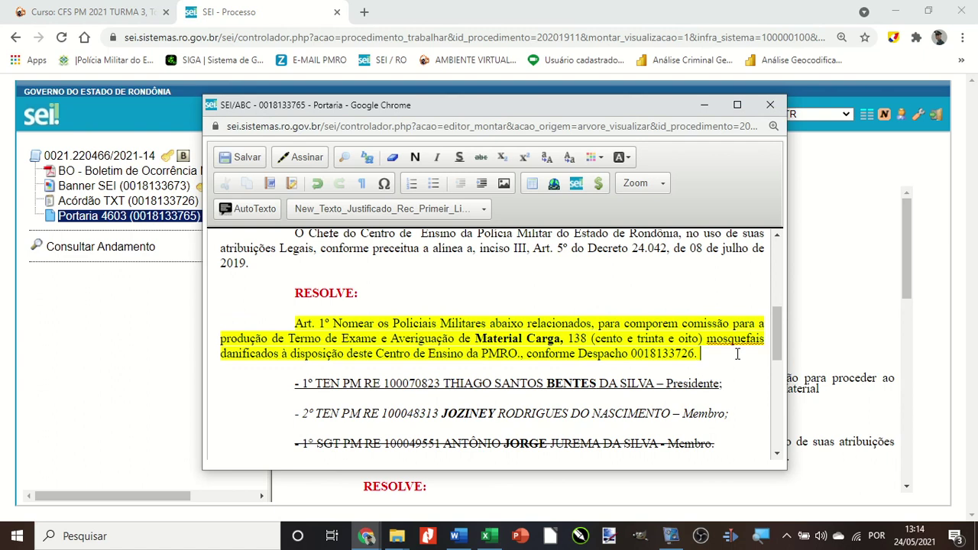
text(Conform)
key(BackSpace)
key(BackSpace)
text(rme Processo SEI)
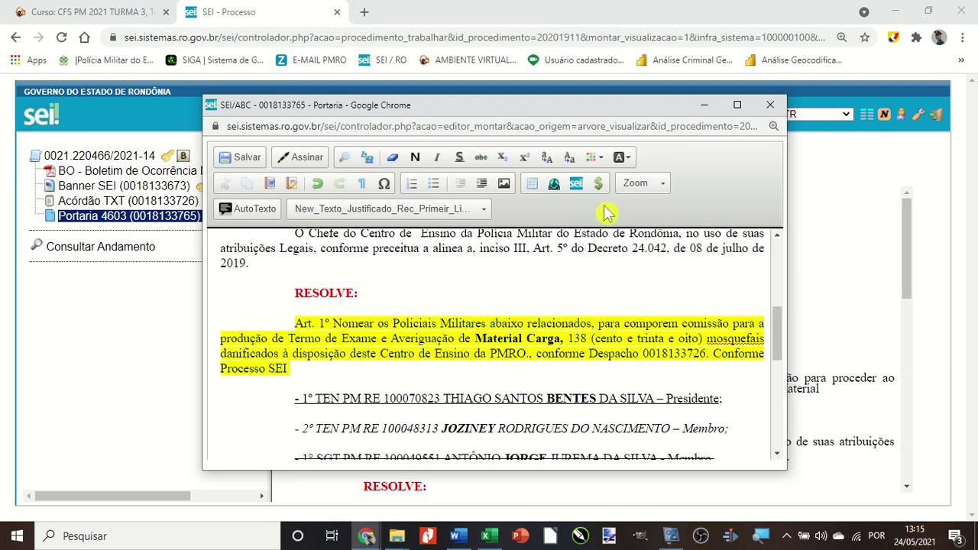
Link process 0021.220466/2021-14 in Art. 1º, save the Portaria and close the editor.
click(738, 106)
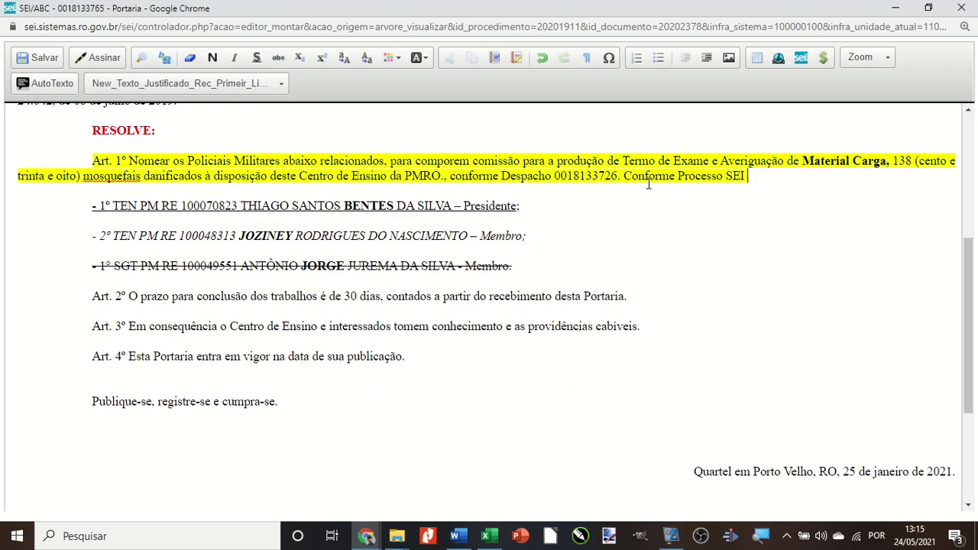
click(802, 61)
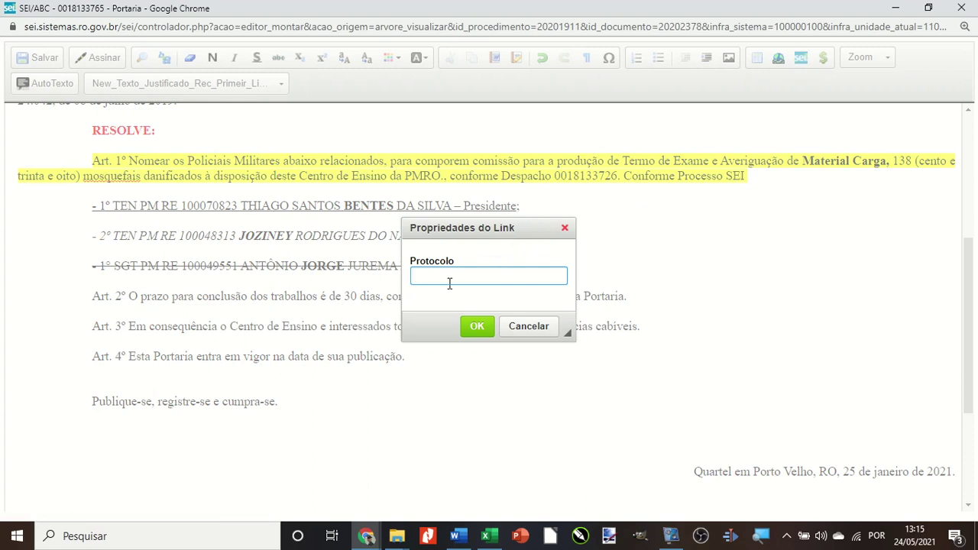
text(0021.220466/2021-14)
click(473, 327)
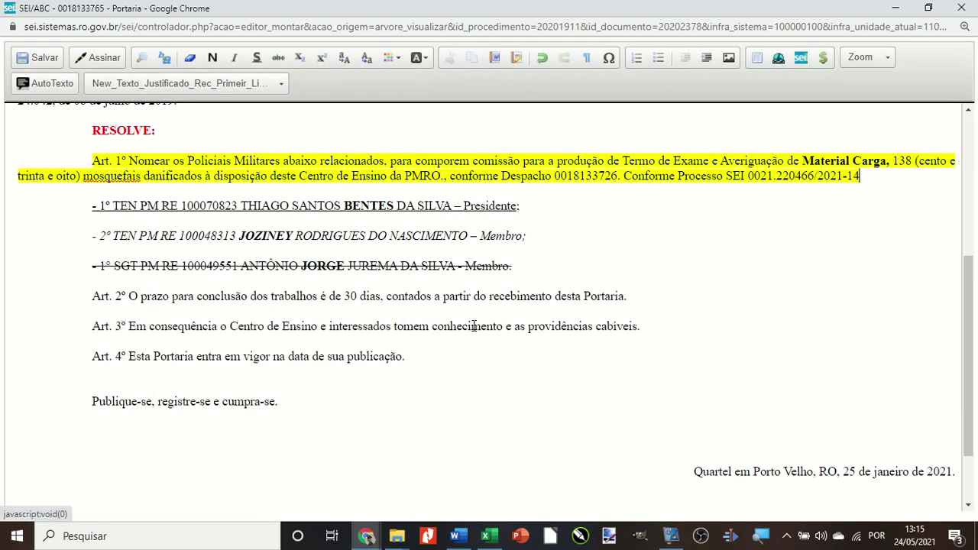
click(37, 58)
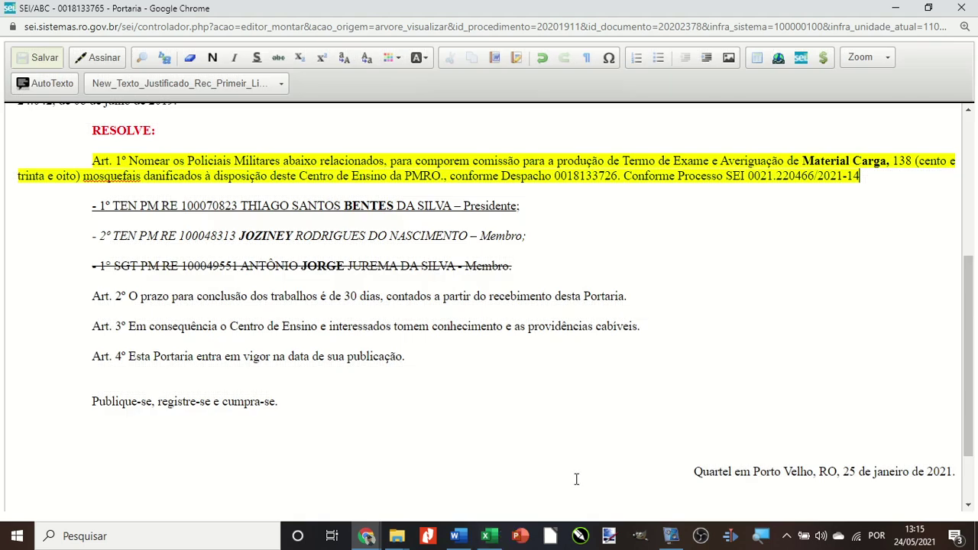
click(965, 15)
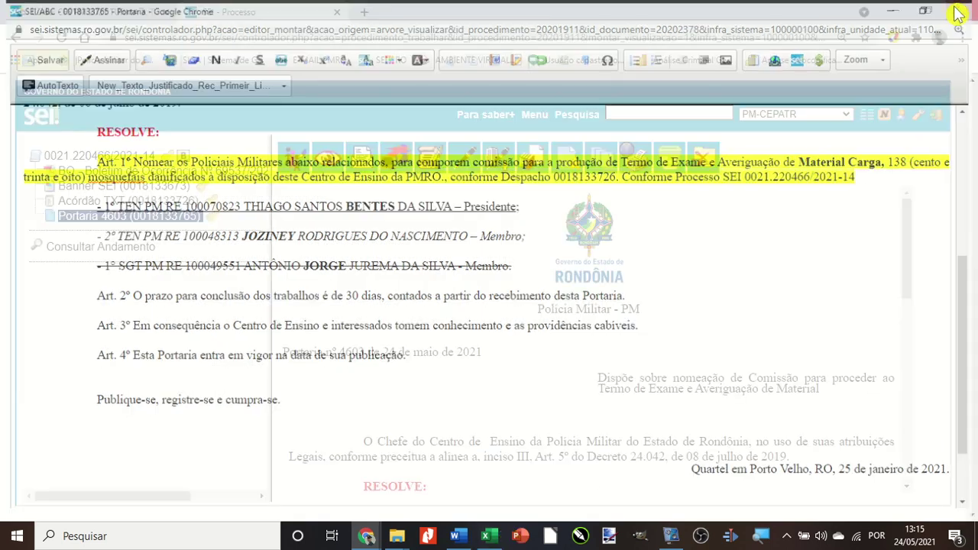
Reload Portaria 4603 to check the new process link in Art. 1º.
click(98, 218)
scroll(371, 274, down, 2)
scroll(371, 273, down, 2)
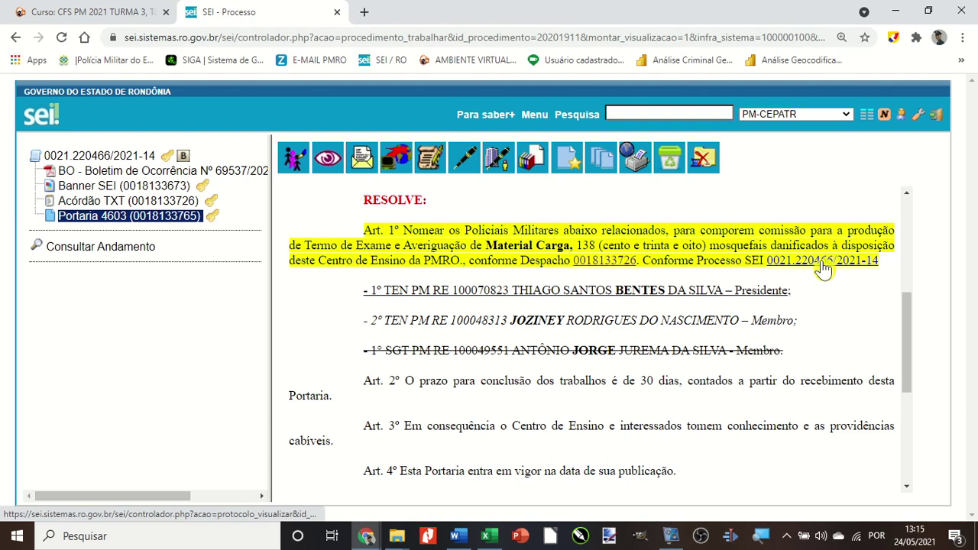
Check that the new link opens process 0021.220466/2021-14, then close that tab.
click(823, 264)
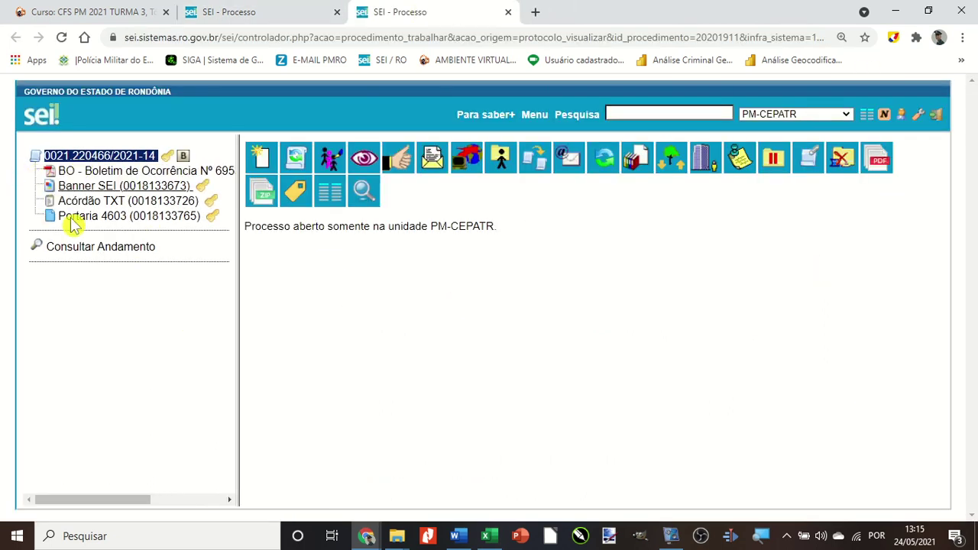
click(508, 12)
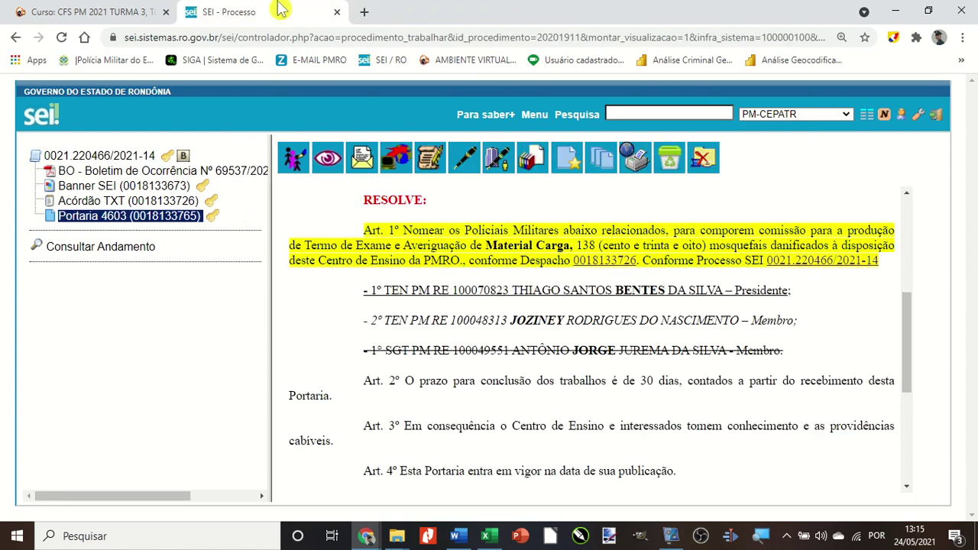
scroll(432, 376, down, 2)
scroll(472, 376, up, 8)
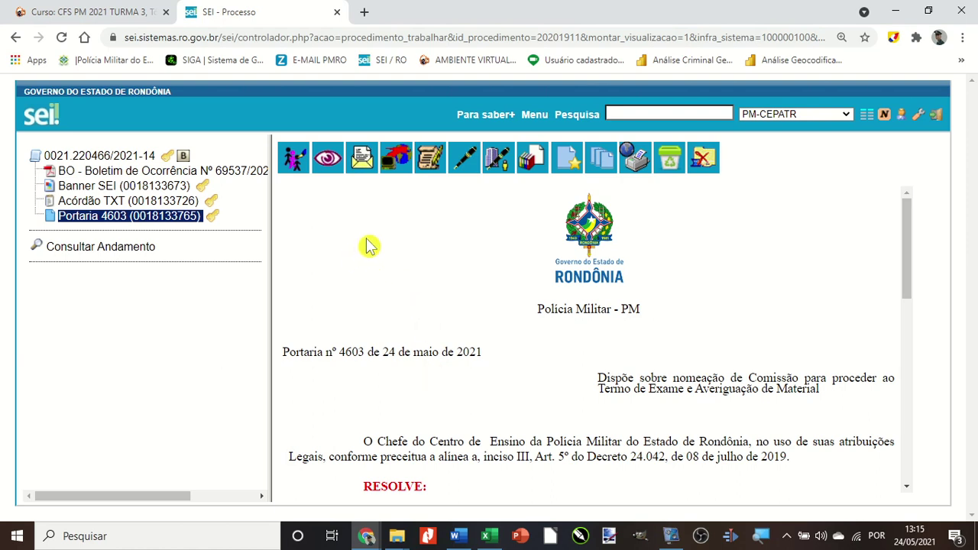
Select process 0021.220466/2021-14 in the tree to show its process-level actions.
click(95, 159)
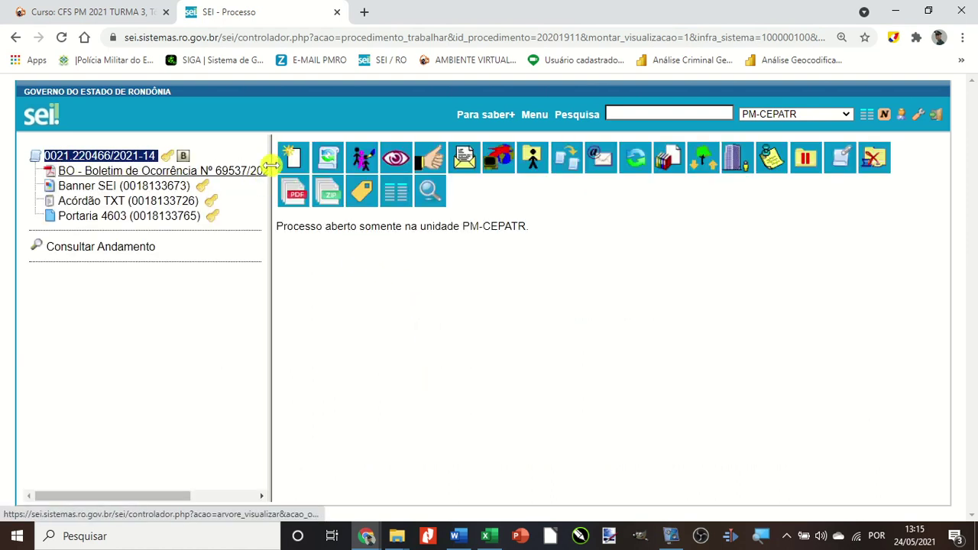
click(291, 156)
click(92, 161)
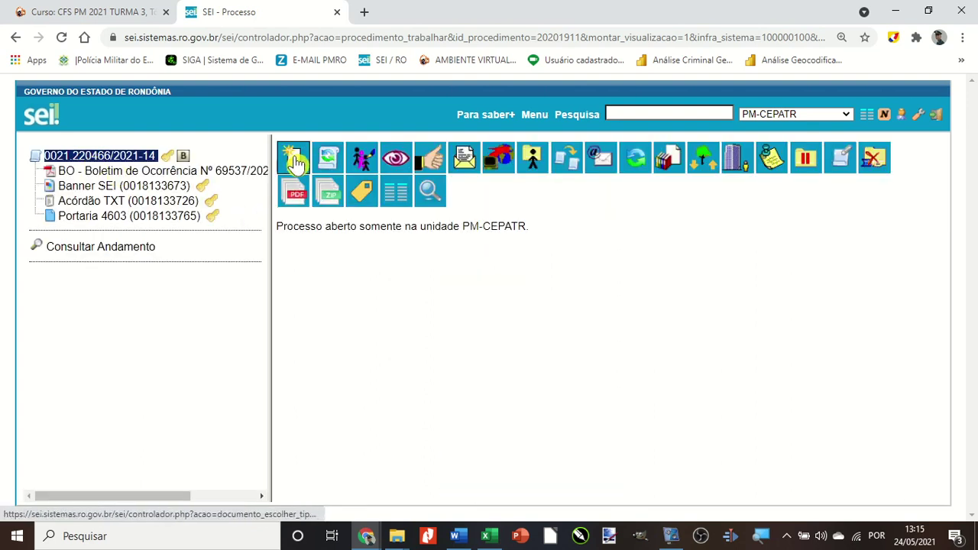
Add an Ofício with access level Restrito and Hipótese Legal 'Controle Interno', and confirm it.
click(295, 167)
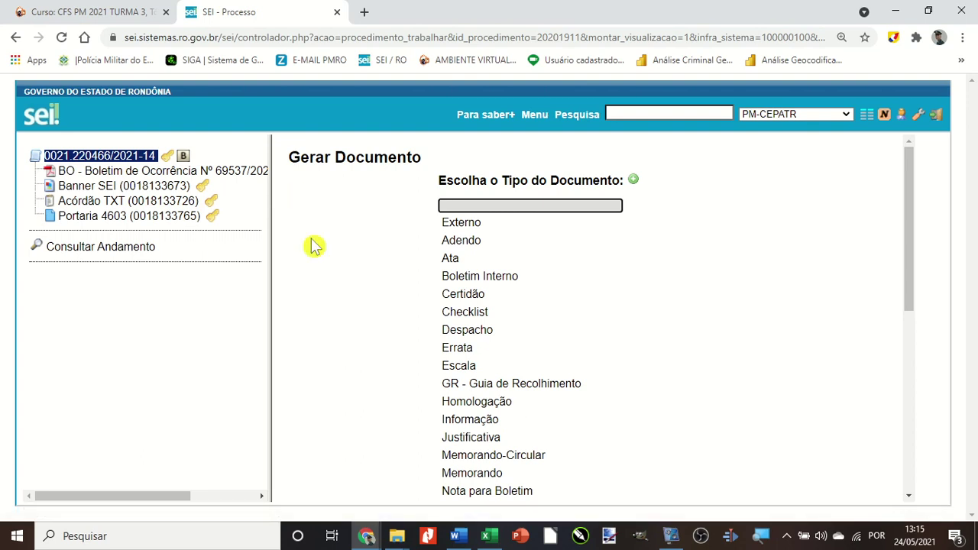
scroll(386, 266, down, 1)
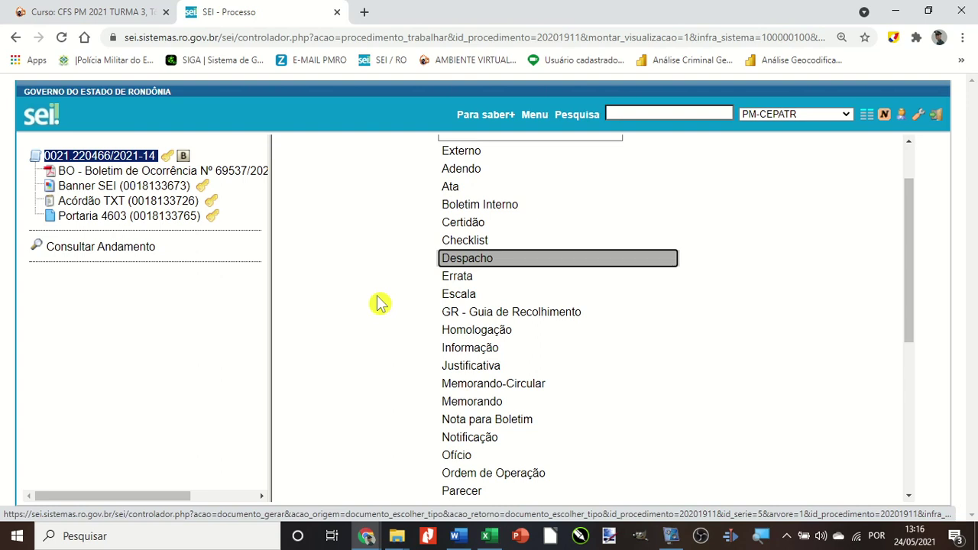
scroll(380, 303, down, 1)
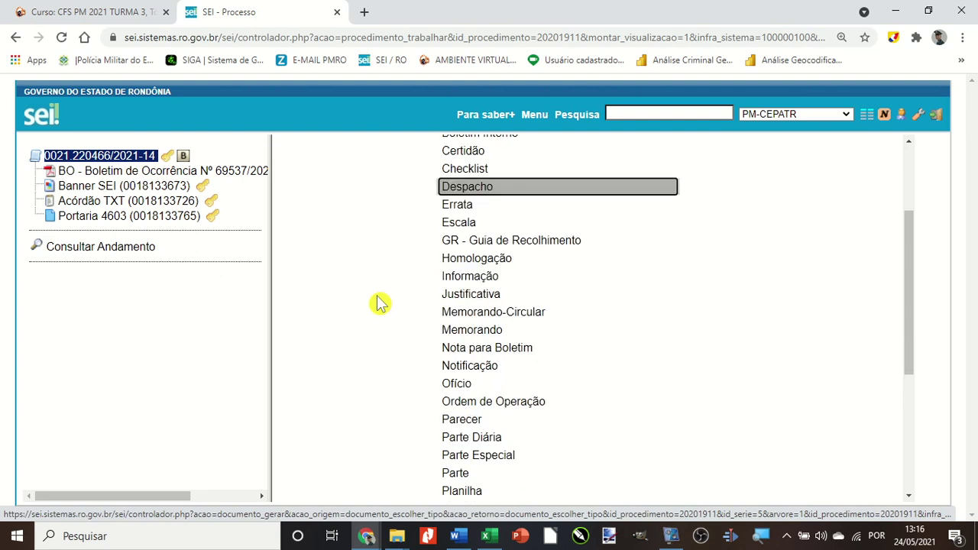
scroll(380, 304, down, 1)
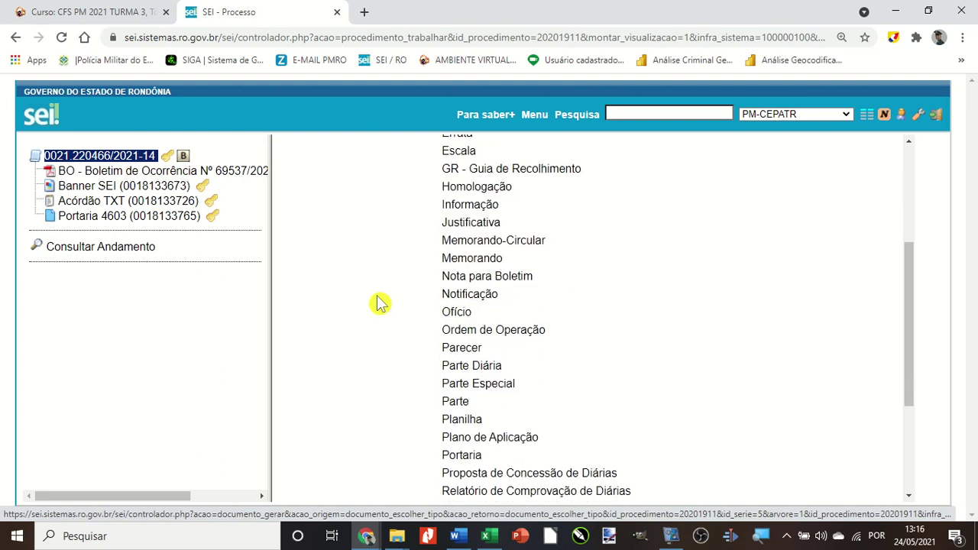
click(459, 315)
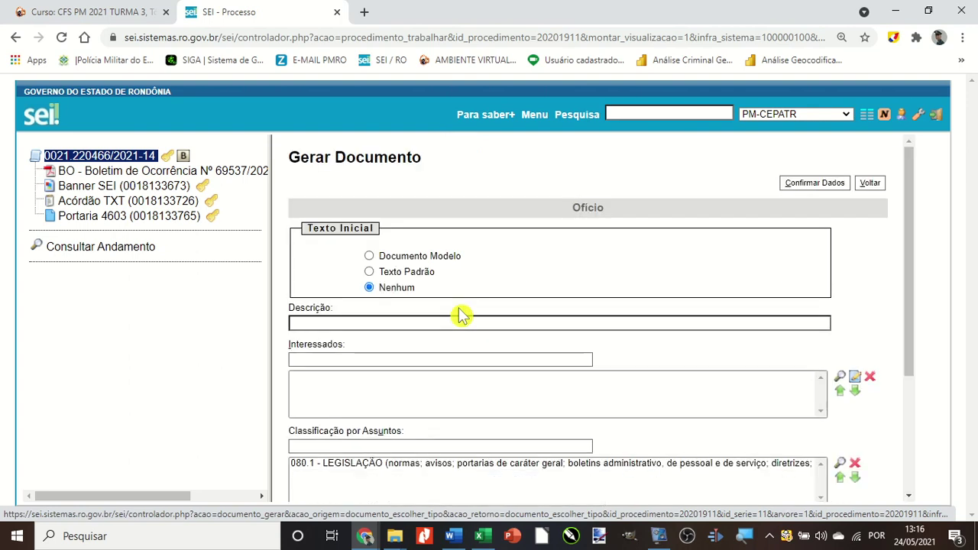
scroll(463, 314, down, 1)
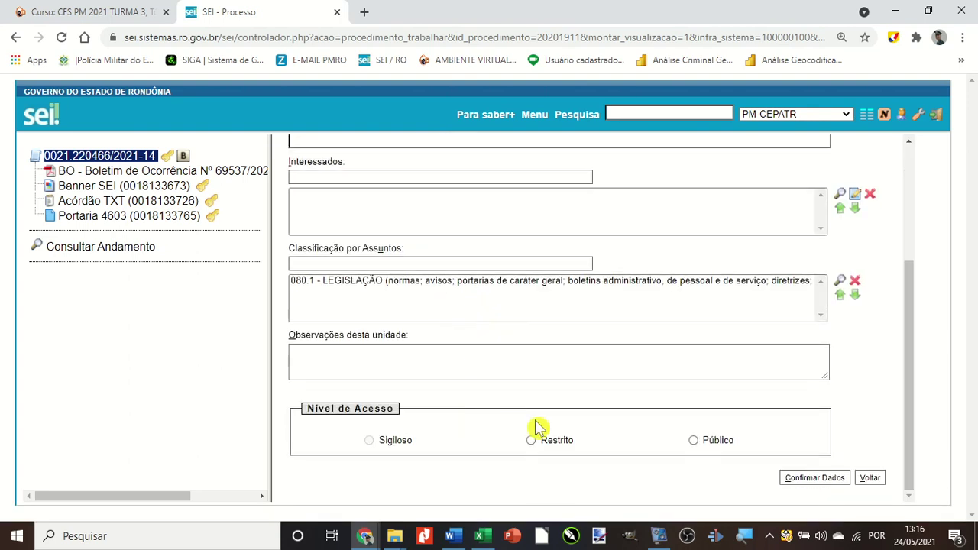
click(544, 442)
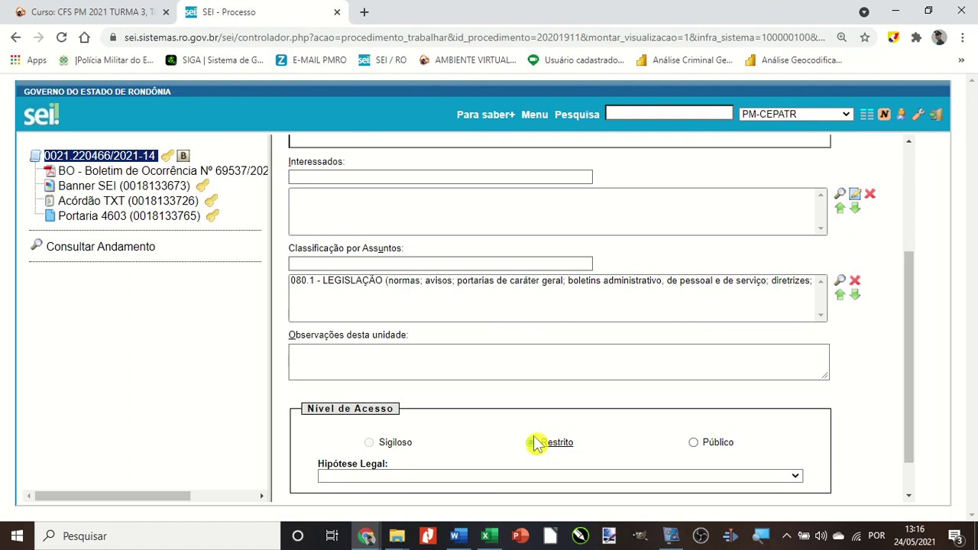
click(411, 483)
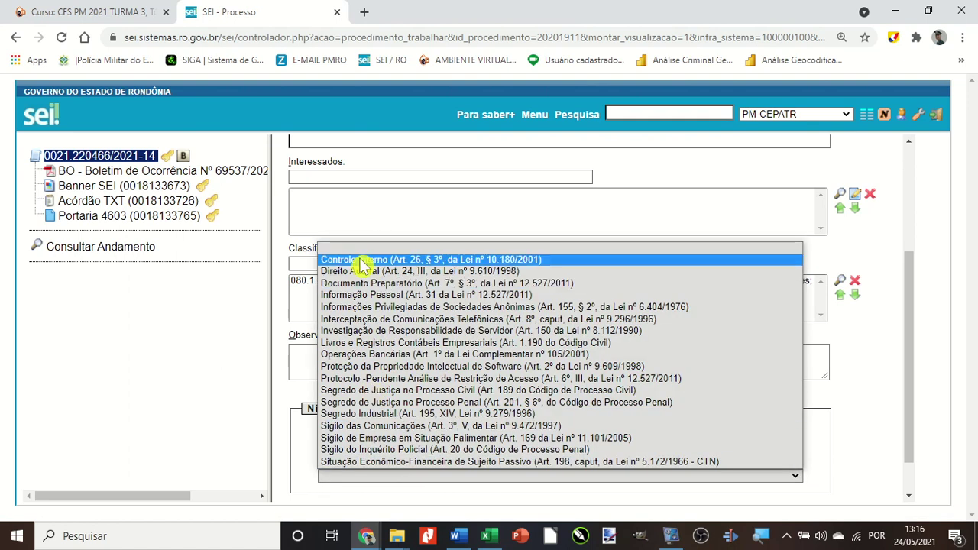
click(369, 260)
scroll(426, 312, up, 3)
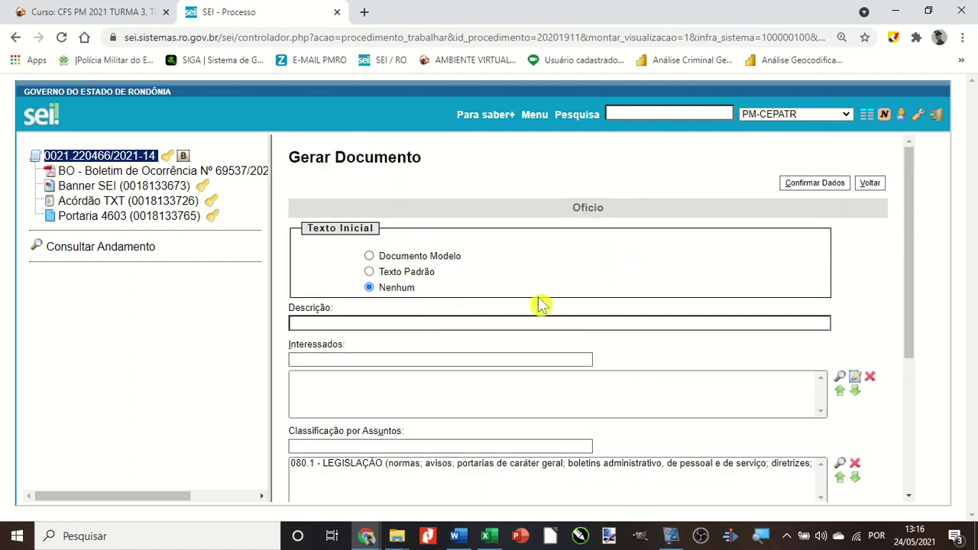
scroll(589, 286, down, 3)
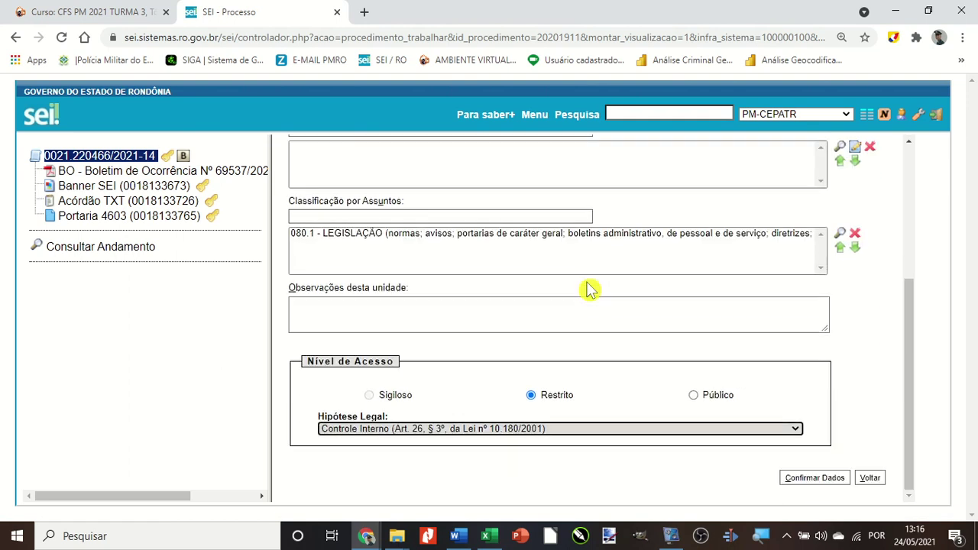
click(804, 480)
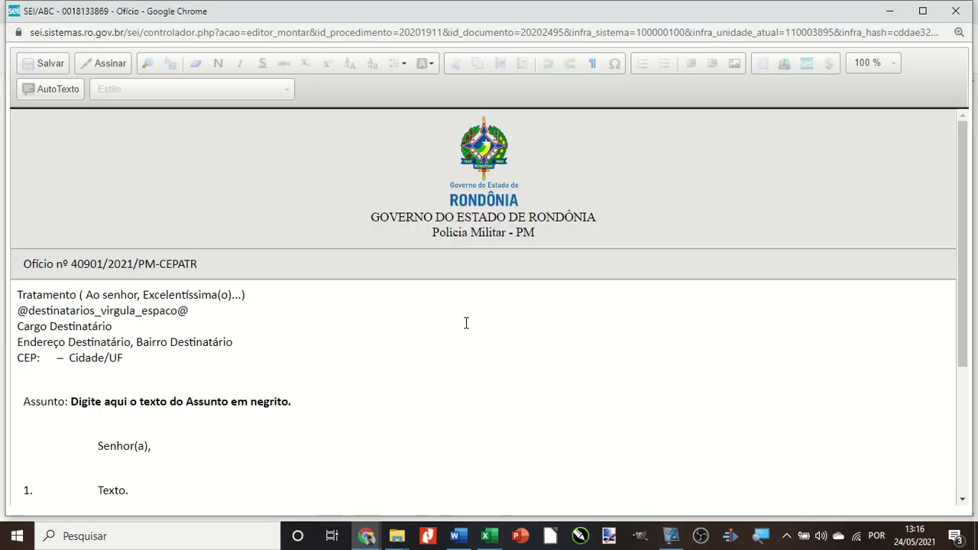
Replace the recipient placeholders with 'Ao Excelentíssimo Senhor', the addressee's name and 'Secretária de Finanças'.
drag(14, 294, 183, 353)
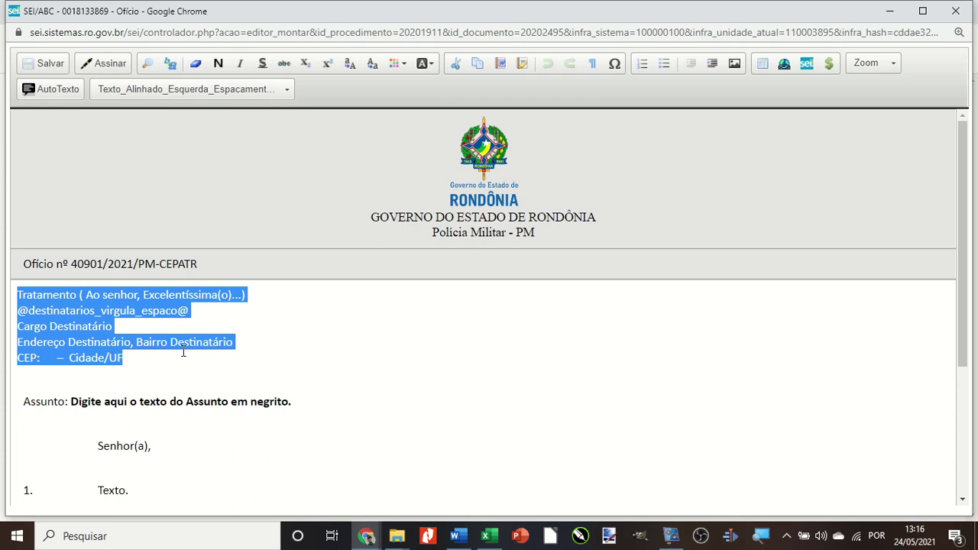
text(Ao E)
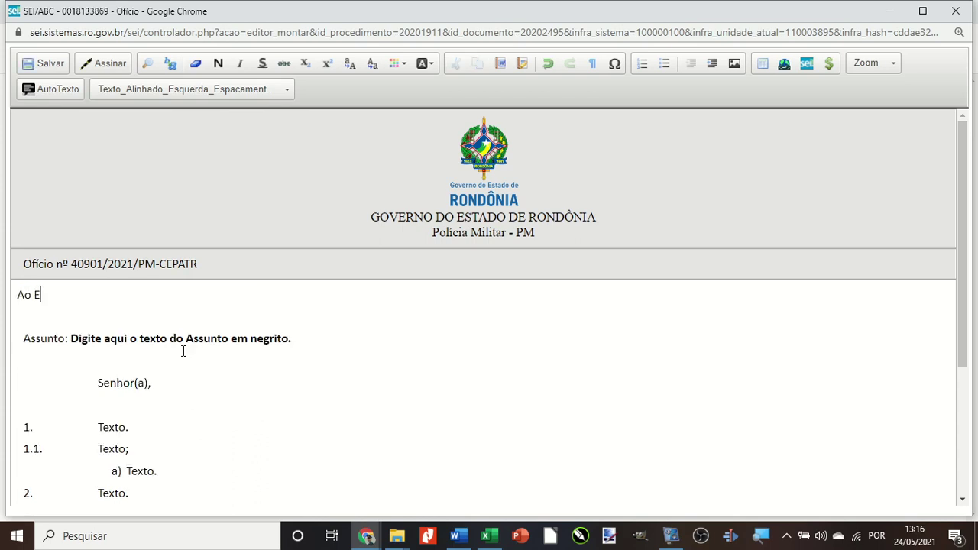
text(xcelentíssmo SEnhor)
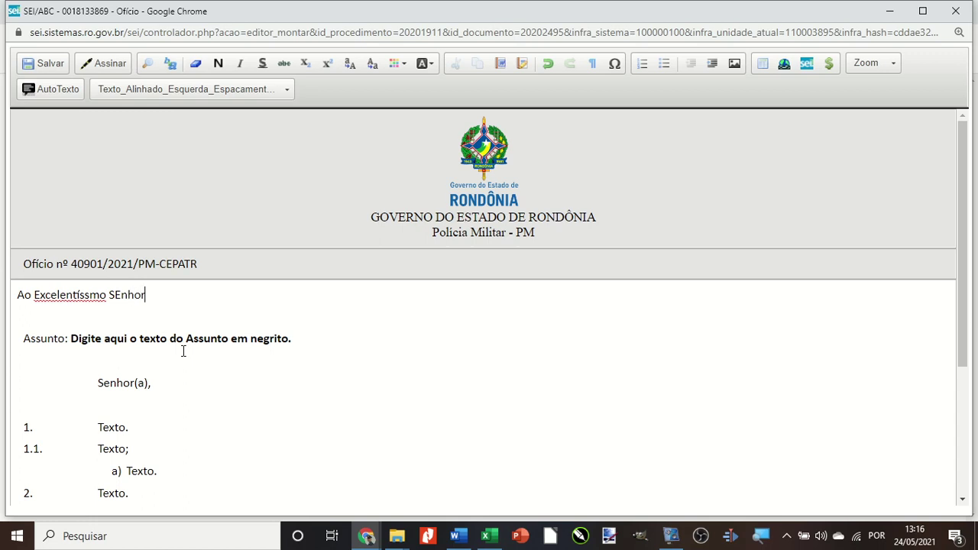
key(Left)
key(Left)
key(Left)
key(Left)
key(BackSpace)
text(e)
key(Left)
key(Left)
key(Left)
key(Left)
key(Left)
key(Left)
key(Left)
key(Left)
text(i)
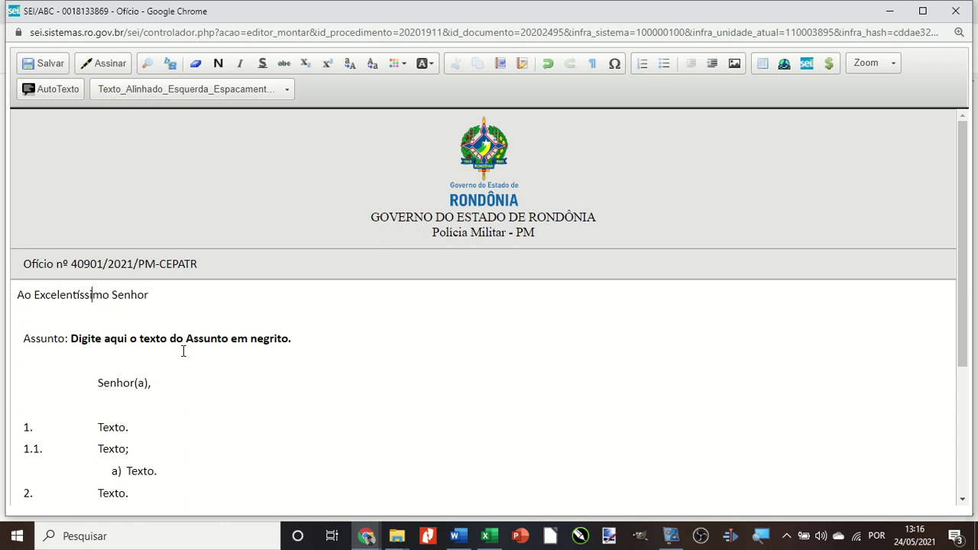
key(Return)
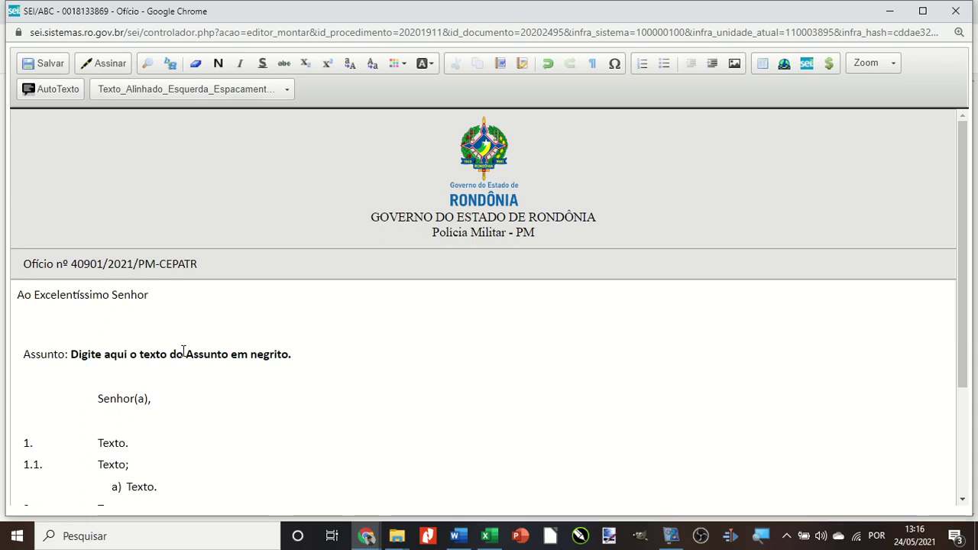
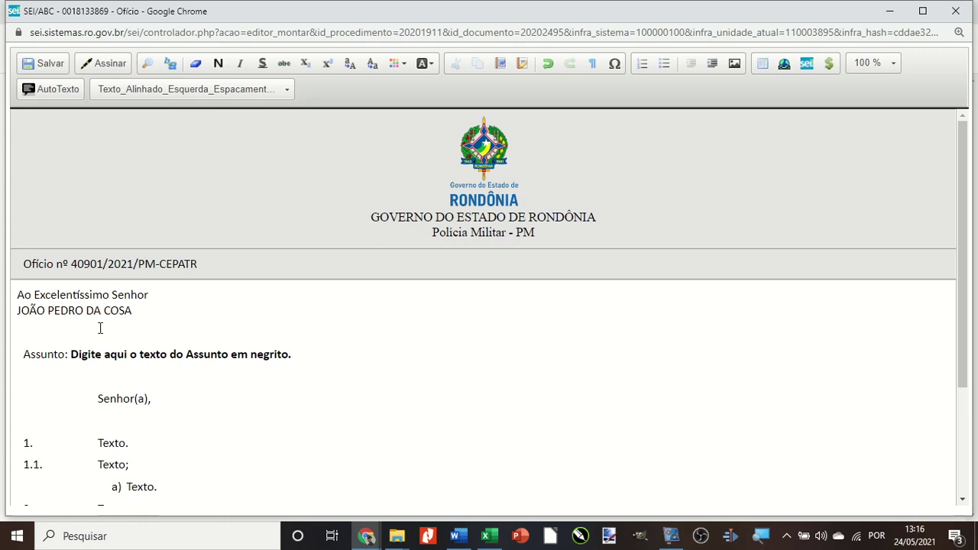
click(148, 318)
key(Return)
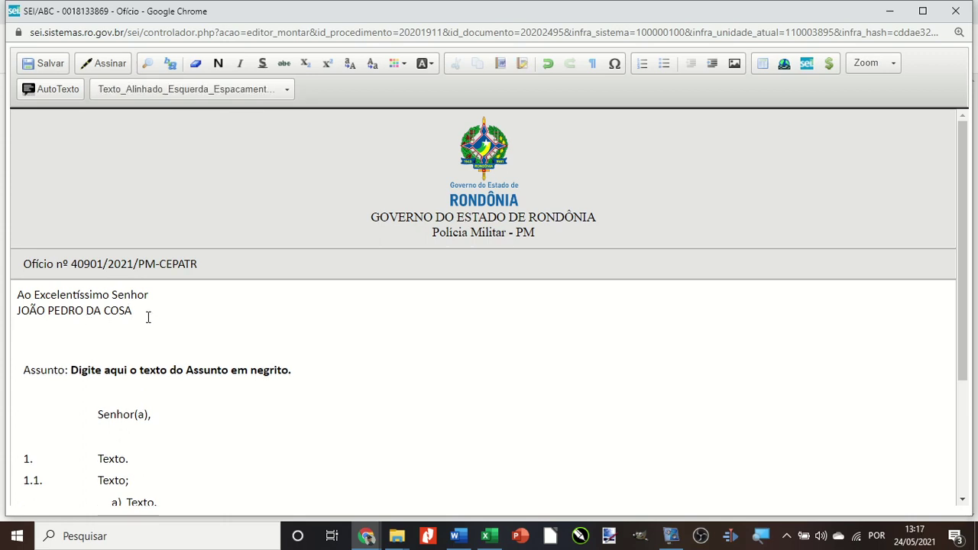
text(Secr)
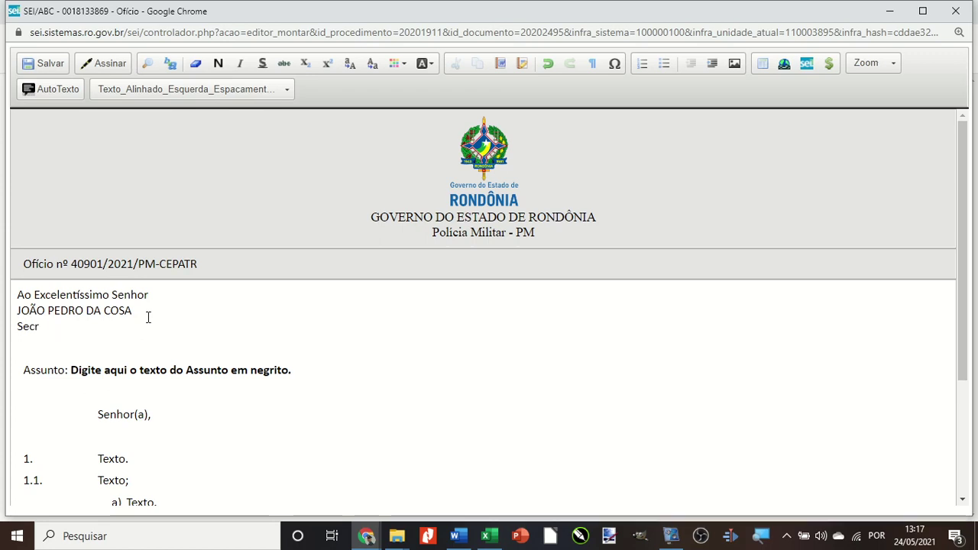
text(reária de Finanças)
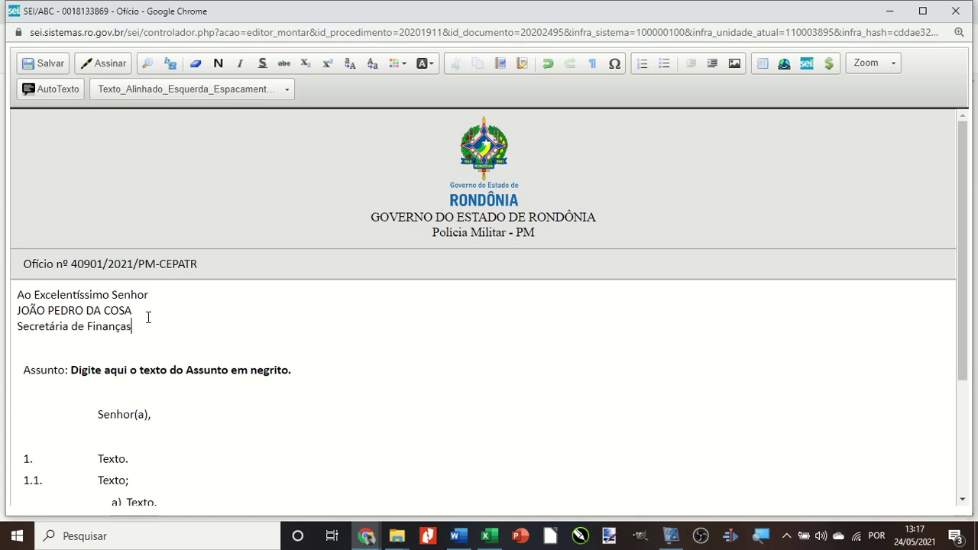
Add the subject 'Assunto: Solicitação de Informação' in bold and delete the template Assunto line.
key(Return)
text(Assunto)
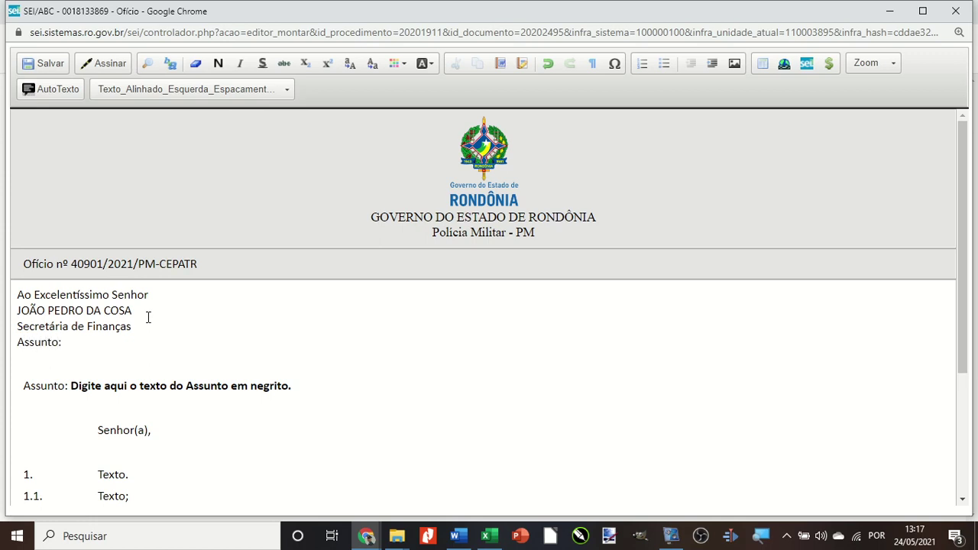
text(: Solici)
text(tação de)
key(BackSpace)
key(BackSpace)
key(BackSpace)
key(BackSpace)
key(BackSpace)
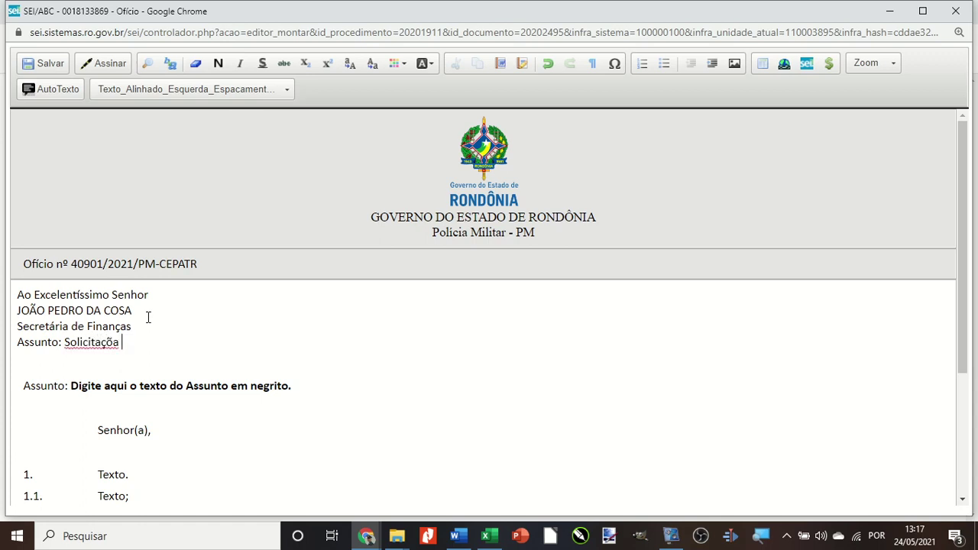
text(ão de Informação)
scroll(147, 315, down, 1)
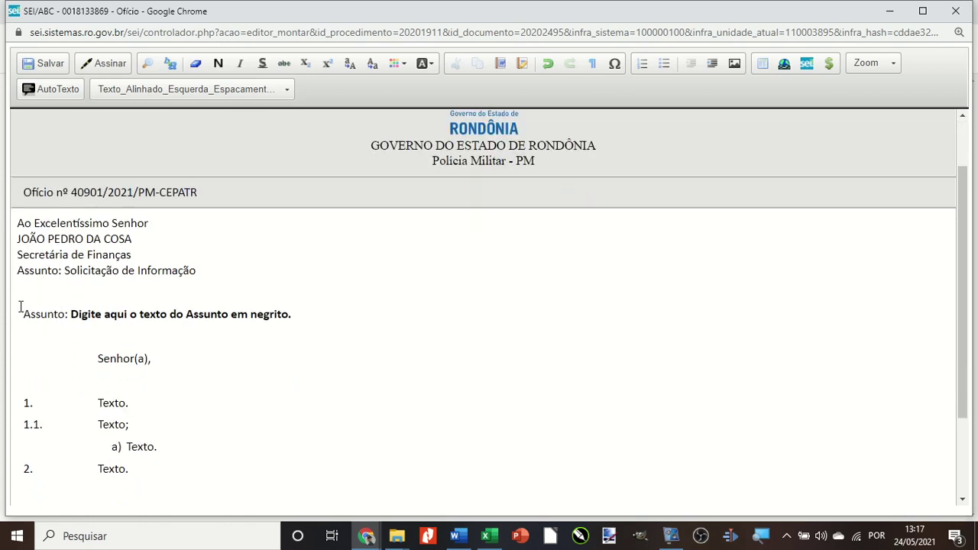
drag(23, 314, 256, 324)
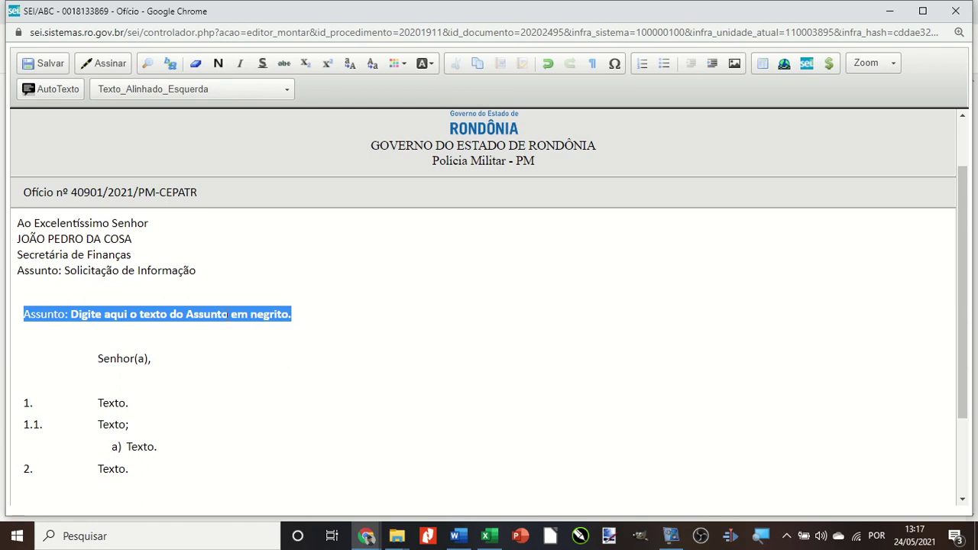
key(BackSpace)
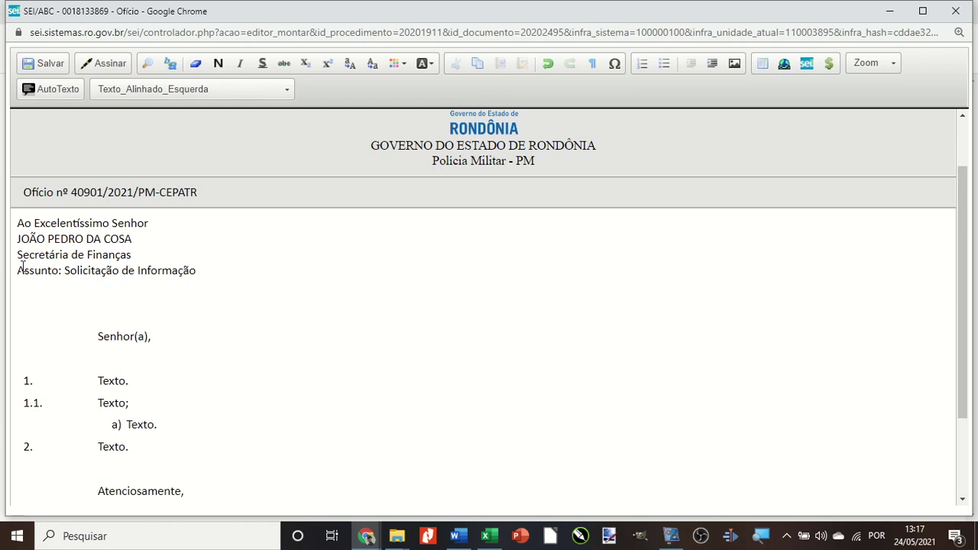
click(20, 269)
key(Return)
drag(65, 286, 196, 285)
click(218, 62)
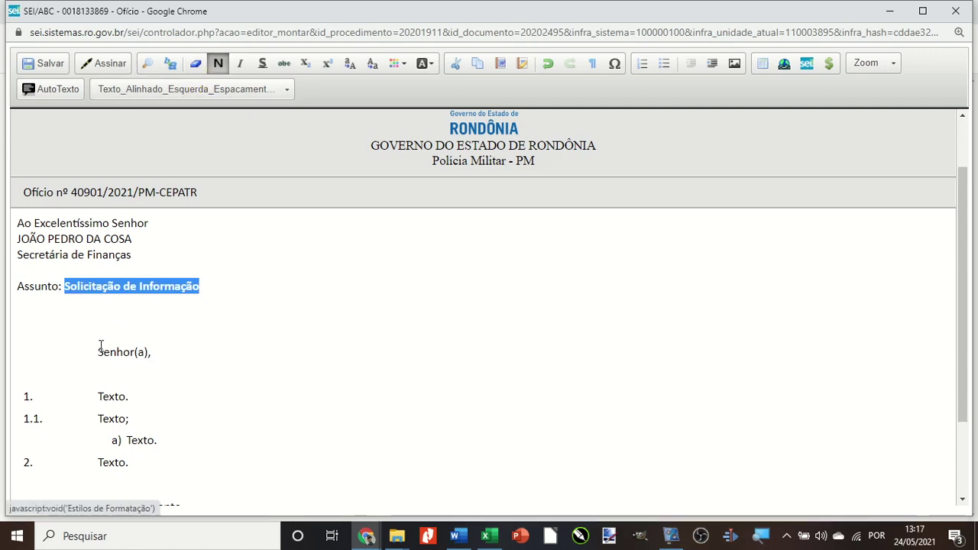
Change the salutation to 'Senhor Secretário' and start paragraph 1 with 'Ao tempo em que cumprimento .....'.
click(132, 352)
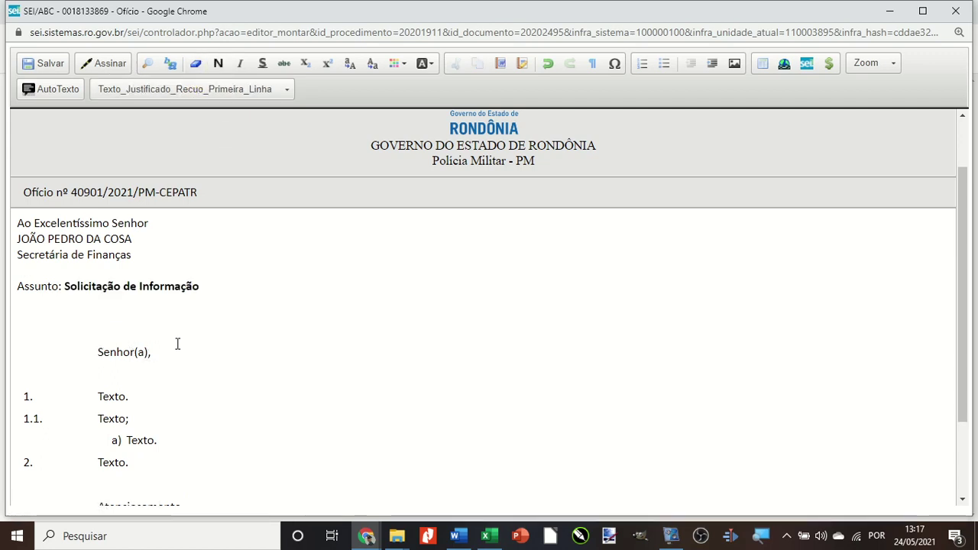
key(shift+Right)
key(shift+Right)
key(shift+Right)
key(Delete)
text(Secretário)
key(Down)
key(Down)
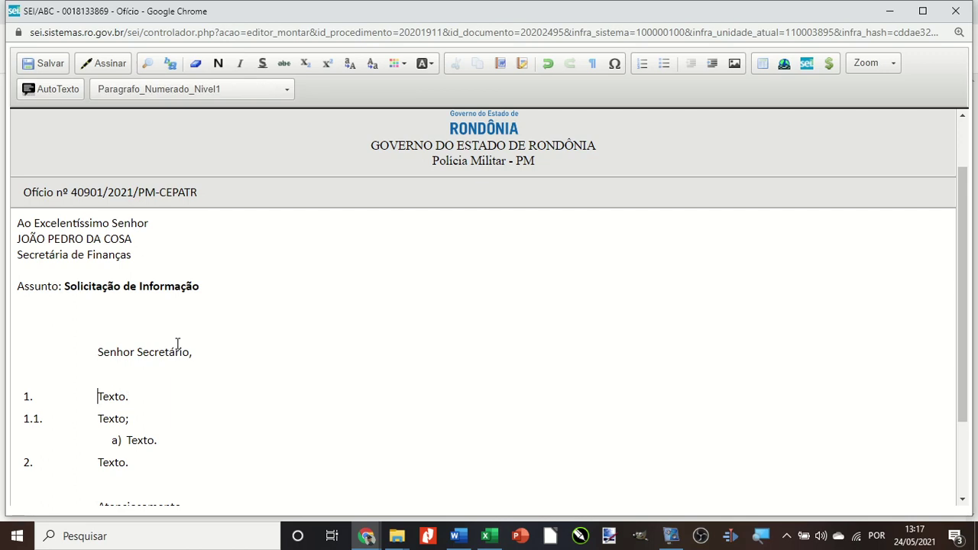
key(shift+Down)
key(shift+Down)
key(shift+Down)
key(shift+Down)
text(A)
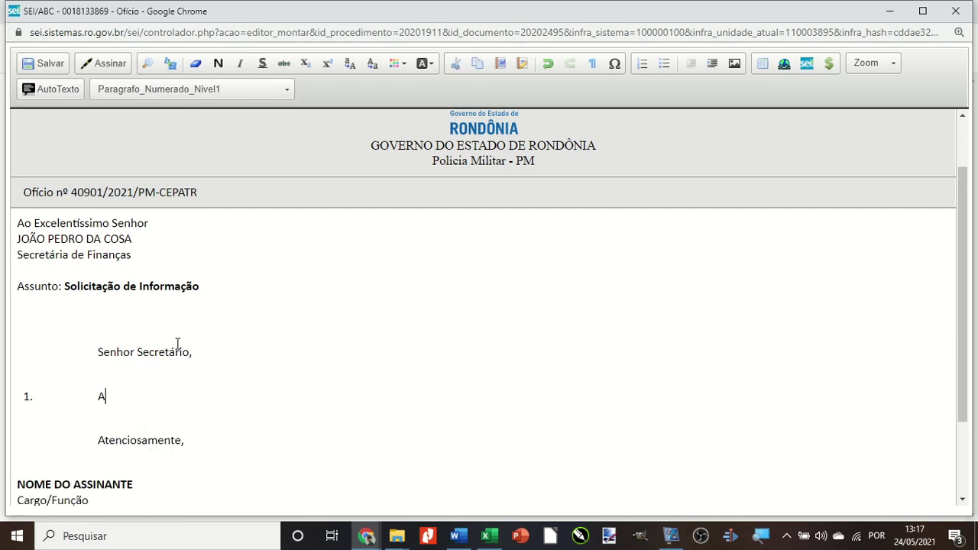
text(o tempo qum q)
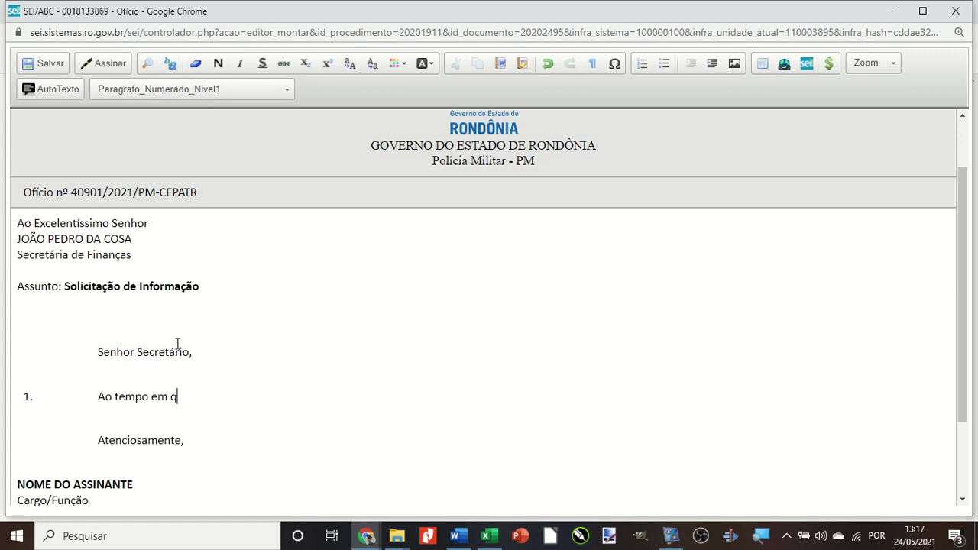
text(ue cumpriment)
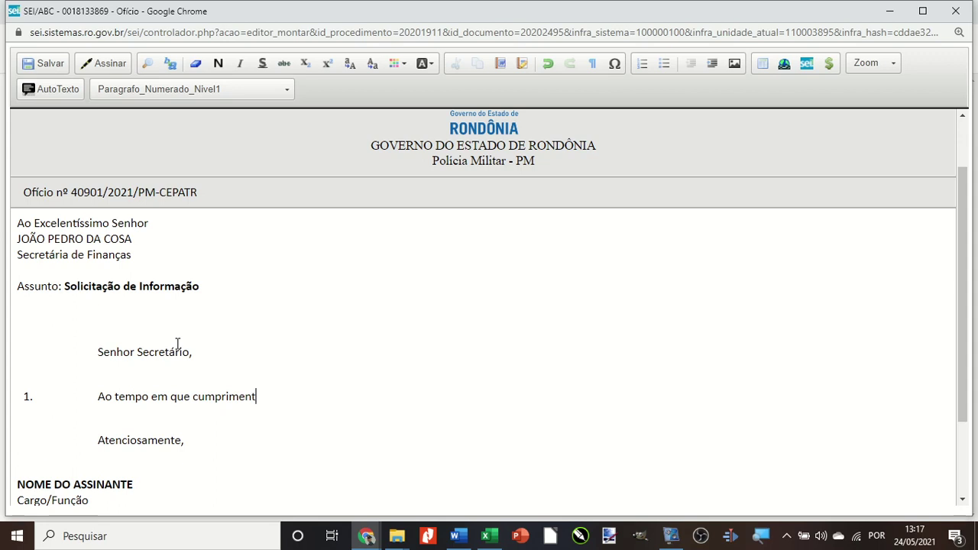
text(o .....)
scroll(186, 356, down, 3)
drag(93, 393, 19, 429)
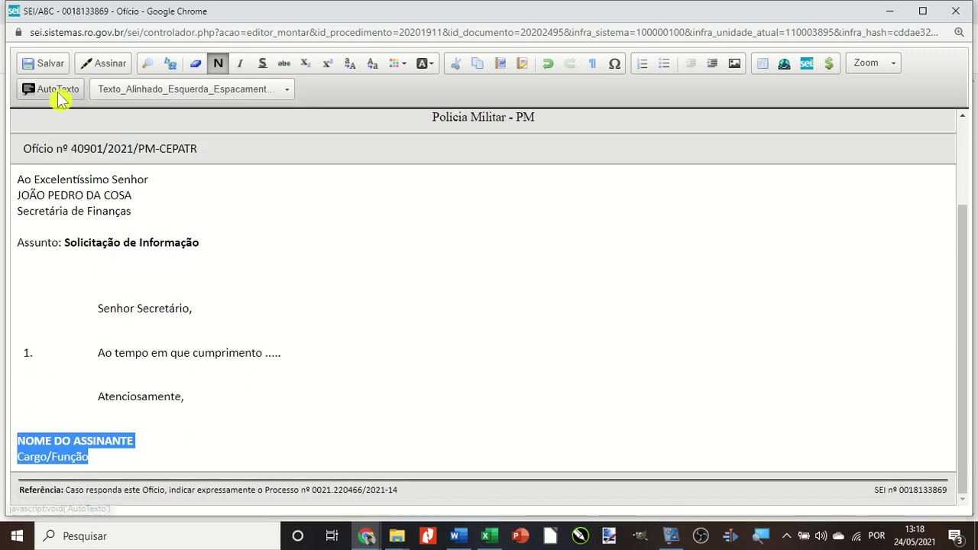
Replace the signer placeholder with the saved Assinatura auto-text.
click(58, 92)
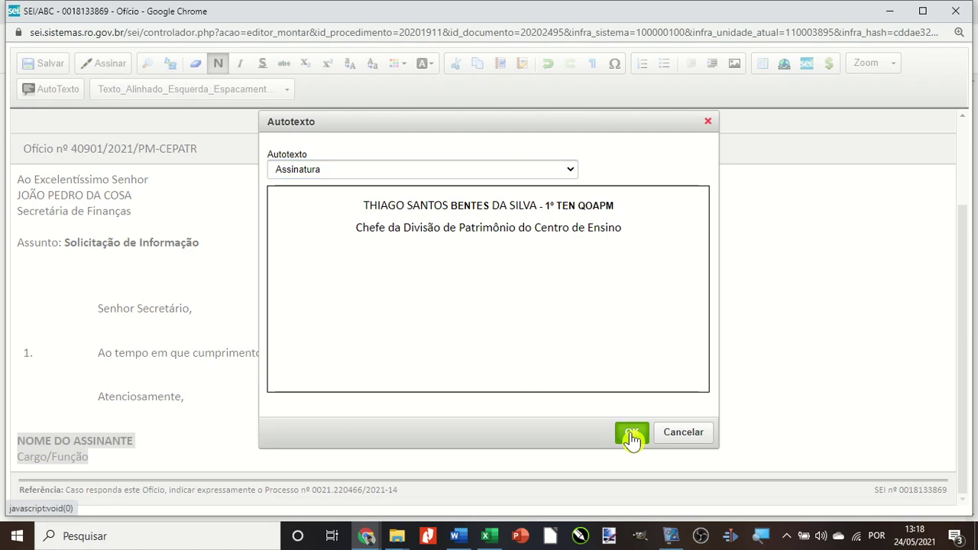
click(633, 434)
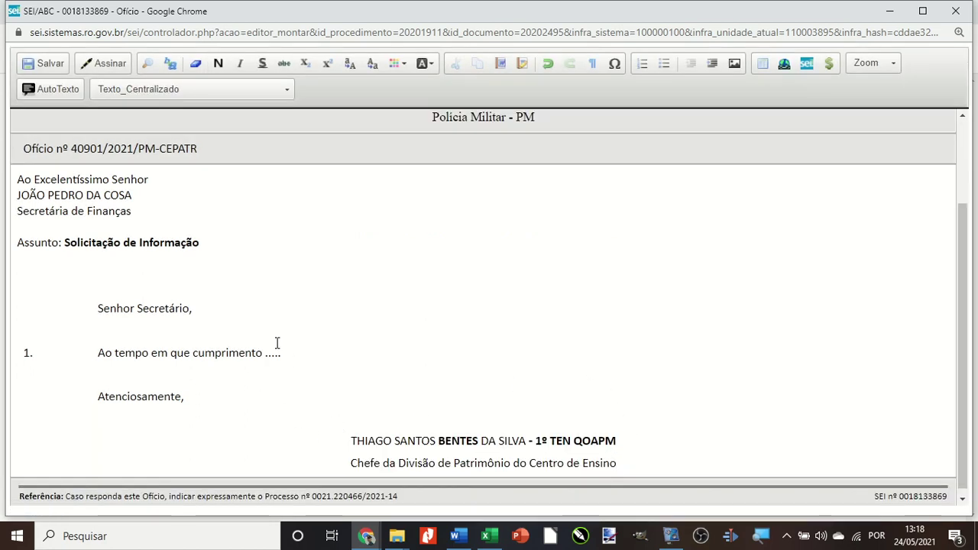
scroll(325, 370, up, 2)
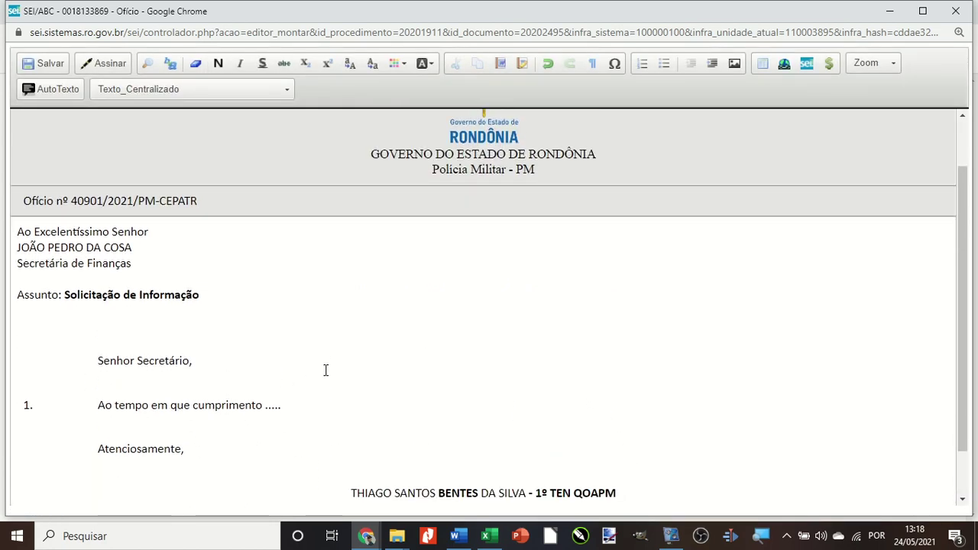
scroll(325, 370, down, 2)
Add an empty numbered paragraph 2 after the opening paragraph.
click(35, 344)
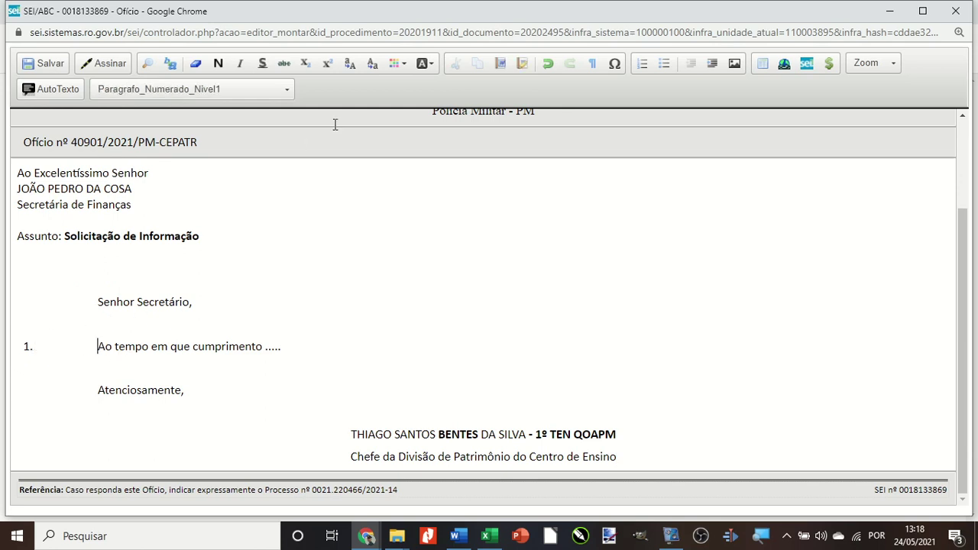
click(643, 67)
click(643, 67)
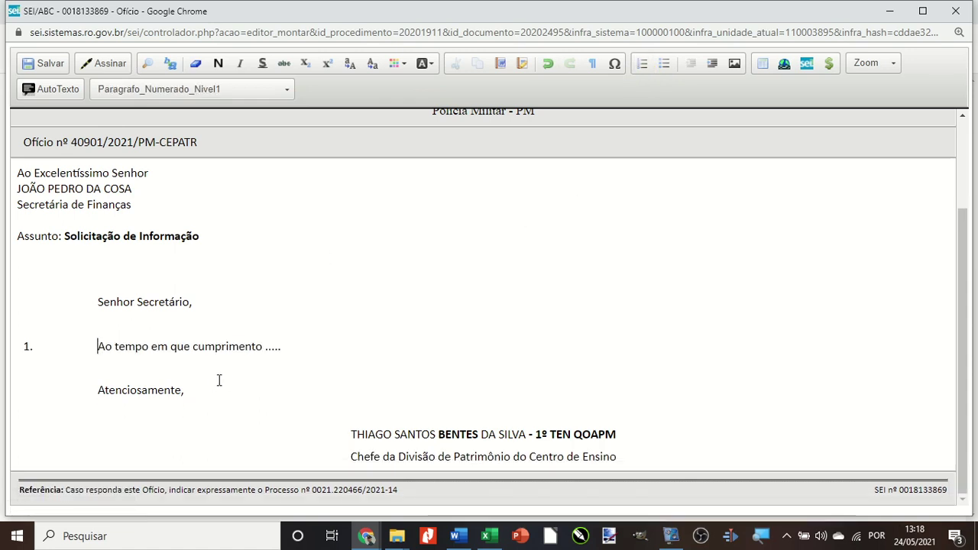
click(303, 348)
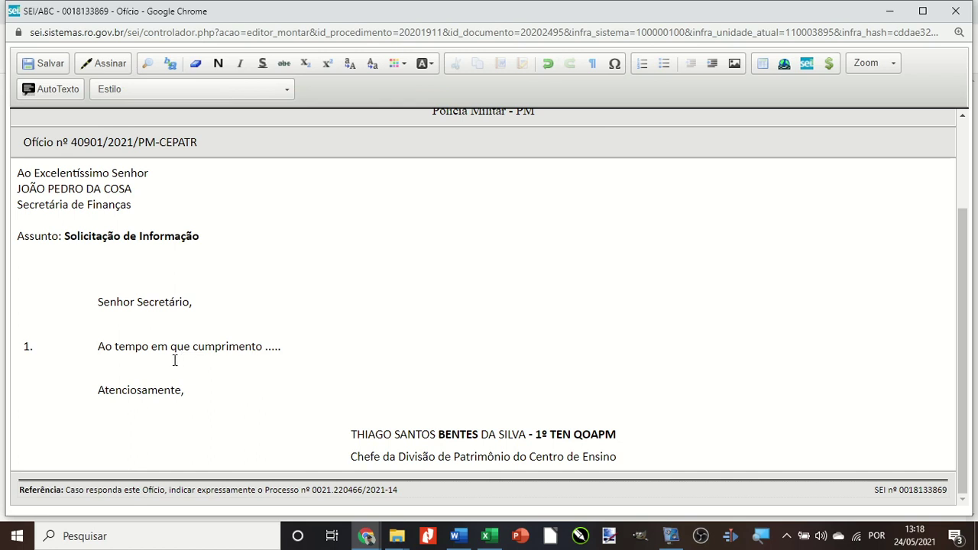
click(253, 346)
click(287, 347)
key(Return)
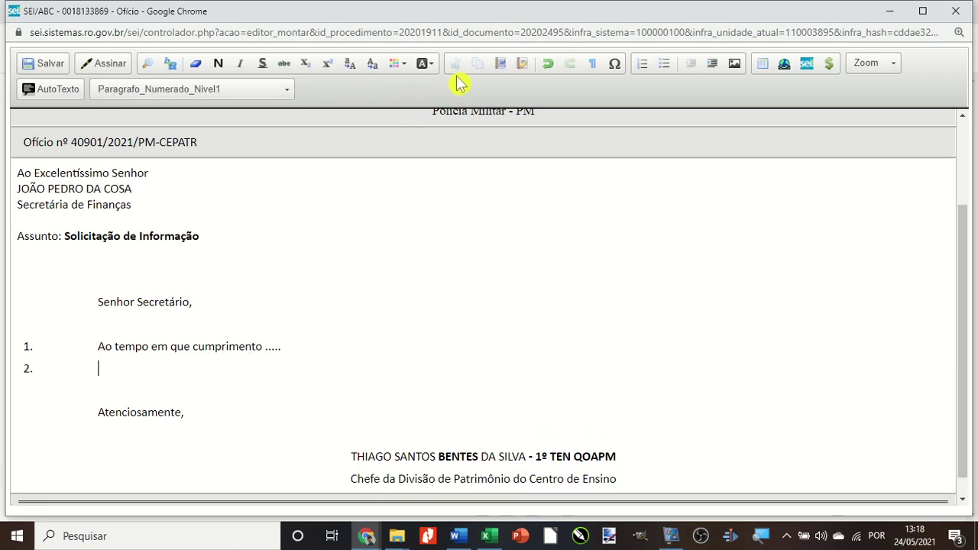
Insert botão_google_meet_bentes3 from the Imagens folder into the Ofício body after item 2.
click(735, 64)
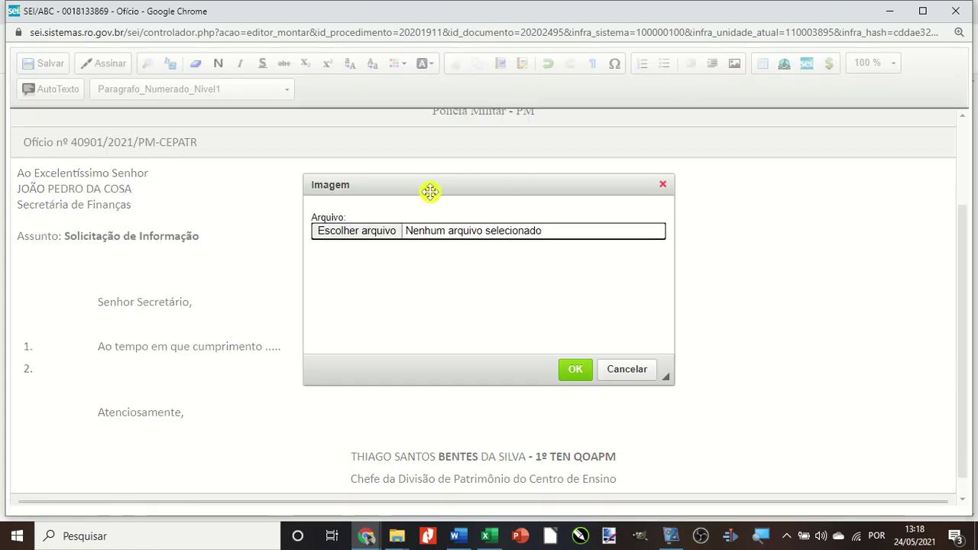
click(349, 236)
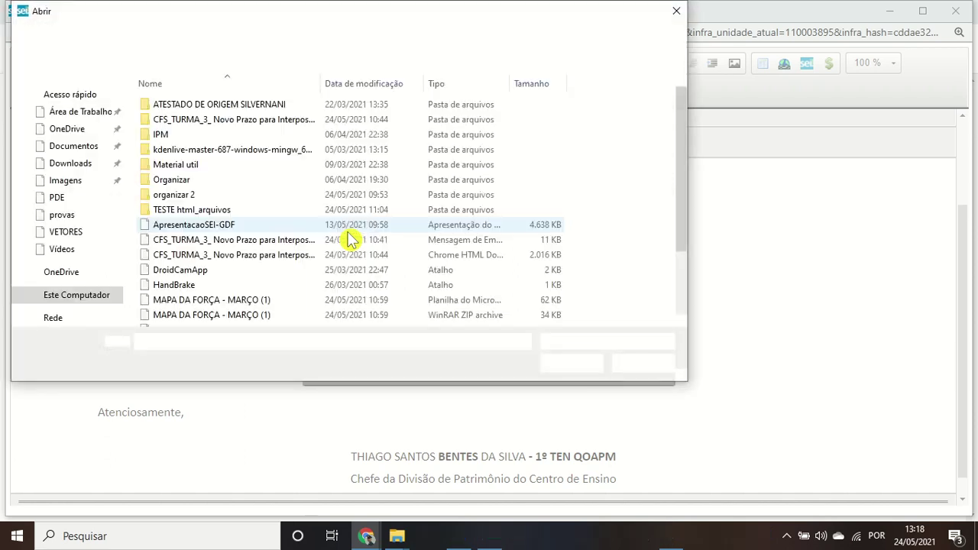
click(62, 182)
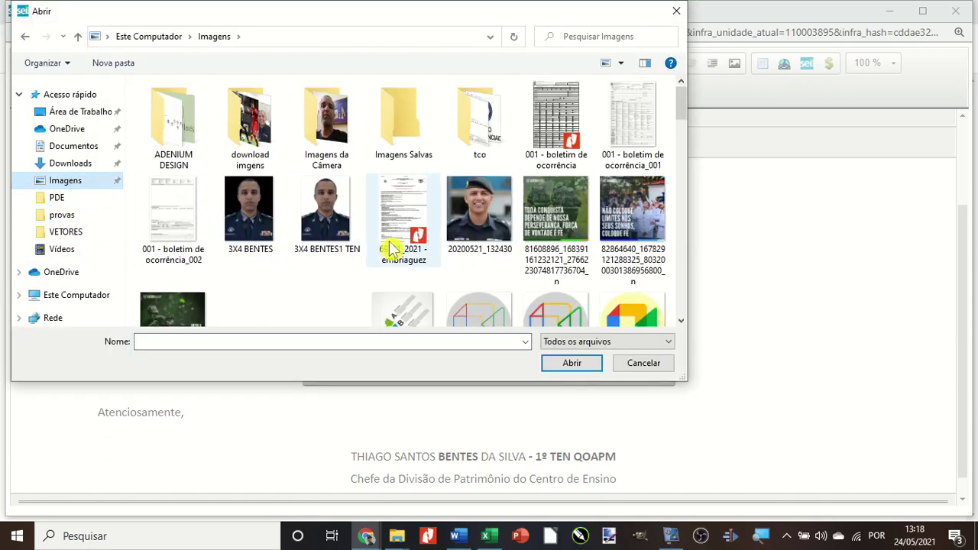
scroll(391, 248, down, 1)
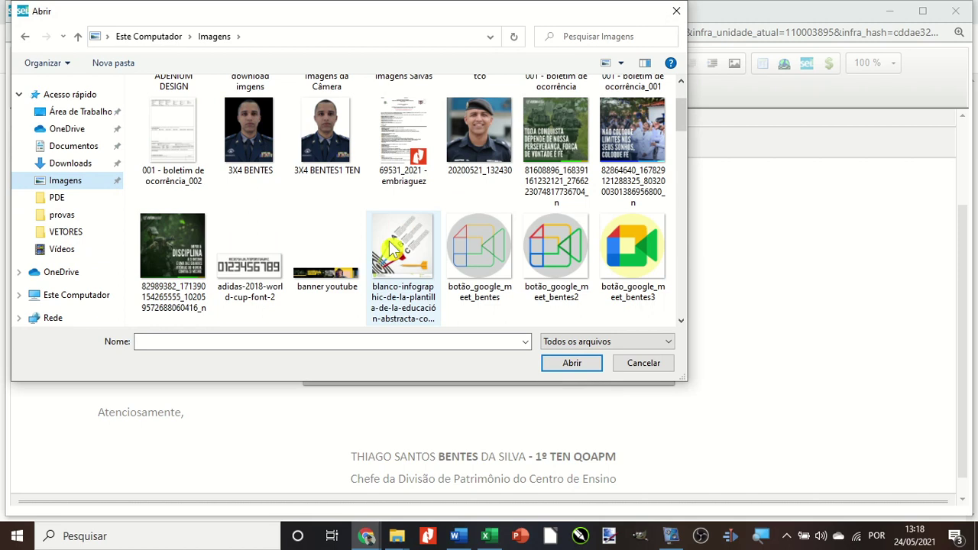
click(641, 244)
click(570, 364)
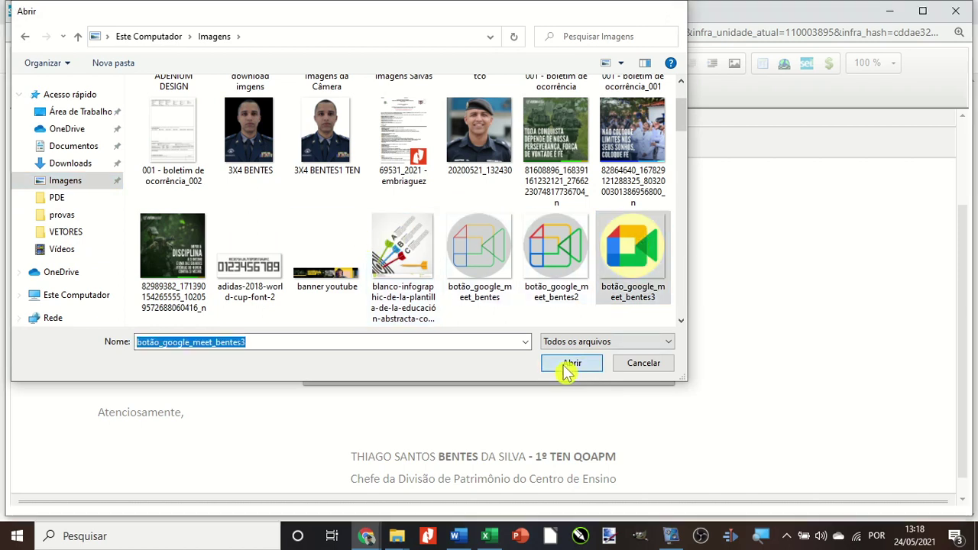
click(574, 372)
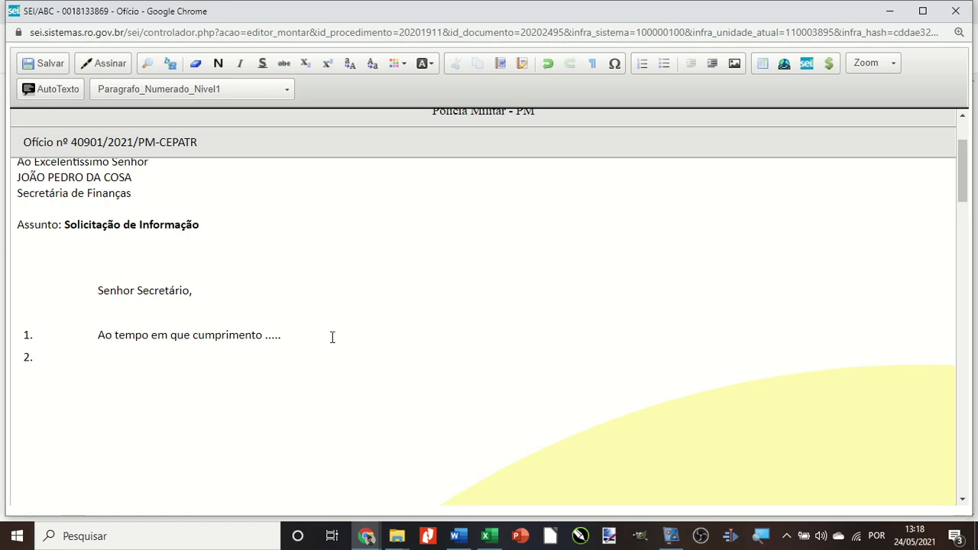
scroll(526, 397, down, 10)
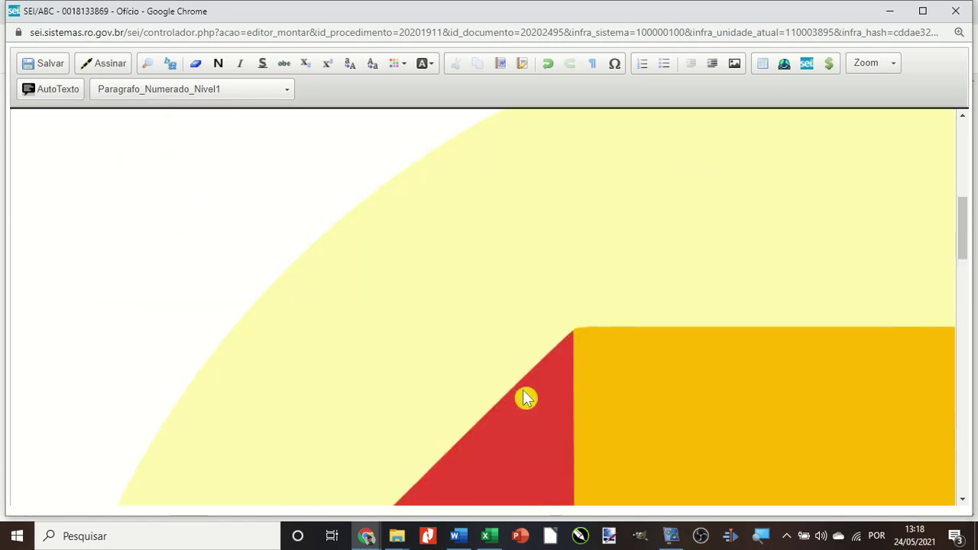
scroll(526, 397, down, 5)
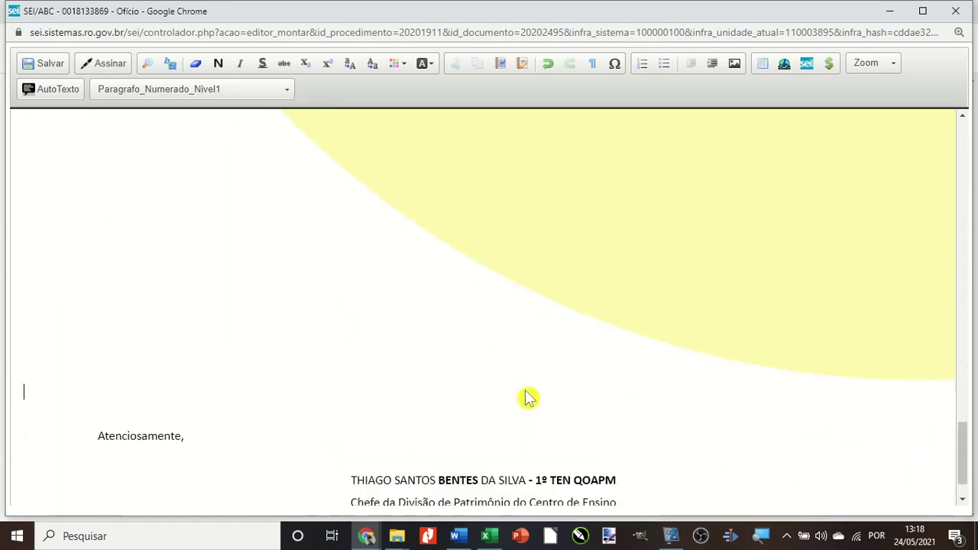
scroll(527, 397, up, 10)
scroll(527, 398, up, 8)
scroll(524, 398, down, 3)
scroll(526, 397, down, 2)
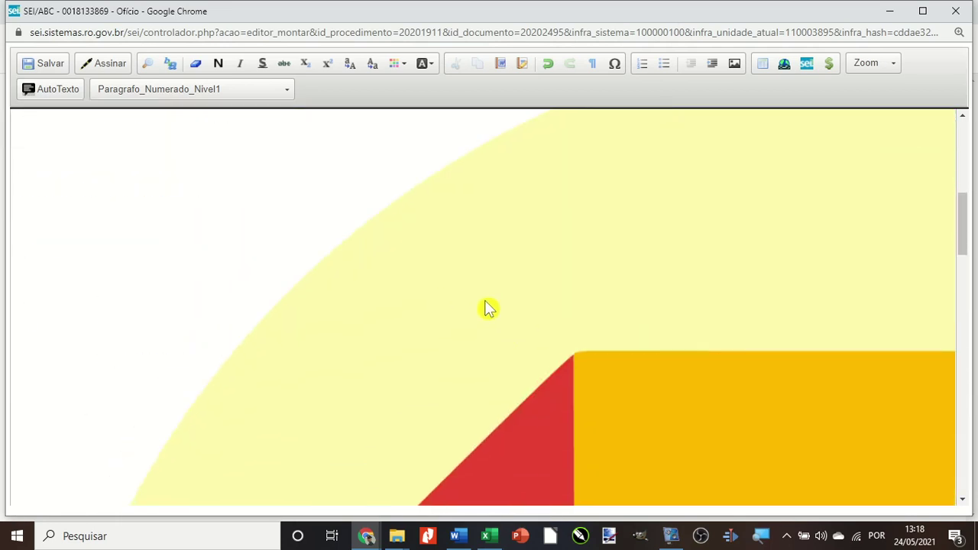
Resize the Google Meet image to width 150, after first trying 300.
double_click(489, 309)
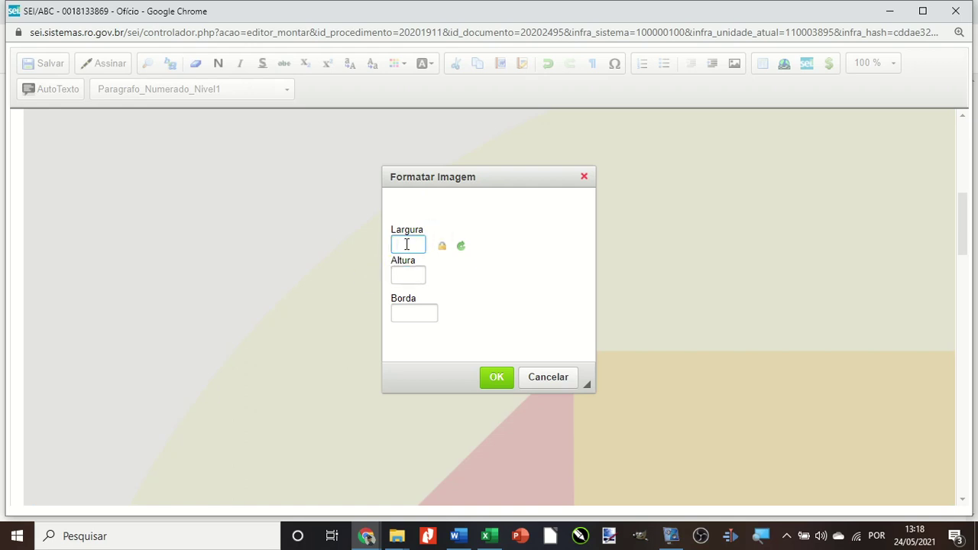
text(300)
click(498, 380)
click(434, 308)
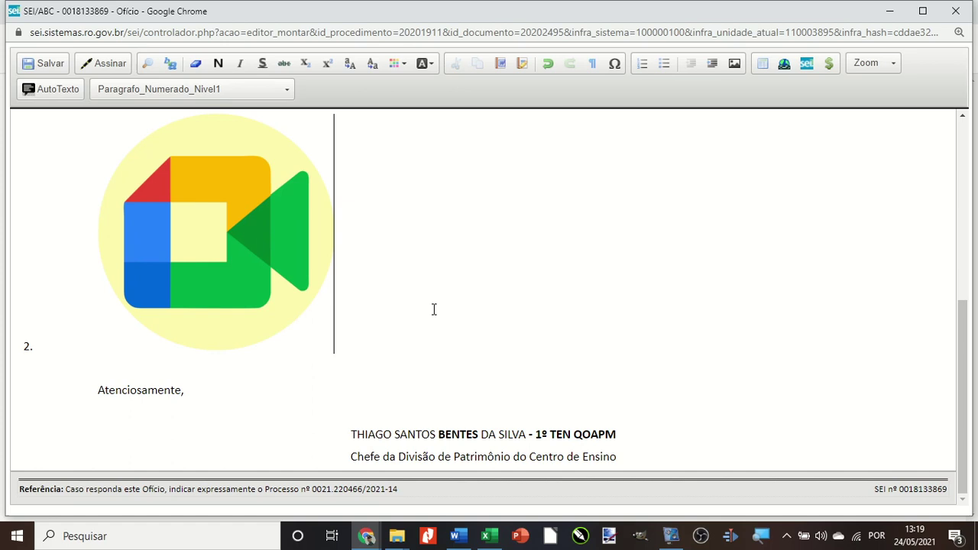
scroll(434, 309, up, 2)
scroll(433, 309, down, 1)
double_click(196, 295)
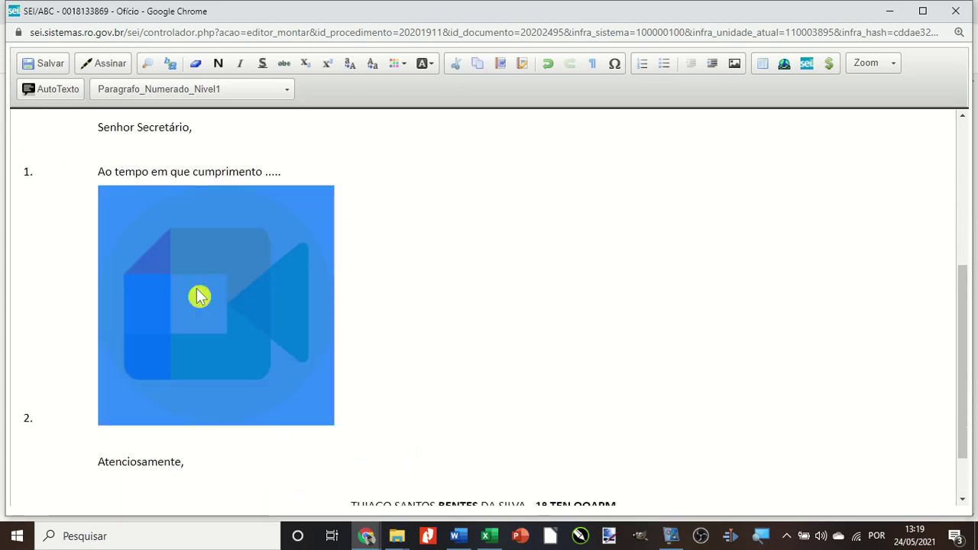
text(150)
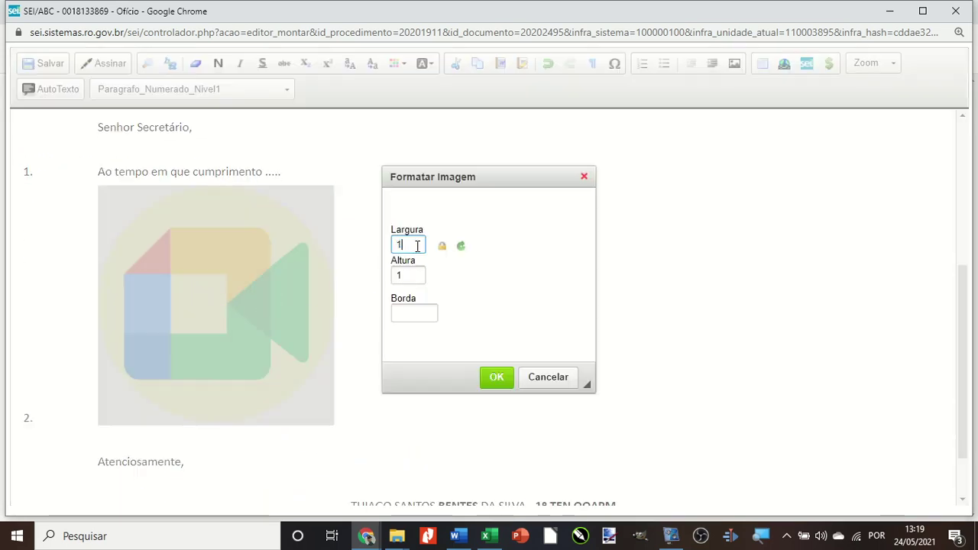
click(496, 377)
click(123, 374)
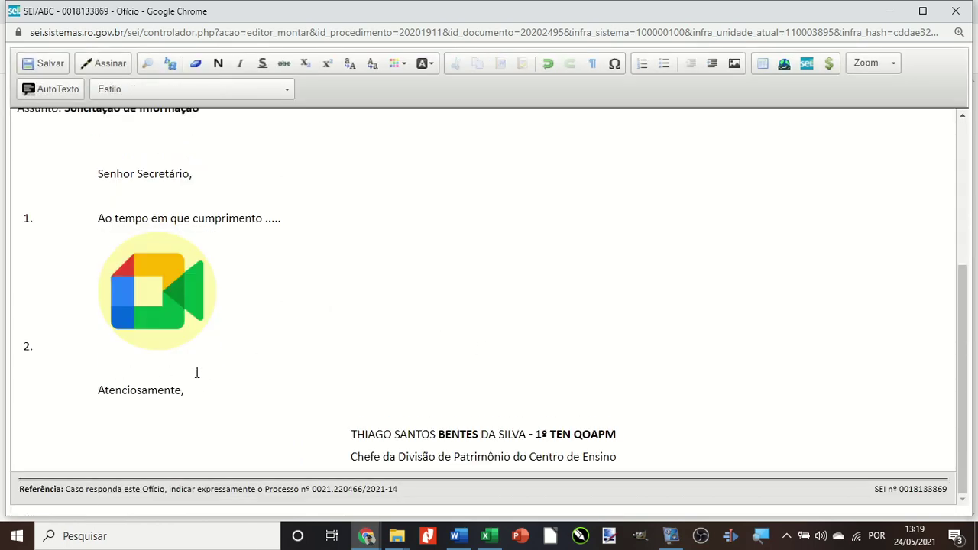
Centre the image by applying the Tabela_Texto_Centralizado style.
click(94, 390)
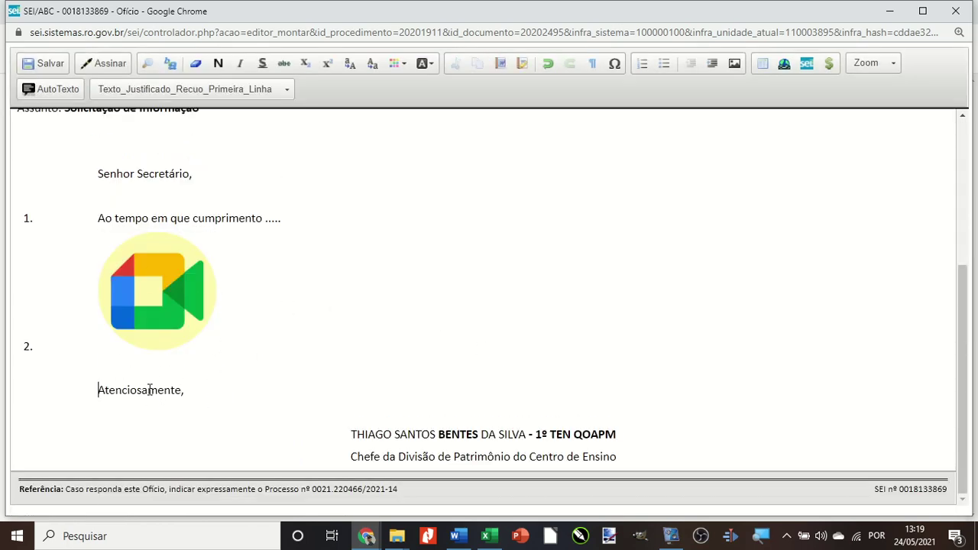
click(166, 302)
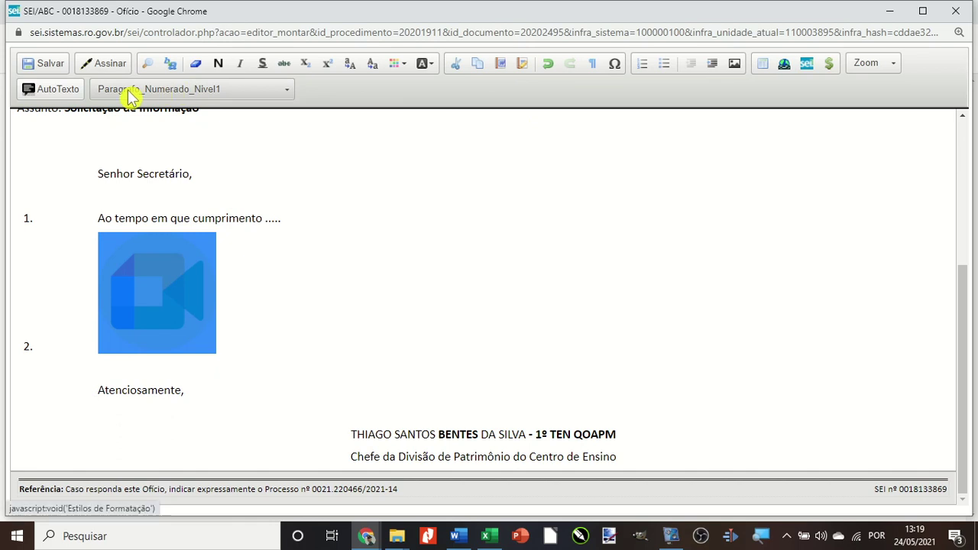
click(170, 95)
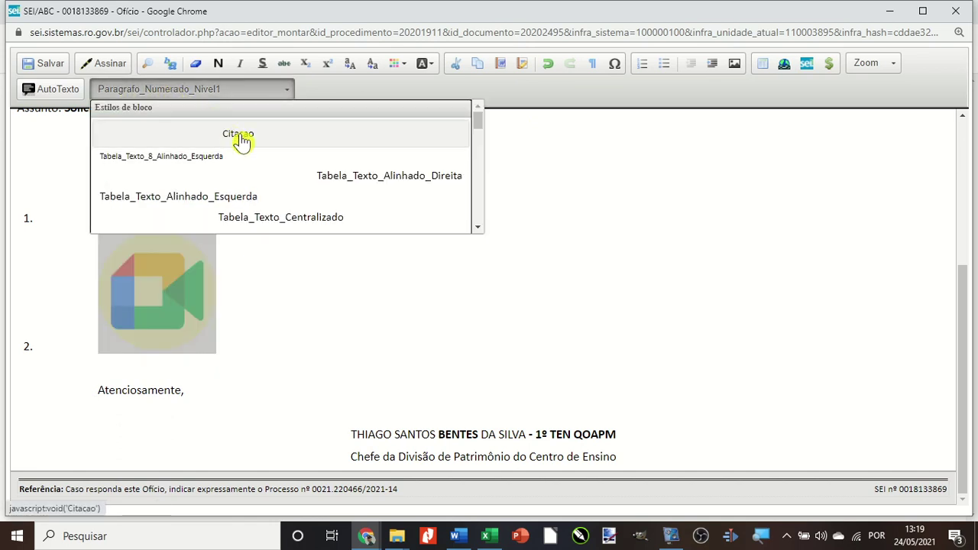
click(264, 223)
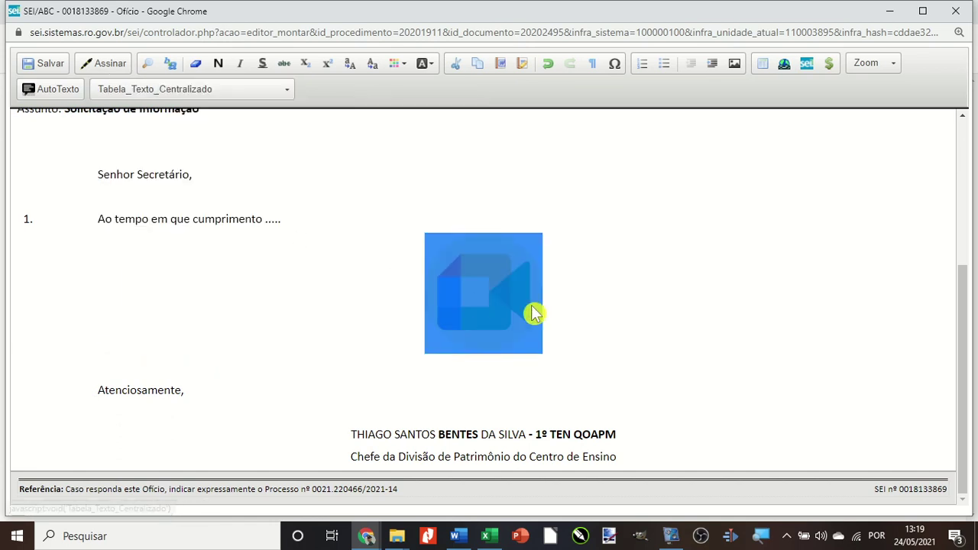
click(576, 291)
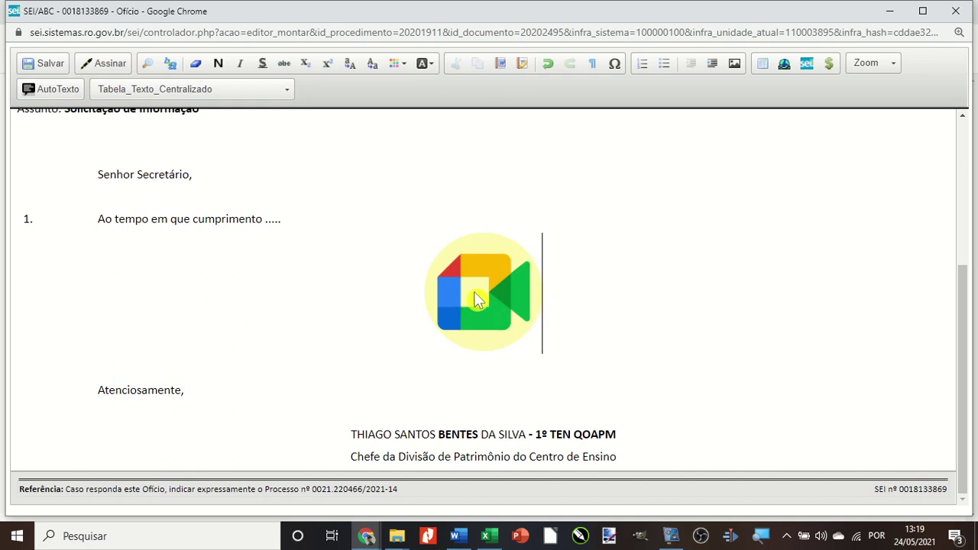
click(100, 390)
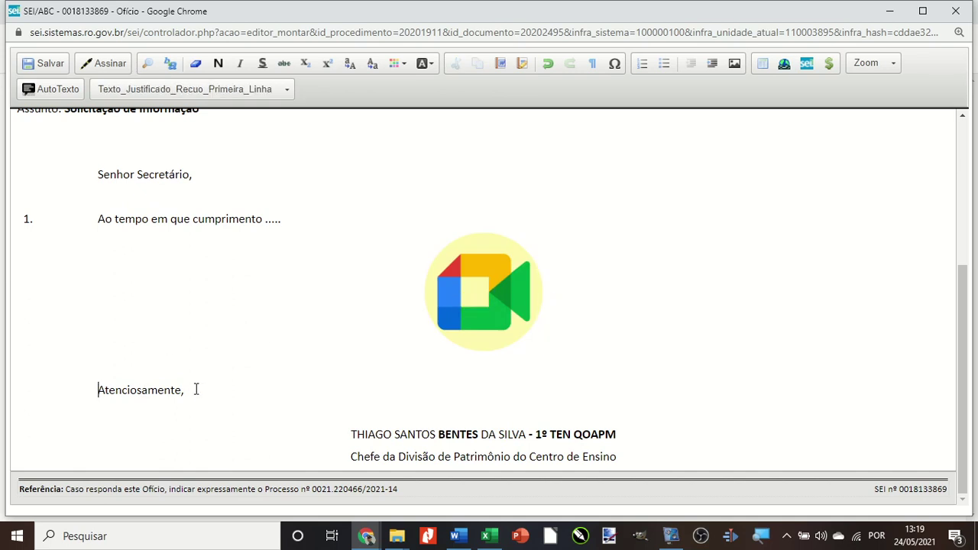
Add 'Apresento os policias abaixo relacionados:' before Atenciosamente, followed by an empty line.
key(Return)
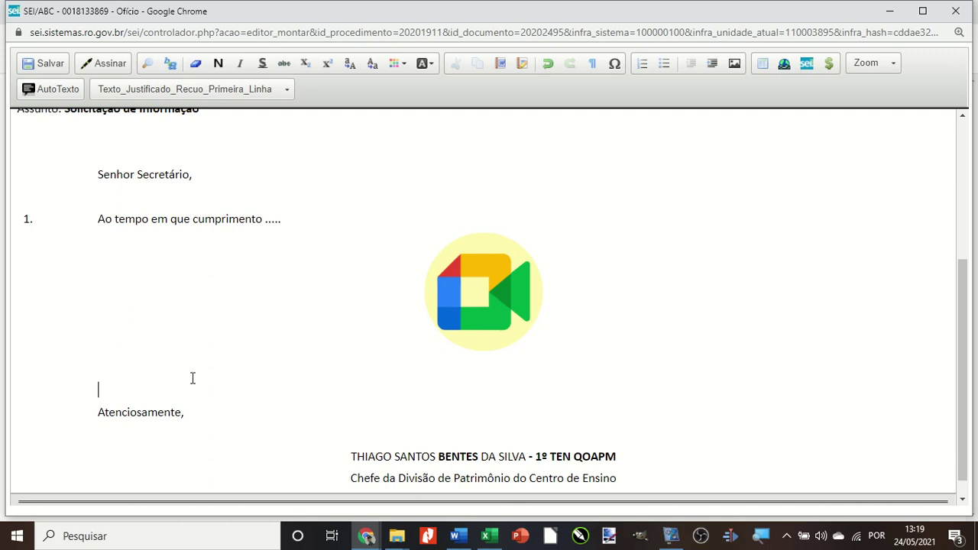
text(Aprese)
key(BackSpace)
key(BackSpace)
text(sento os policias abaixo )
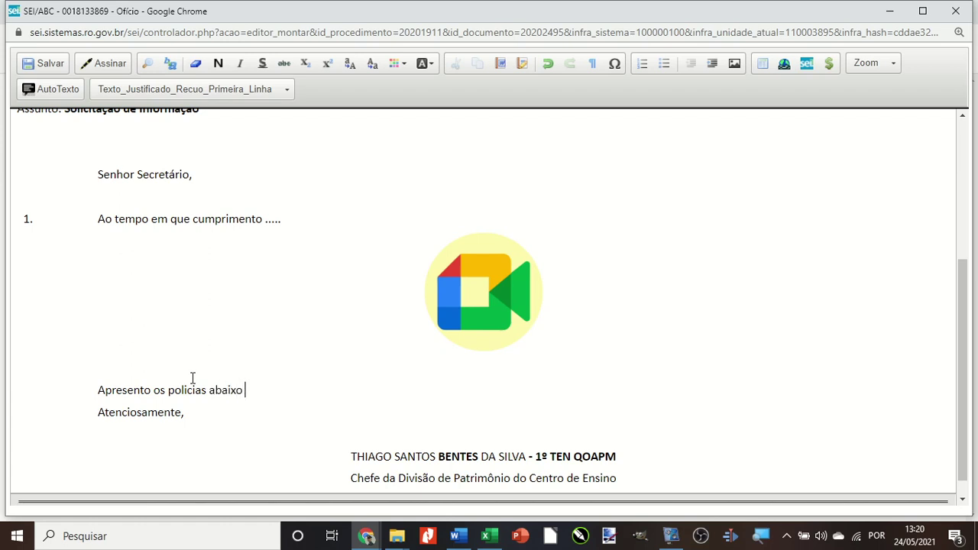
text(relacio)
key(BackSpace)
text(ionados:)
key(Return)
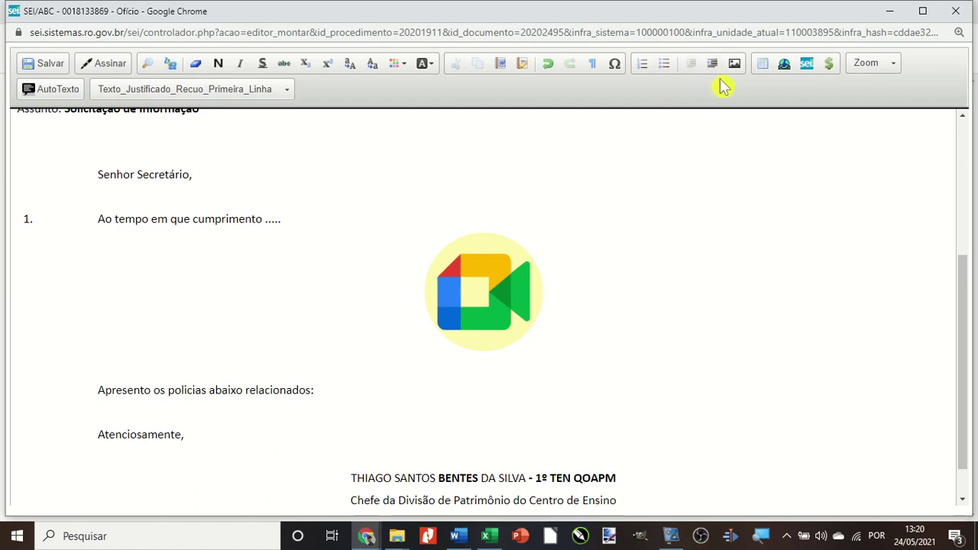
Insert a table with 5 rows and 4 columns below the sentence.
click(764, 67)
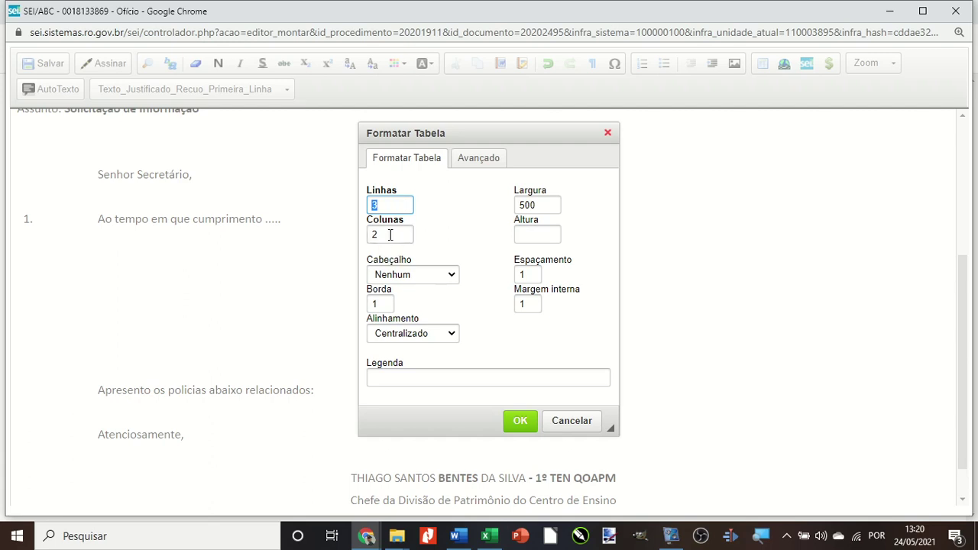
click(390, 235)
key(BackSpace)
text(4)
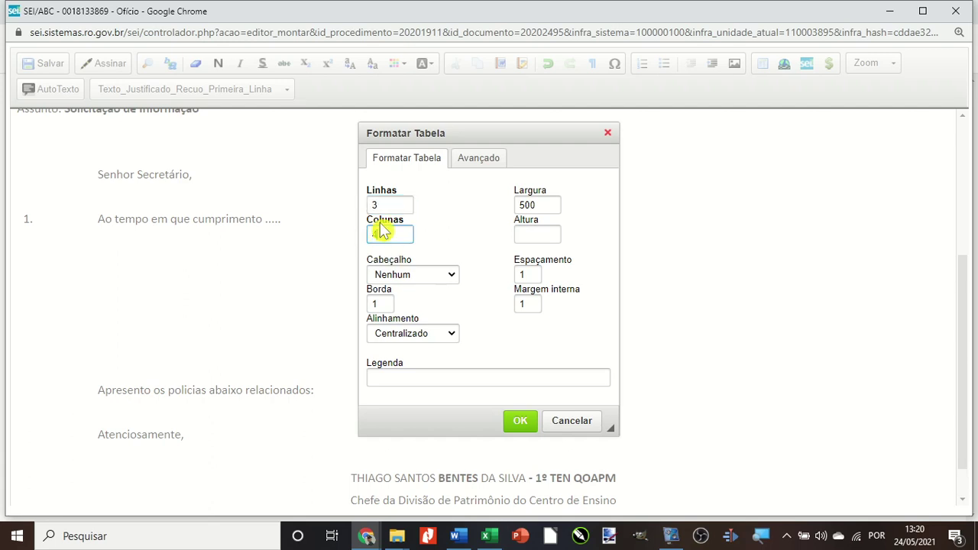
click(385, 205)
key(BackSpace)
text(5)
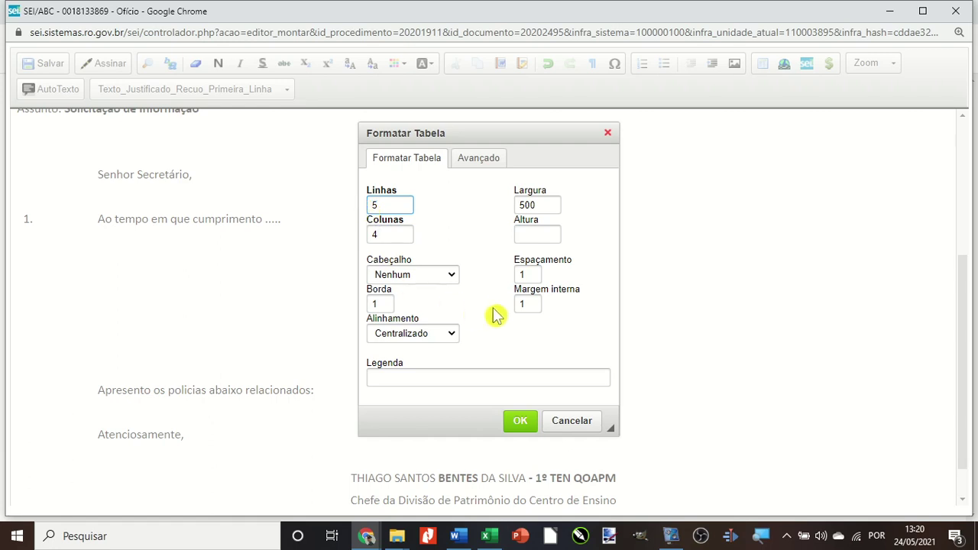
click(519, 421)
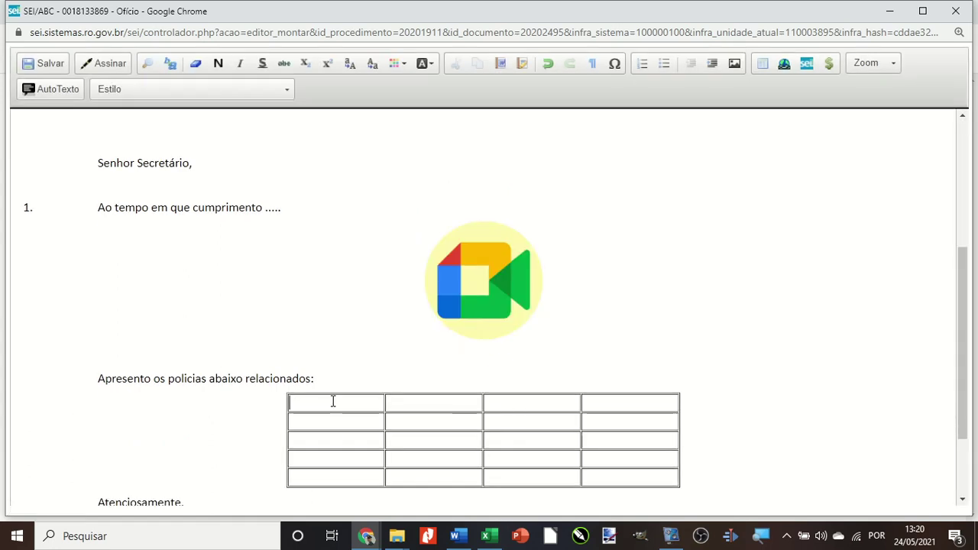
Fill the header row with ORD., POSTO/GRAD, RE, NOME and enter 01 under ORD.
text(ORD.)
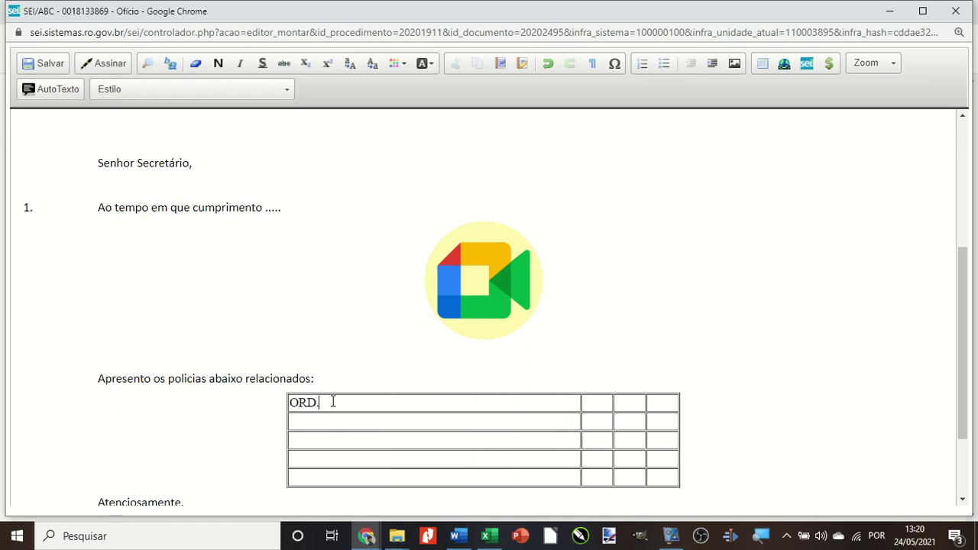
text(POSR)
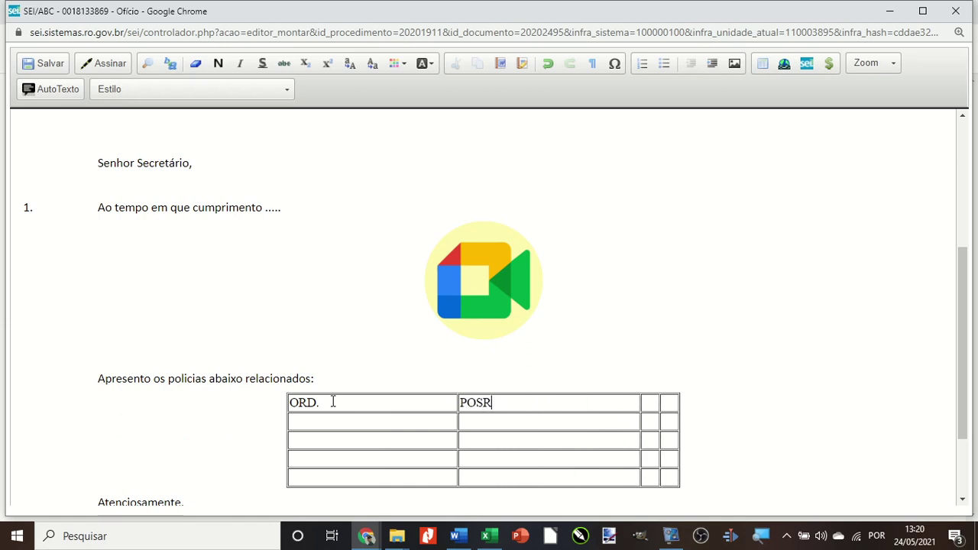
key(BackSpace)
text(TO)
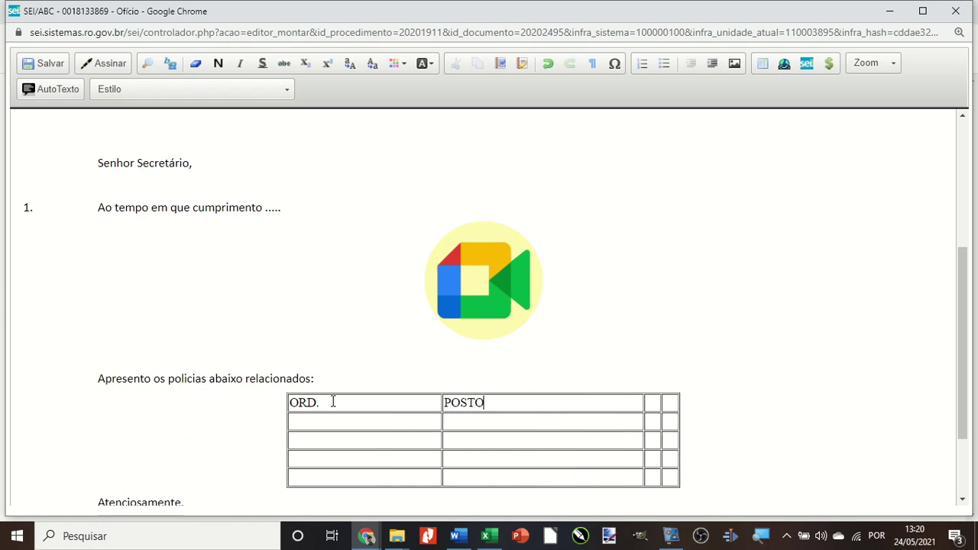
text(/GRAD)
key(Tab)
text(RE)
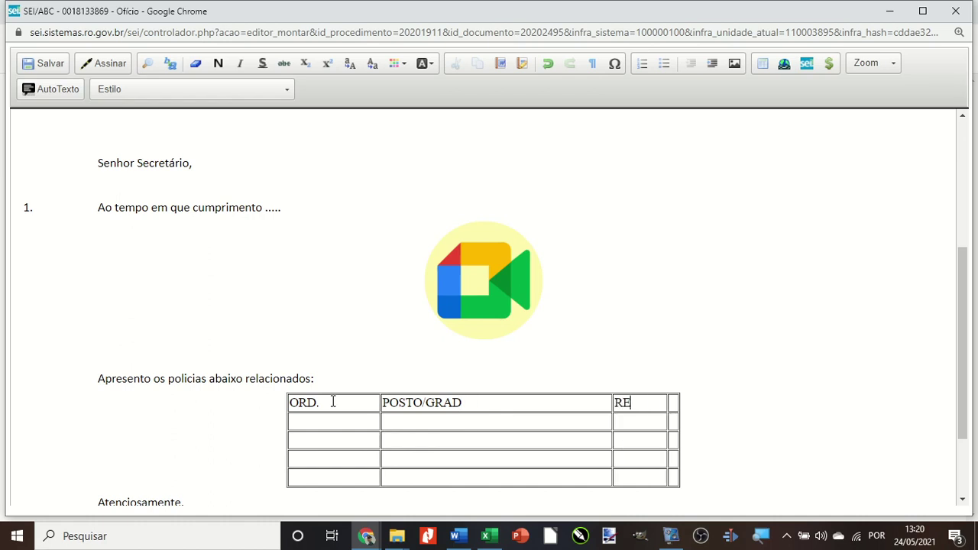
text(NOME)
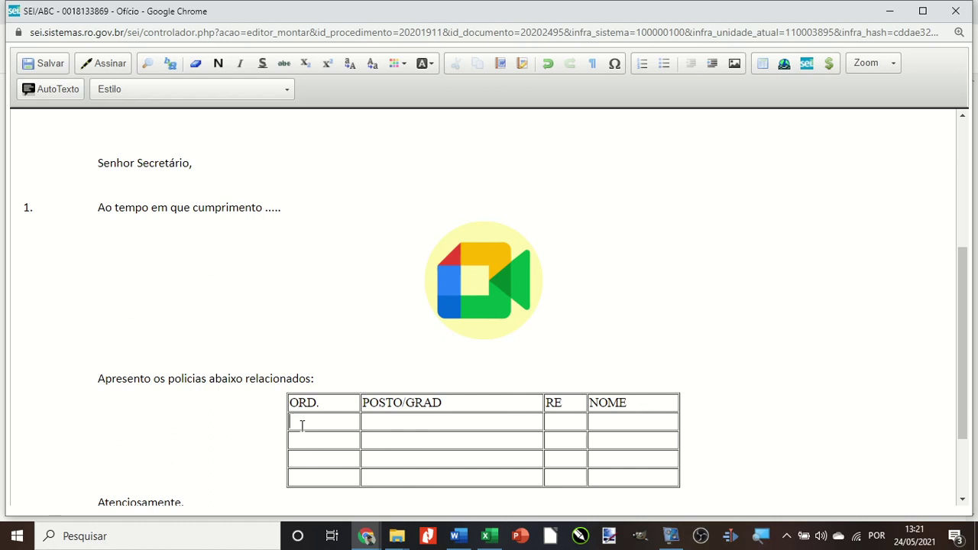
click(314, 421)
text(01)
Number the table's ORD. cells 02, 03 and 04.
click(328, 442)
text(02)
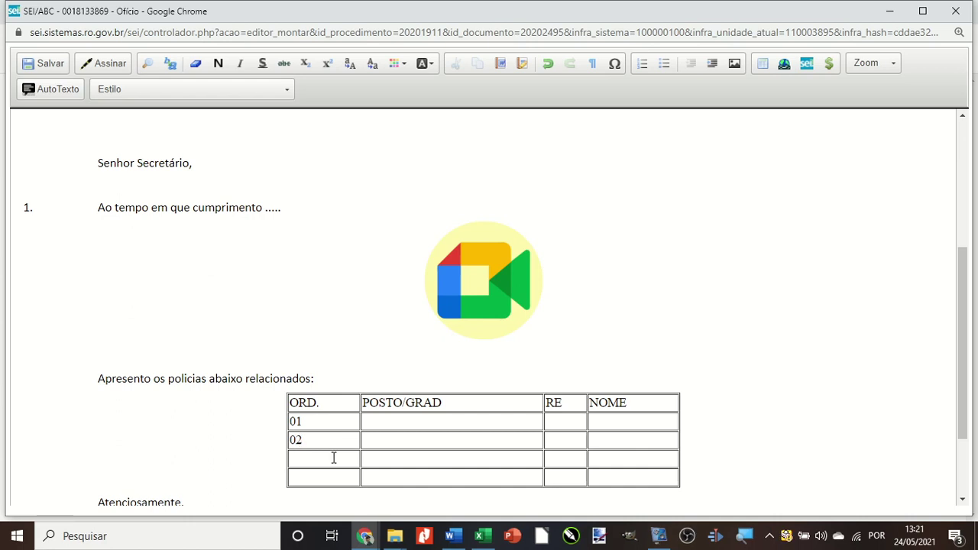
text(03)
click(325, 474)
text(04)
Fill row 01 with rank 1º SGT, the officer's RE number and full name.
click(373, 422)
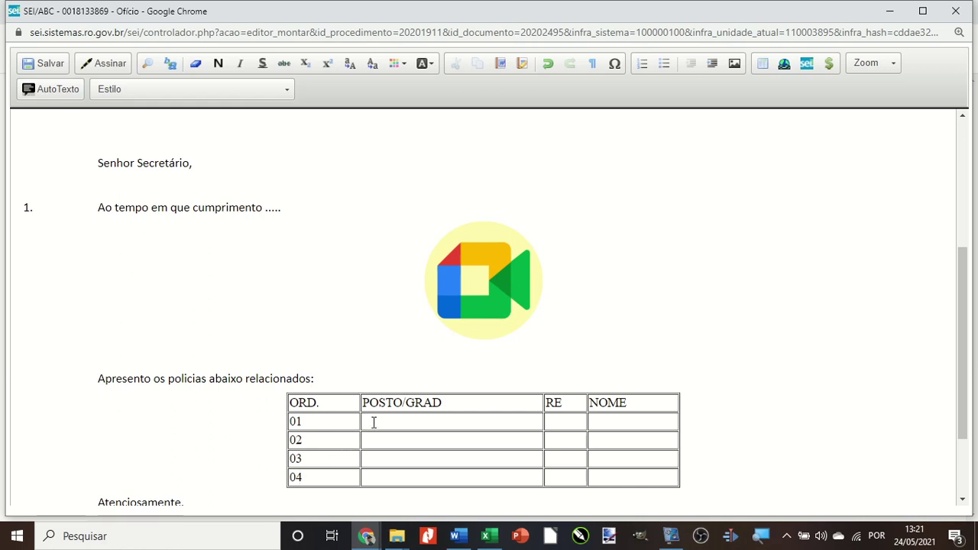
text(1ºSGT)
click(558, 418)
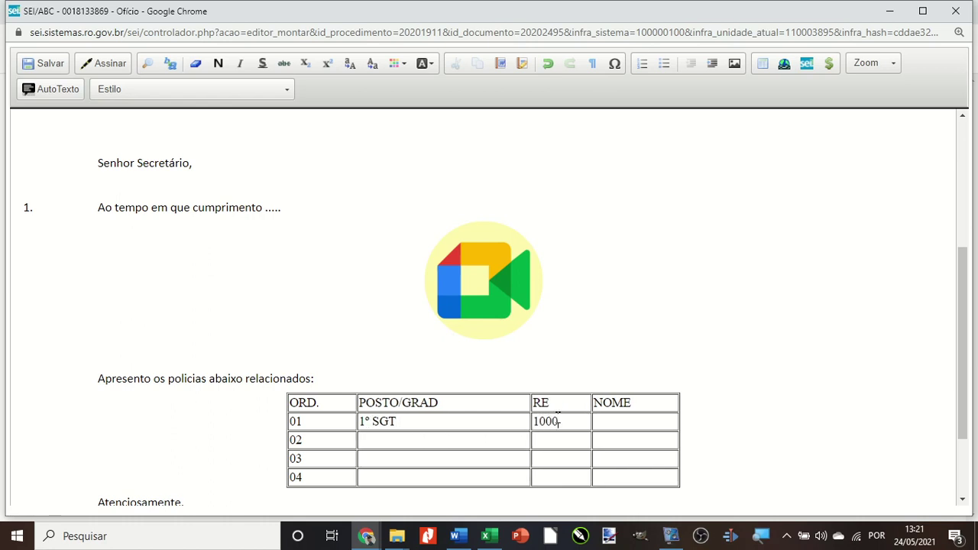
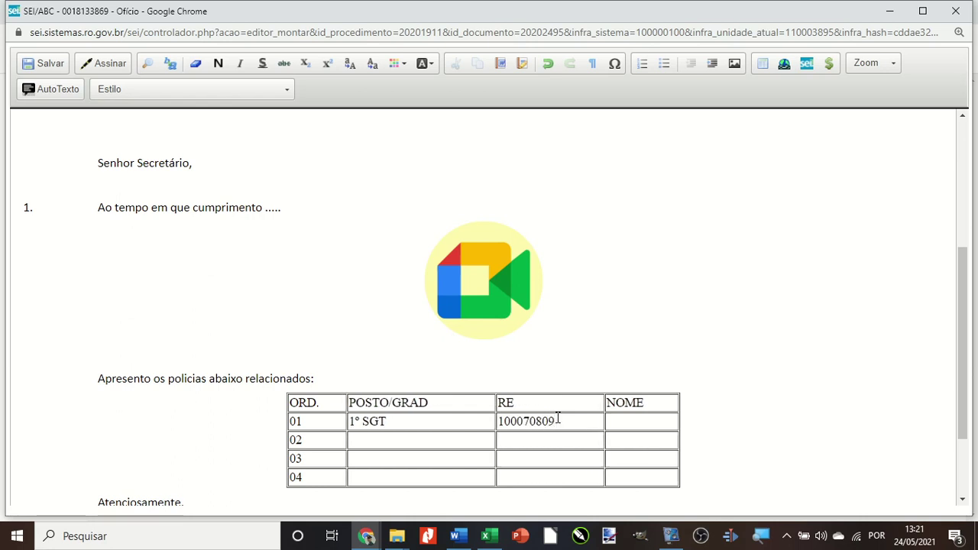
click(632, 427)
text(JOSÉ DAS SILVA)
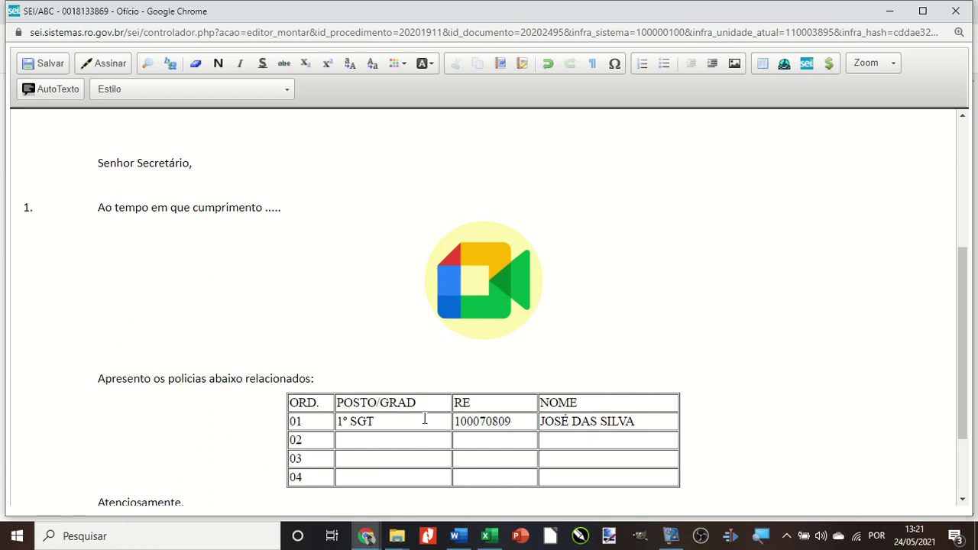
Make the table header row bold and apply the Tabela_Texto_Centralizado style to it.
drag(290, 402, 584, 402)
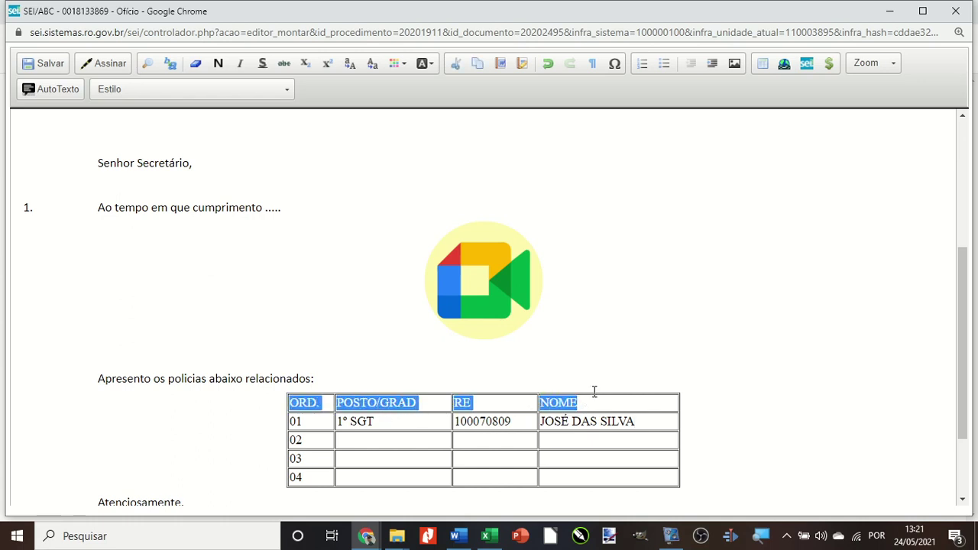
click(218, 63)
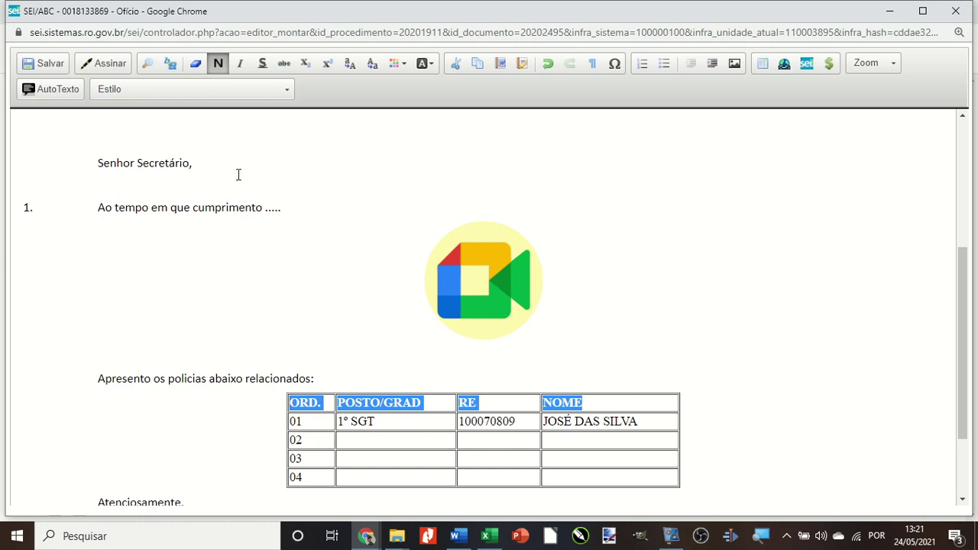
click(122, 93)
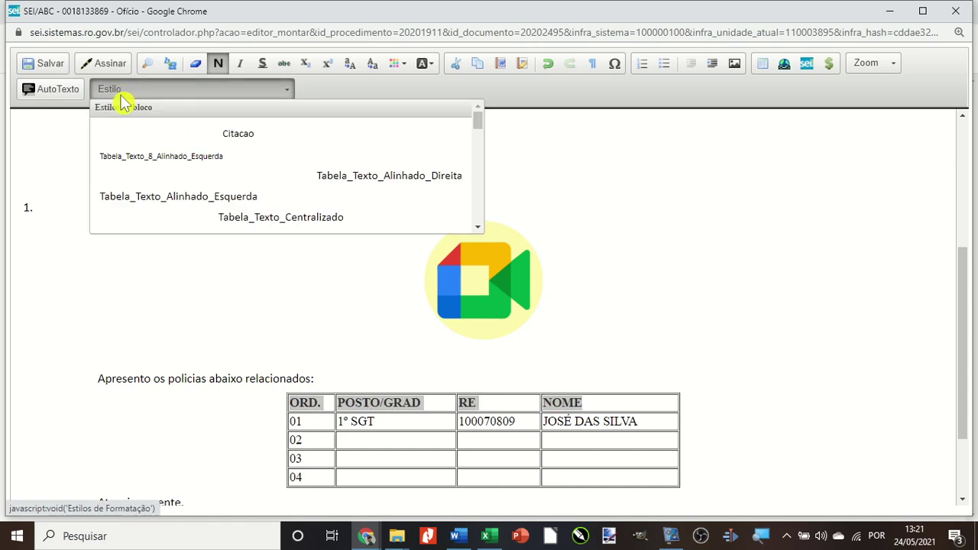
click(256, 219)
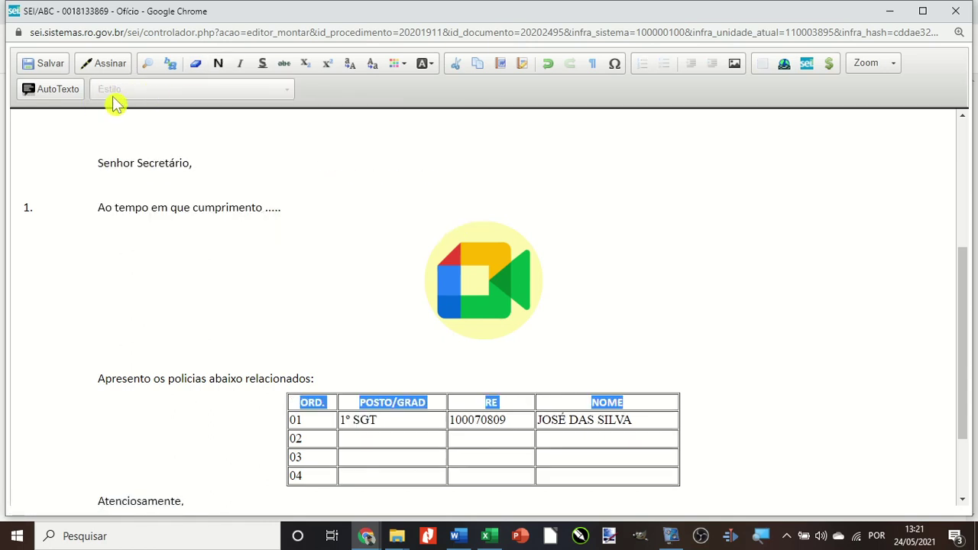
click(102, 222)
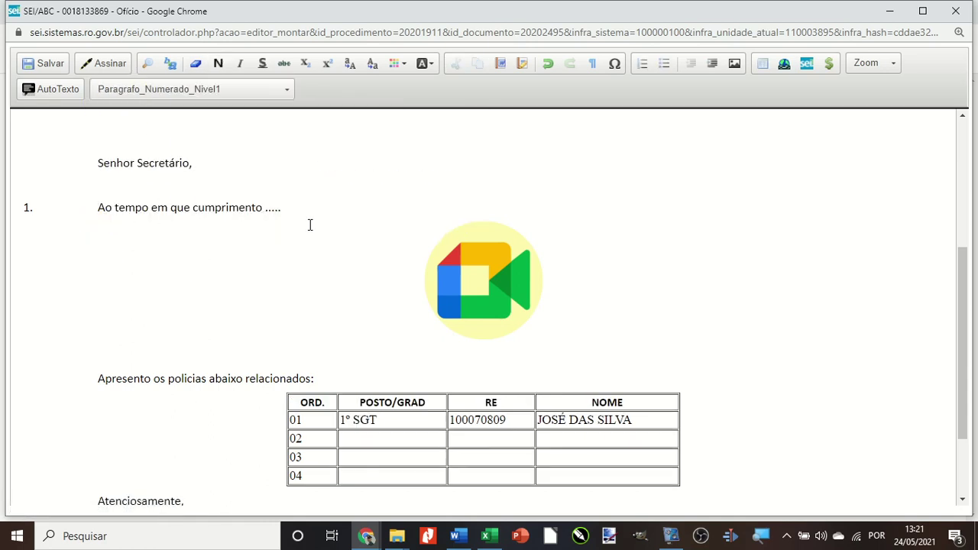
drag(343, 419, 389, 418)
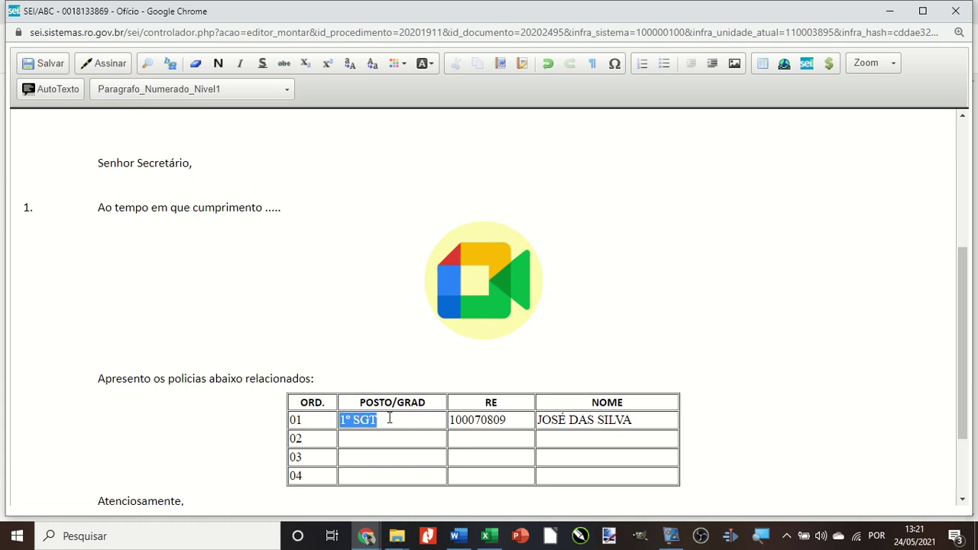
drag(299, 402, 621, 396)
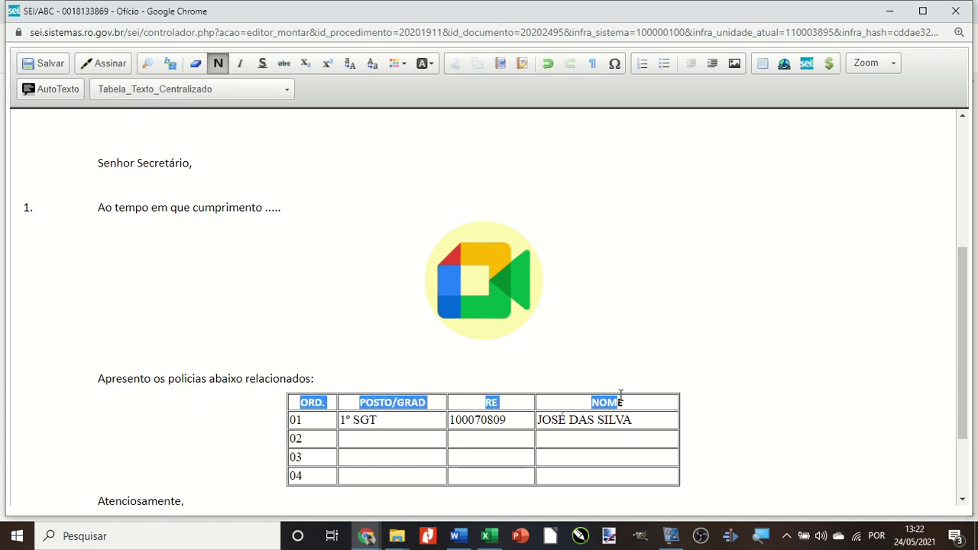
click(153, 89)
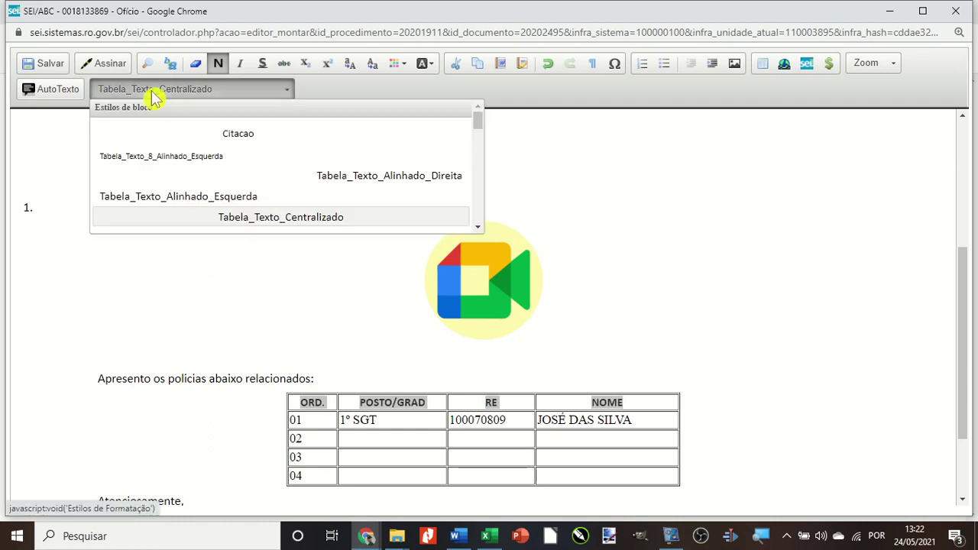
click(263, 220)
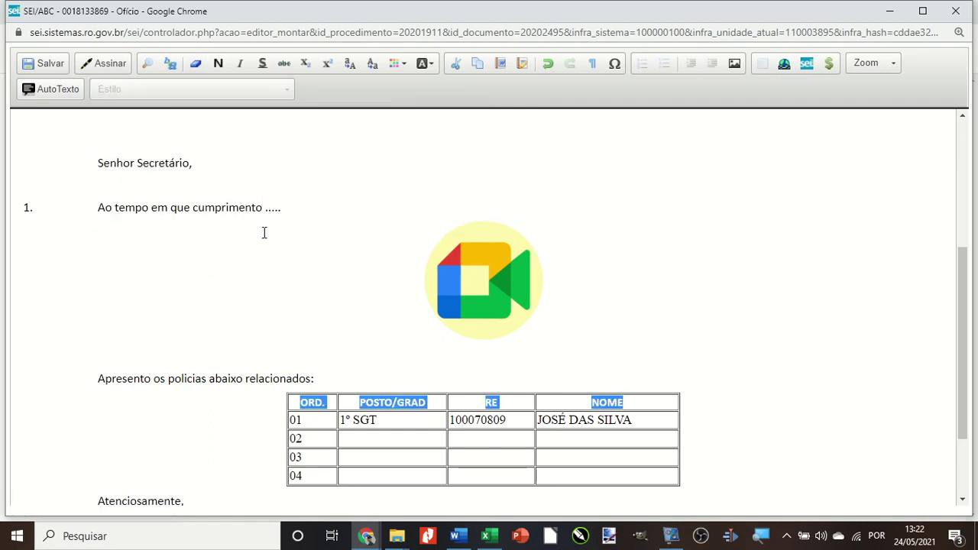
click(311, 426)
Apply Tabela_Texto_Alinhado_Esquerda to all the table's body cells.
drag(289, 420, 625, 477)
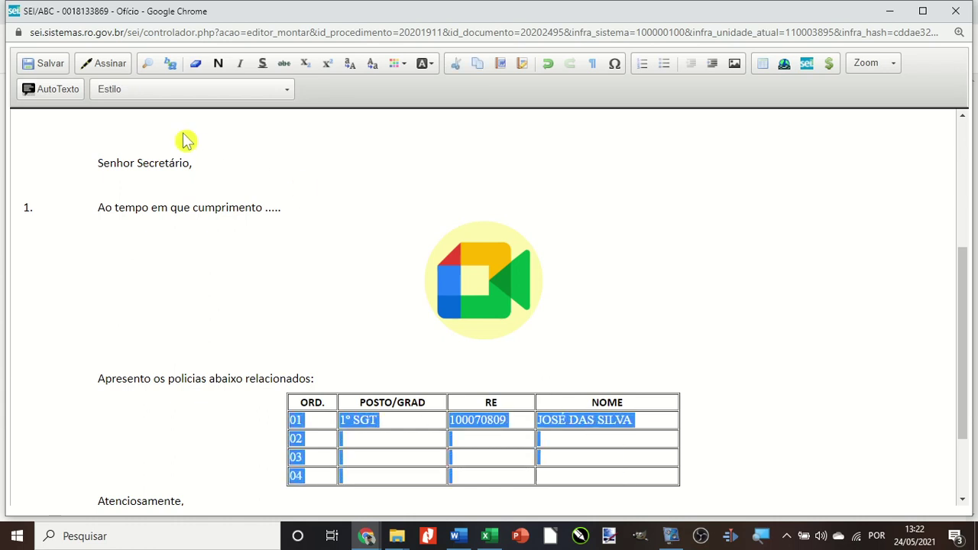
click(160, 93)
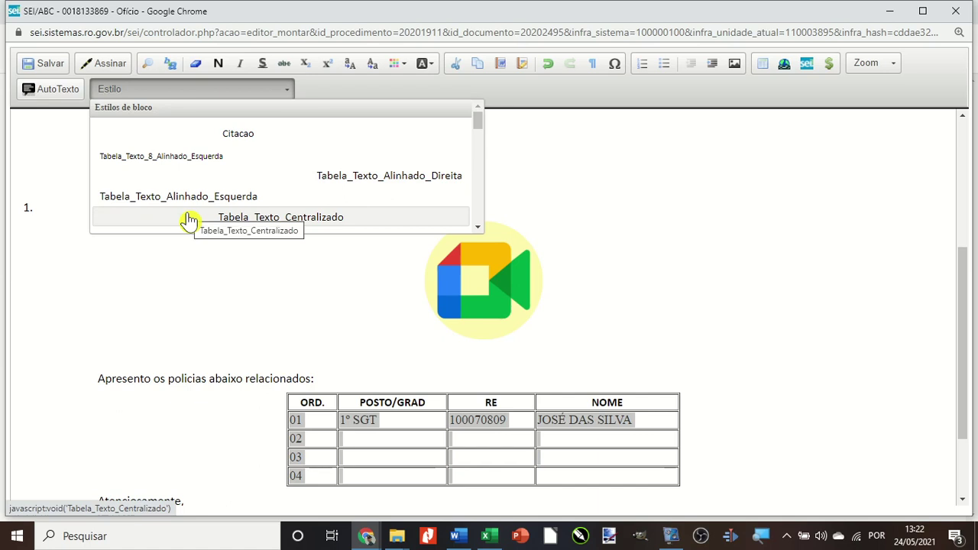
click(140, 200)
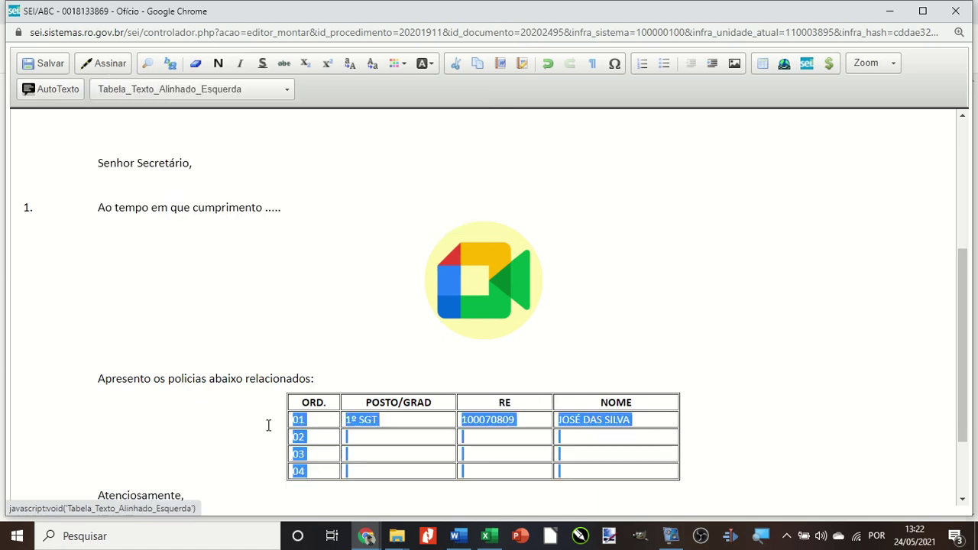
click(301, 420)
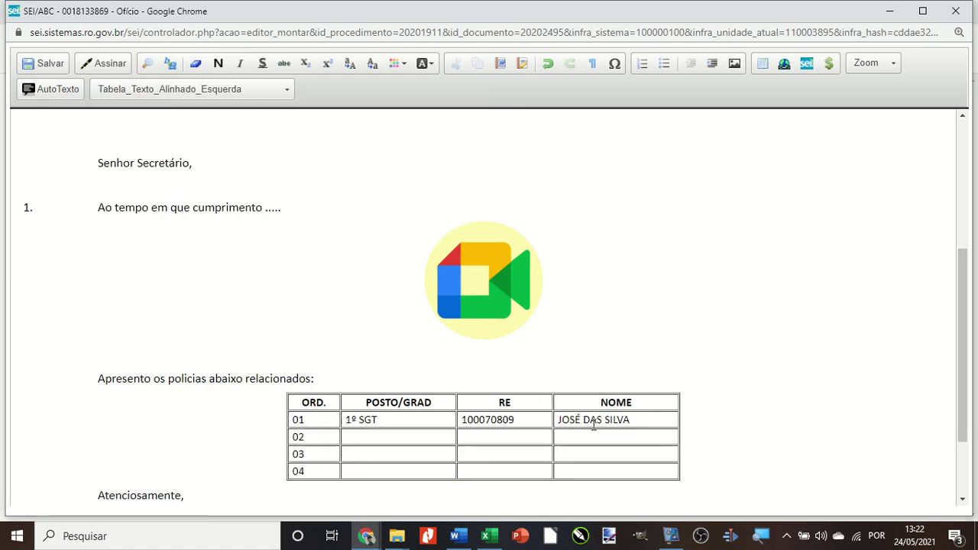
scroll(437, 413, down, 3)
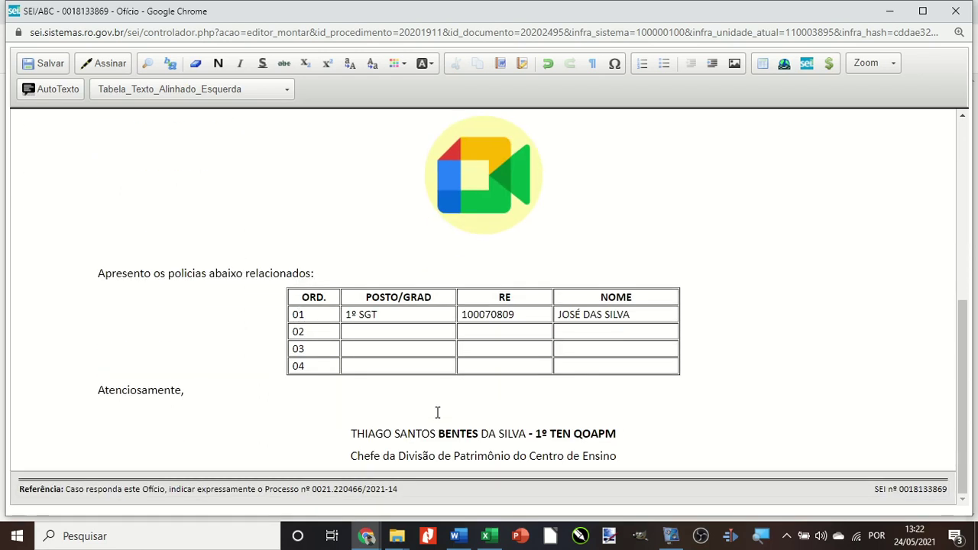
Save the Ofício as version 2, close the editor and scroll through Ofício 40901.
click(41, 65)
click(956, 11)
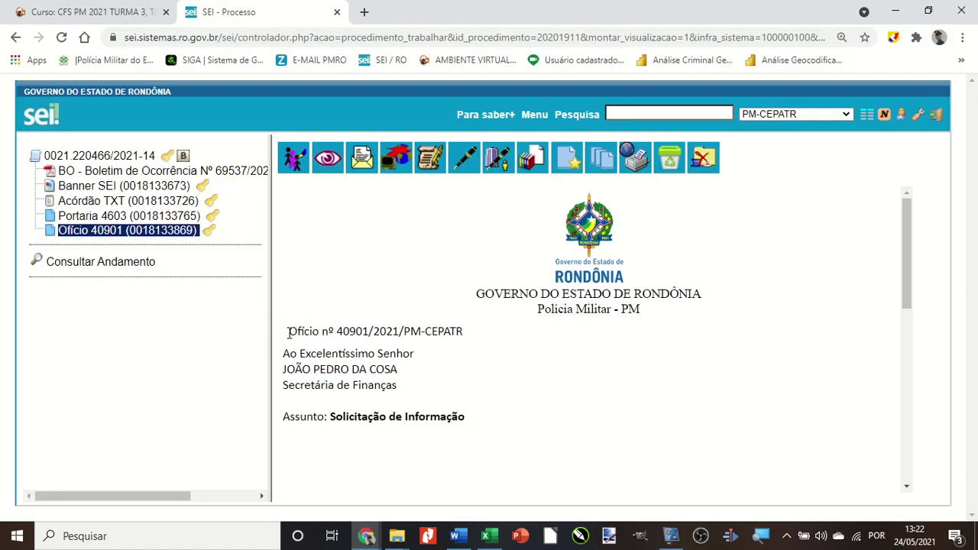
scroll(349, 336, down, 2)
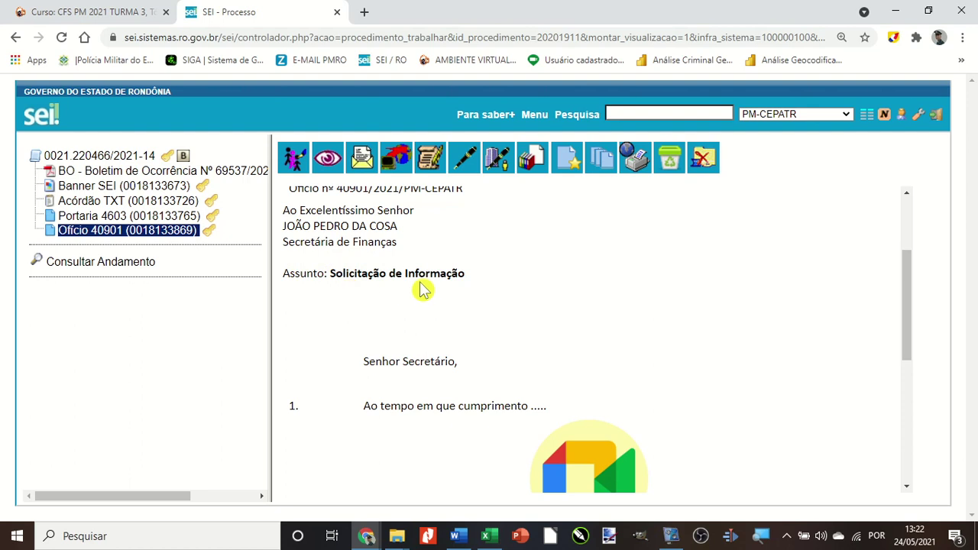
scroll(426, 314, down, 1)
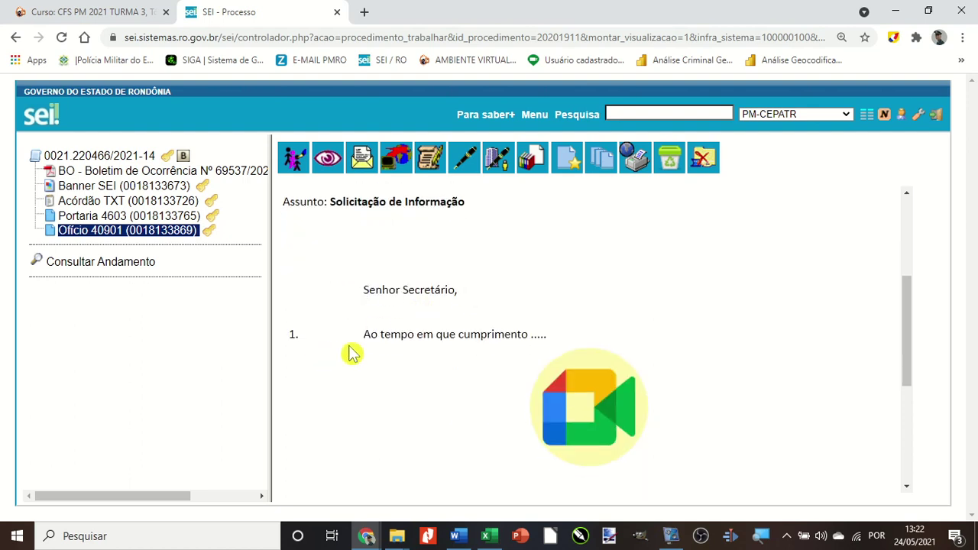
scroll(455, 356, down, 1)
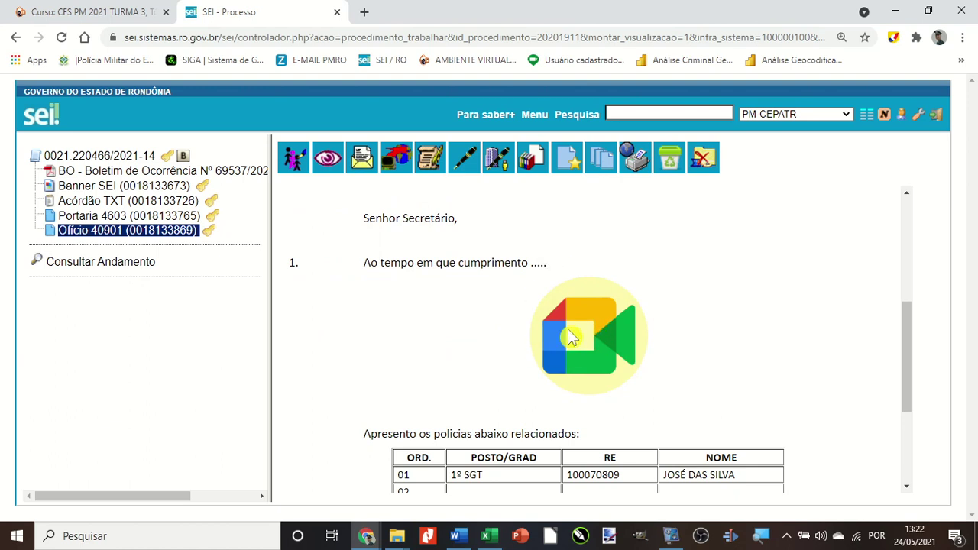
scroll(572, 337, down, 1)
scroll(551, 358, down, 2)
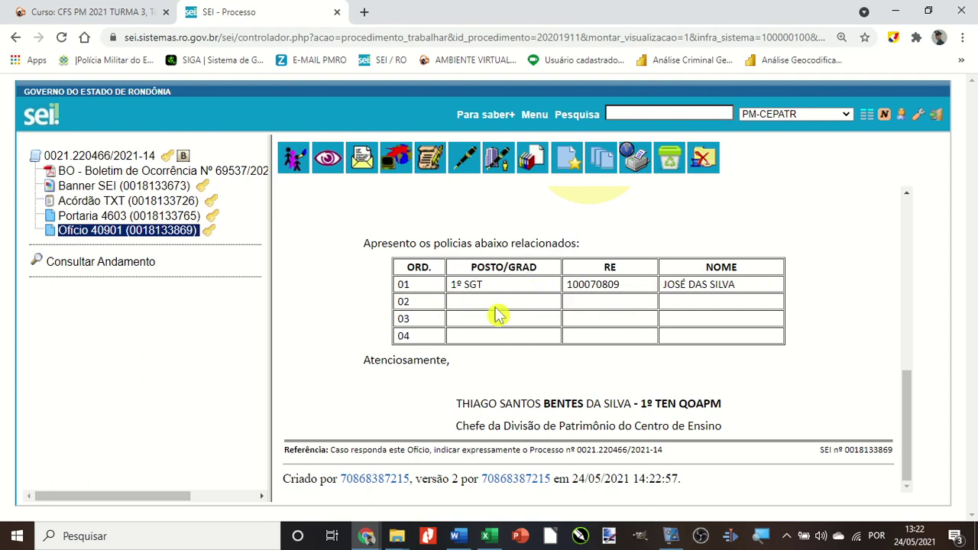
scroll(457, 351, up, 6)
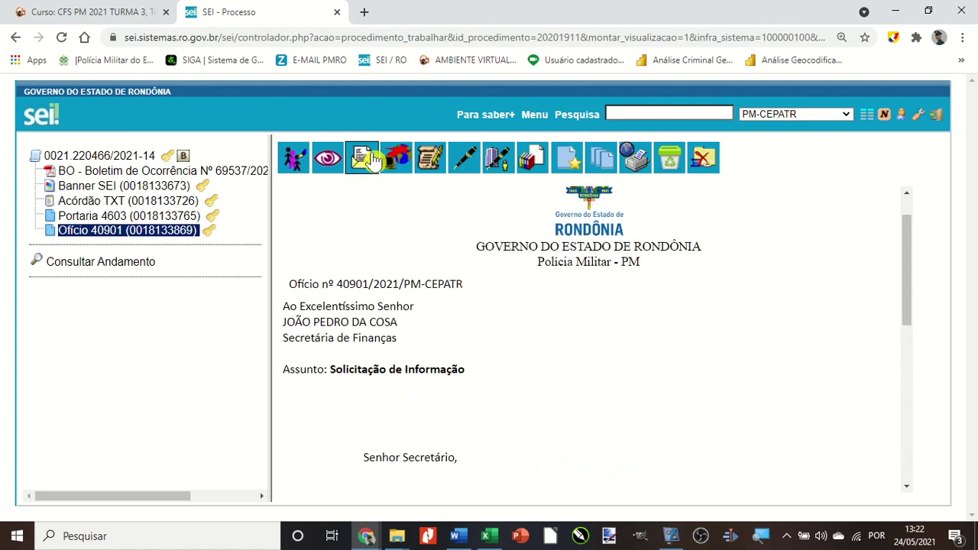
Reopen the Ofício and turn its body paragraphs into numbered items 1 to 3.
click(425, 168)
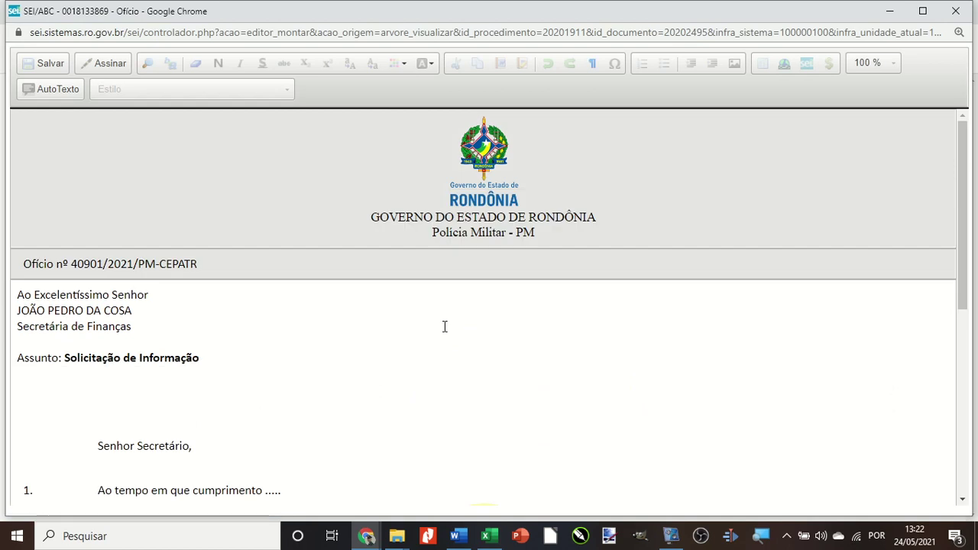
scroll(444, 328, down, 3)
click(90, 275)
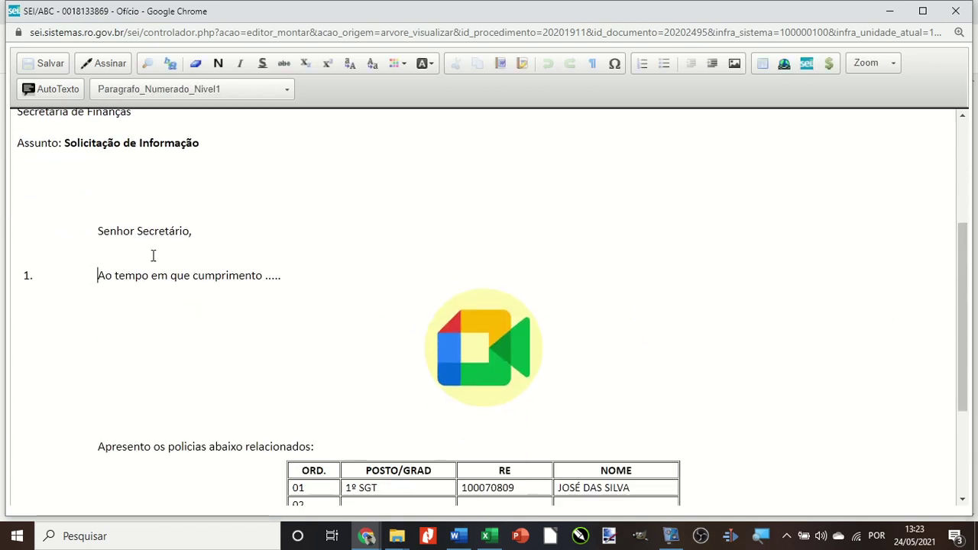
click(640, 67)
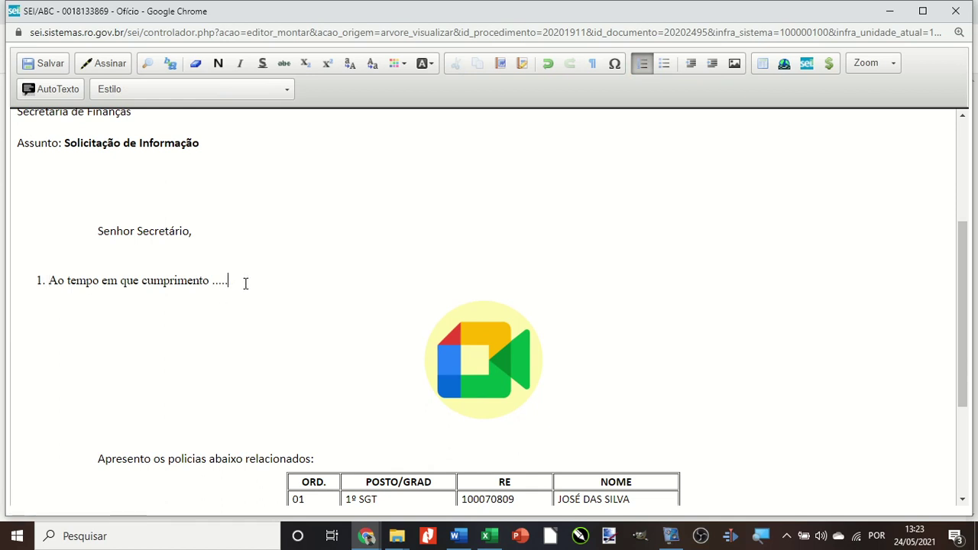
key(Return)
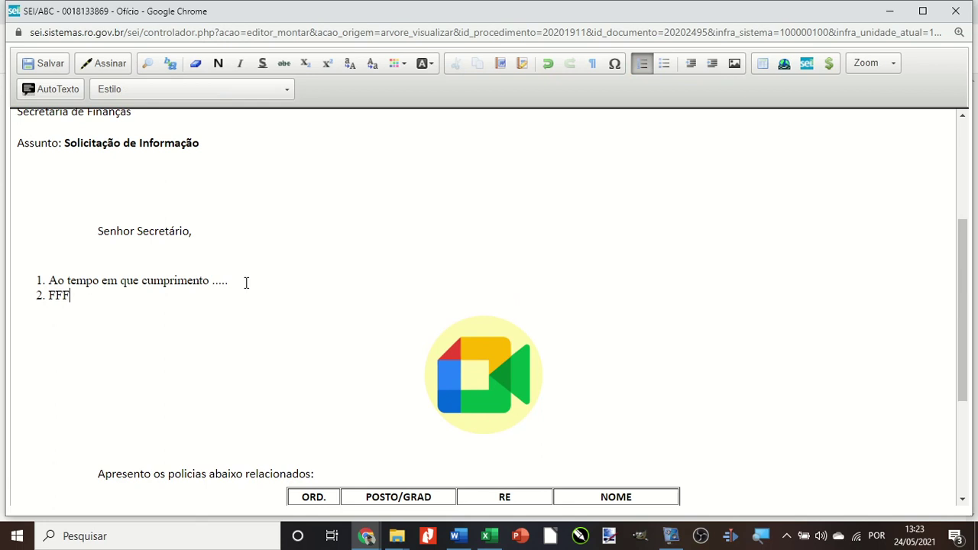
key(Return)
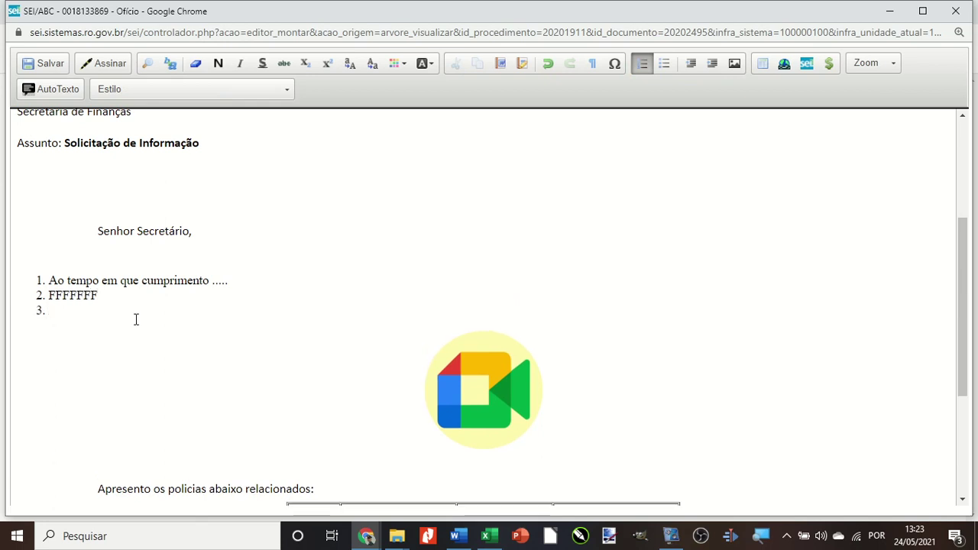
Apply Texto_Justificado_Recuo_Primeira_Linha to the first two numbered paragraphs.
drag(98, 313, 26, 287)
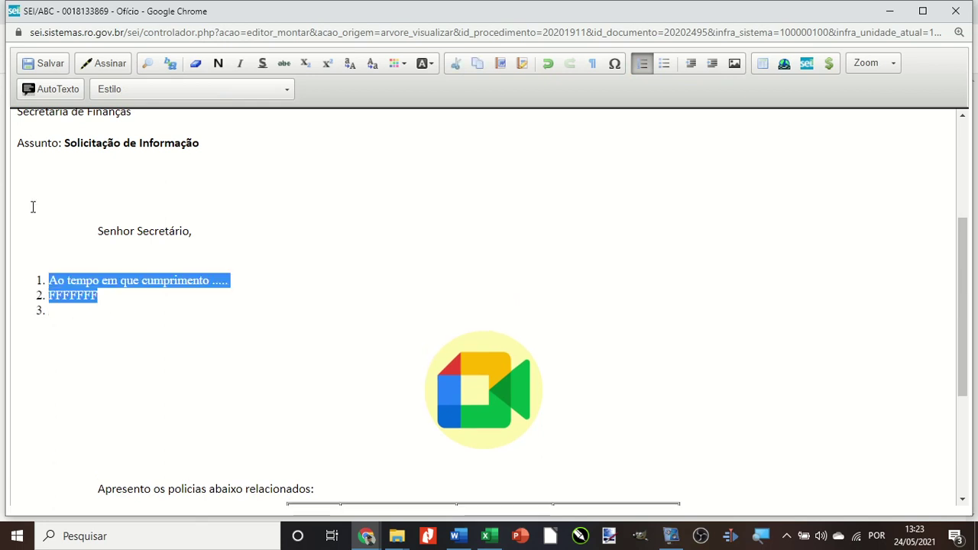
click(123, 93)
scroll(228, 170, down, 1)
scroll(228, 170, down, 5)
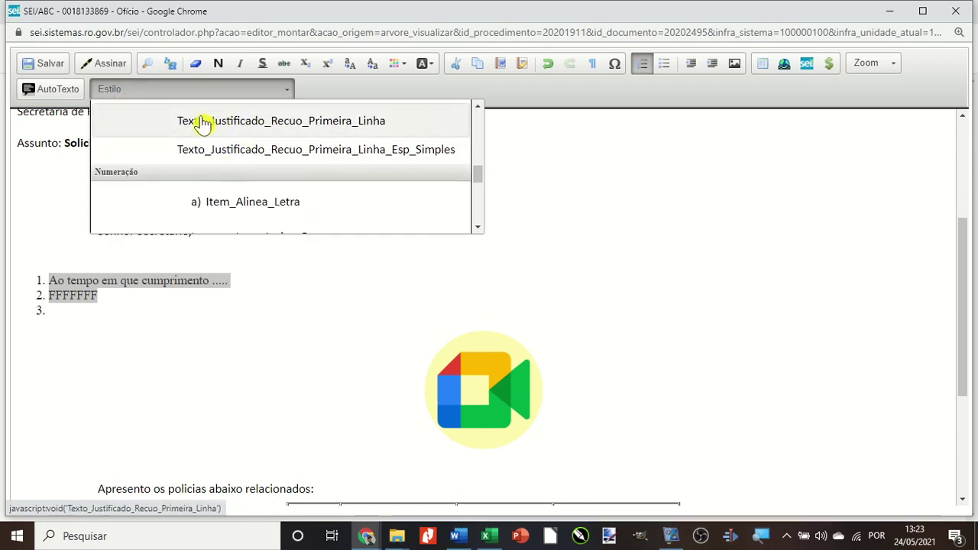
click(230, 124)
click(159, 321)
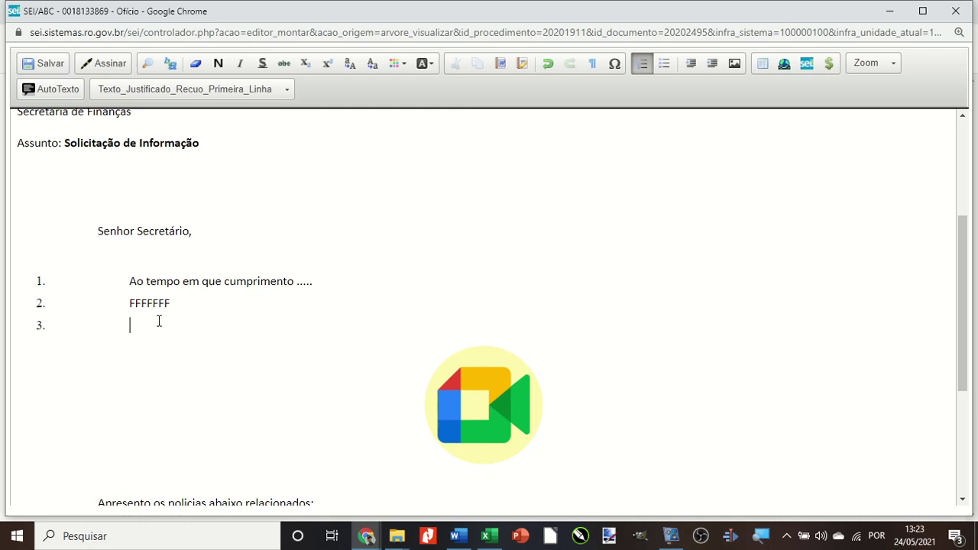
scroll(84, 306, up, 2)
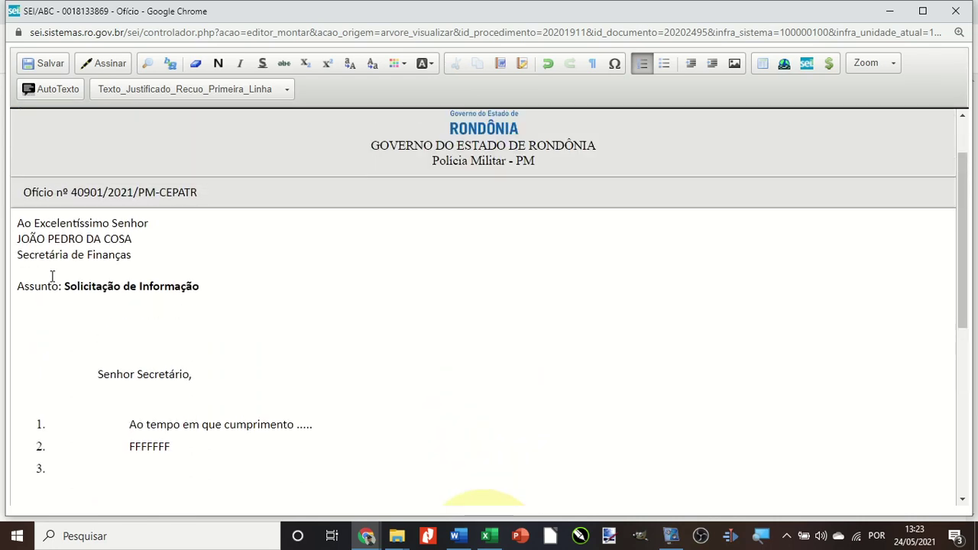
Apply Texto_Alinhado_Esquerda to the address block through the Assunto line.
drag(17, 220, 234, 285)
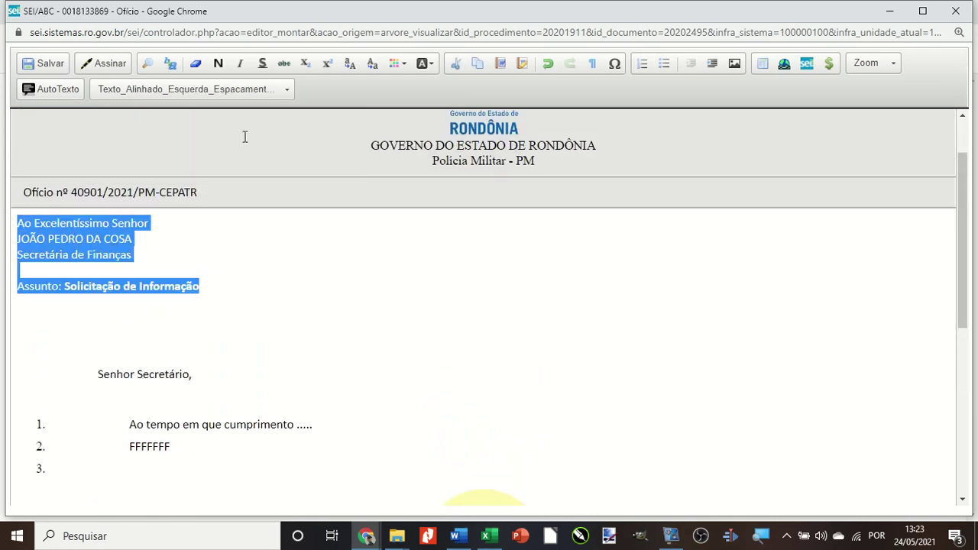
click(204, 90)
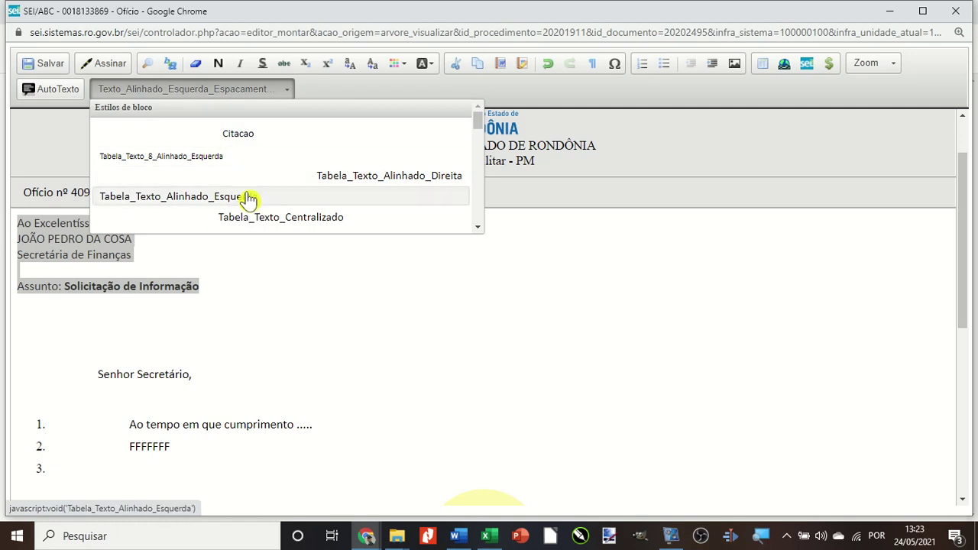
scroll(249, 198, down, 4)
click(169, 138)
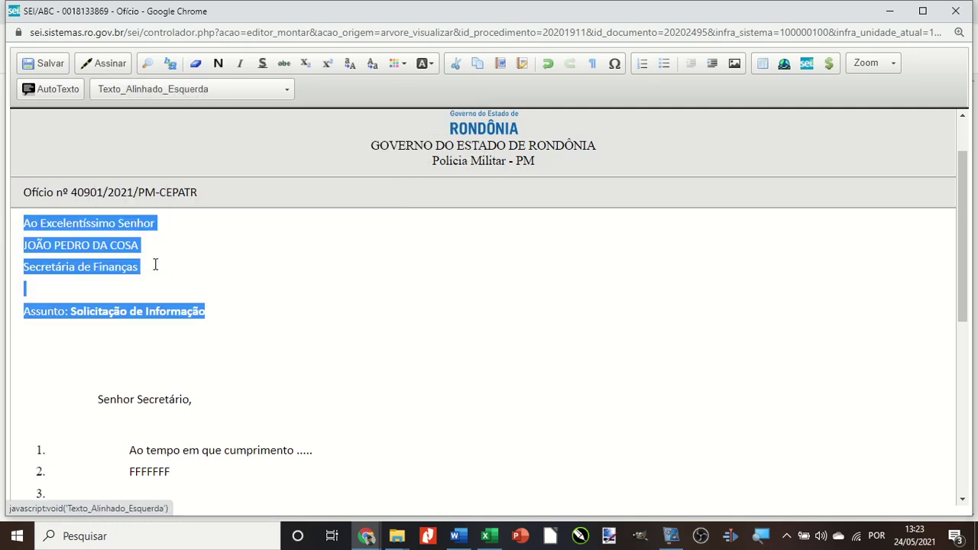
click(157, 268)
Save the Ofício and close its editor window.
click(44, 66)
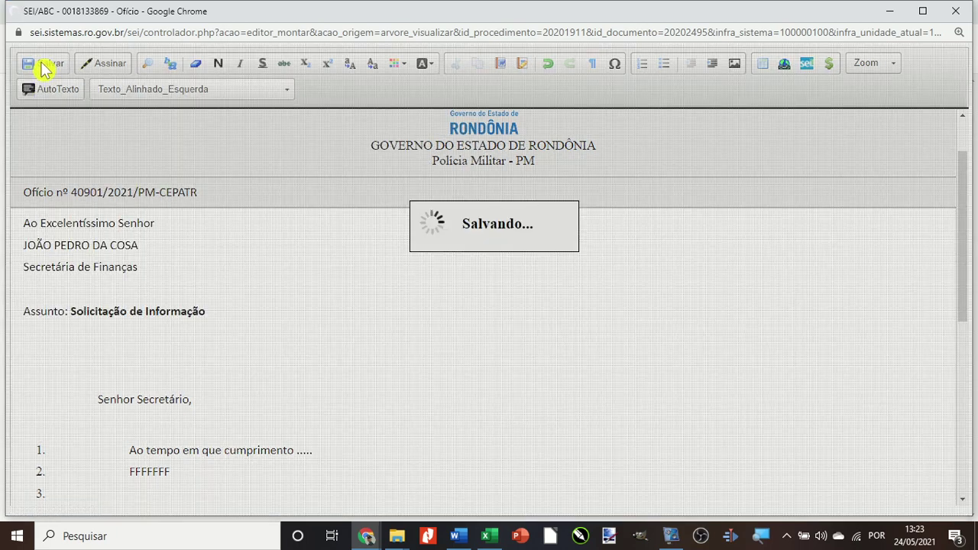
click(956, 12)
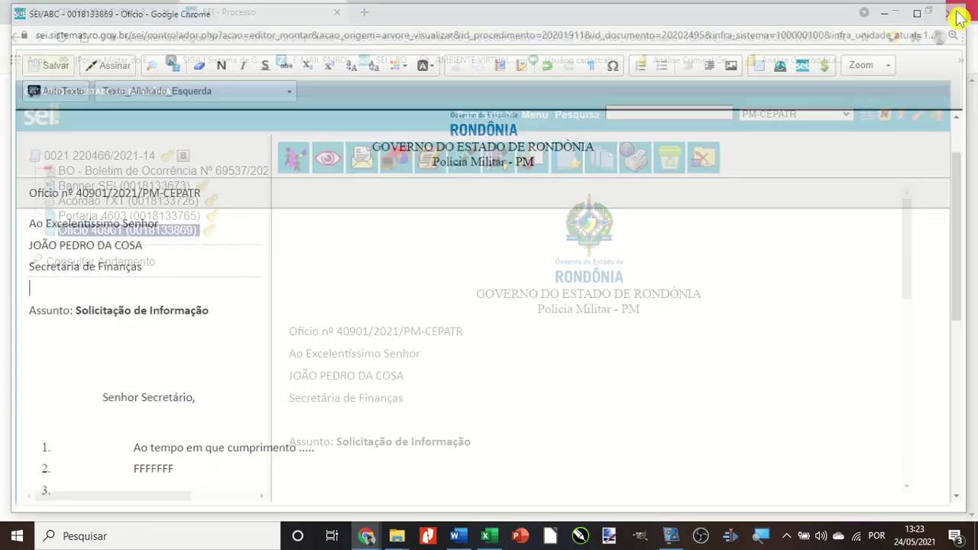
scroll(341, 297, down, 3)
scroll(341, 297, up, 3)
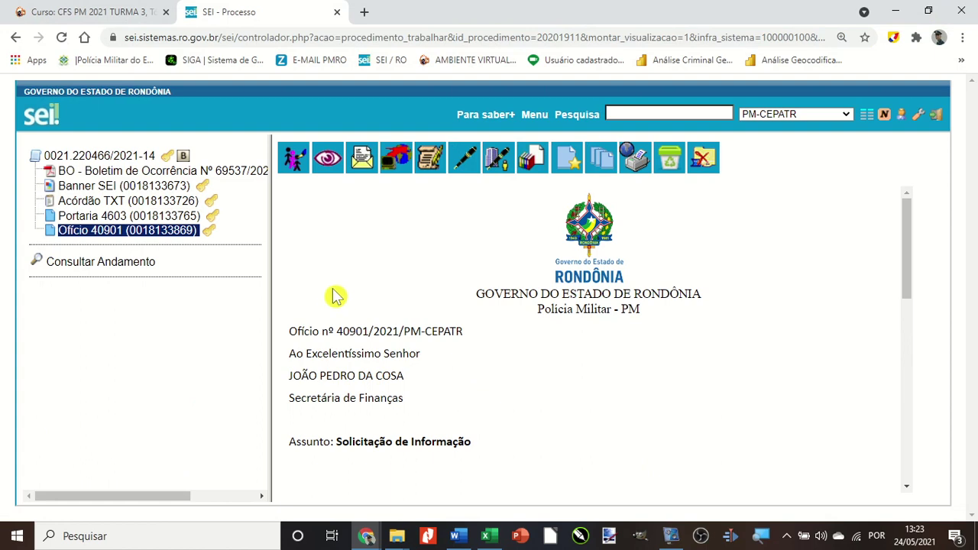
Review Portaria 4603 and Ofício 40901, then show the page for process 0021.220466/2021-14.
click(141, 216)
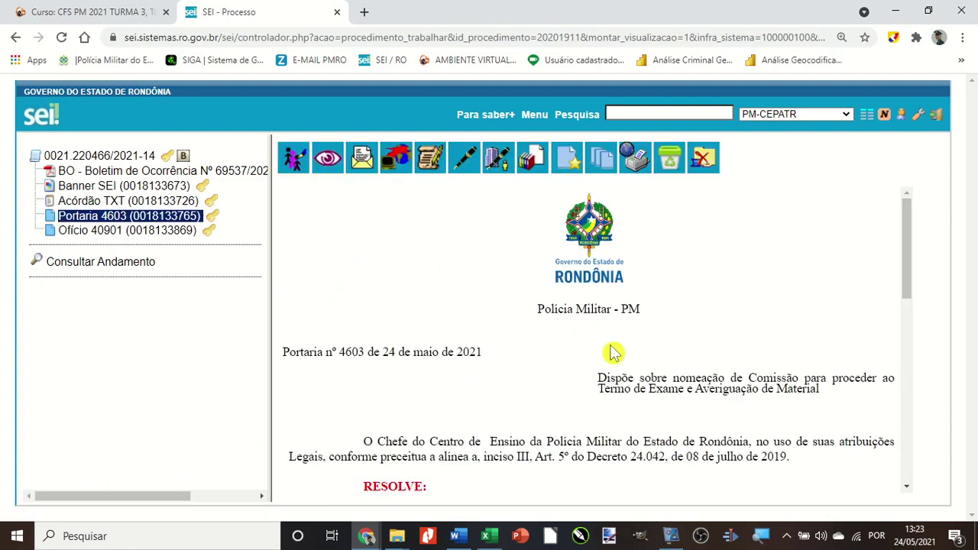
scroll(450, 384, down, 2)
scroll(452, 382, down, 3)
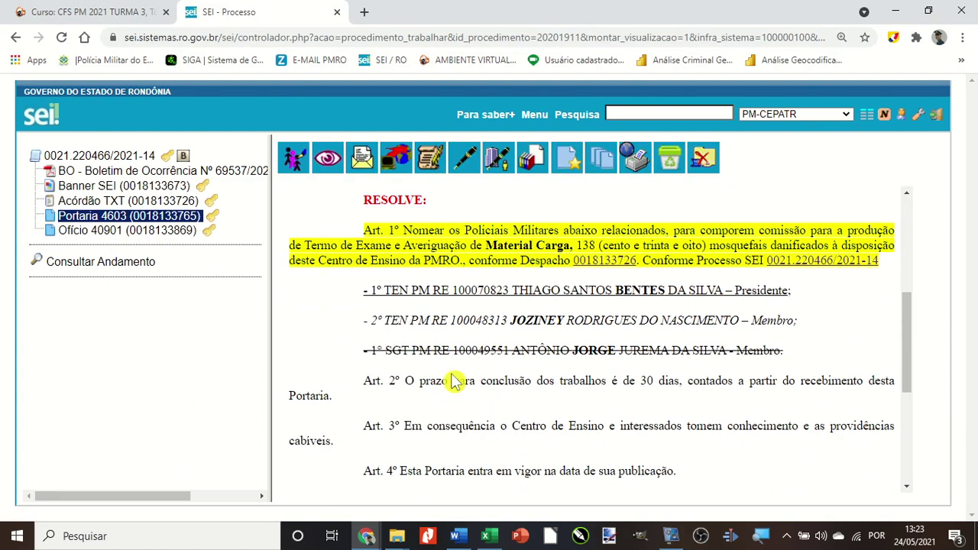
click(104, 231)
scroll(452, 345, down, 6)
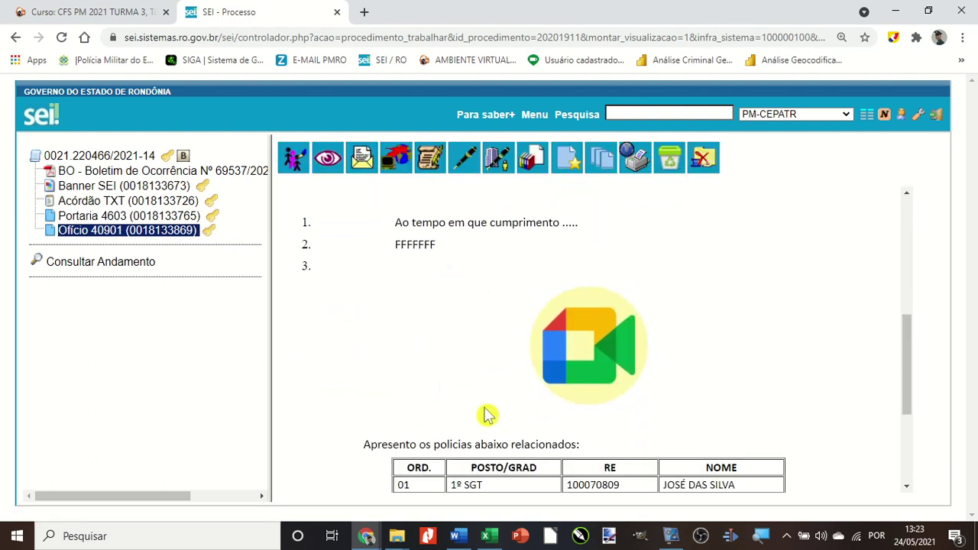
scroll(484, 413, down, 3)
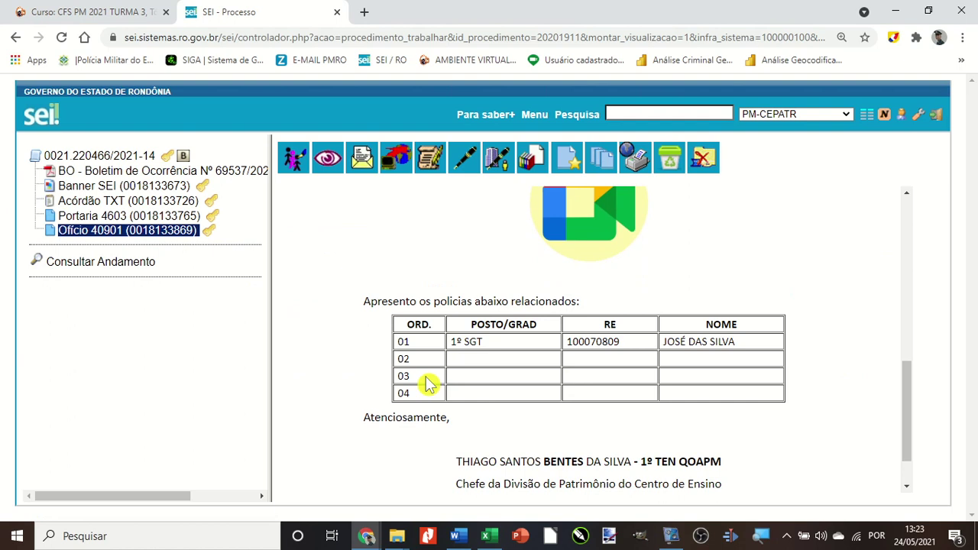
scroll(428, 385, down, 1)
scroll(428, 385, up, 14)
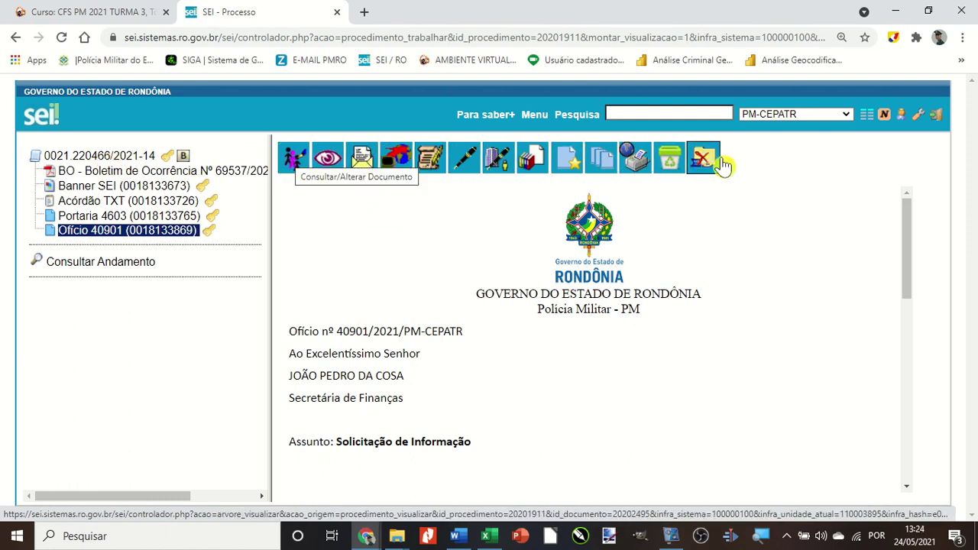
click(78, 157)
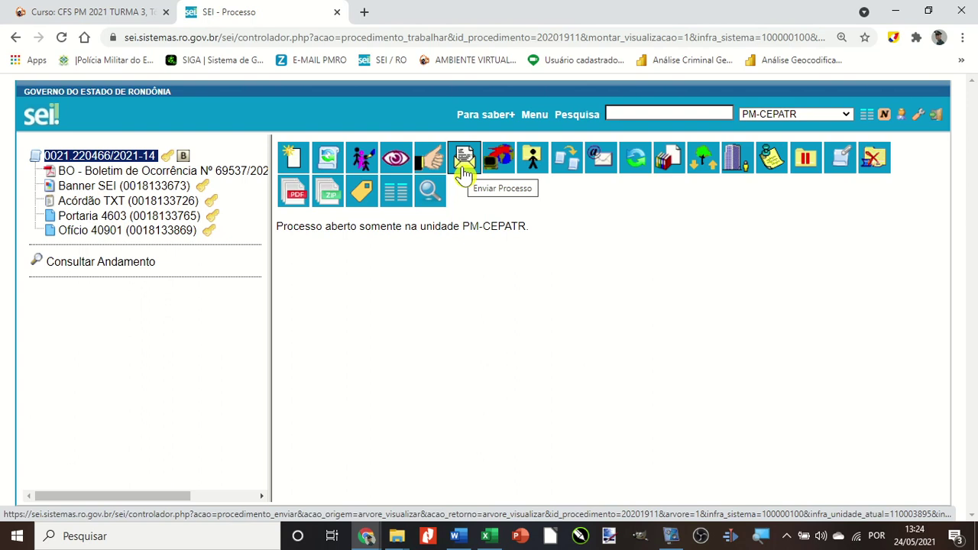
Open Enviar Processo and add PM-CEDIVADM as a destination unit via 'pm-ce'.
click(464, 162)
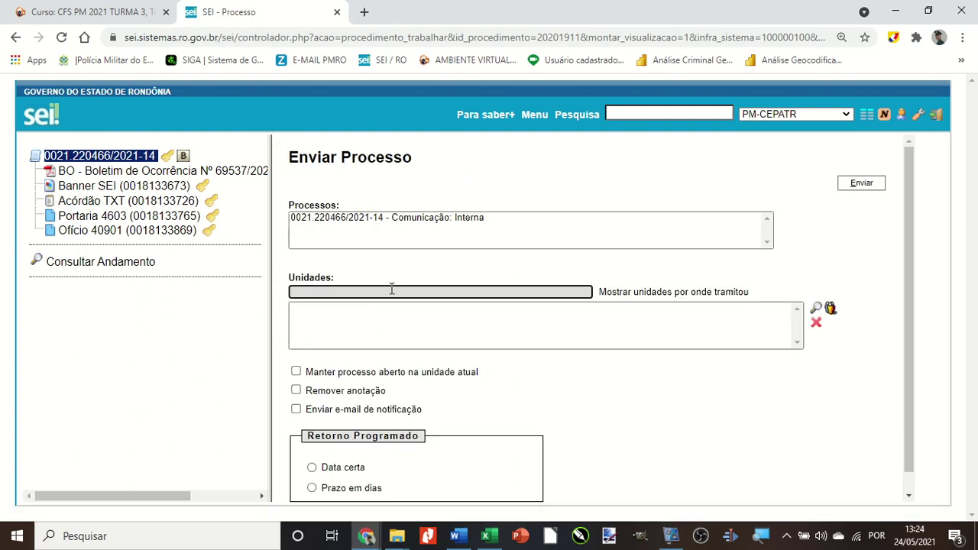
click(323, 291)
key(BackSpace)
text(pm-)
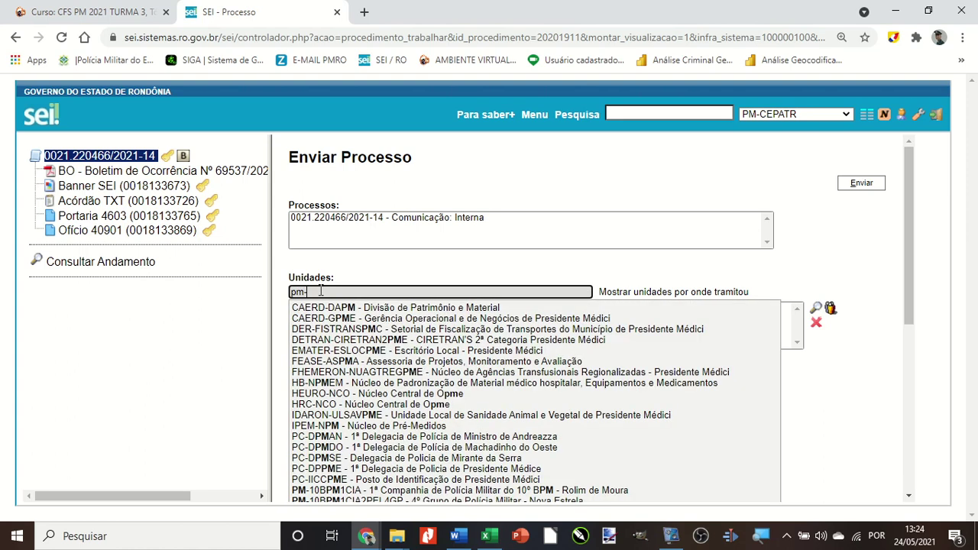
text(cedivad)
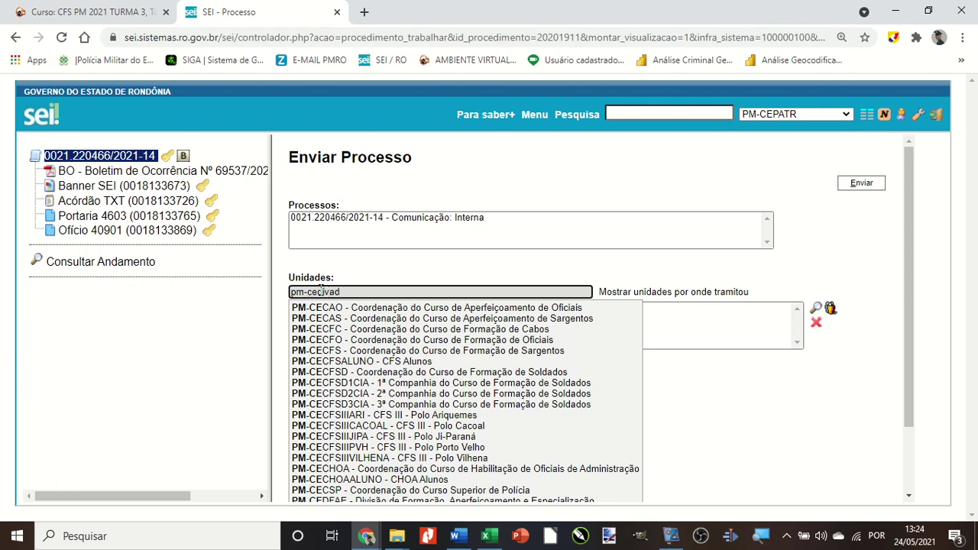
click(322, 309)
text(pm-ce)
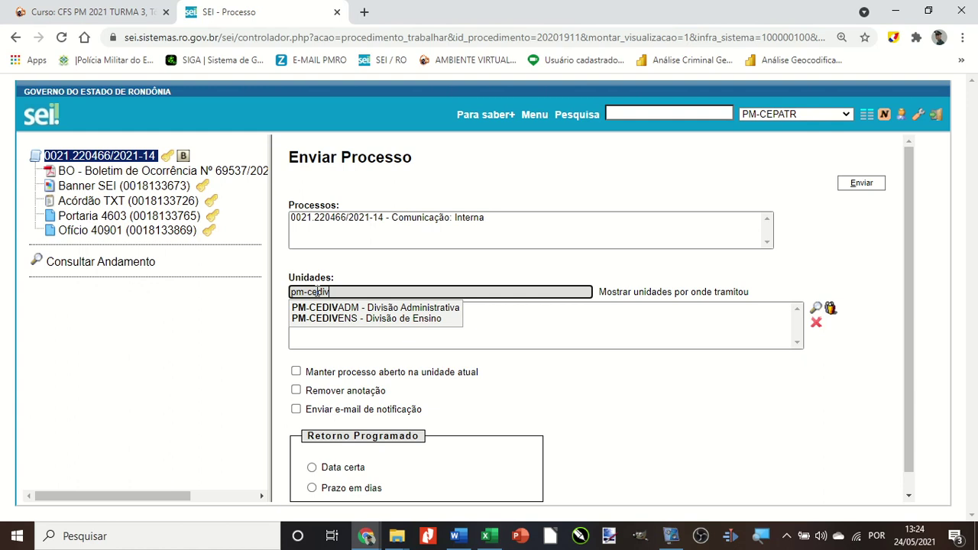
click(319, 309)
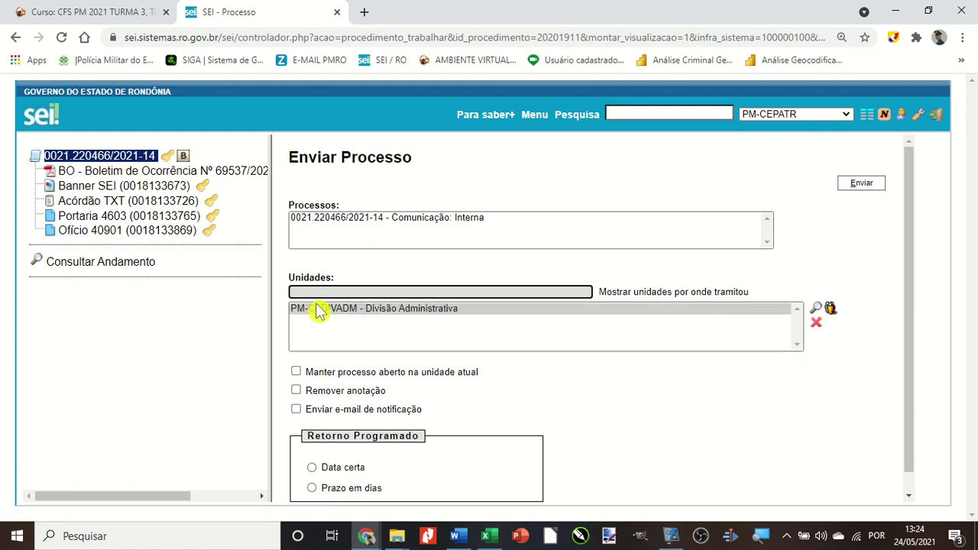
Add PM-CEDIRETORIA as a second destination unit via 'pm-cedi'.
text(pm-cedi)
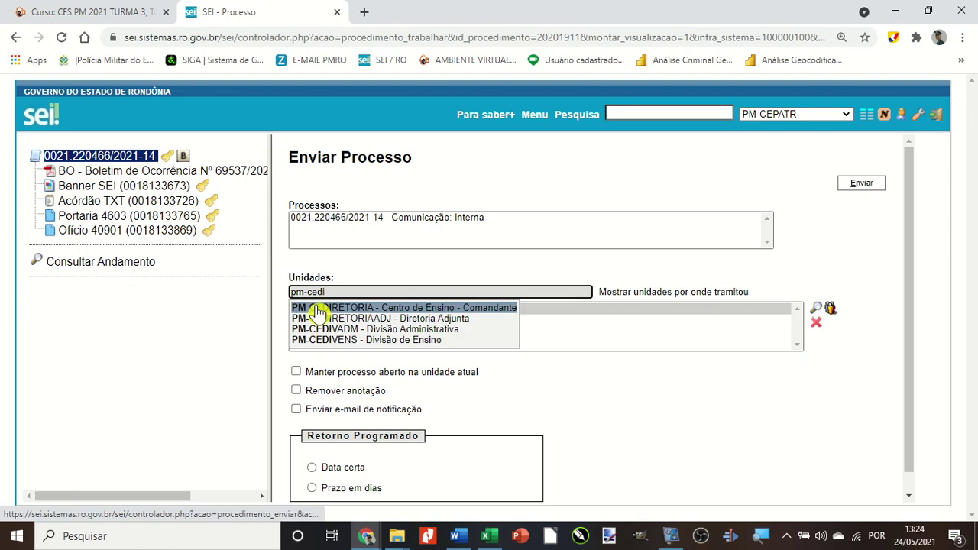
click(336, 309)
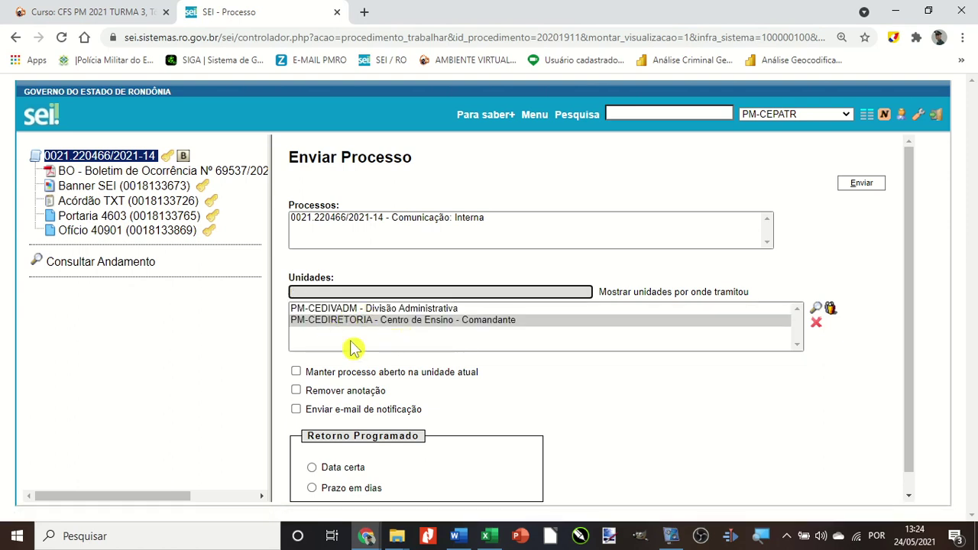
scroll(525, 328, down, 1)
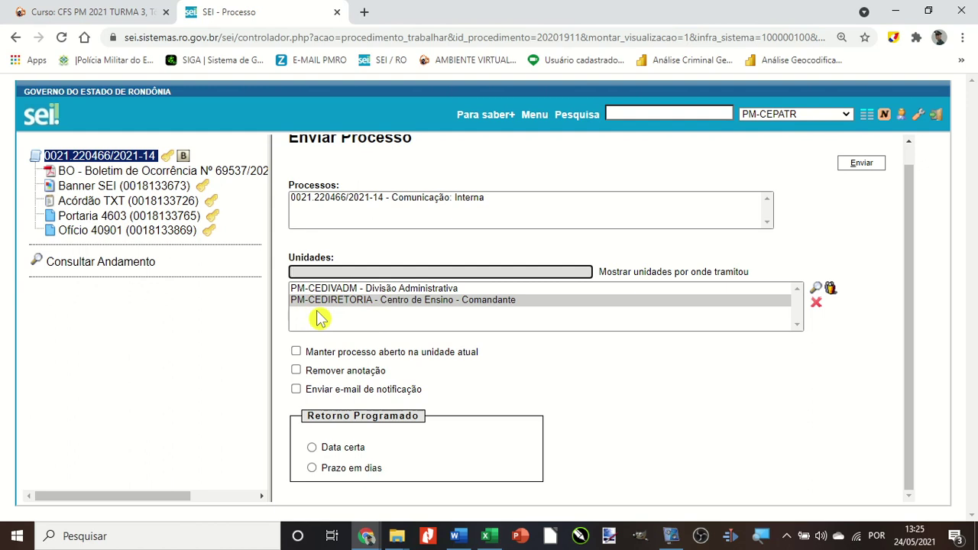
Tick then untick 'Manter processo aberto na unidade atual', and return to Ofício 40901.
scroll(498, 372, up, 1)
scroll(498, 372, down, 1)
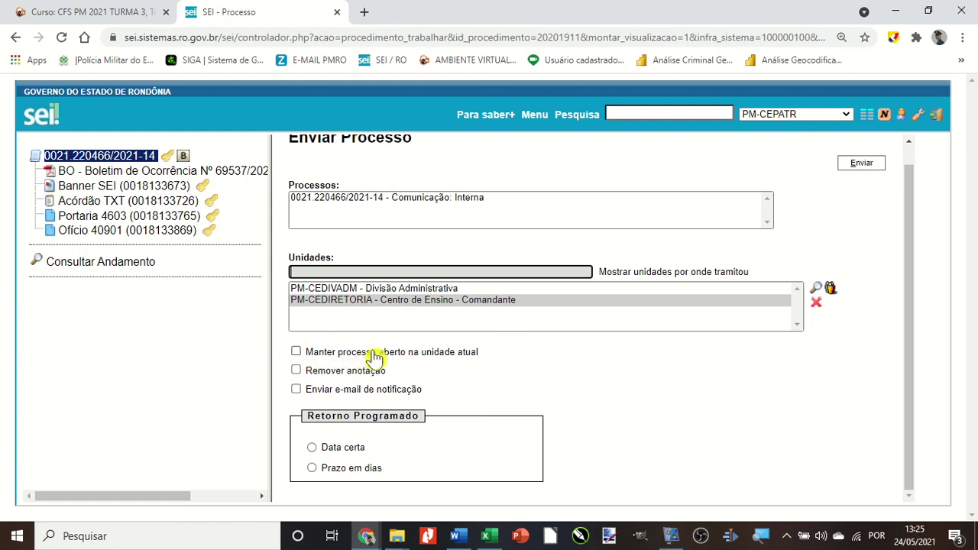
click(362, 357)
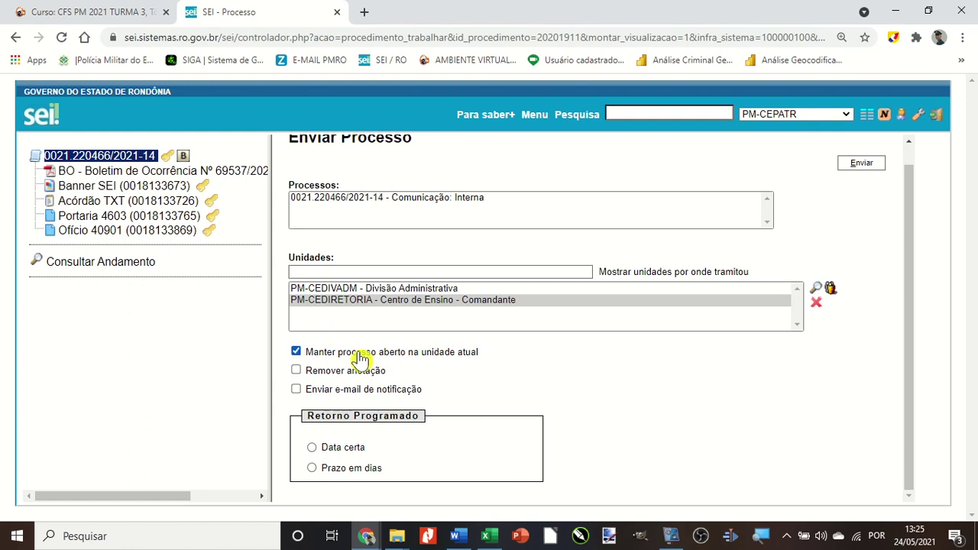
click(313, 353)
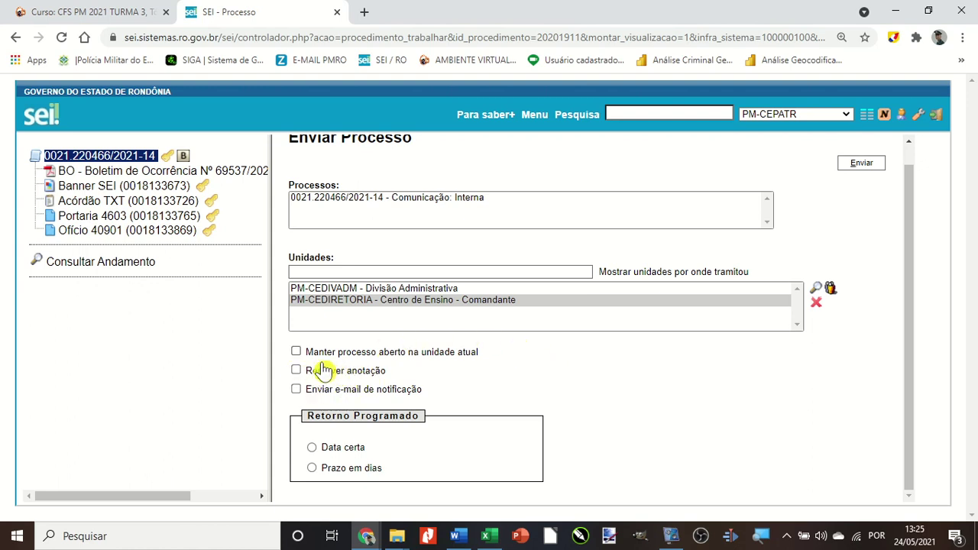
click(90, 234)
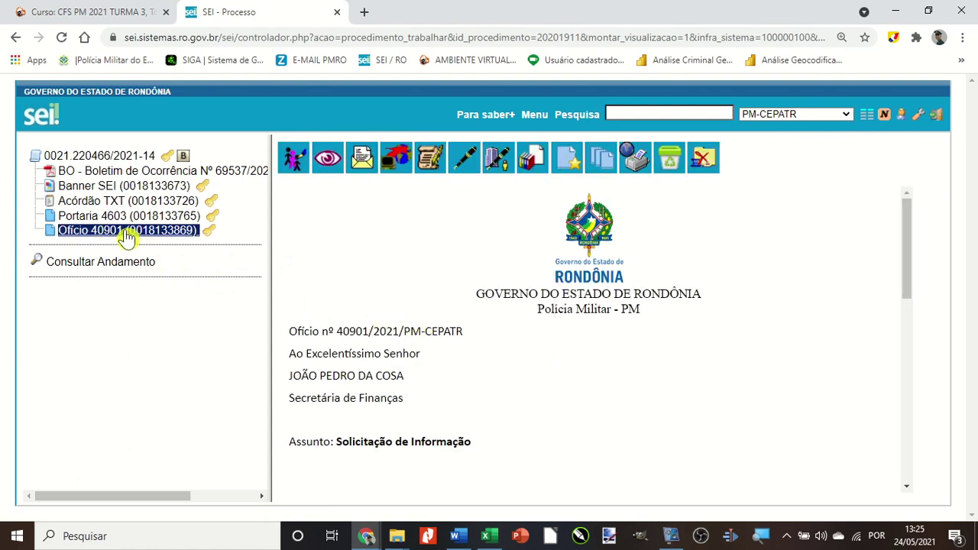
Write and save an annotation on the process identifying the officer it belongs to.
click(107, 160)
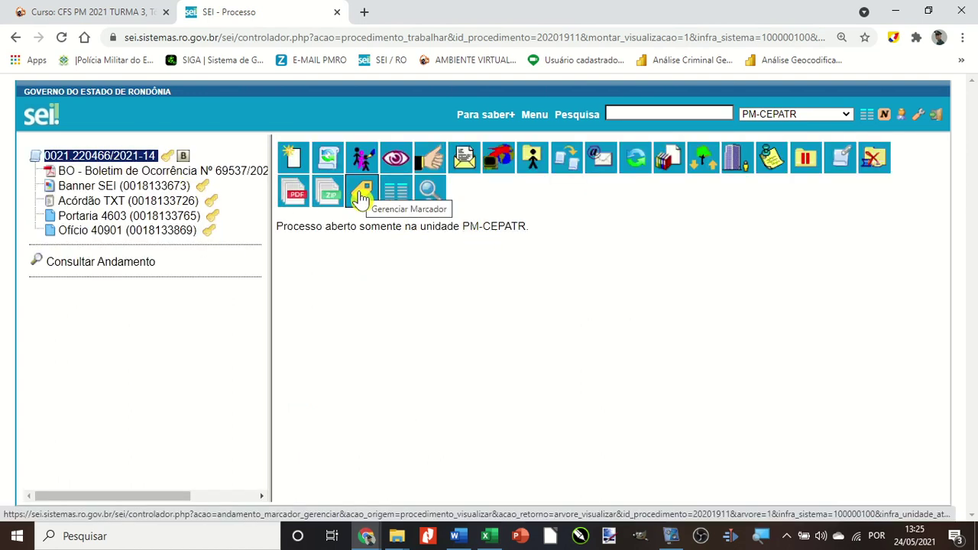
click(770, 161)
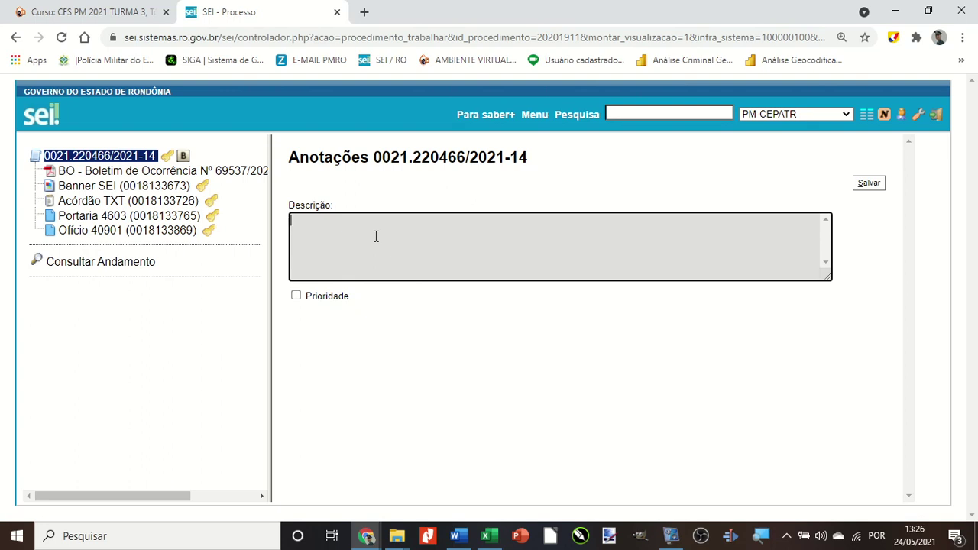
click(82, 157)
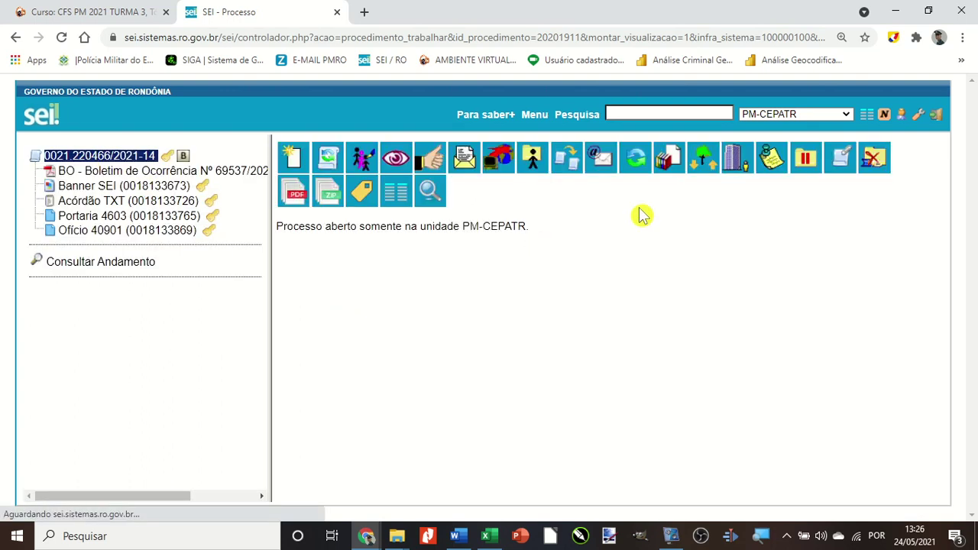
click(770, 160)
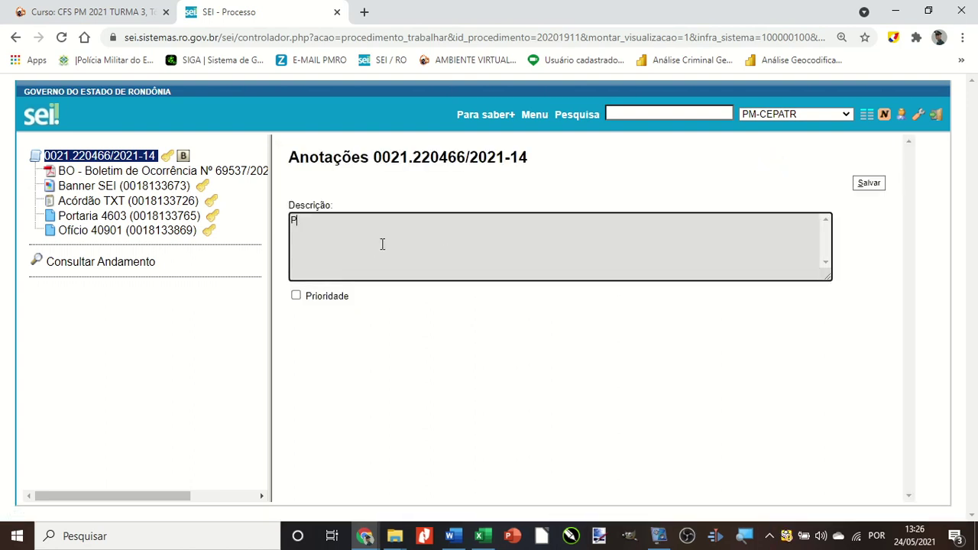
text(Processo do Ten Bentes)
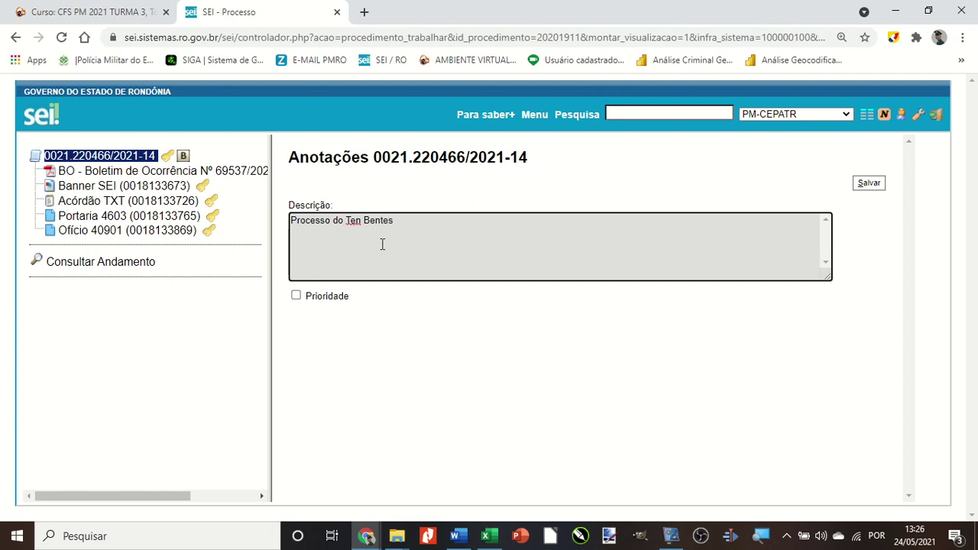
click(868, 185)
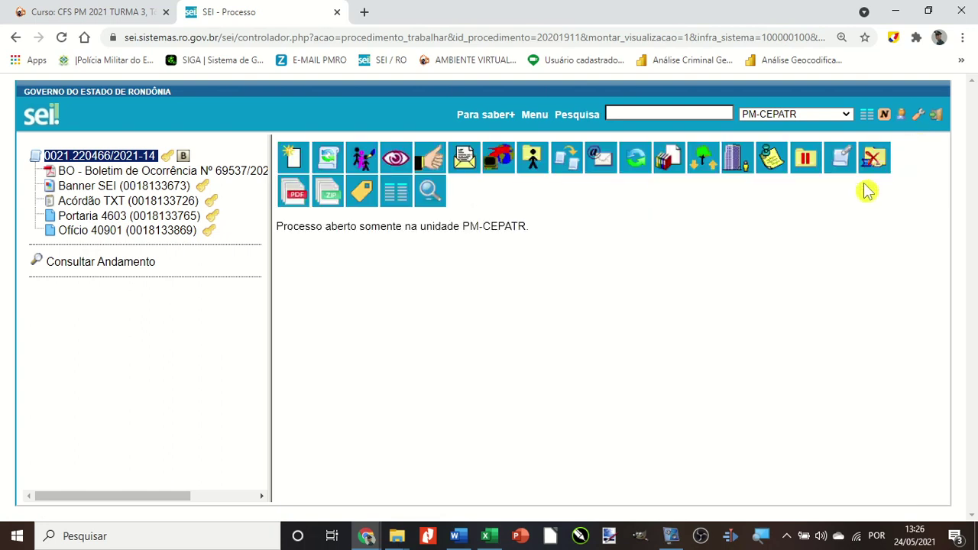
Reopen the process annotation to check its text and save it again.
click(71, 158)
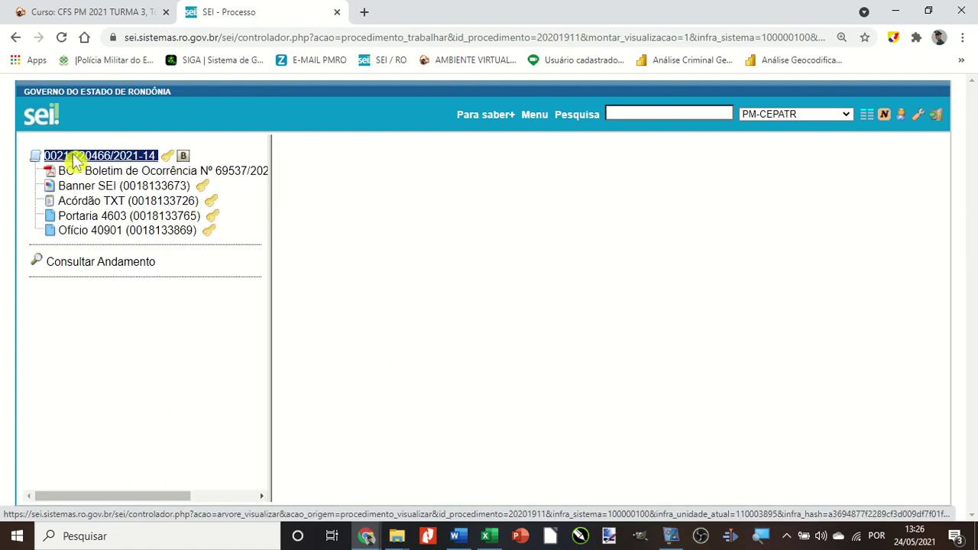
click(771, 158)
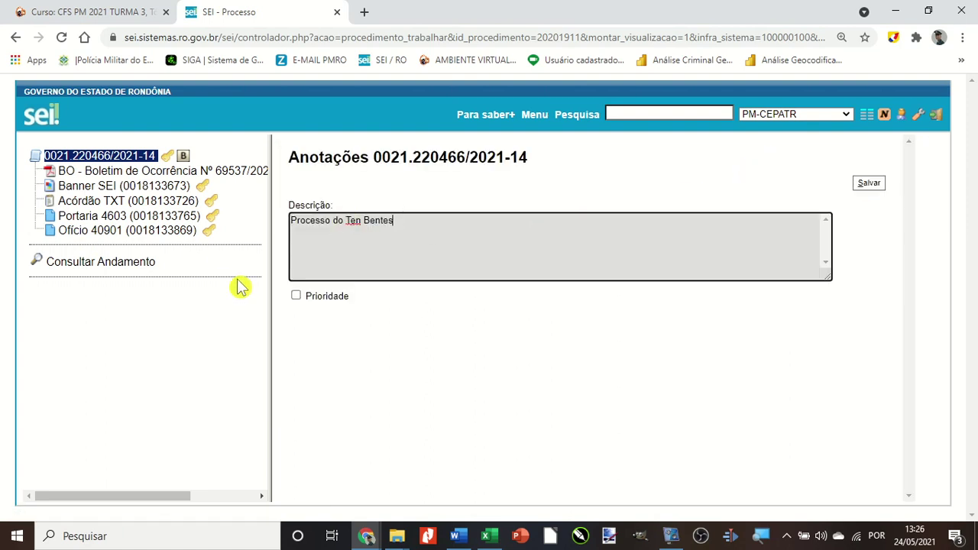
click(860, 186)
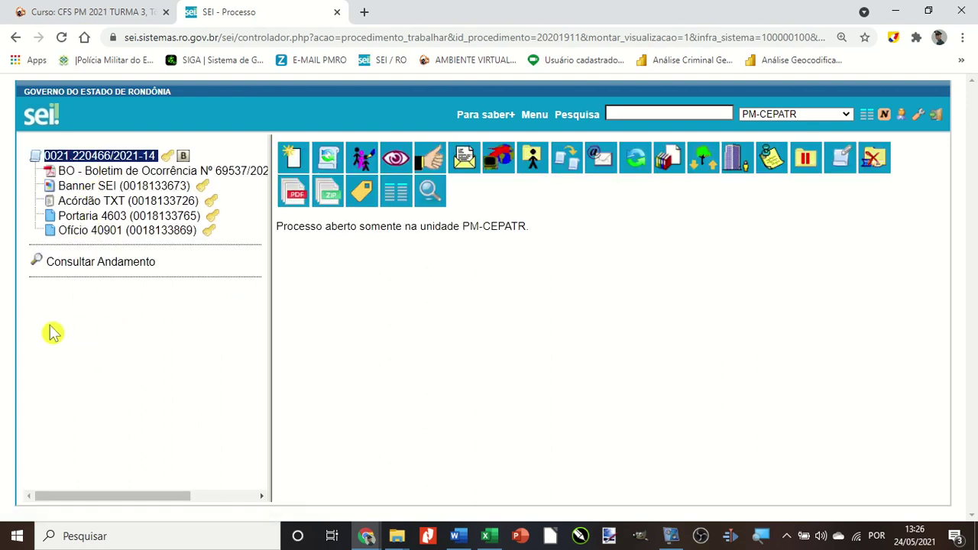
click(771, 159)
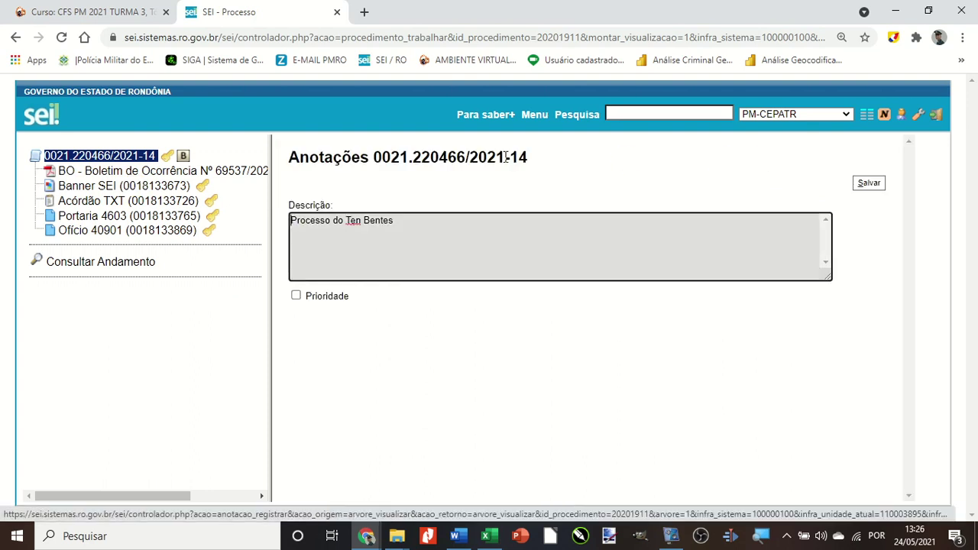
click(869, 185)
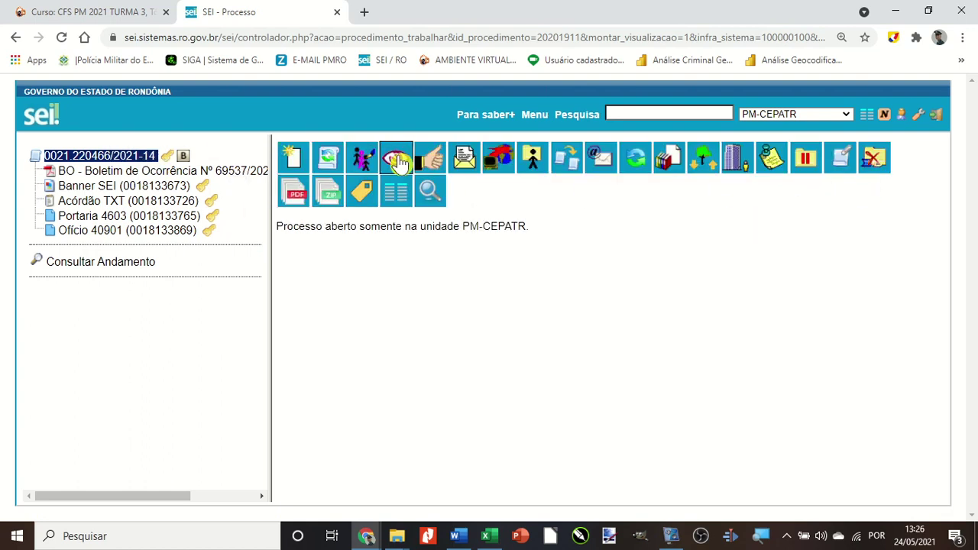
Open Enviar Processo and tick Remover anotação, leaving e-mail notification off.
click(464, 158)
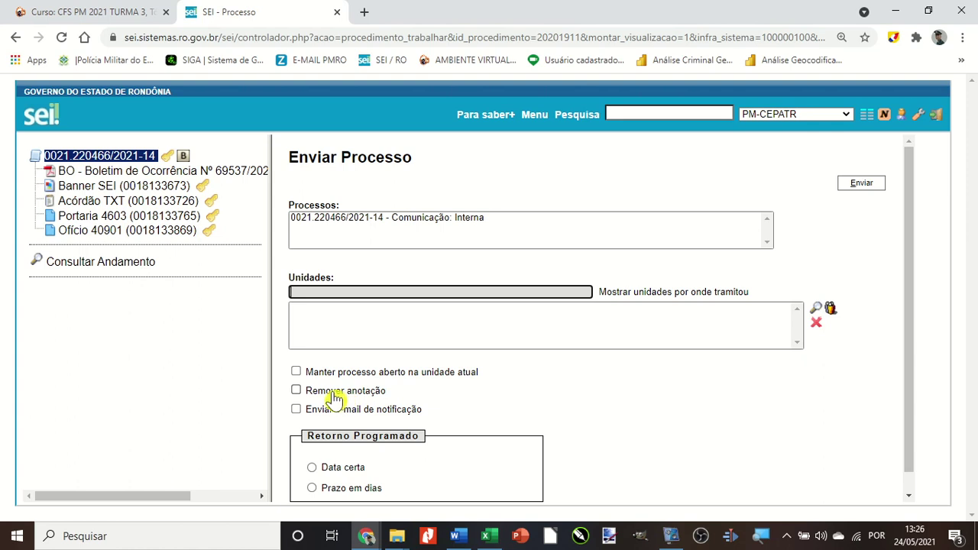
click(298, 392)
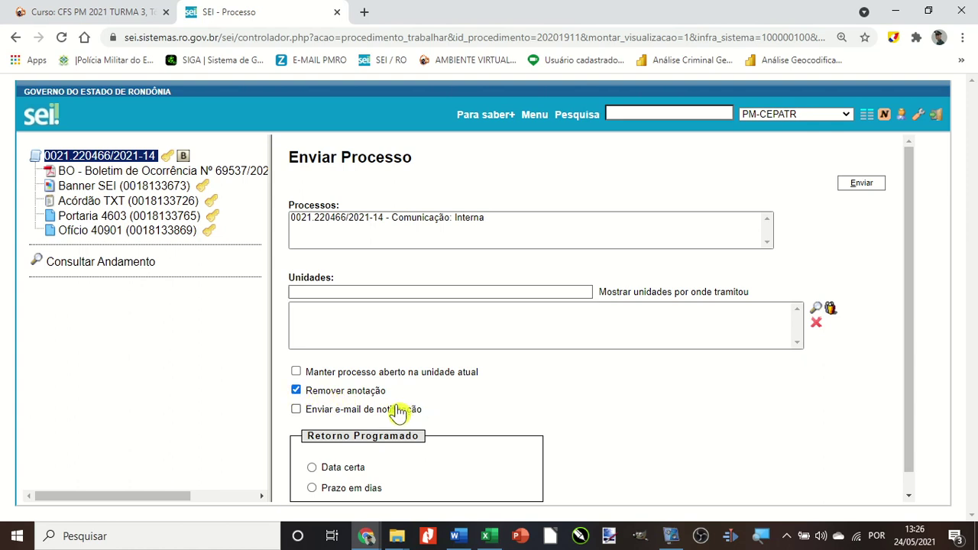
scroll(459, 404, down, 1)
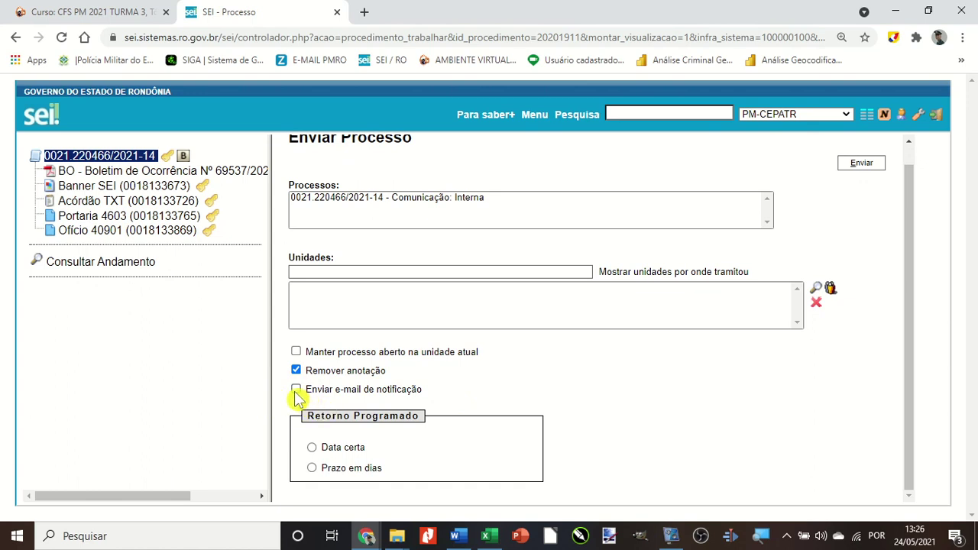
click(296, 391)
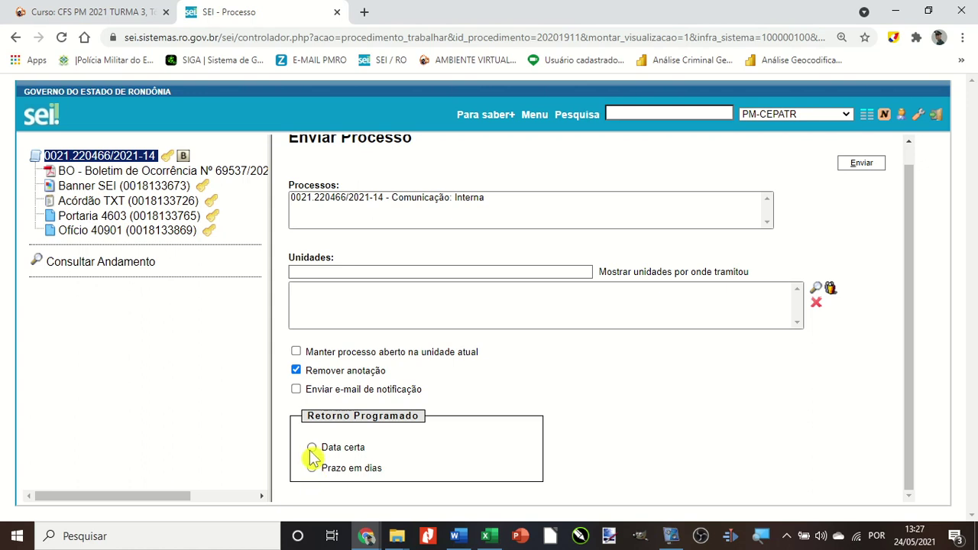
Schedule the return in 5 business days (Prazo em dias, Úteis) instead of 28/05/2021.
click(312, 449)
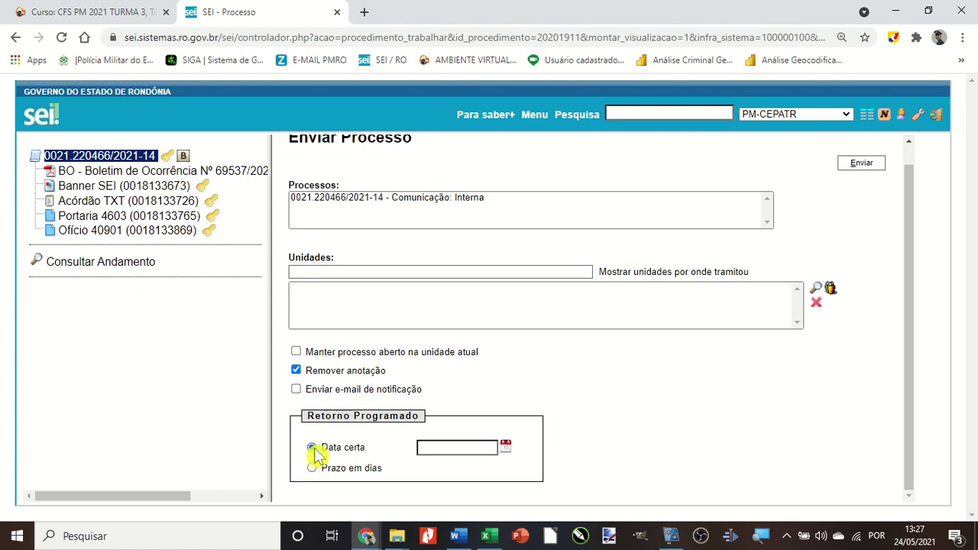
click(505, 449)
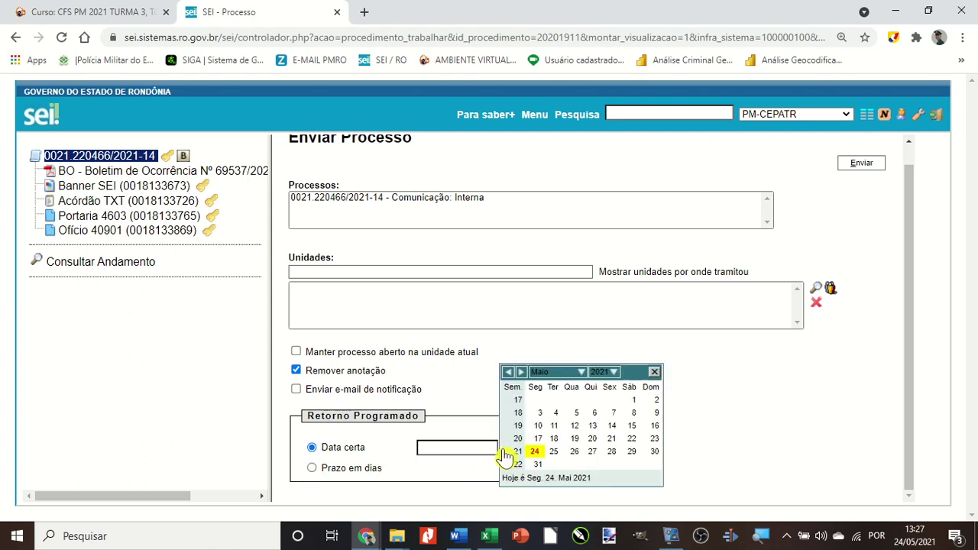
click(613, 452)
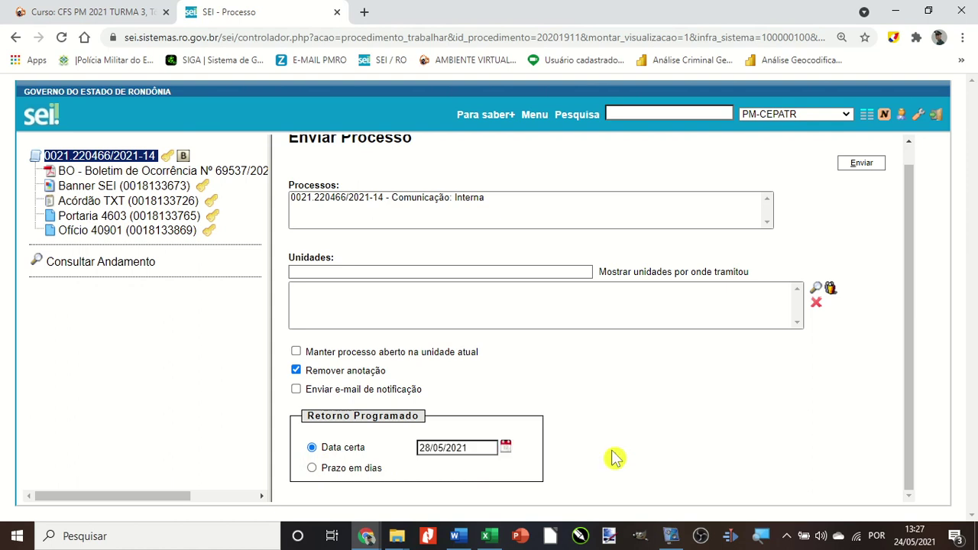
click(313, 469)
click(449, 467)
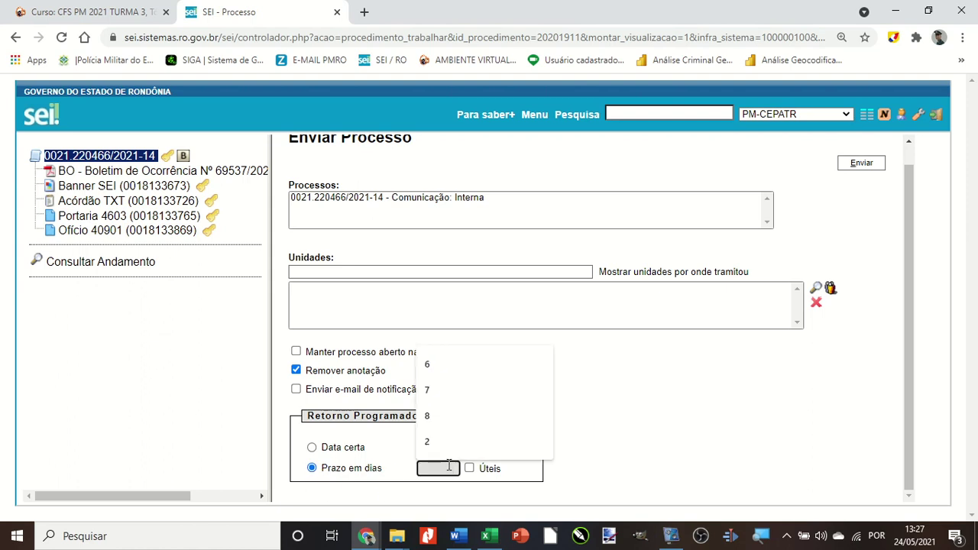
text(5)
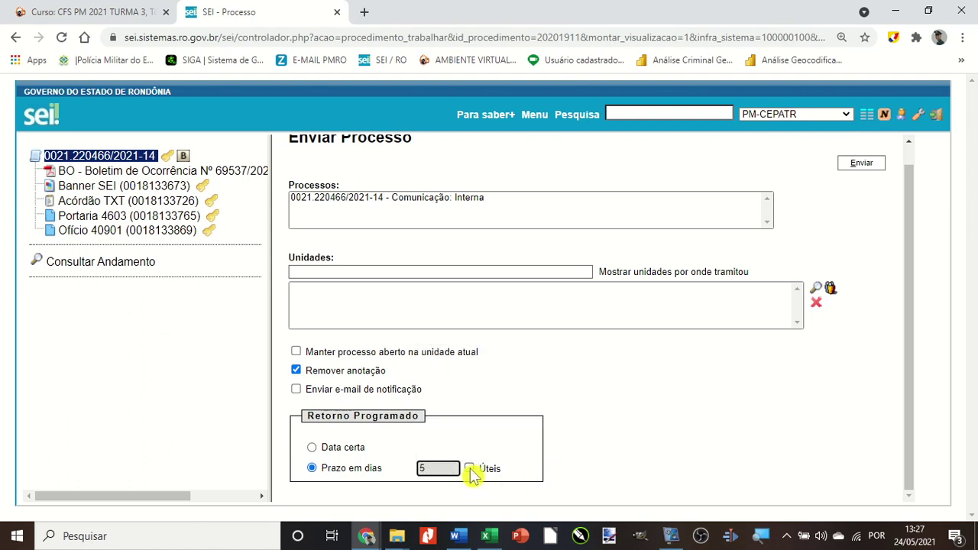
click(471, 471)
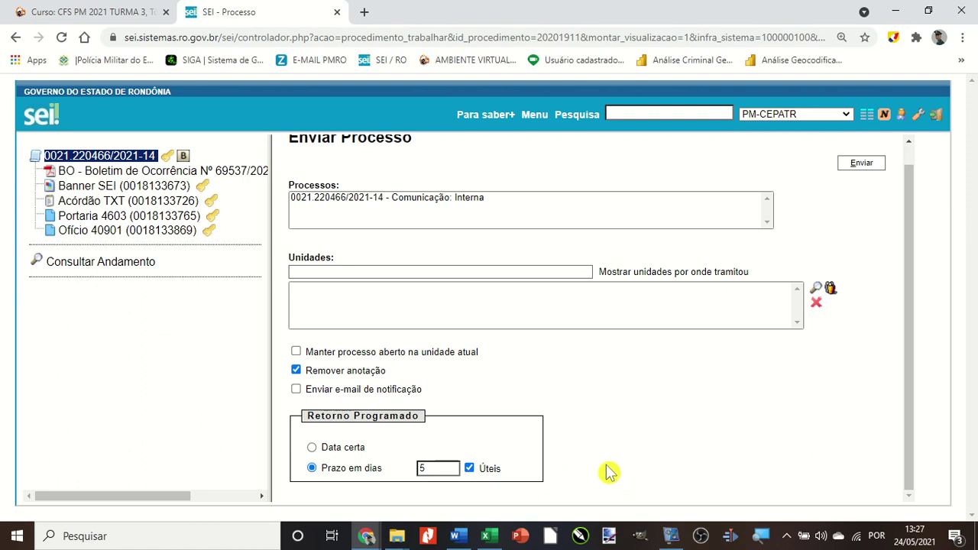
scroll(608, 466, up, 1)
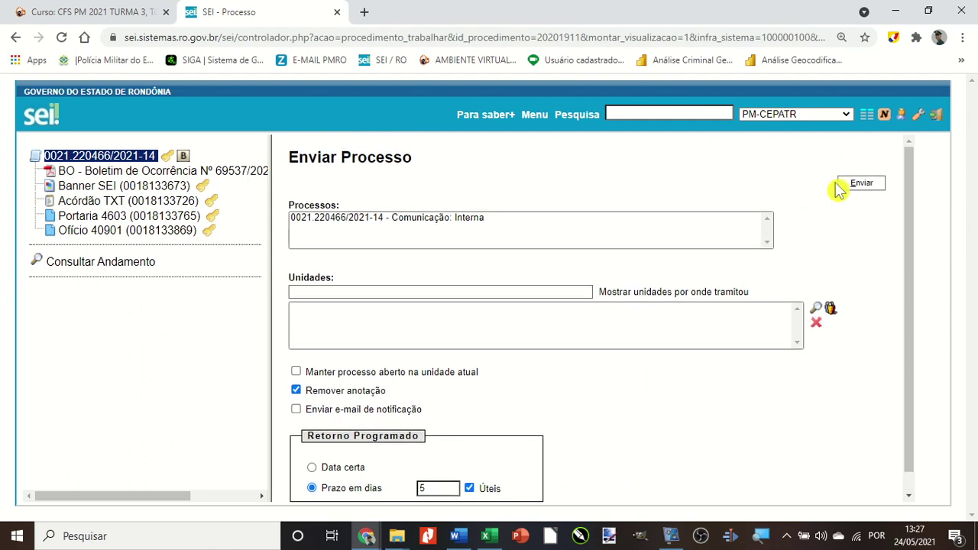
Set PM-CEDIVADM - Divisão Administrativa as destination via 'PM-cediv', then return to the process overview unsent.
click(434, 291)
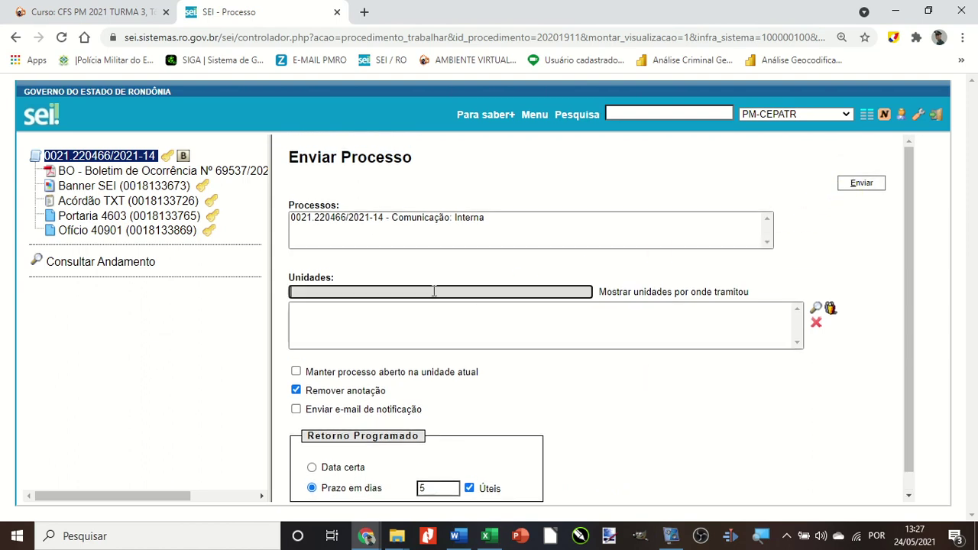
text(PM-cedi)
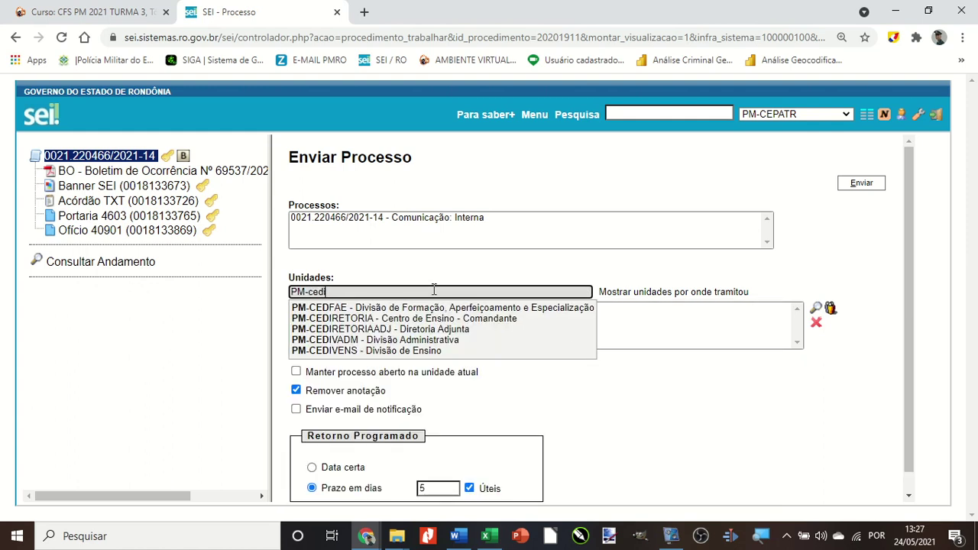
text(v)
click(340, 308)
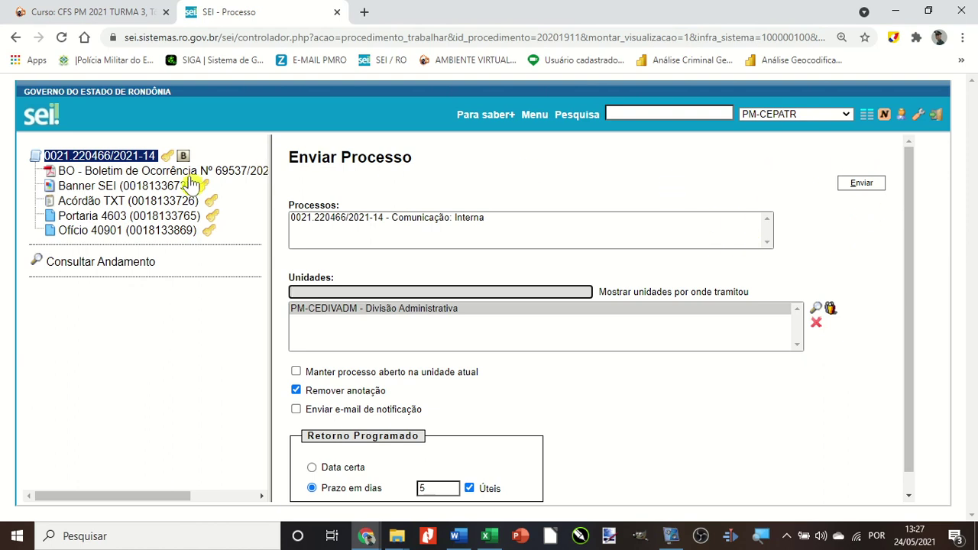
scroll(426, 230, down, 1)
scroll(426, 229, up, 1)
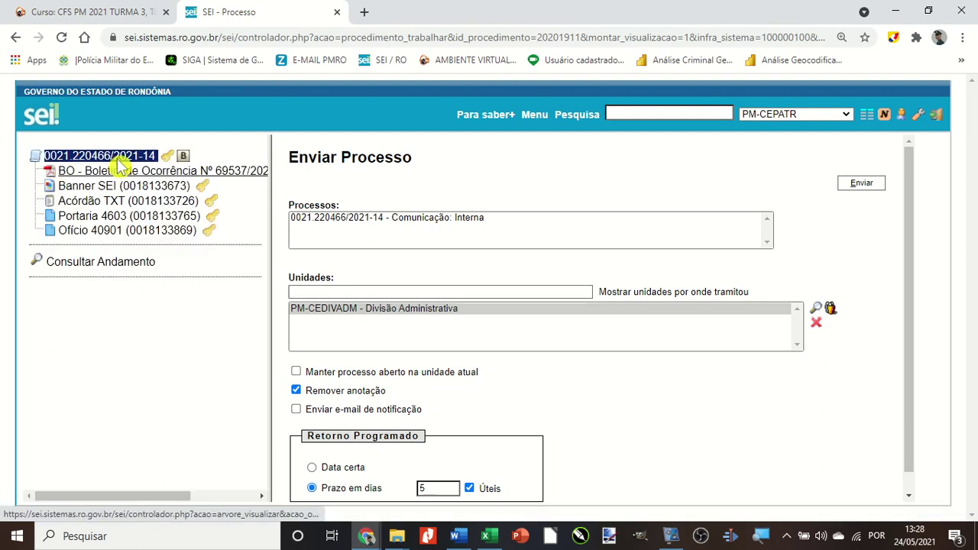
click(107, 156)
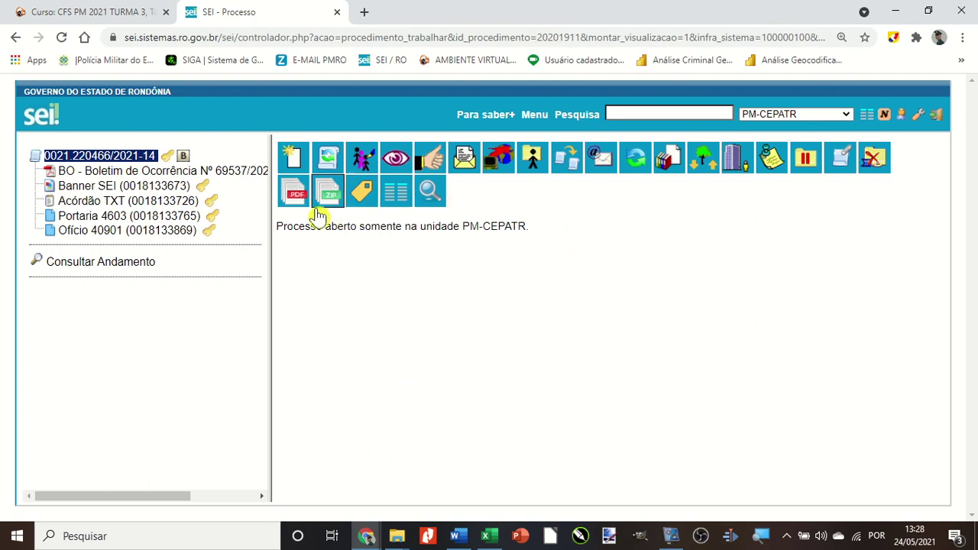
Highlight the 'open only in unit PM-CEPATR' status message, then narrow the process tree panel.
drag(277, 226, 454, 227)
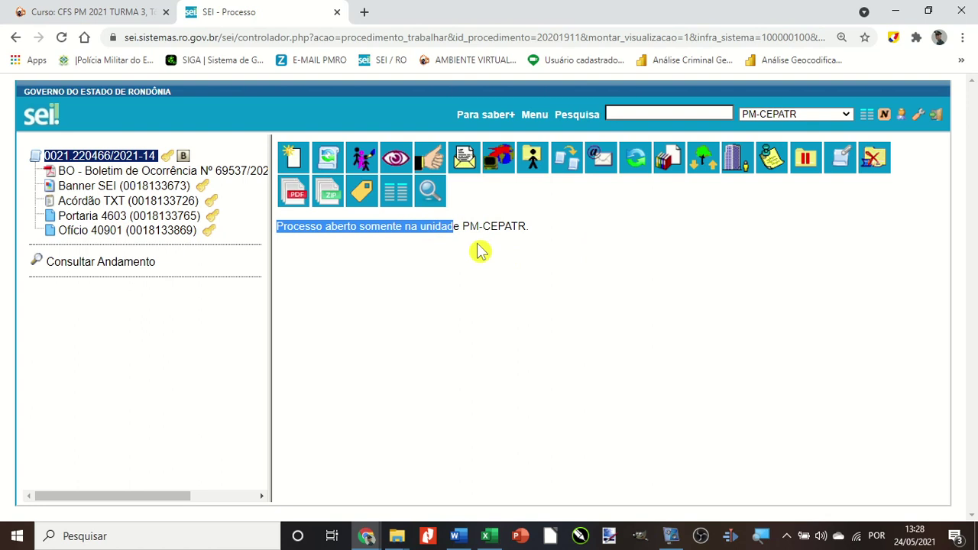
click(386, 277)
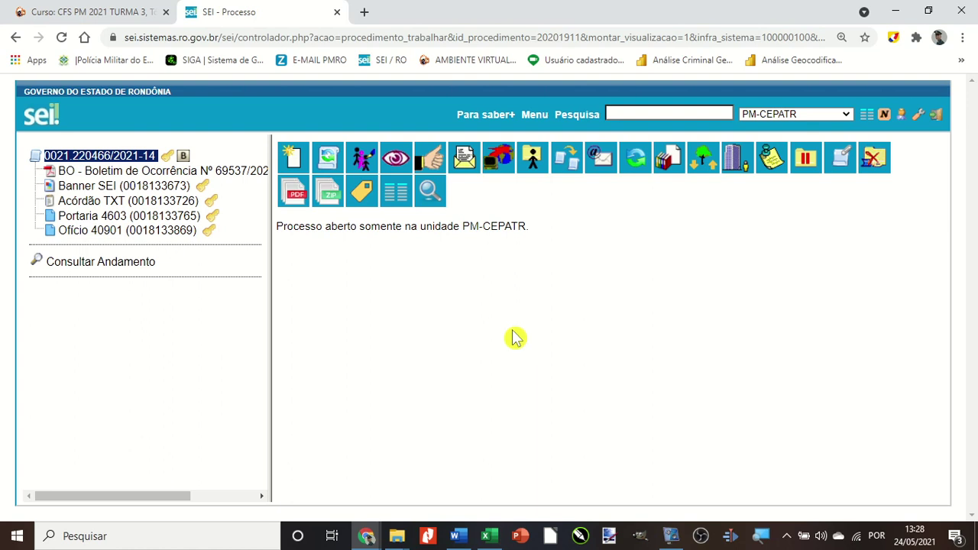
drag(269, 279, 230, 286)
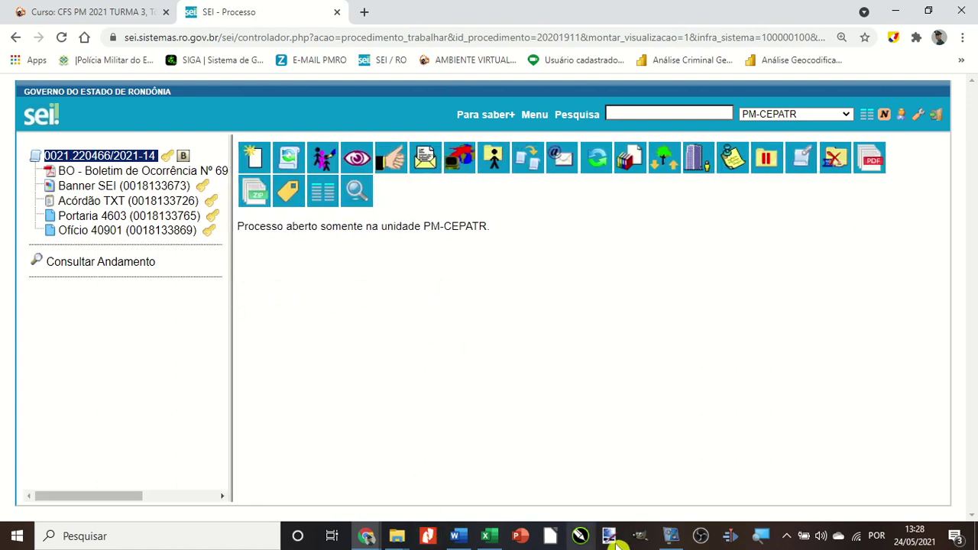